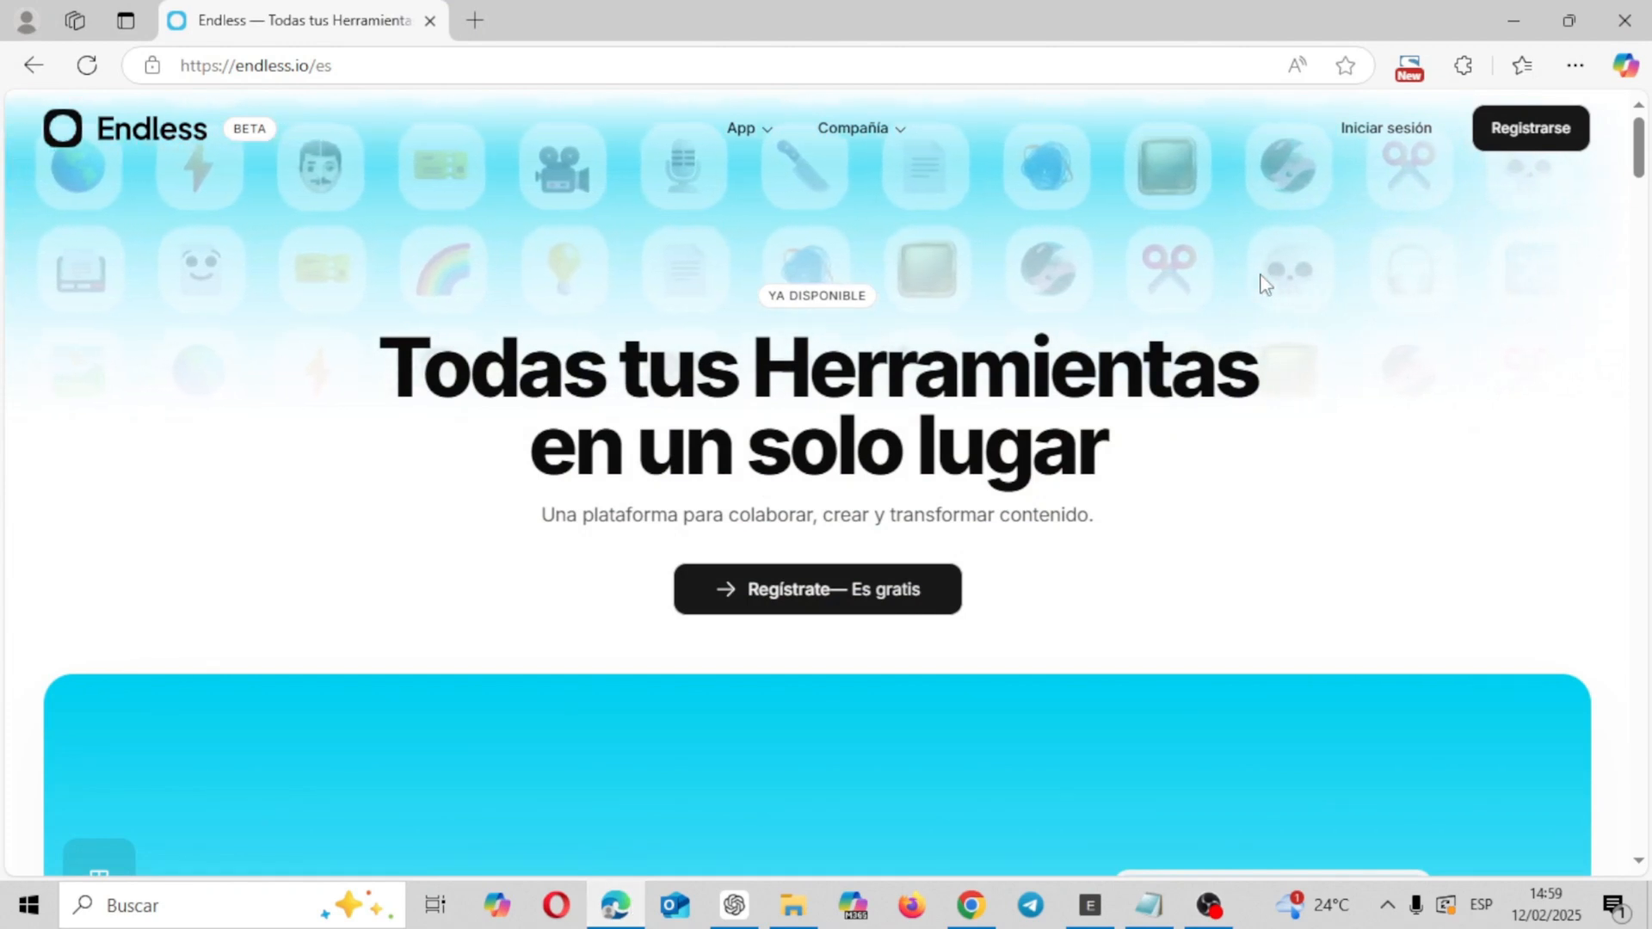
- Sign up for a free Endless account with the suggested Google account and skip the welcome tour
mouse_move(1640, 152)
mouse_down()
mouse_move(1641, 826)
mouse_move(1641, 129)
mouse_up()
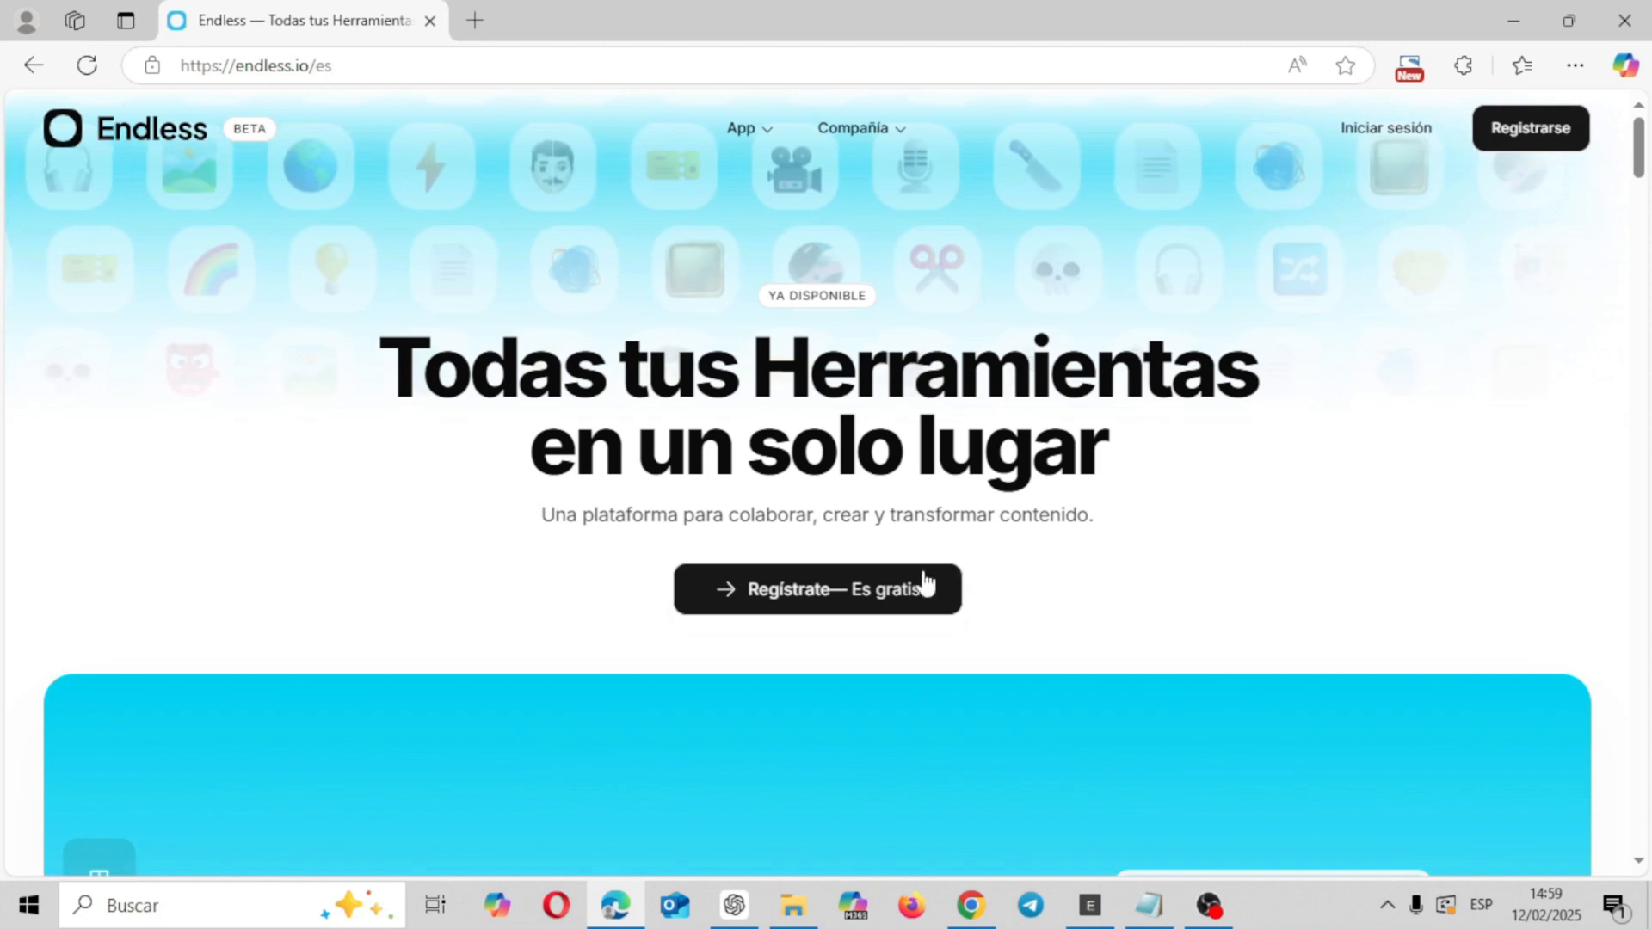
click(869, 590)
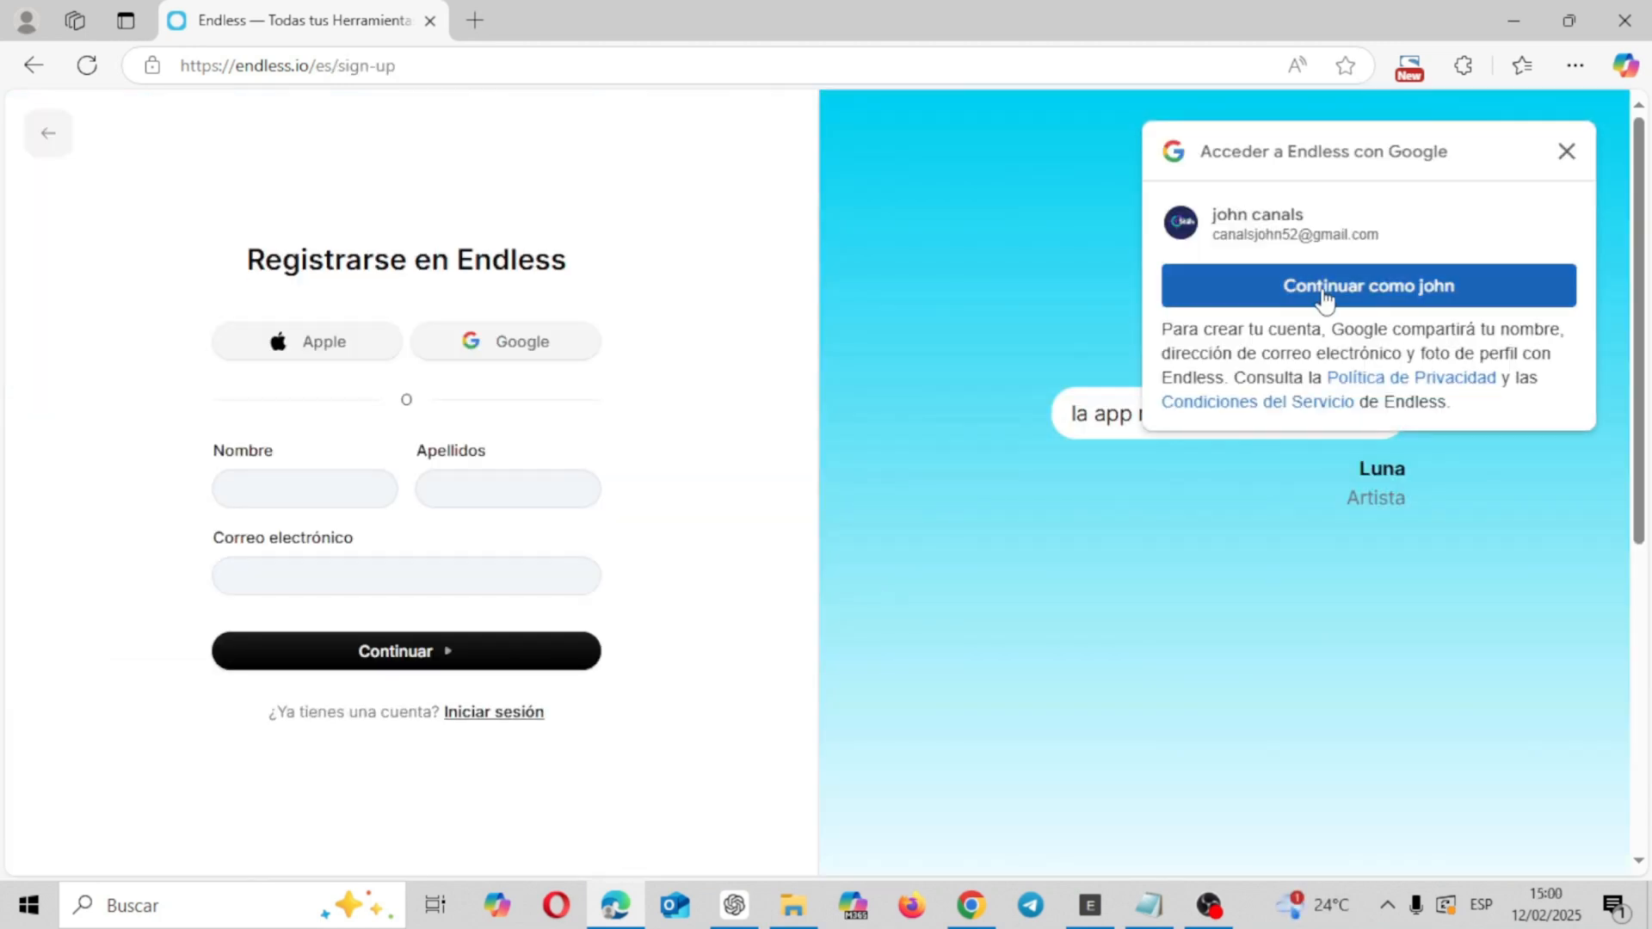
click(1323, 294)
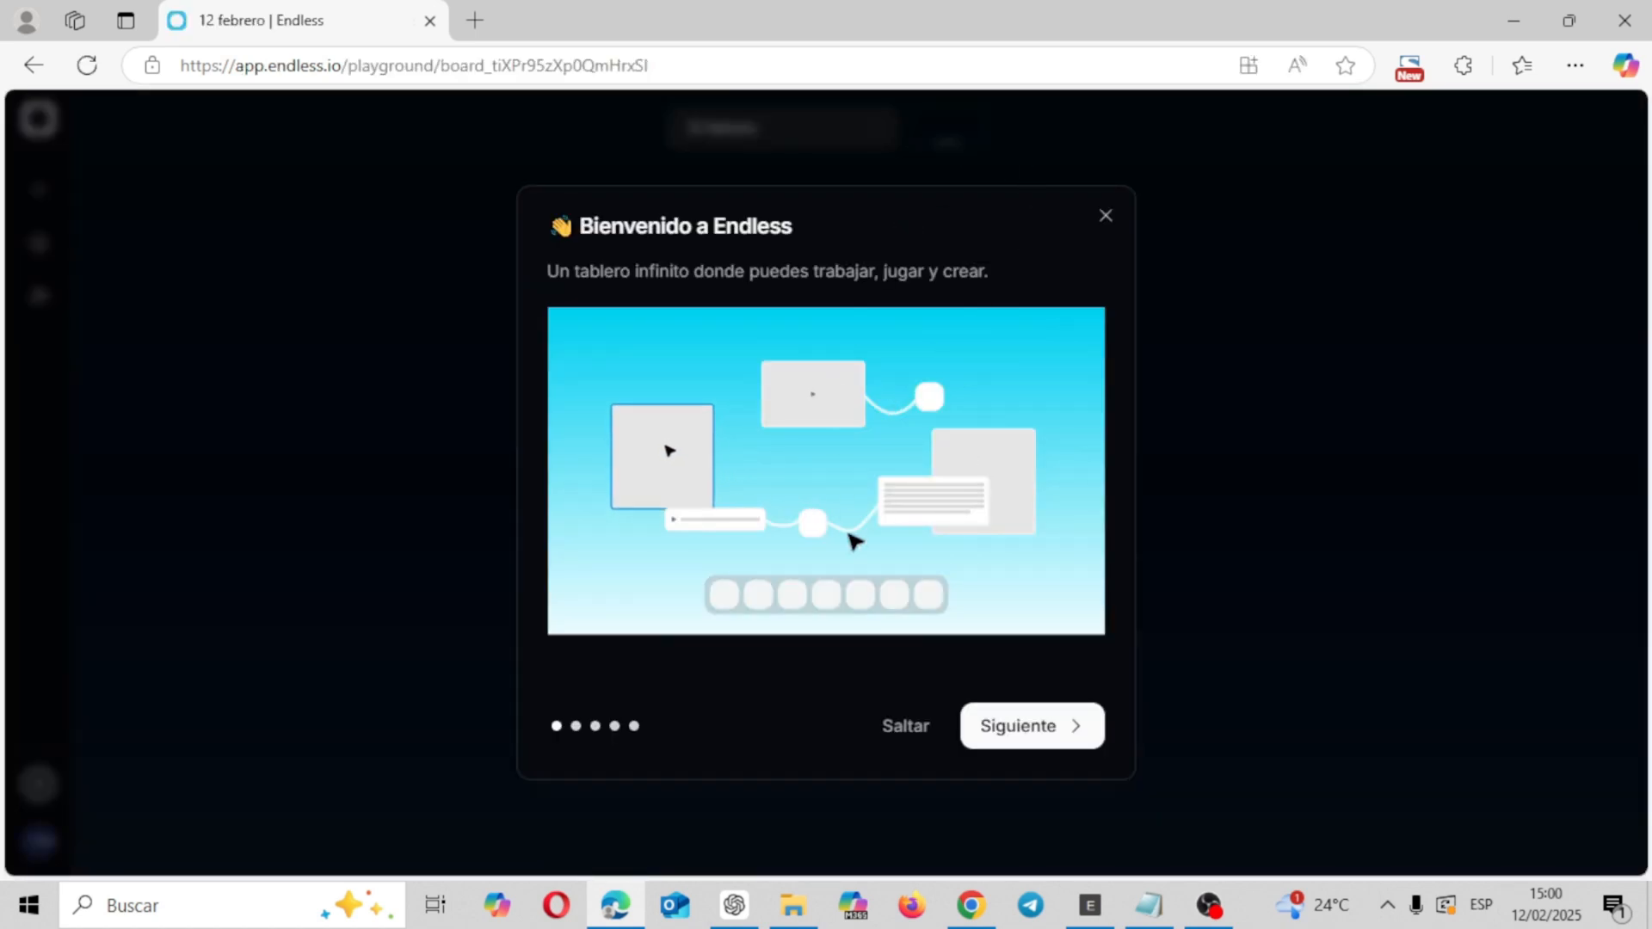
click(891, 737)
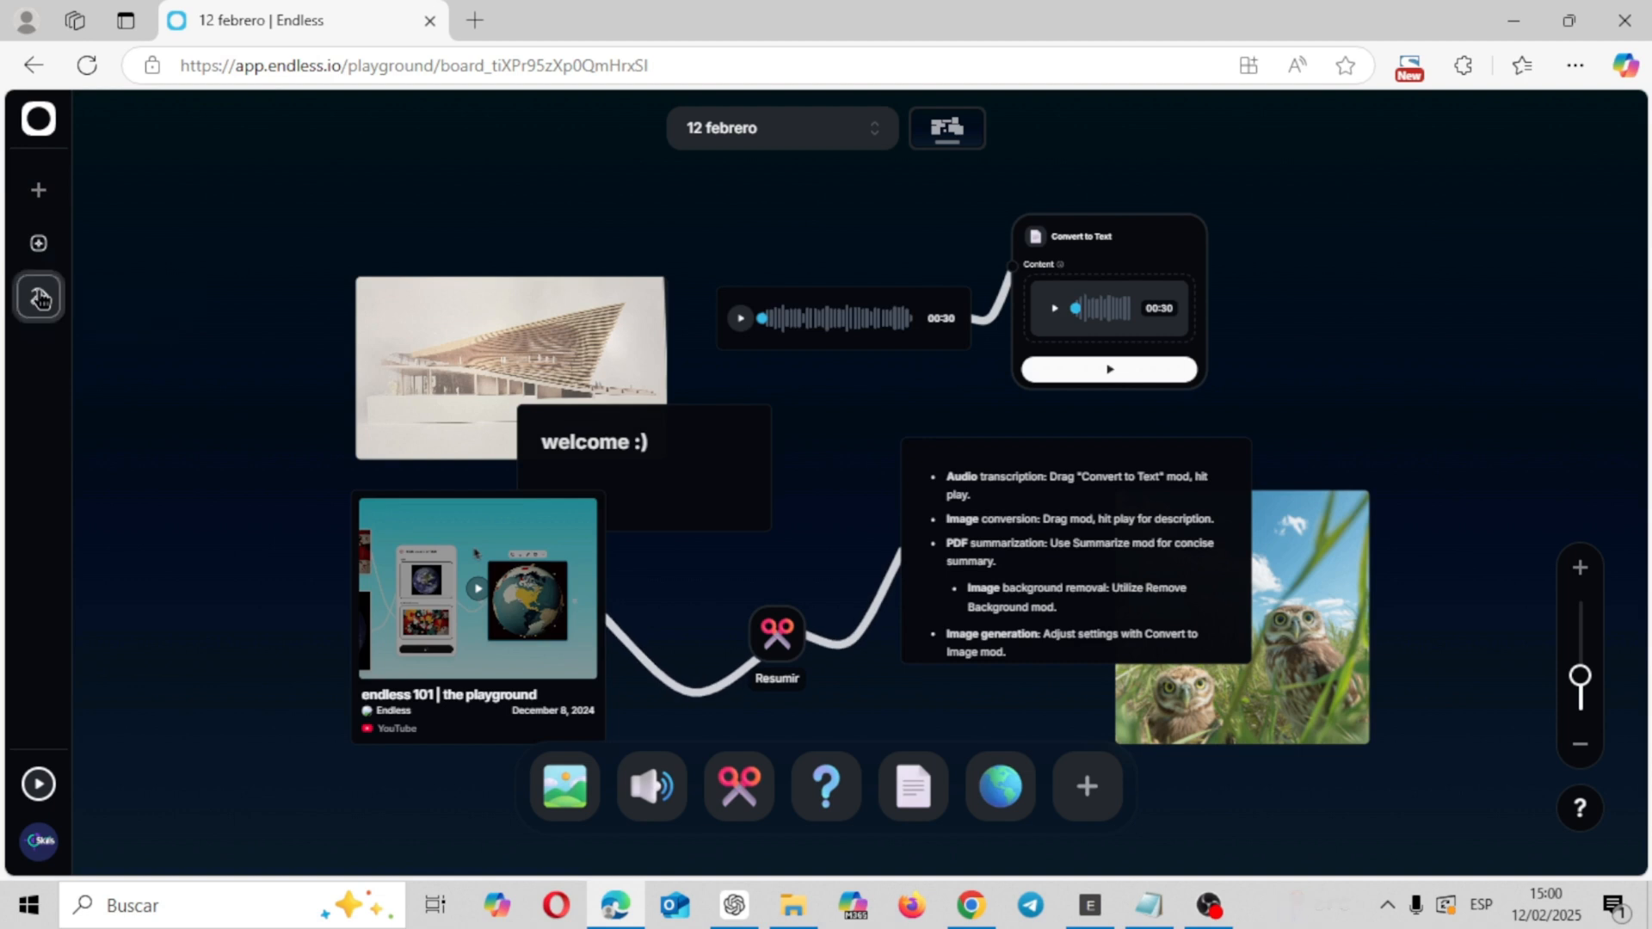
- Look at the Mod creation workspace, close it, and check the weekly credit balance
click(38, 295)
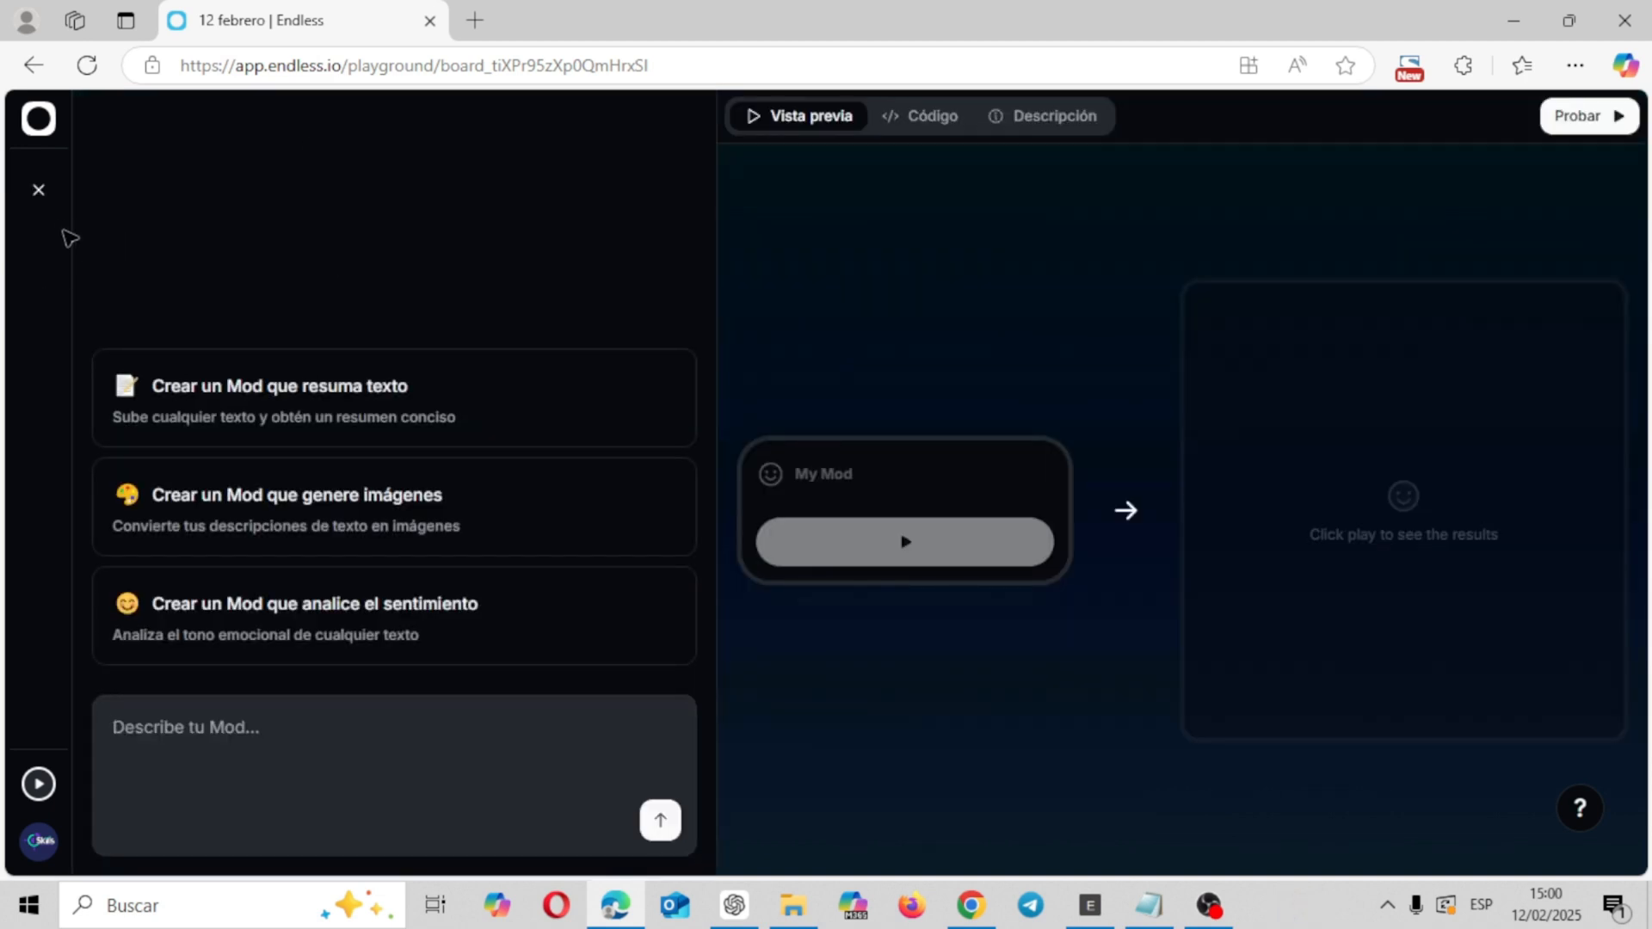
click(39, 191)
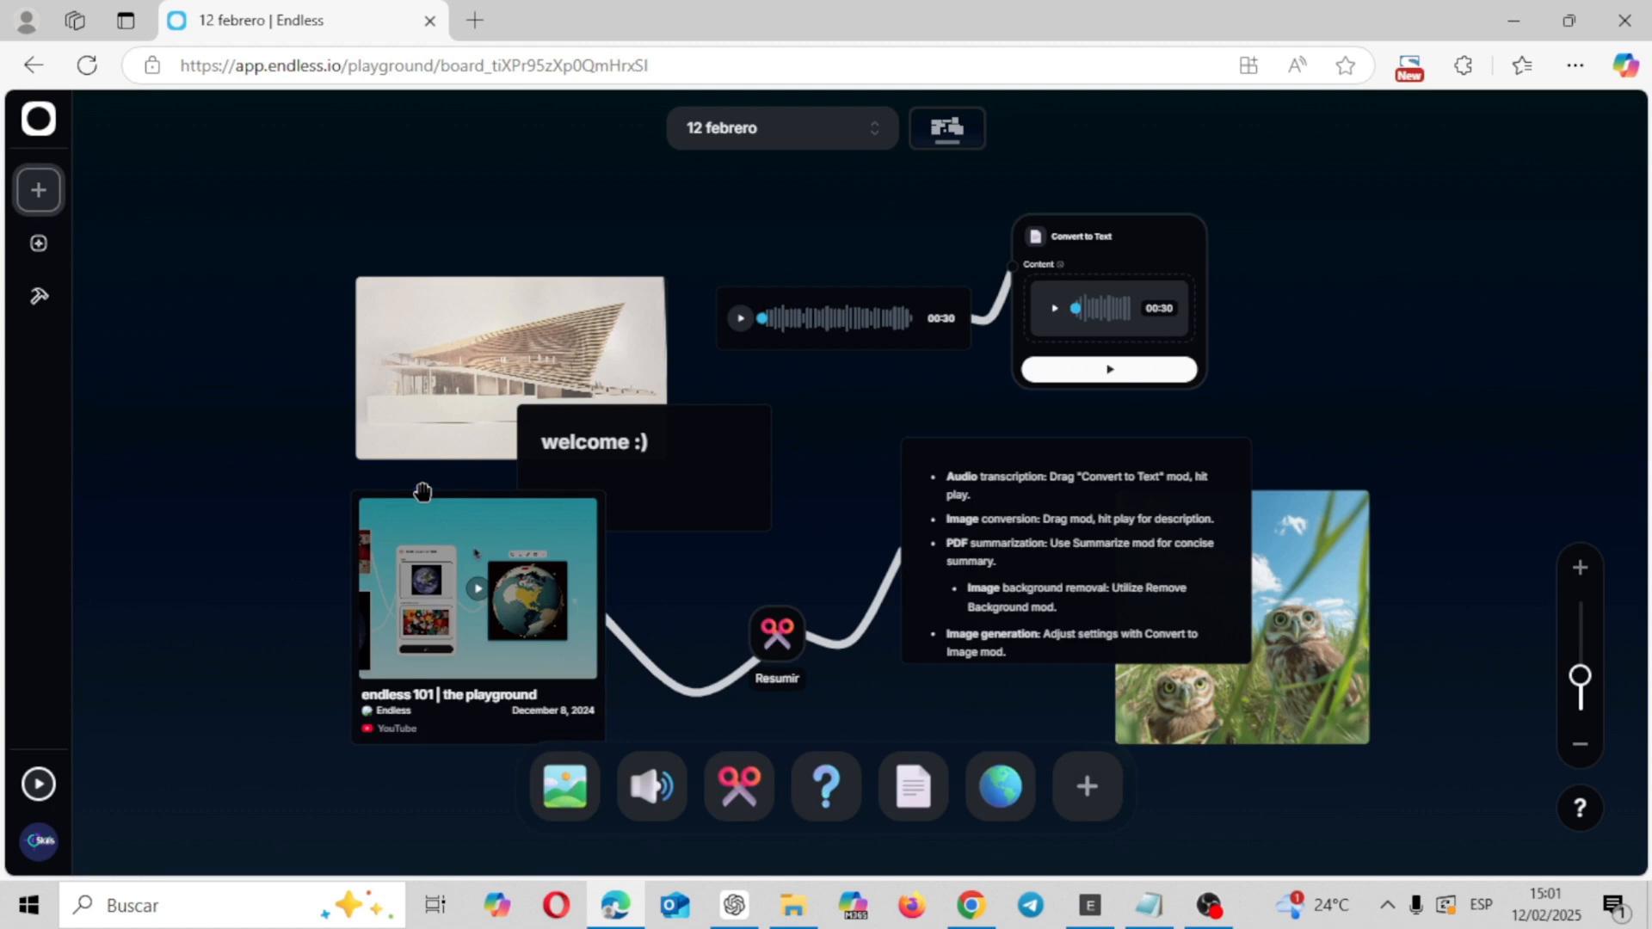
click(33, 793)
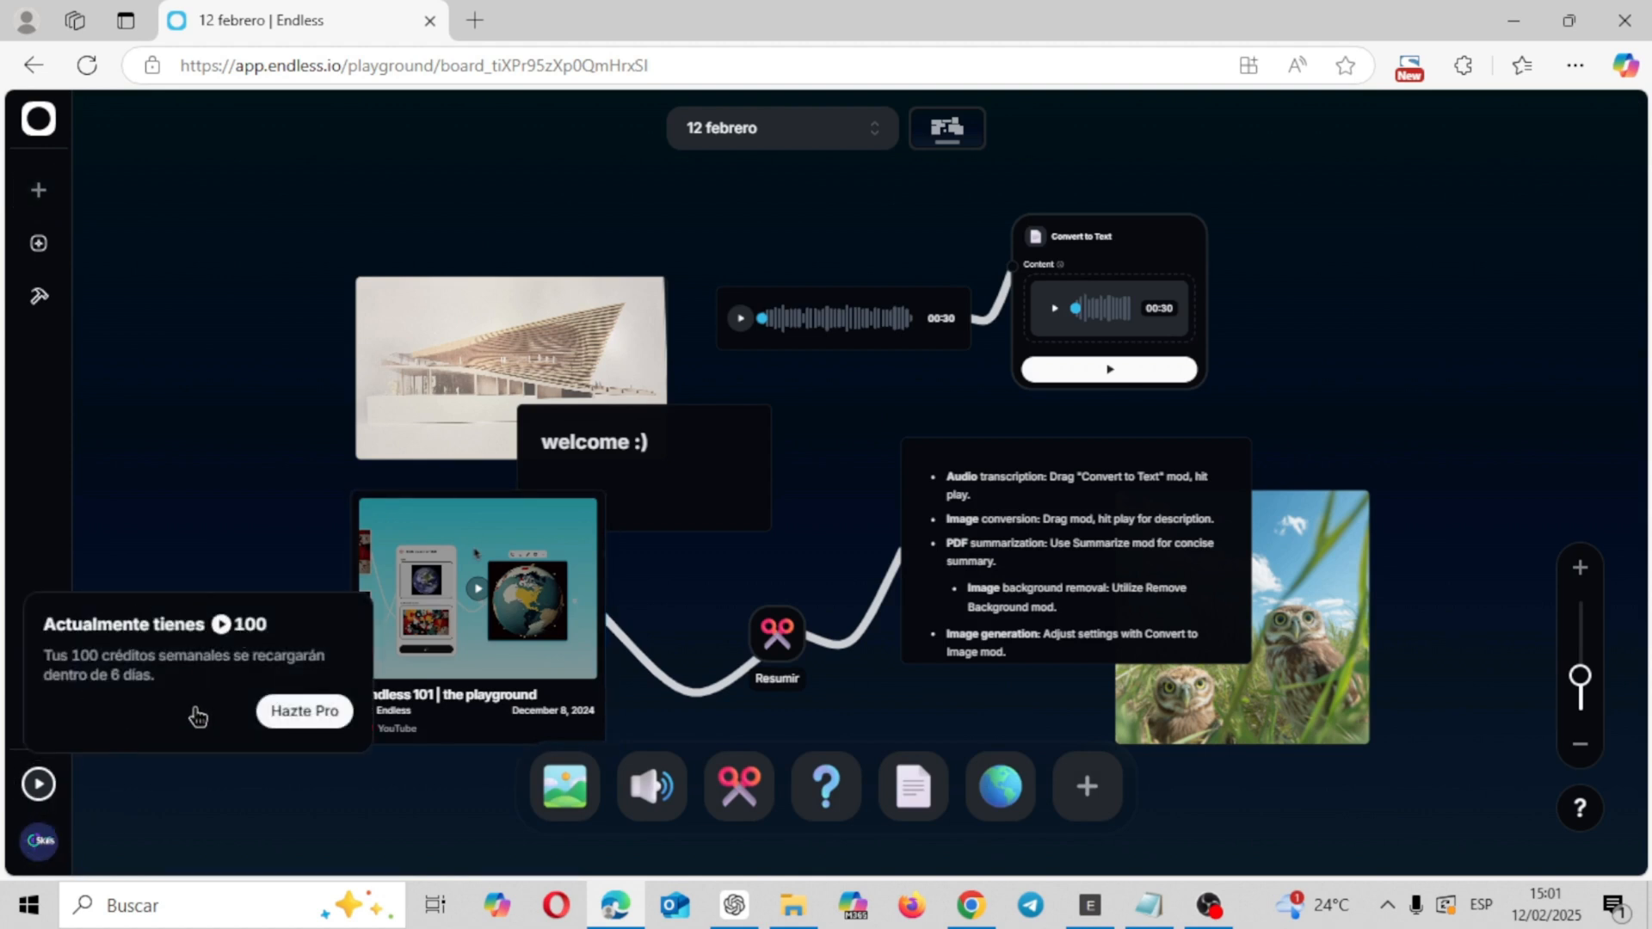
mouse_move(123, 665)
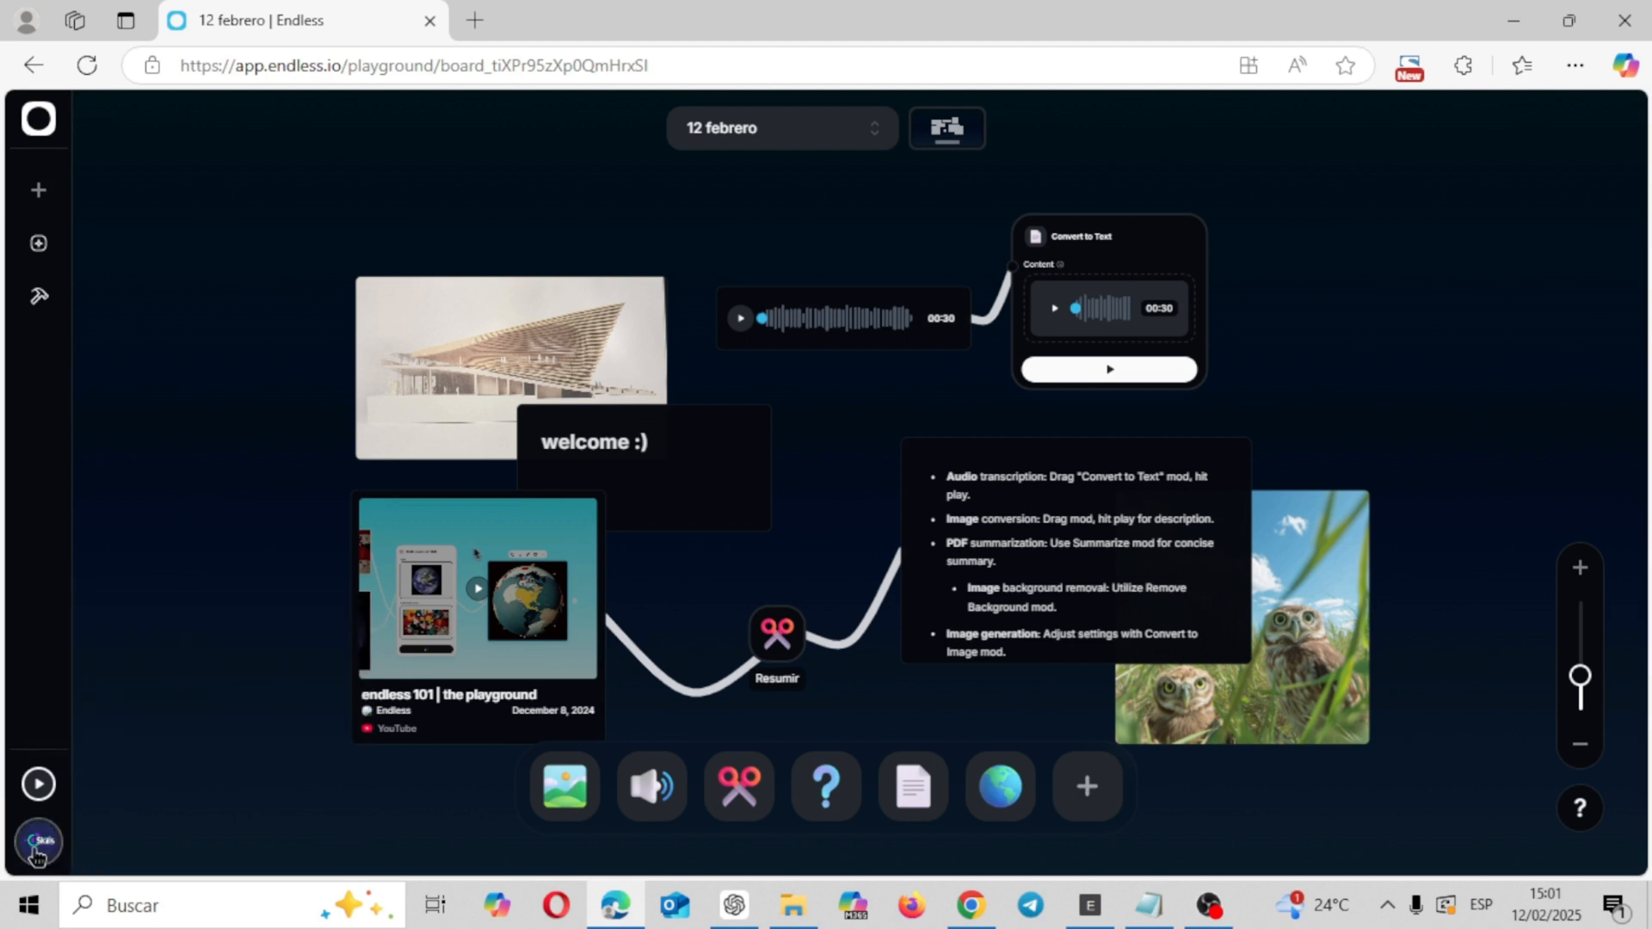
- Try the light and system themes, restore the dark theme, and view the available interface languages
click(36, 852)
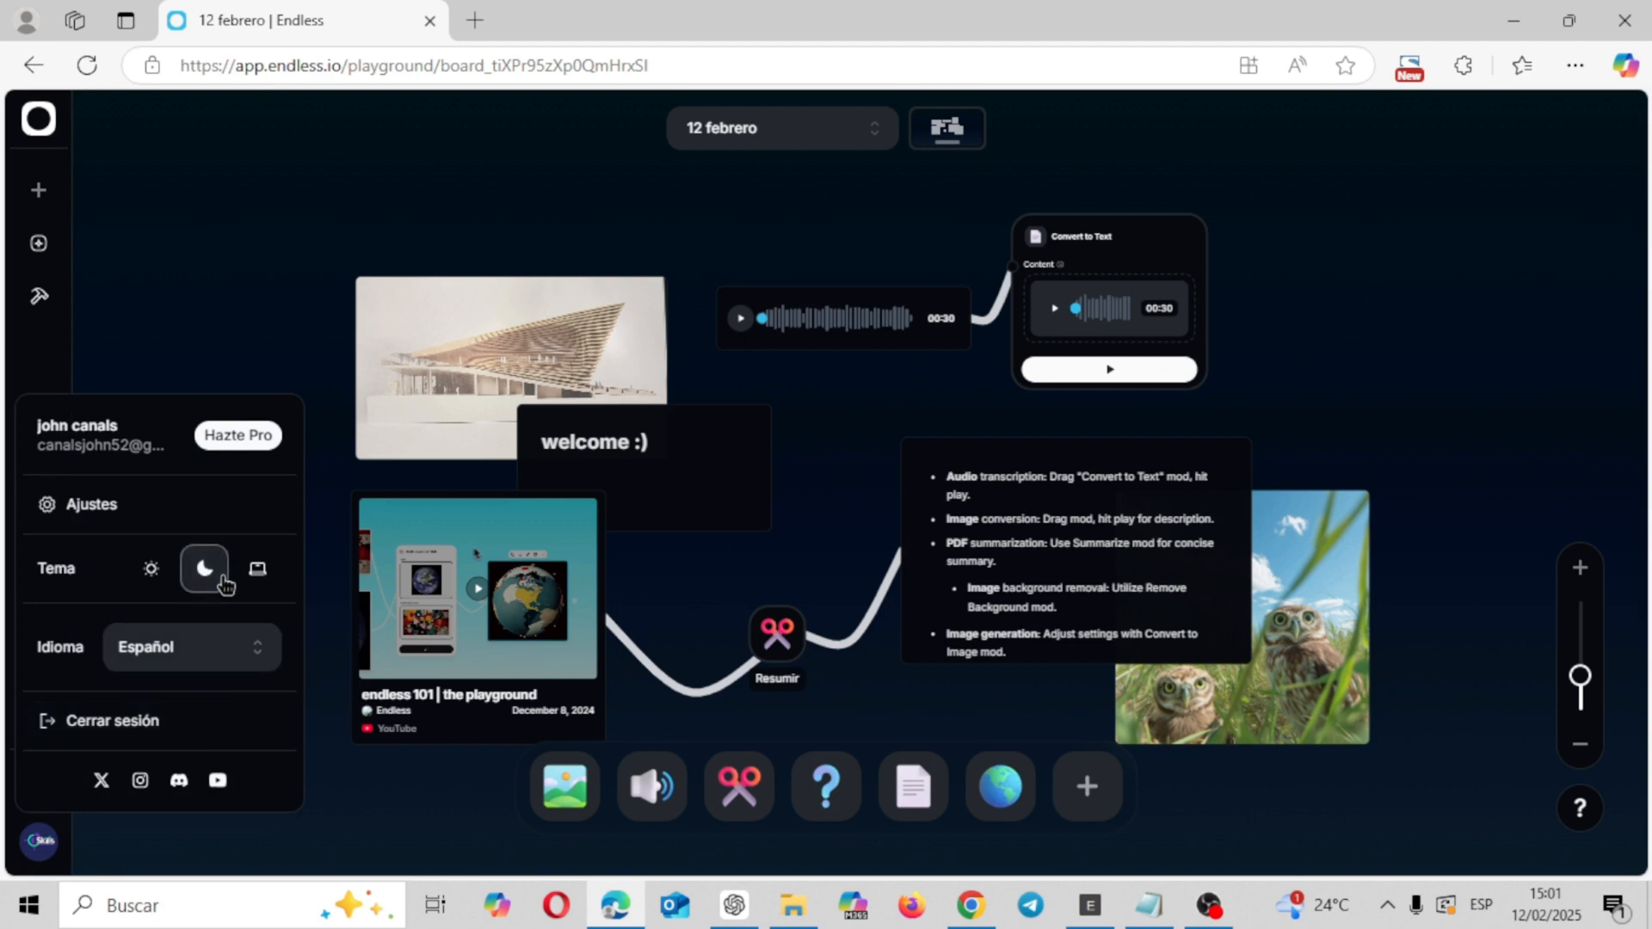
click(153, 571)
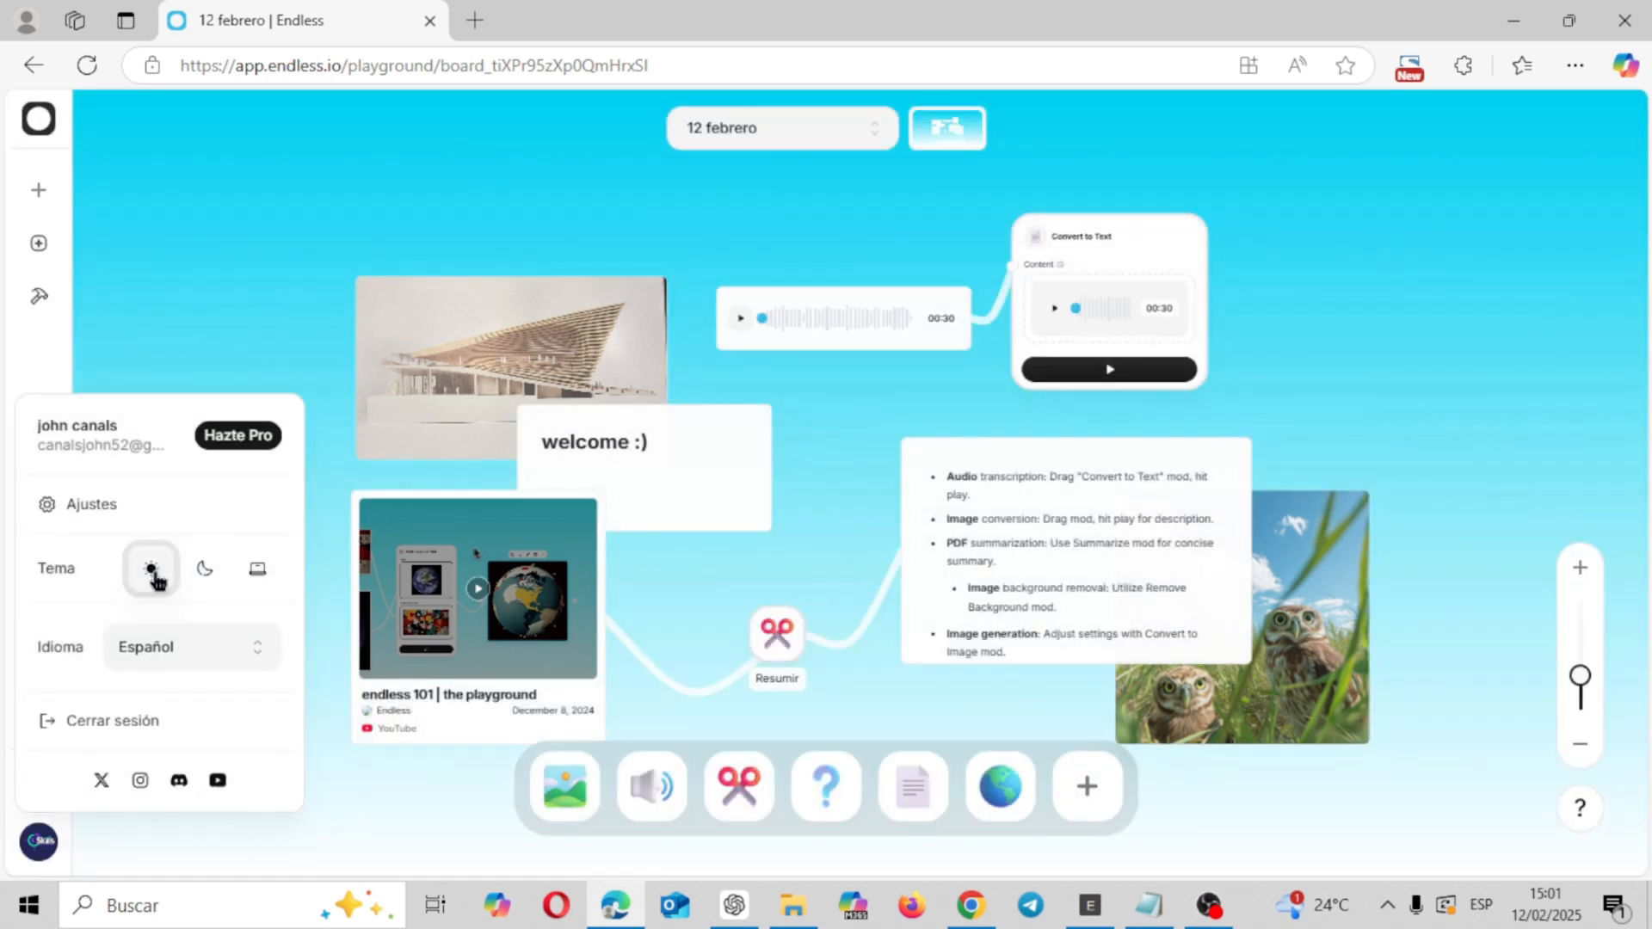
click(251, 573)
click(205, 572)
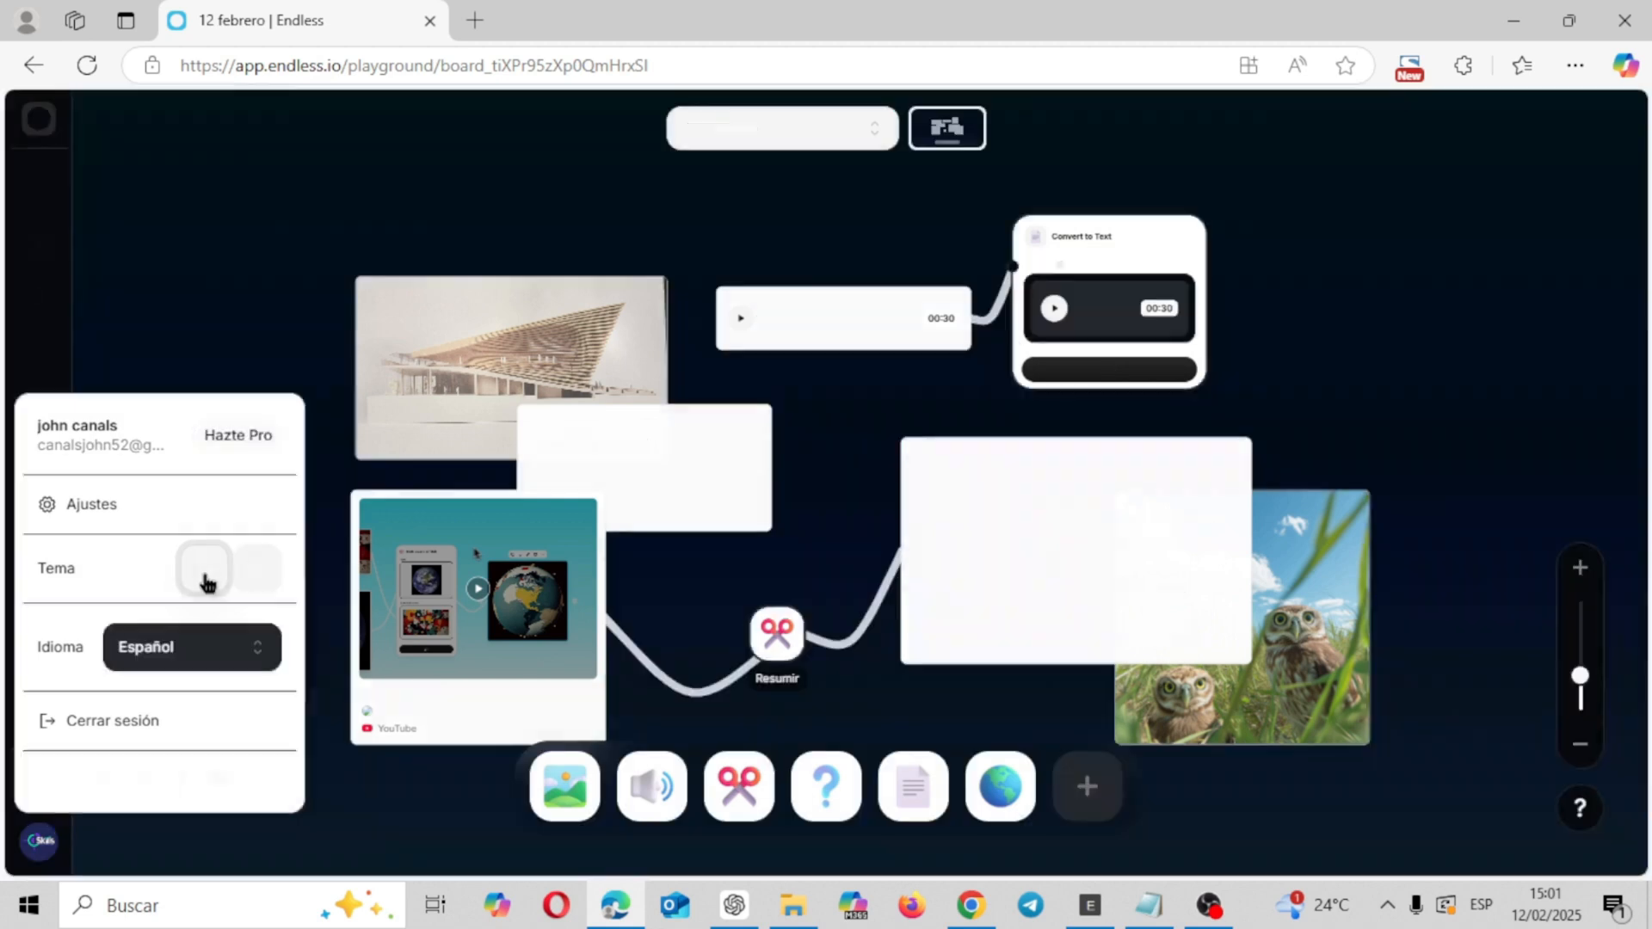
click(204, 666)
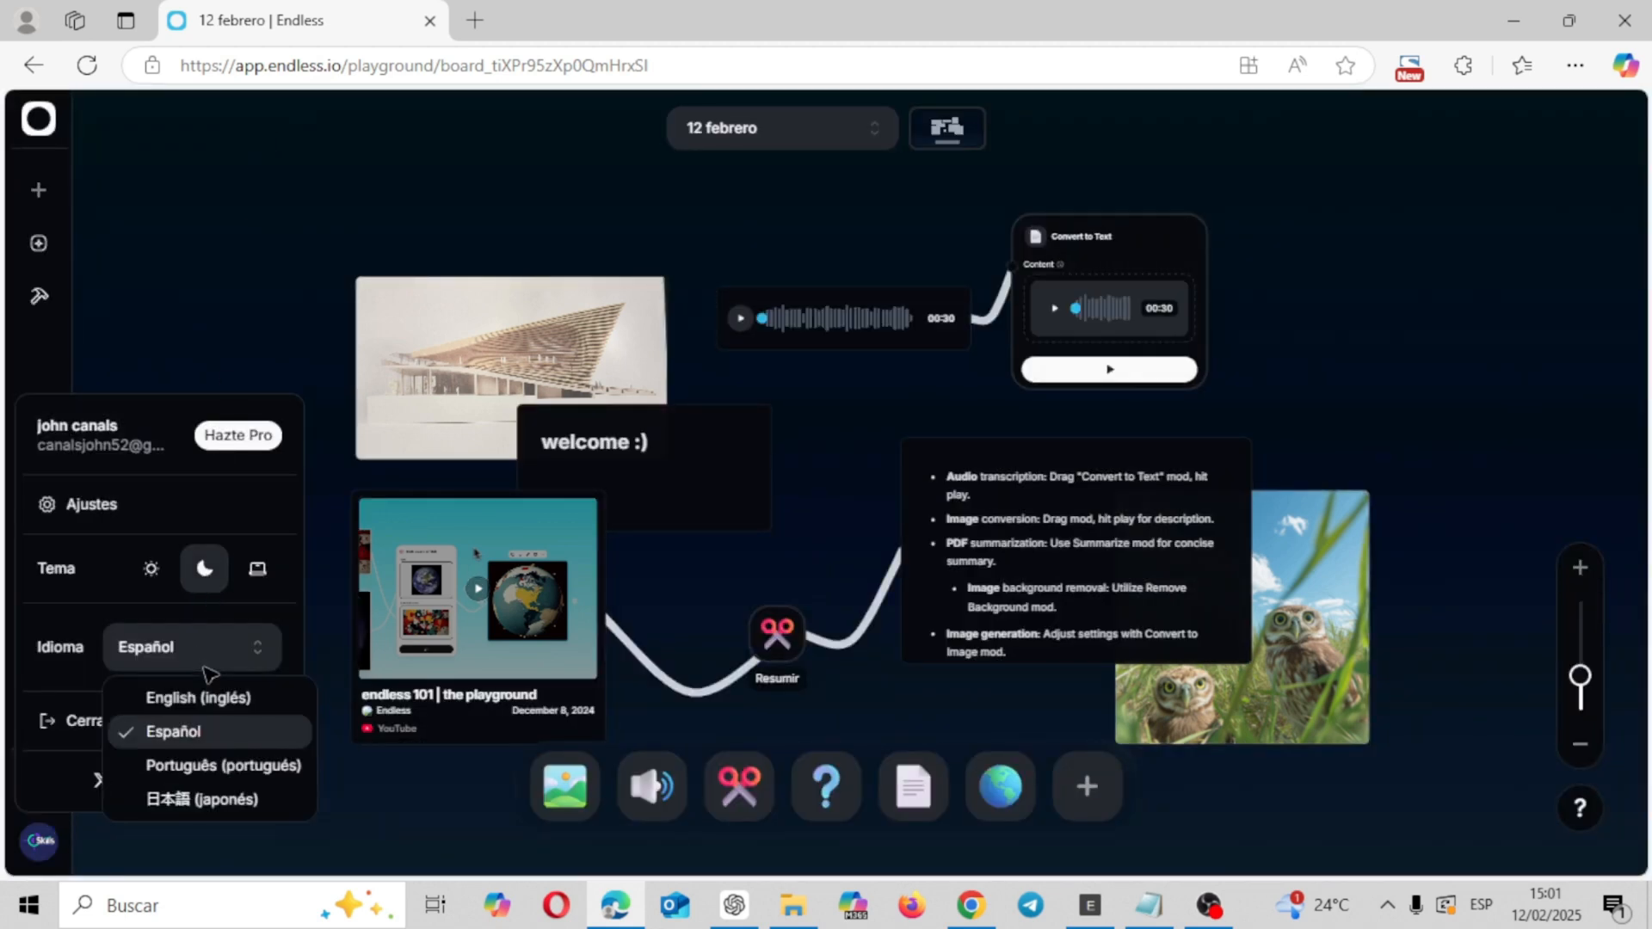
click(243, 220)
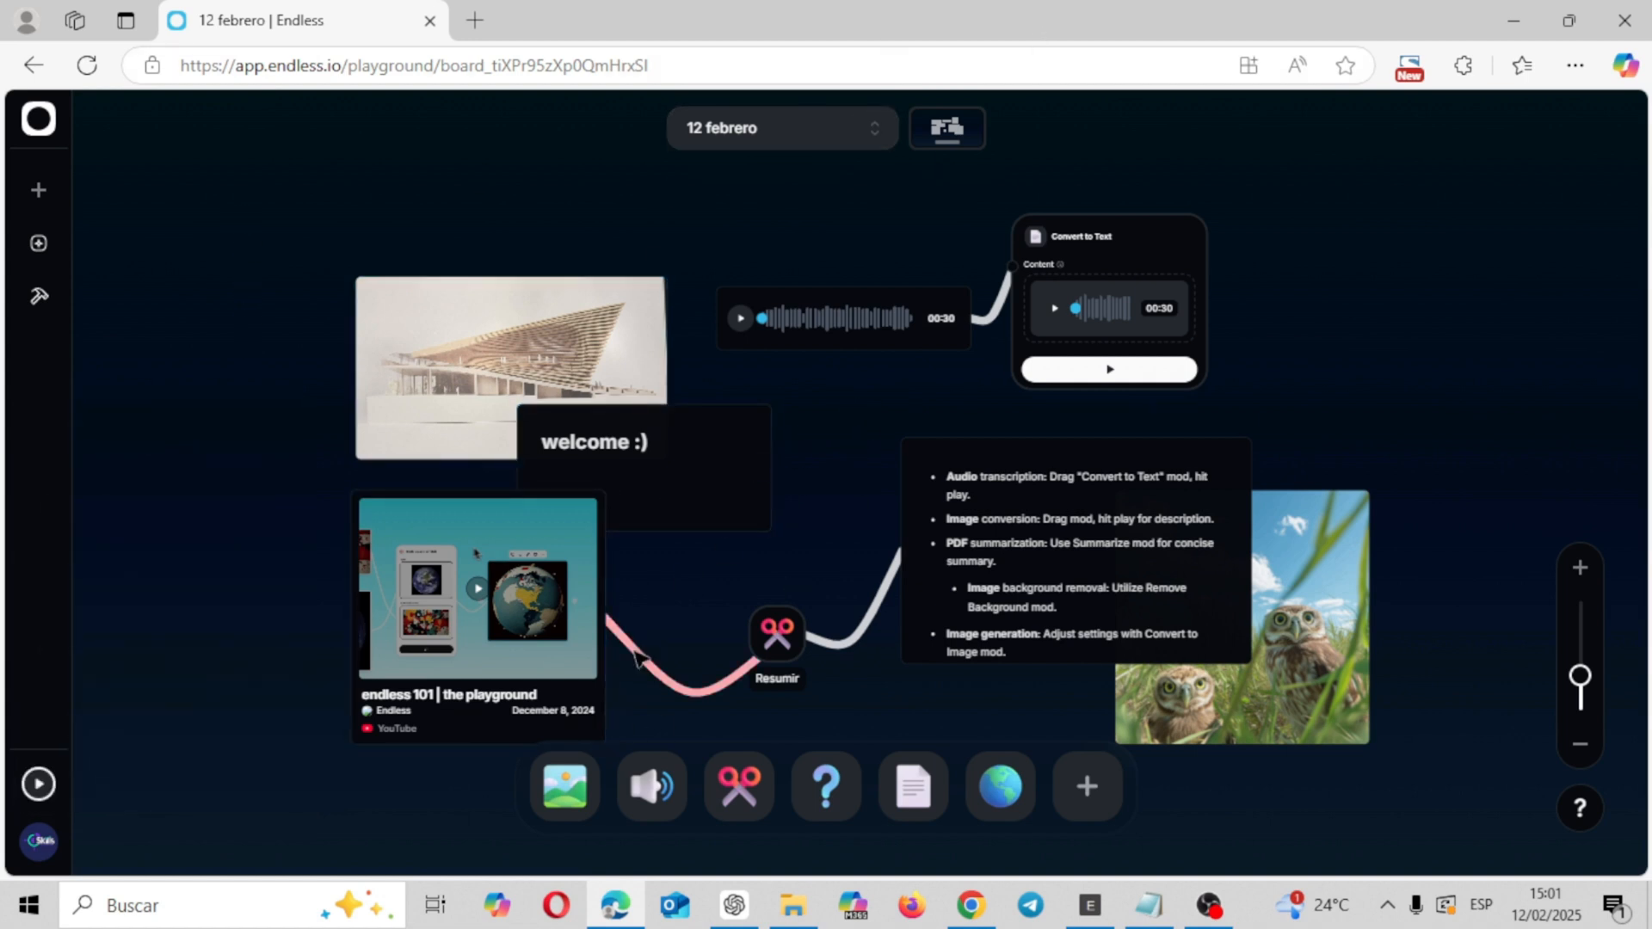
- Examine the descriptions of the dock tools, from image generation and voice conversion to summarizing, asking and text conversion
mouse_move(563, 794)
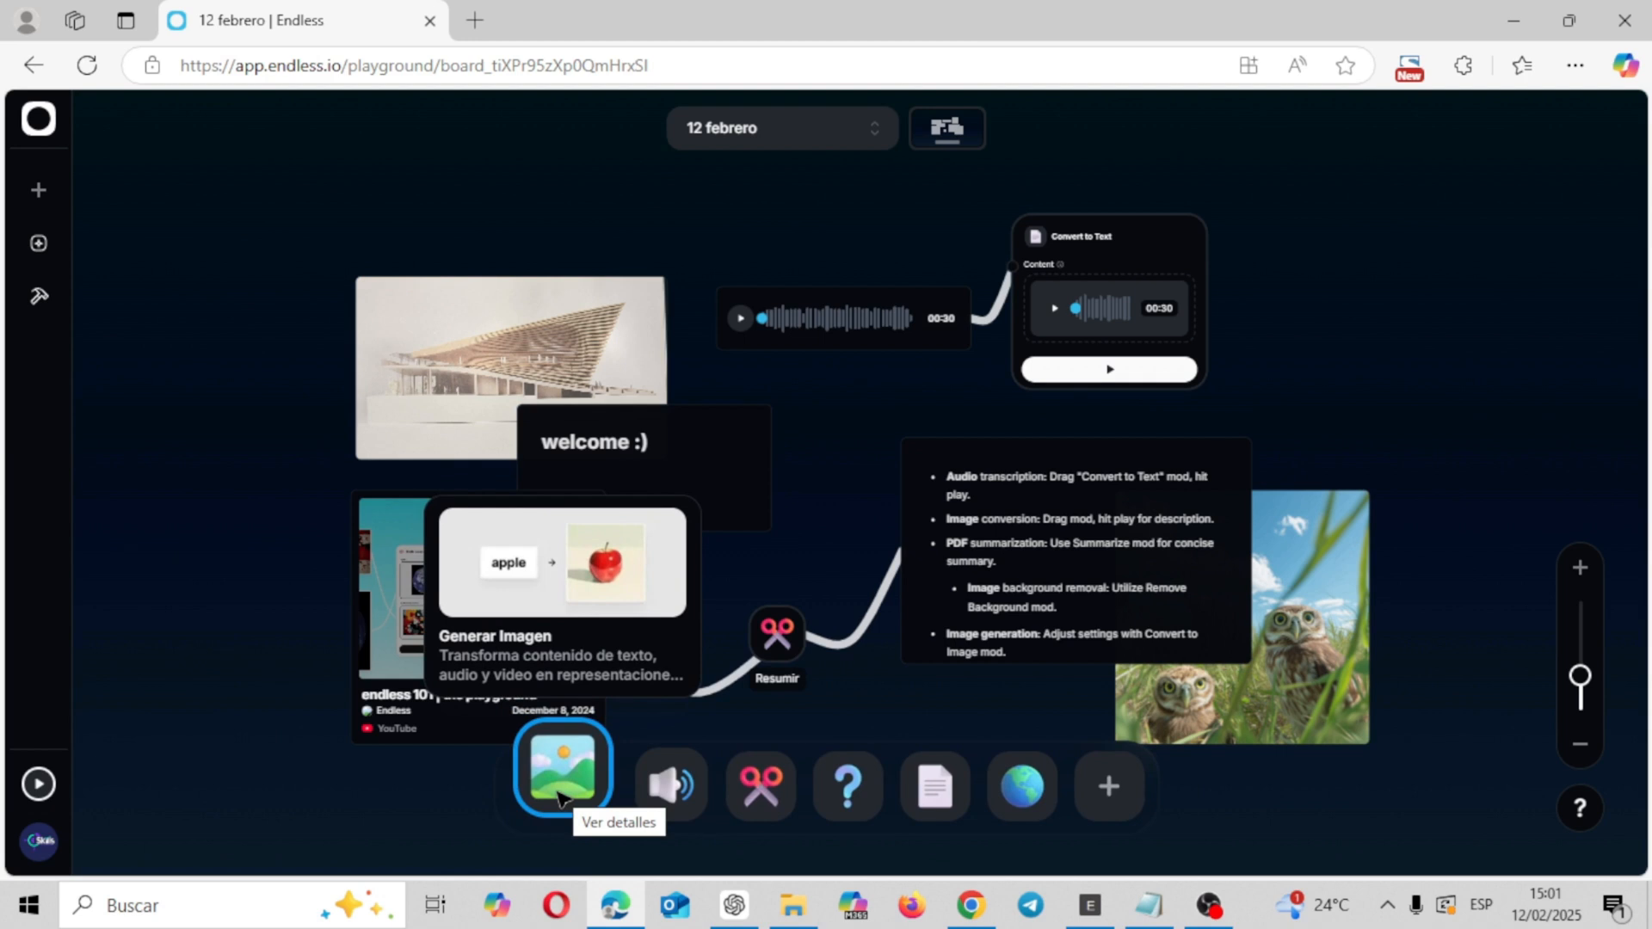
mouse_move(671, 791)
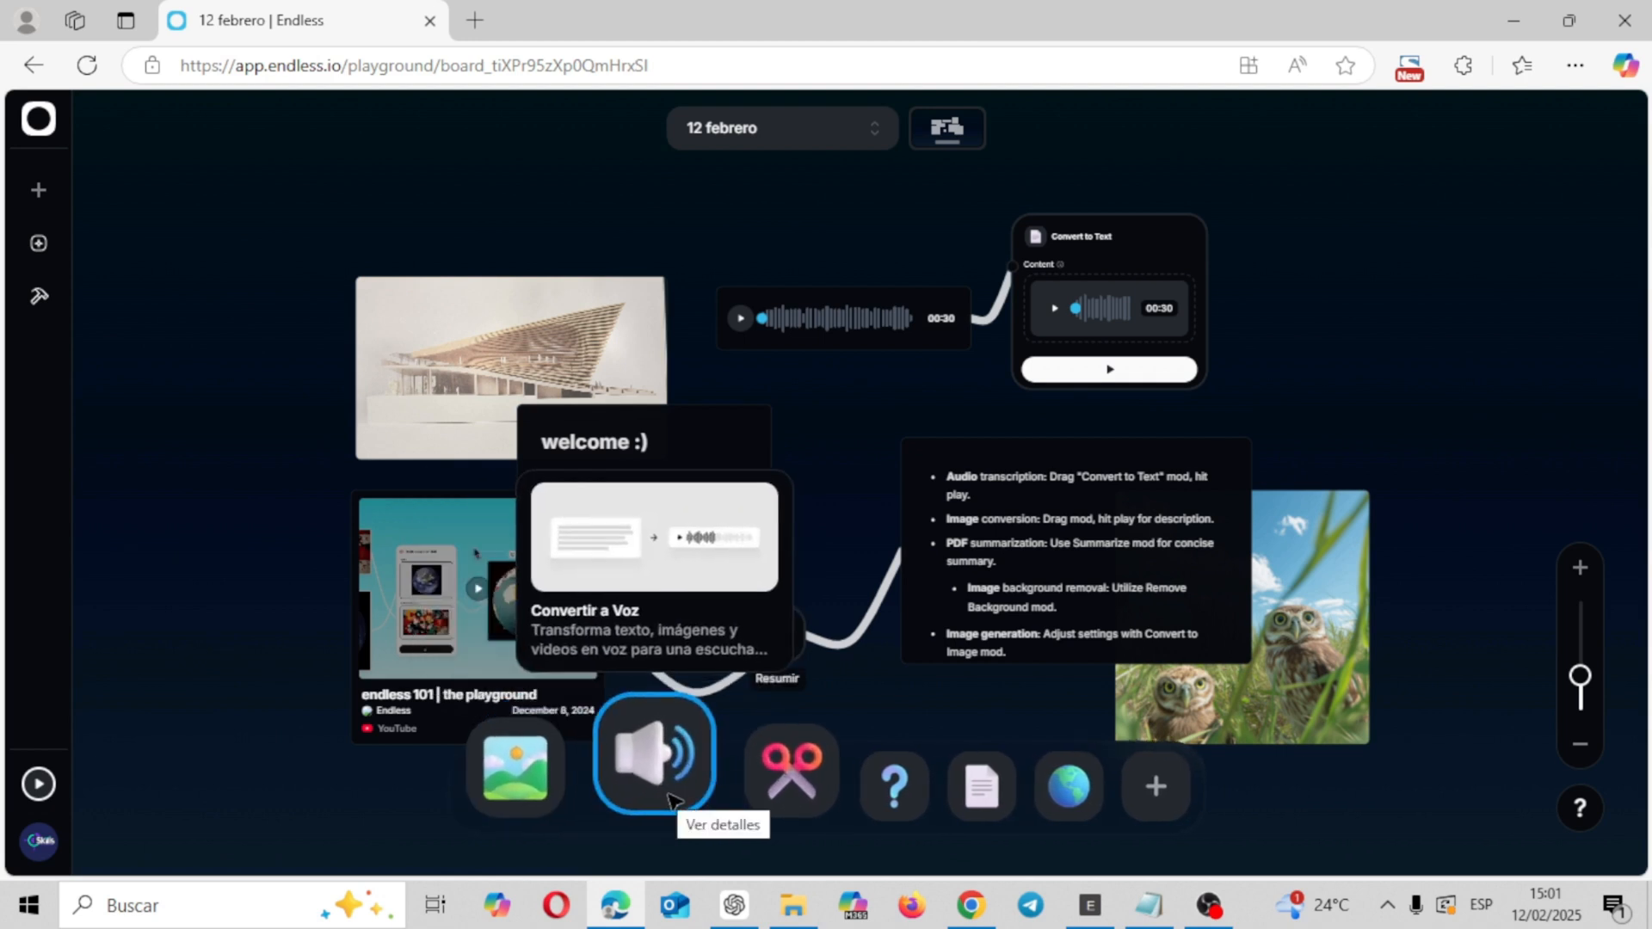
mouse_move(783, 779)
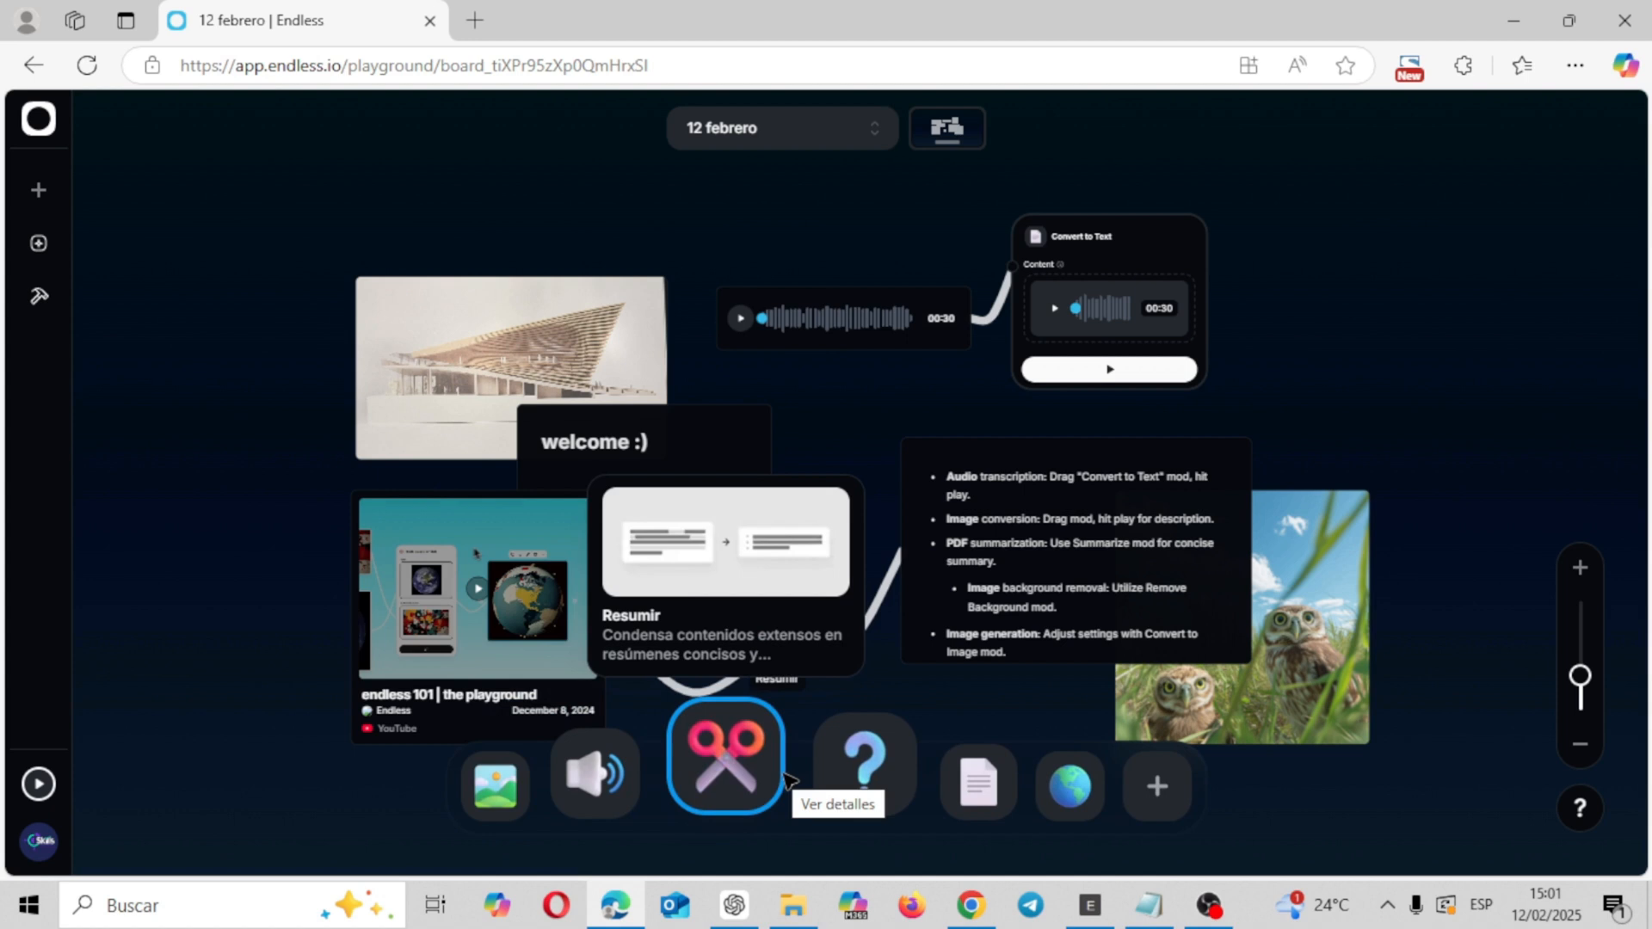
mouse_move(865, 766)
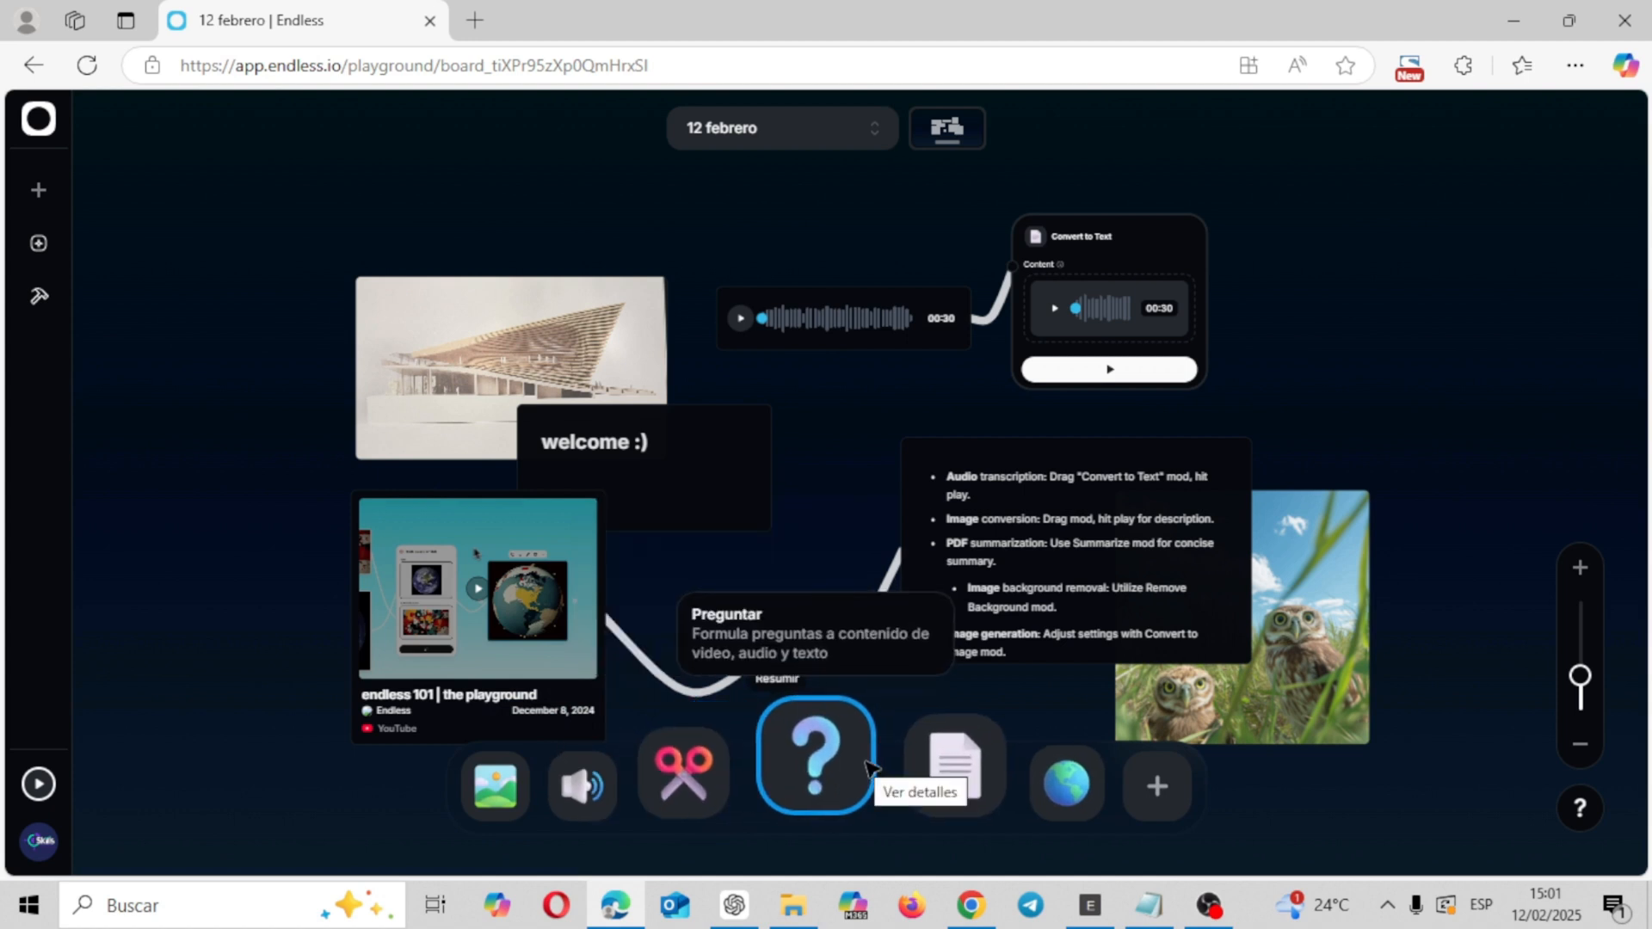
mouse_move(936, 761)
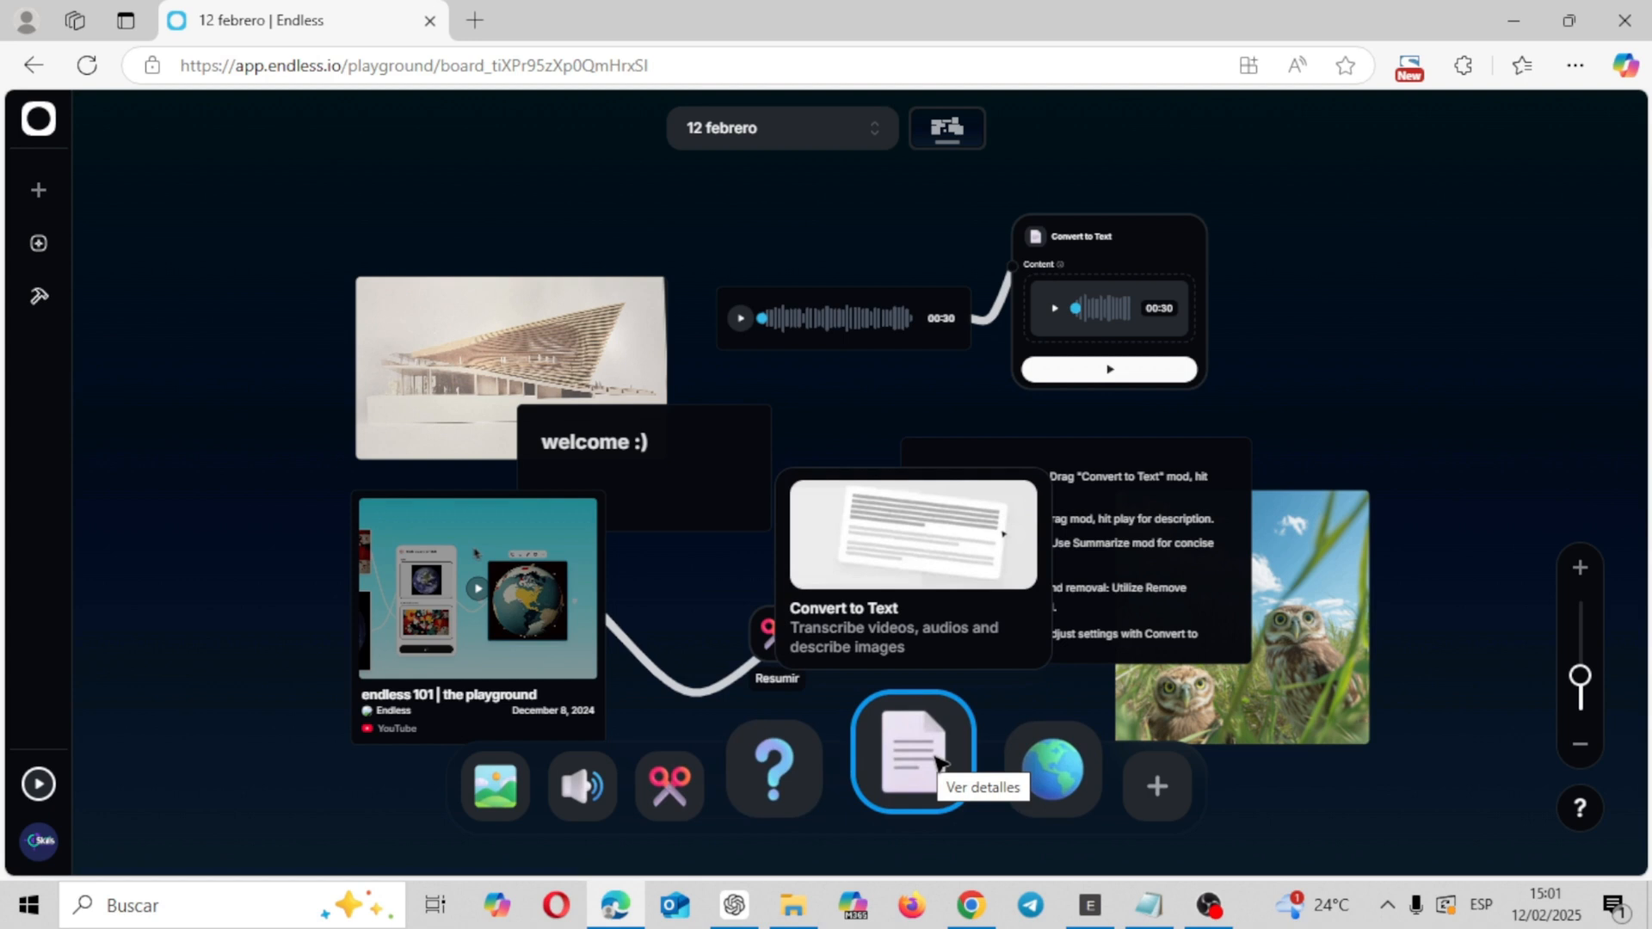
mouse_move(1030, 762)
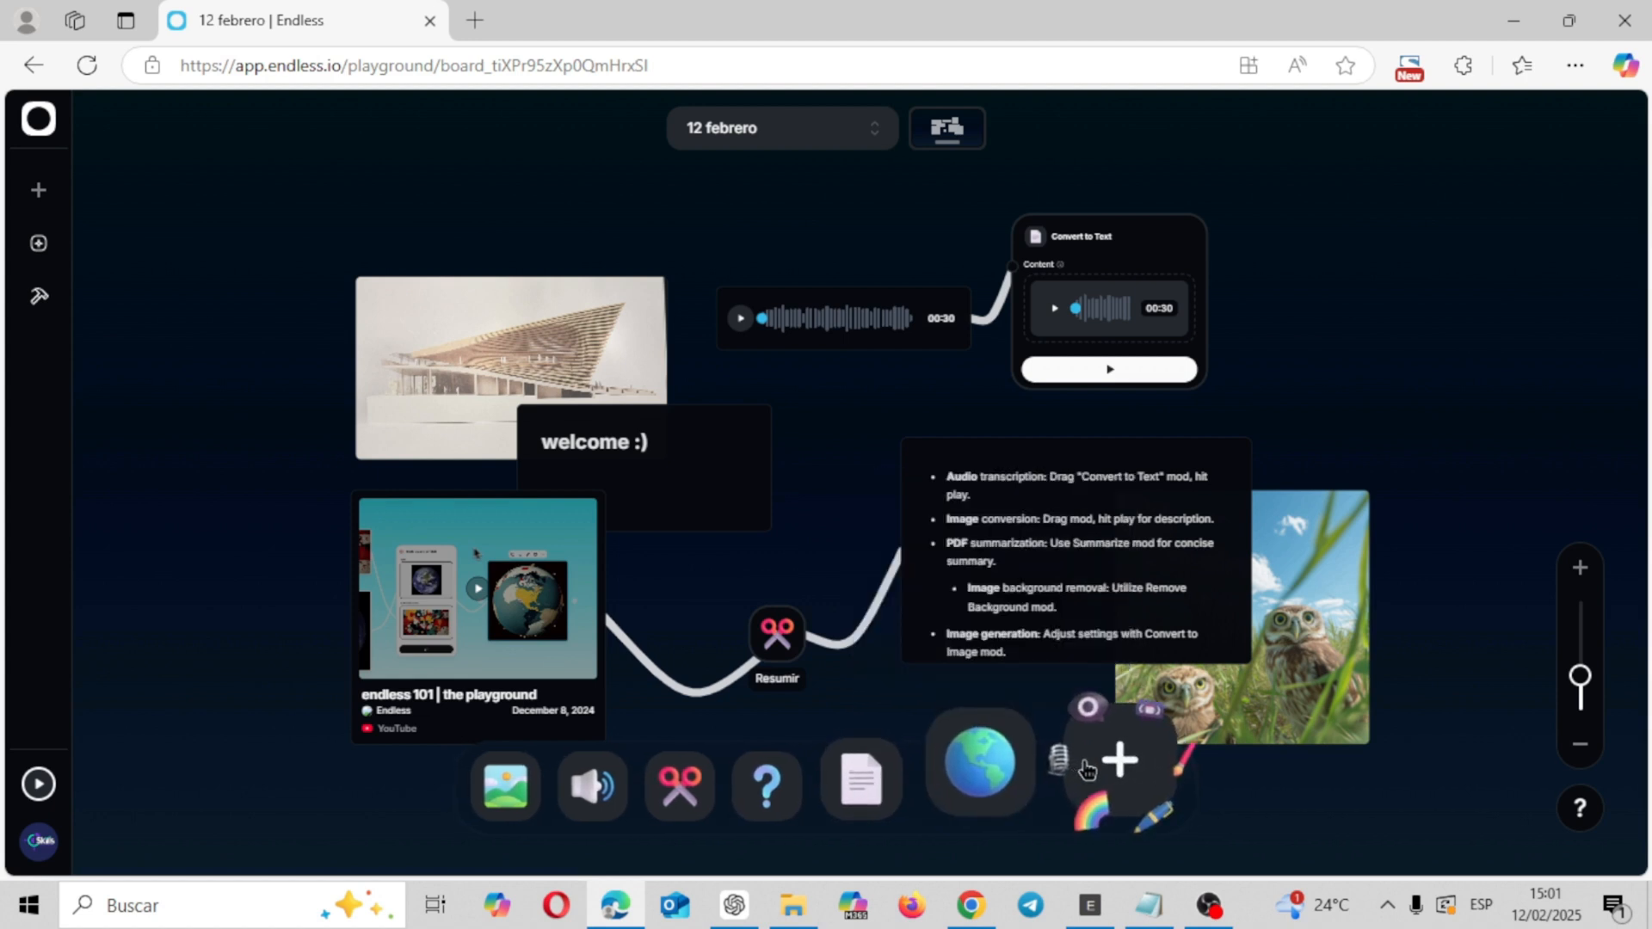
mouse_move(1118, 764)
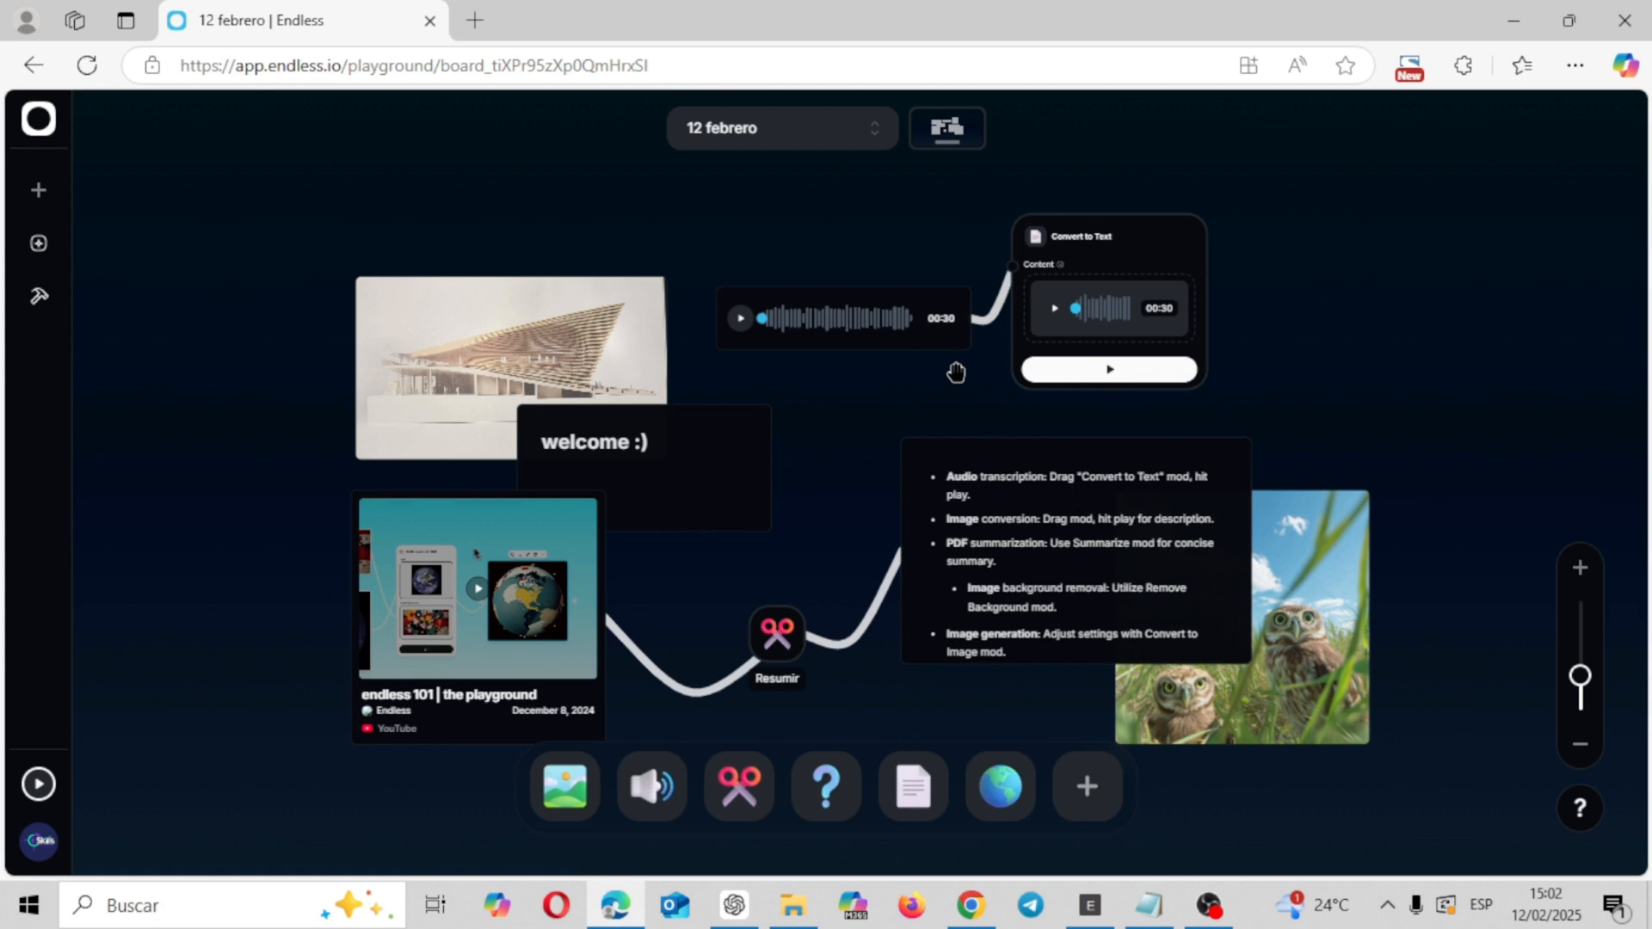
- Create a new board named MI PRIMER PROYECTO with the default background color
click(817, 141)
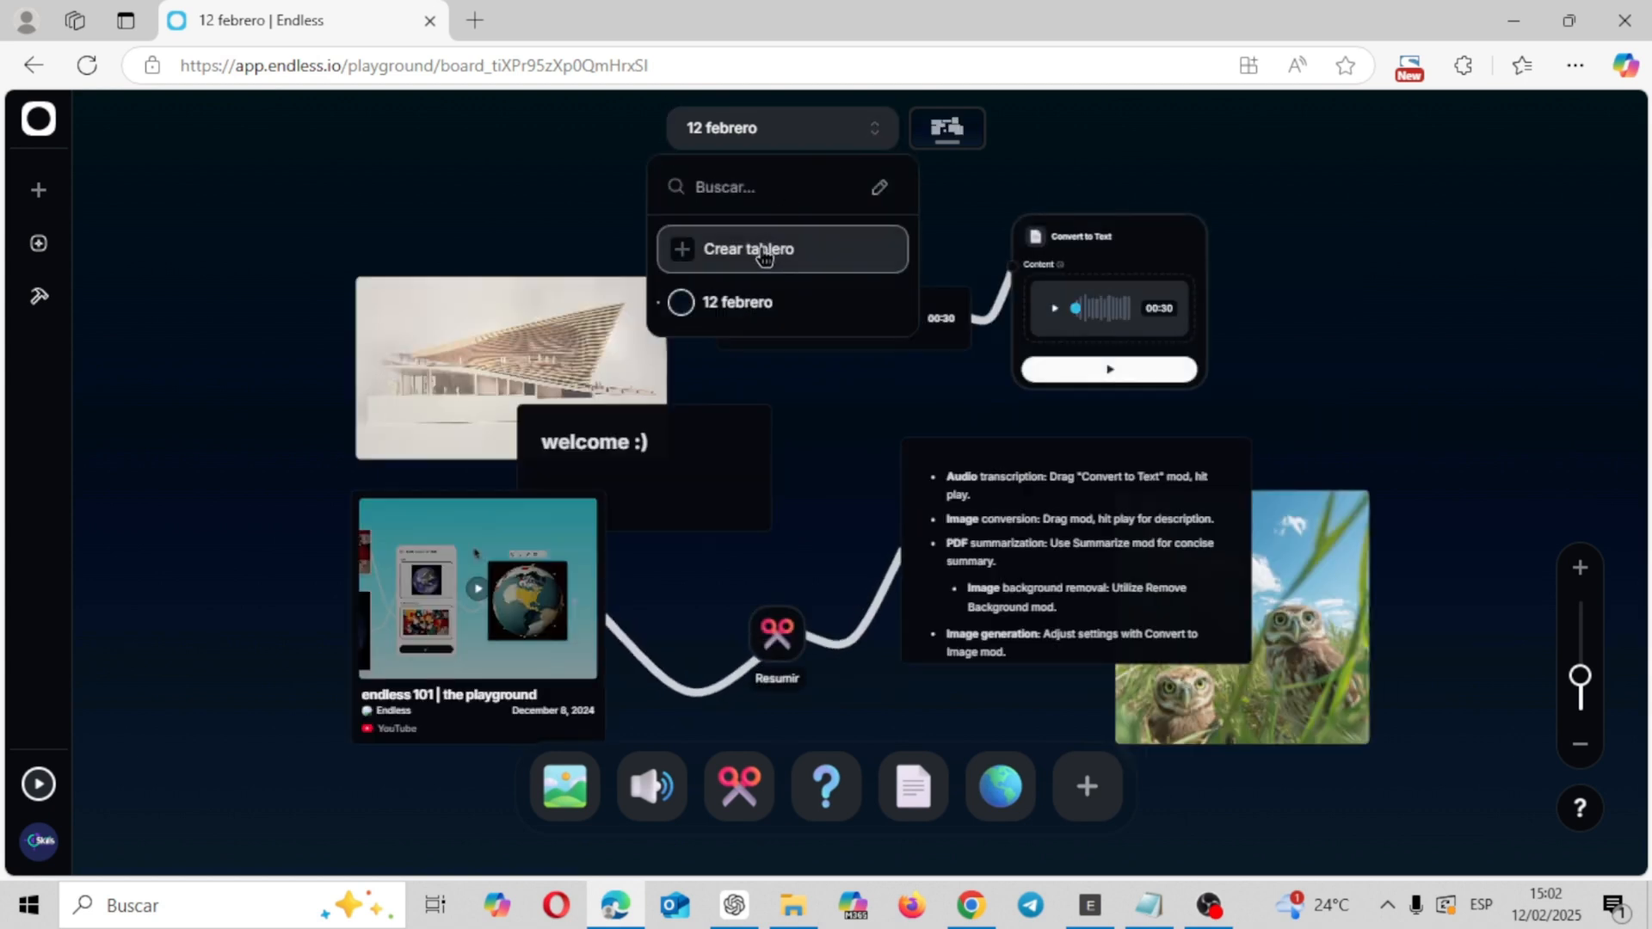
click(771, 248)
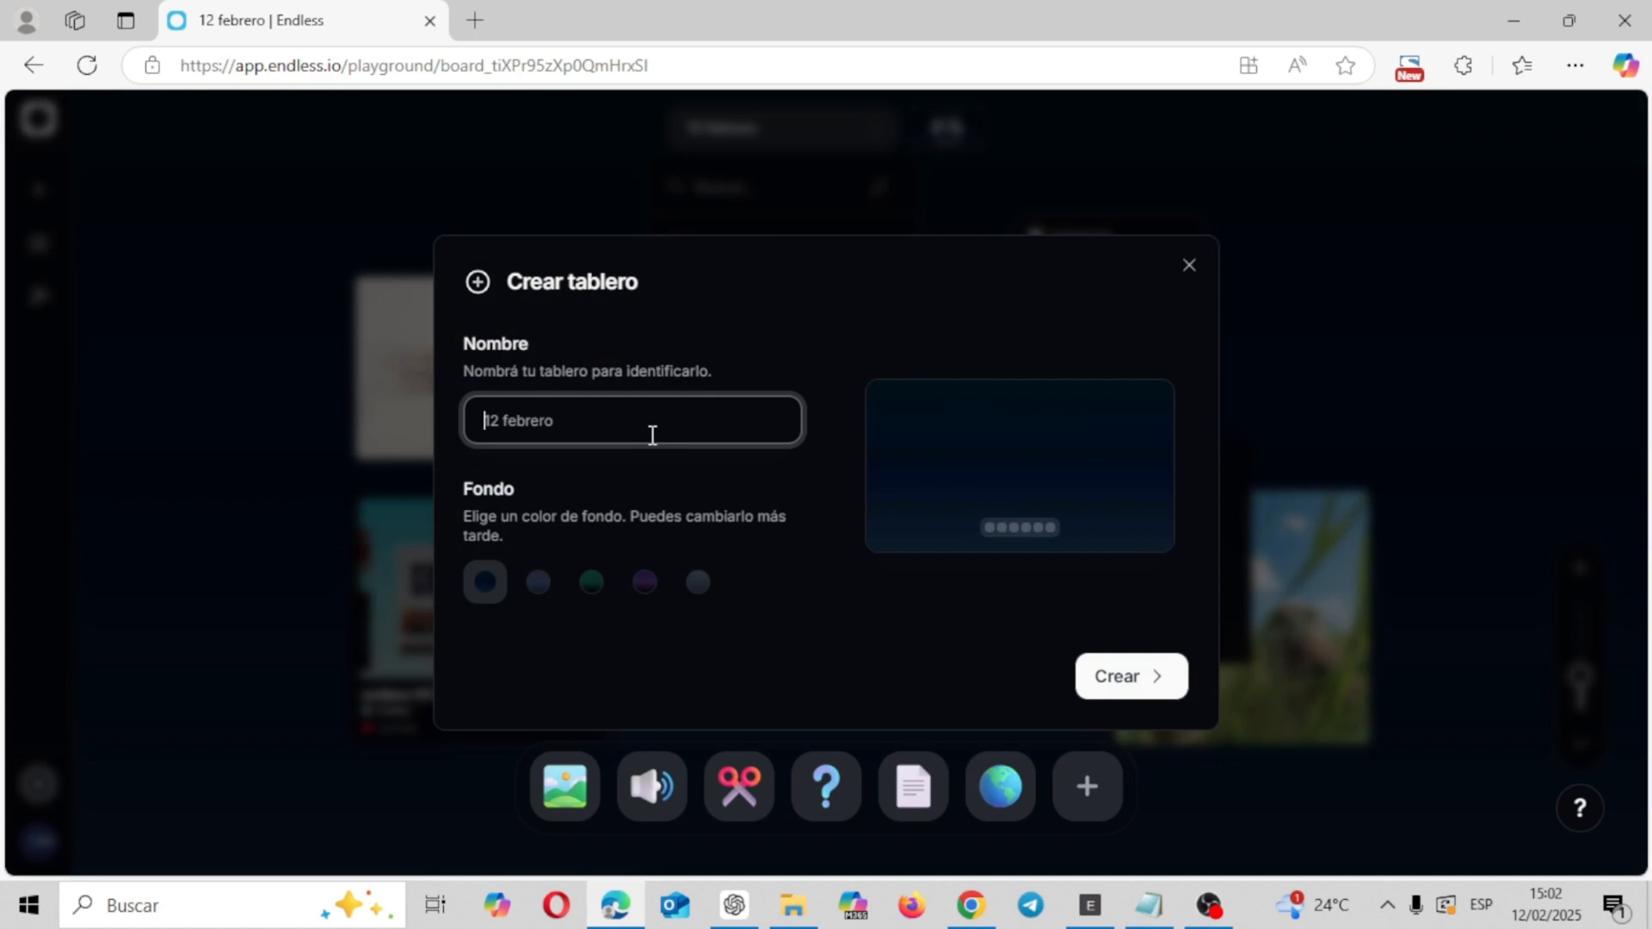
text(Mi)
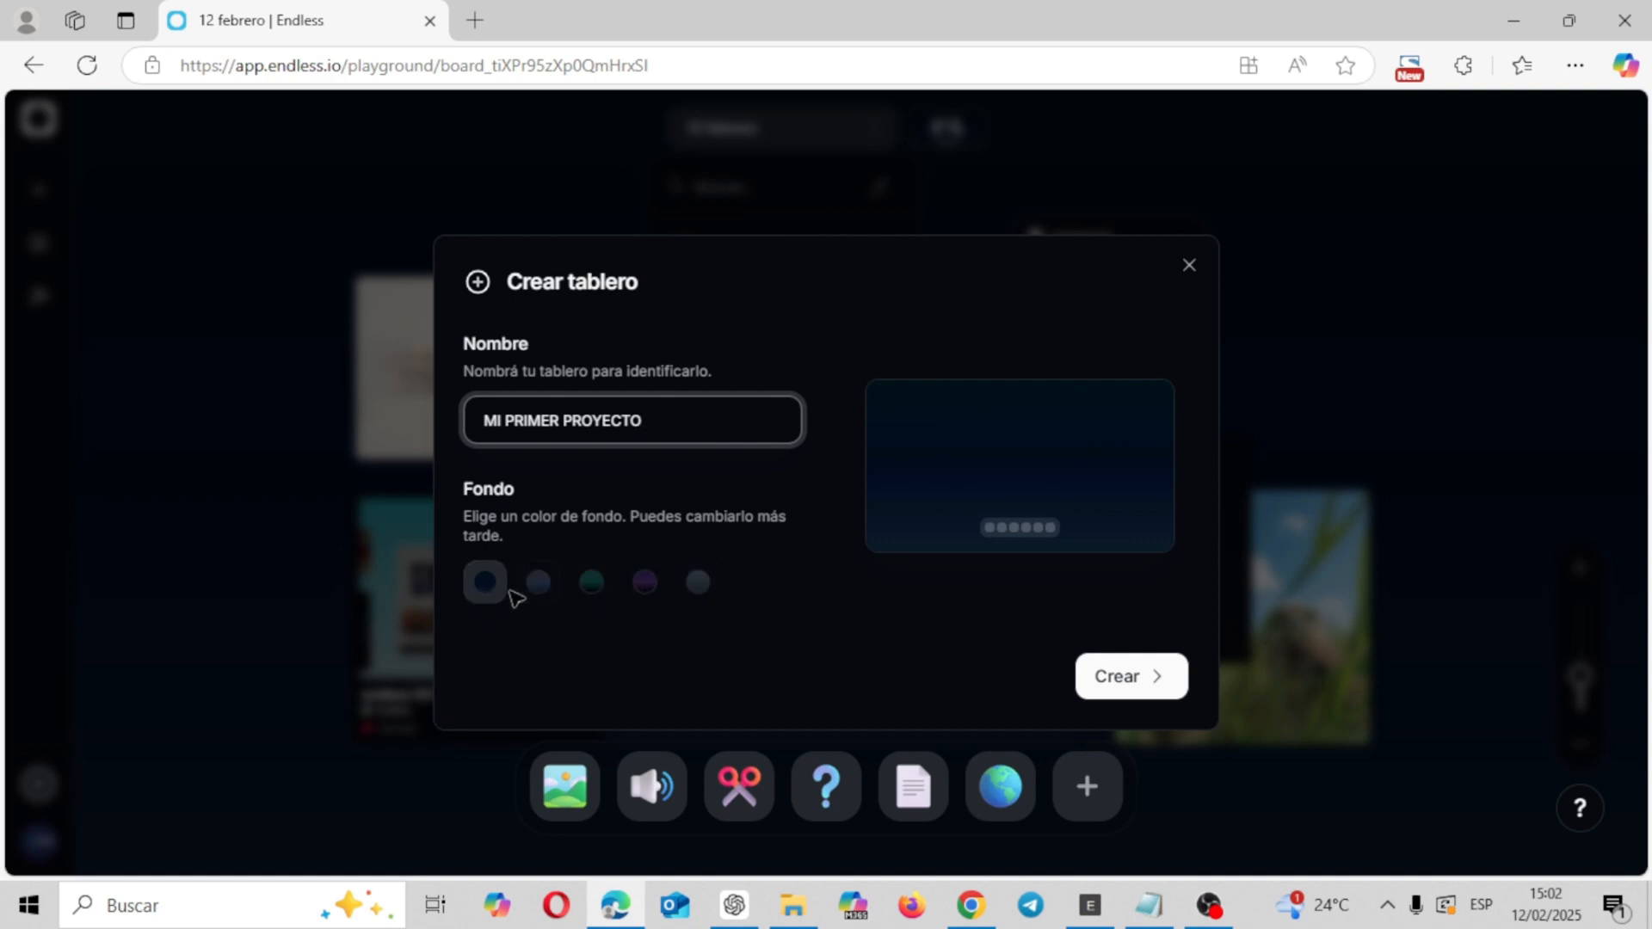
click(1102, 684)
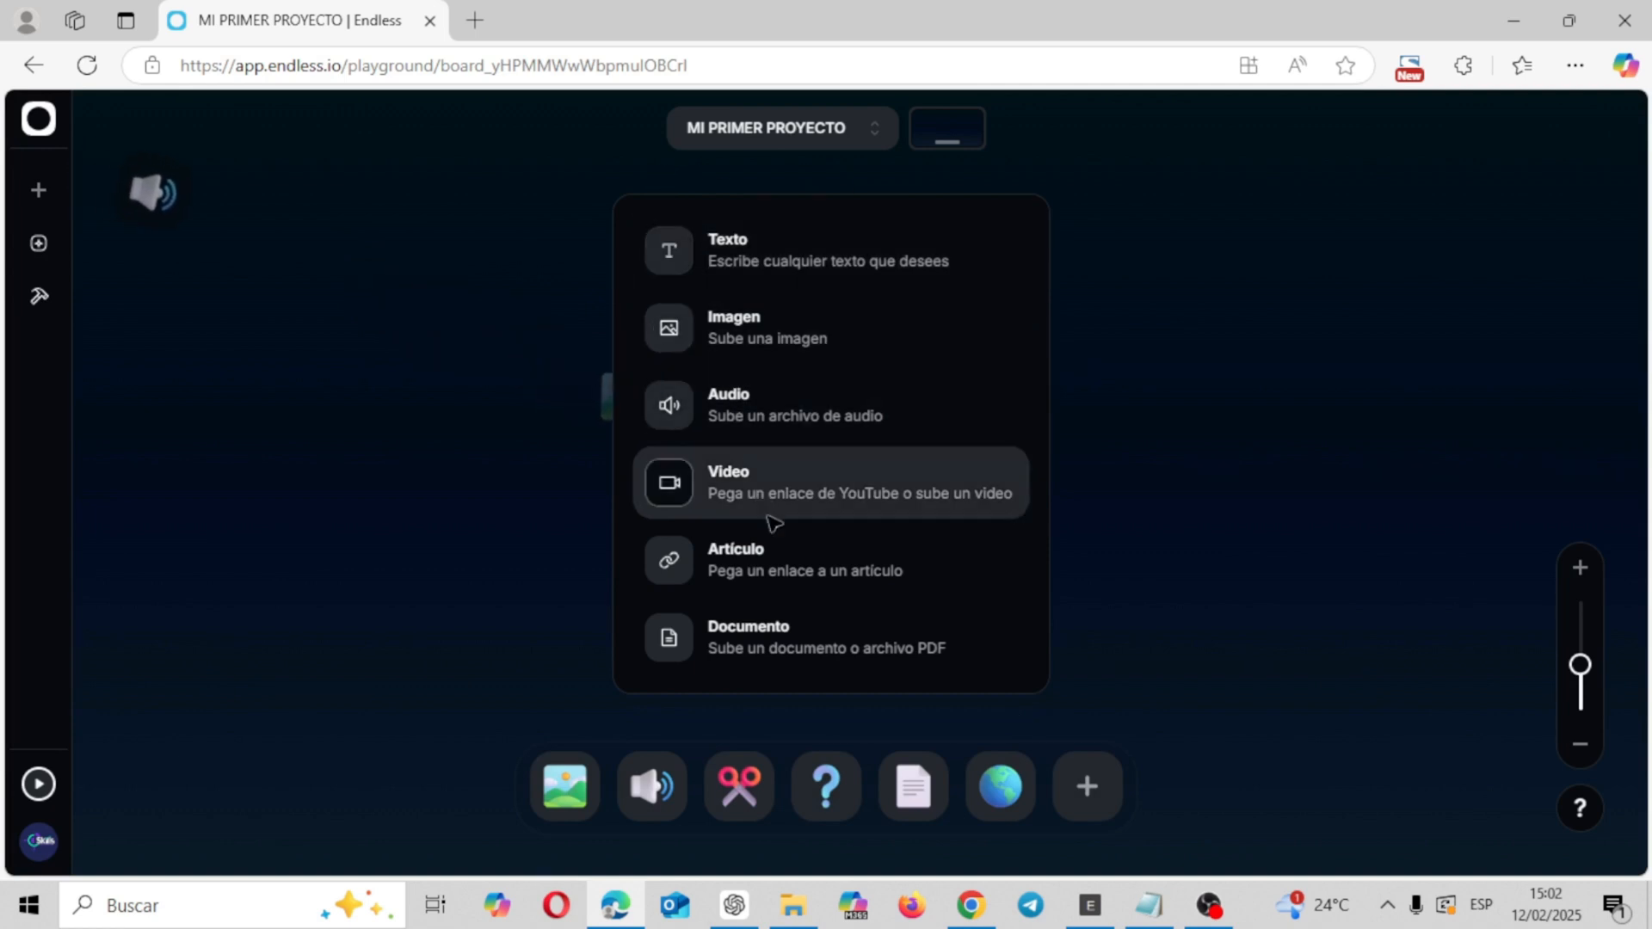
- Add the Convert to Text mod to the middle of the board and enlarge the view of it
click(923, 787)
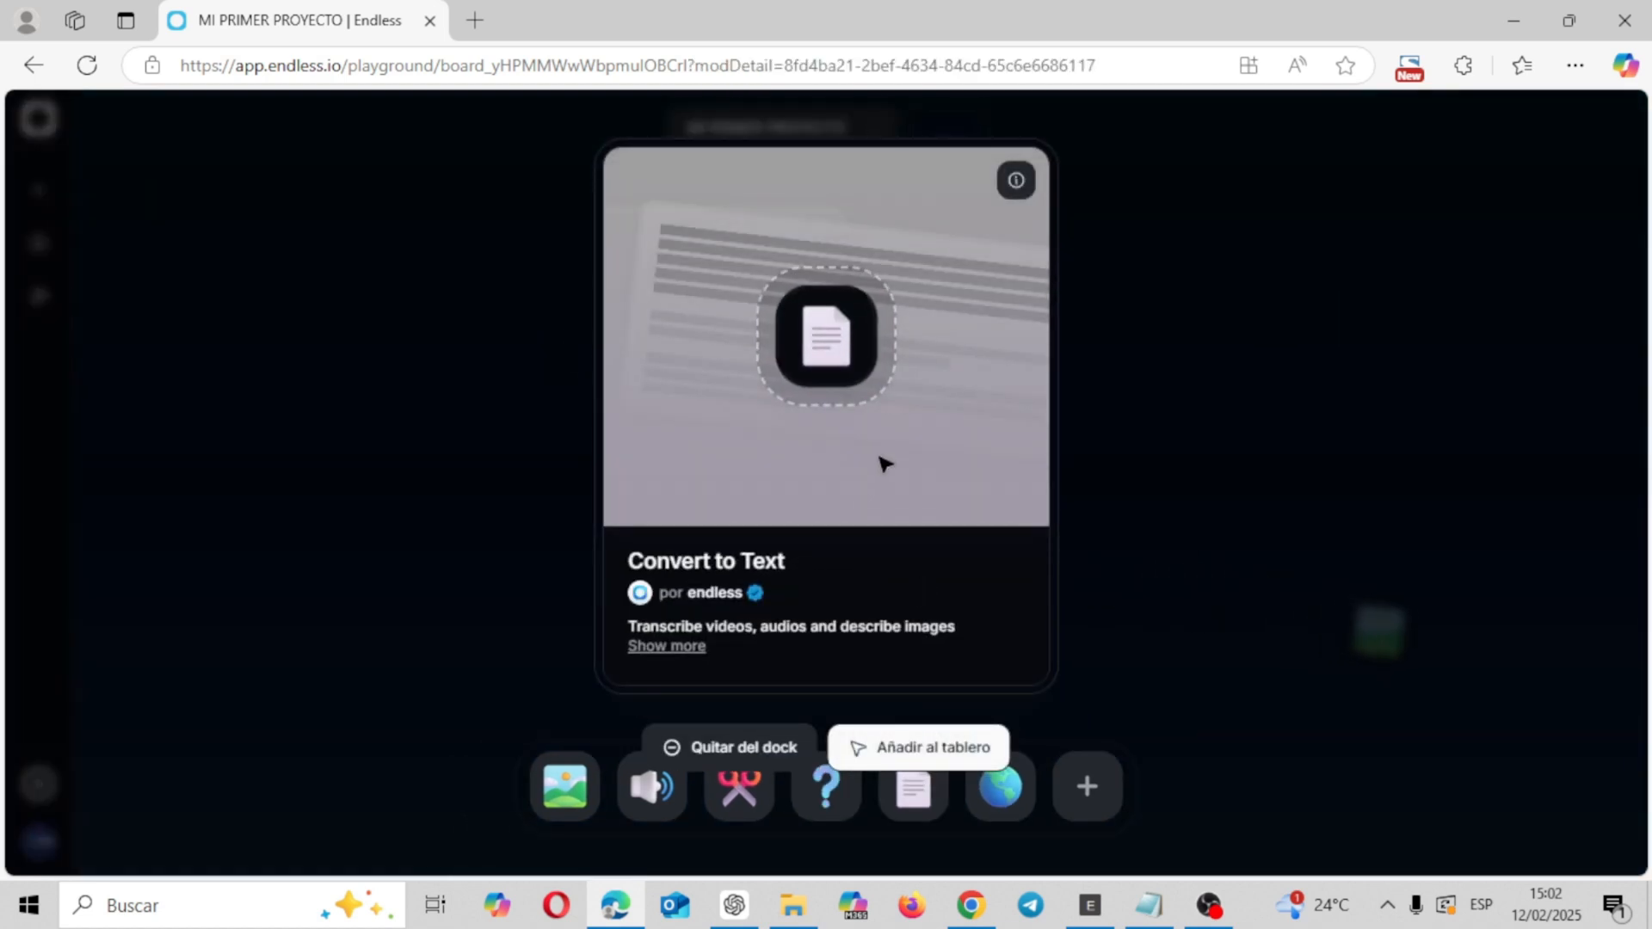
click(833, 368)
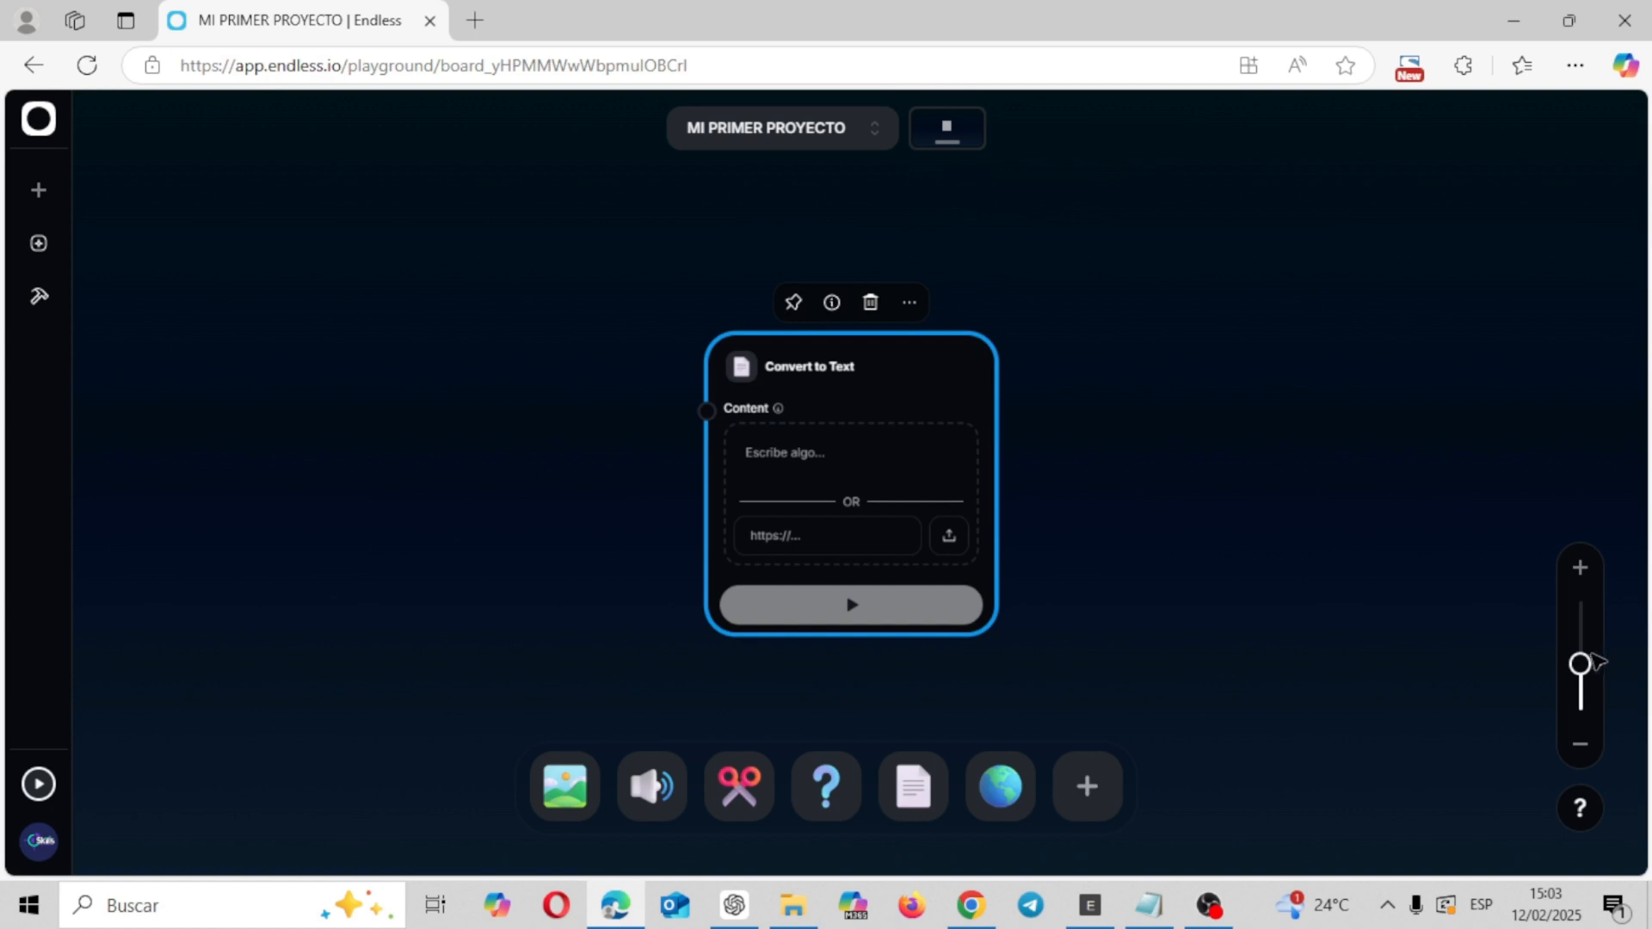
mouse_move(1579, 664)
mouse_down()
mouse_move(1580, 635)
mouse_move(1579, 654)
mouse_up()
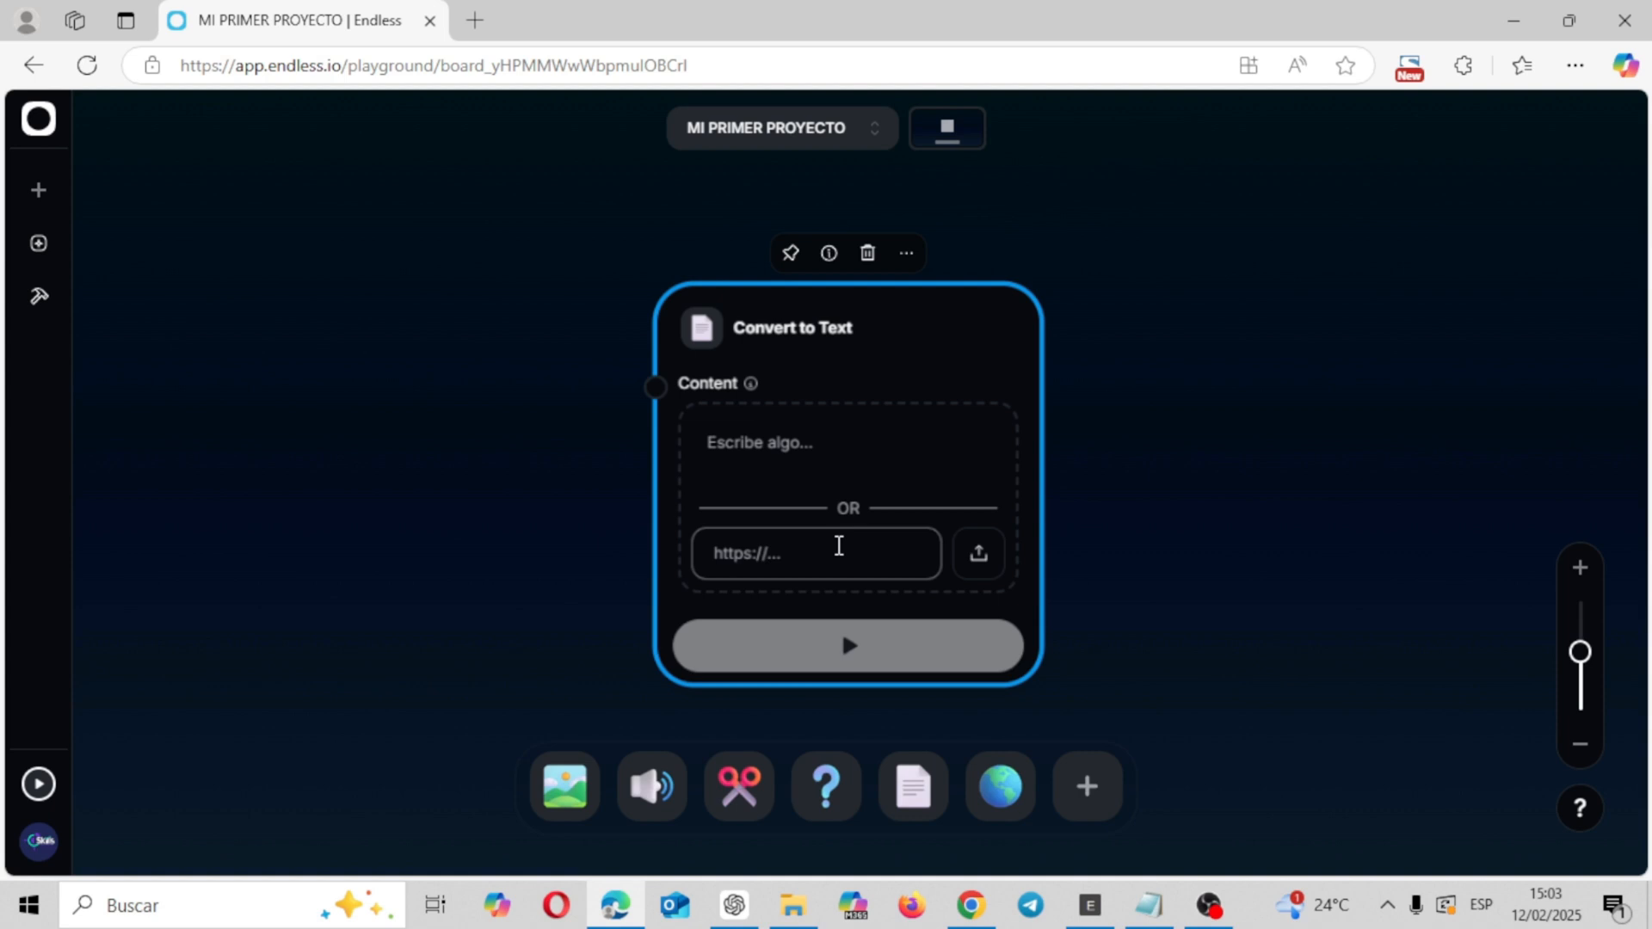
- Switch to YouTube Studio in Chrome and copy the share link of the Hailuo AI video published 5 feb 2025
click(831, 548)
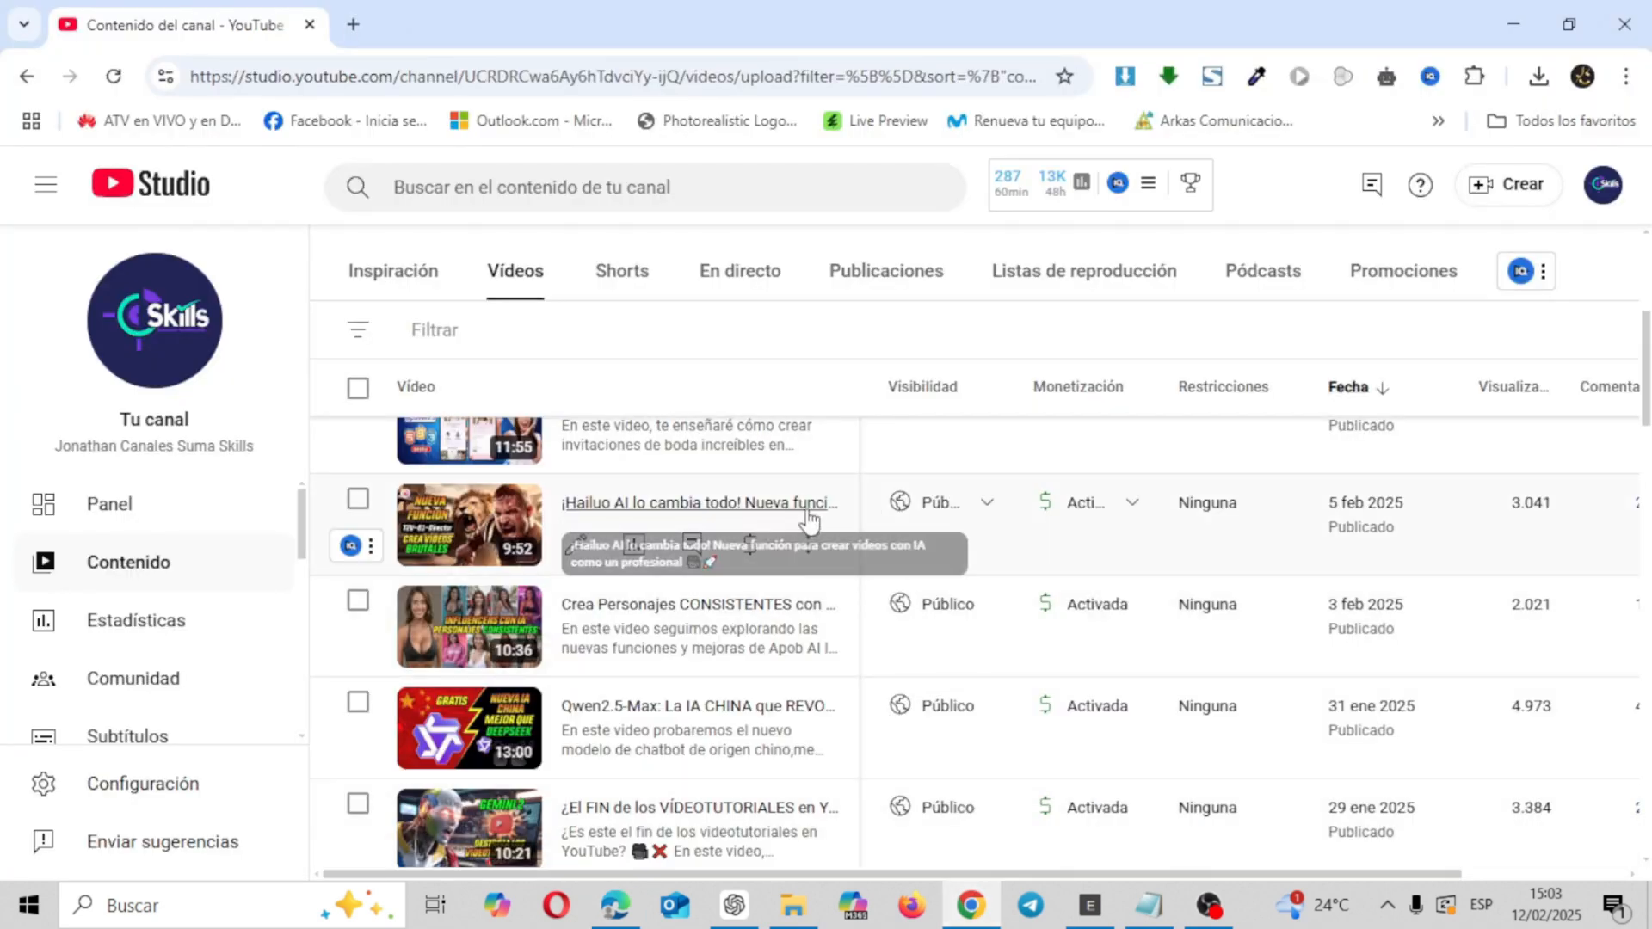
click(807, 543)
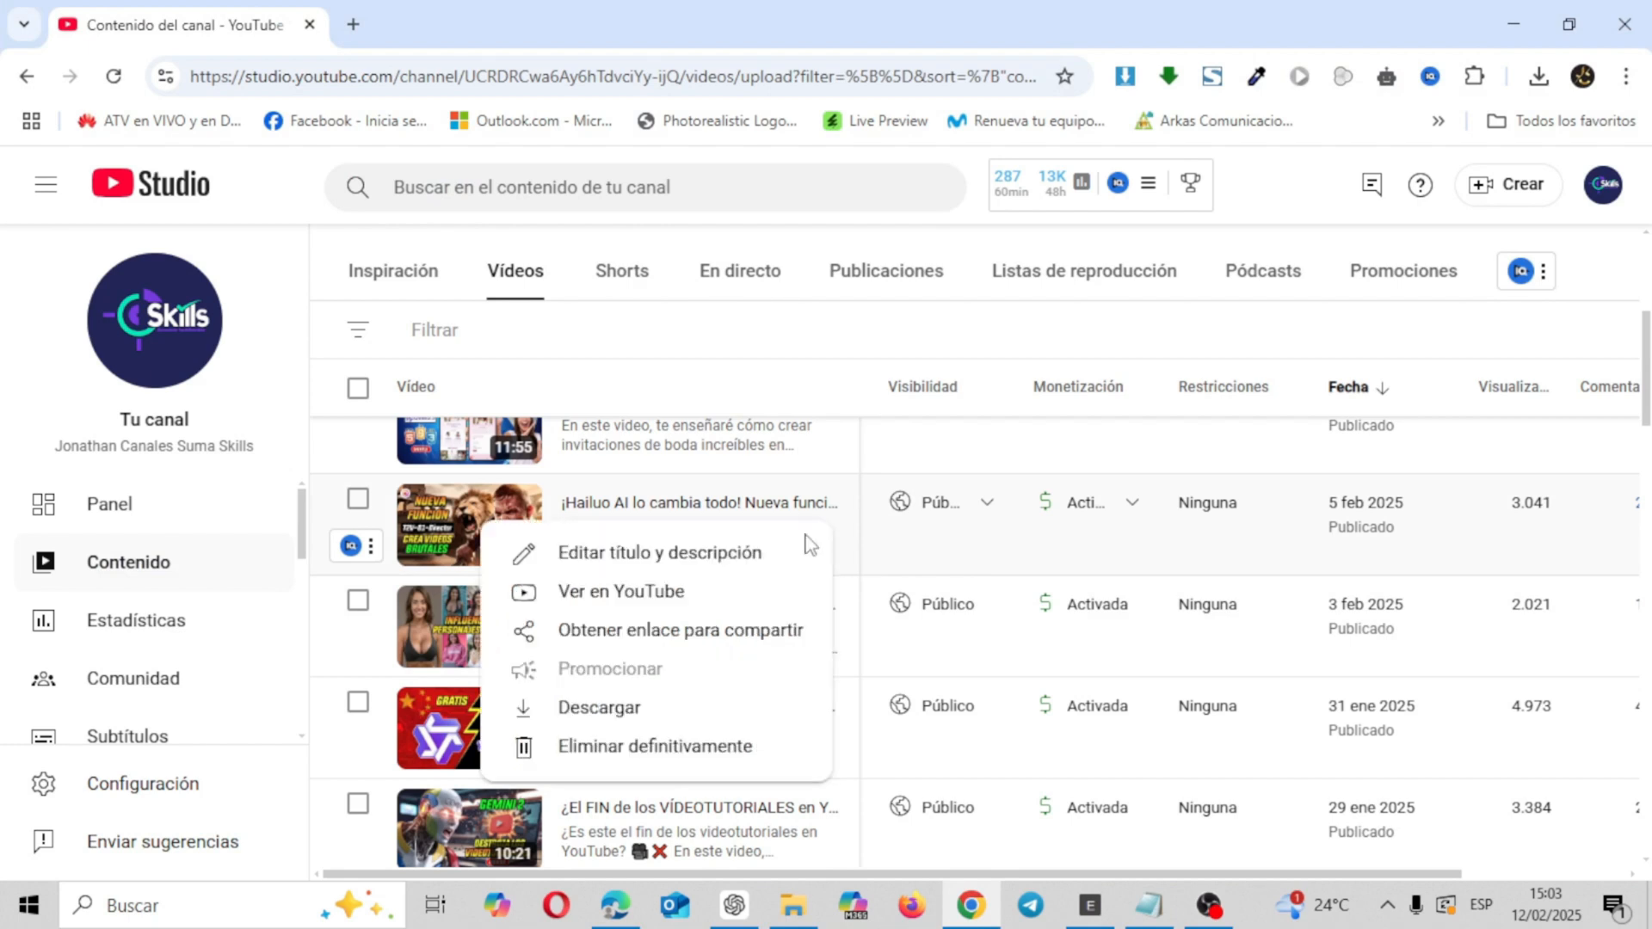
click(693, 636)
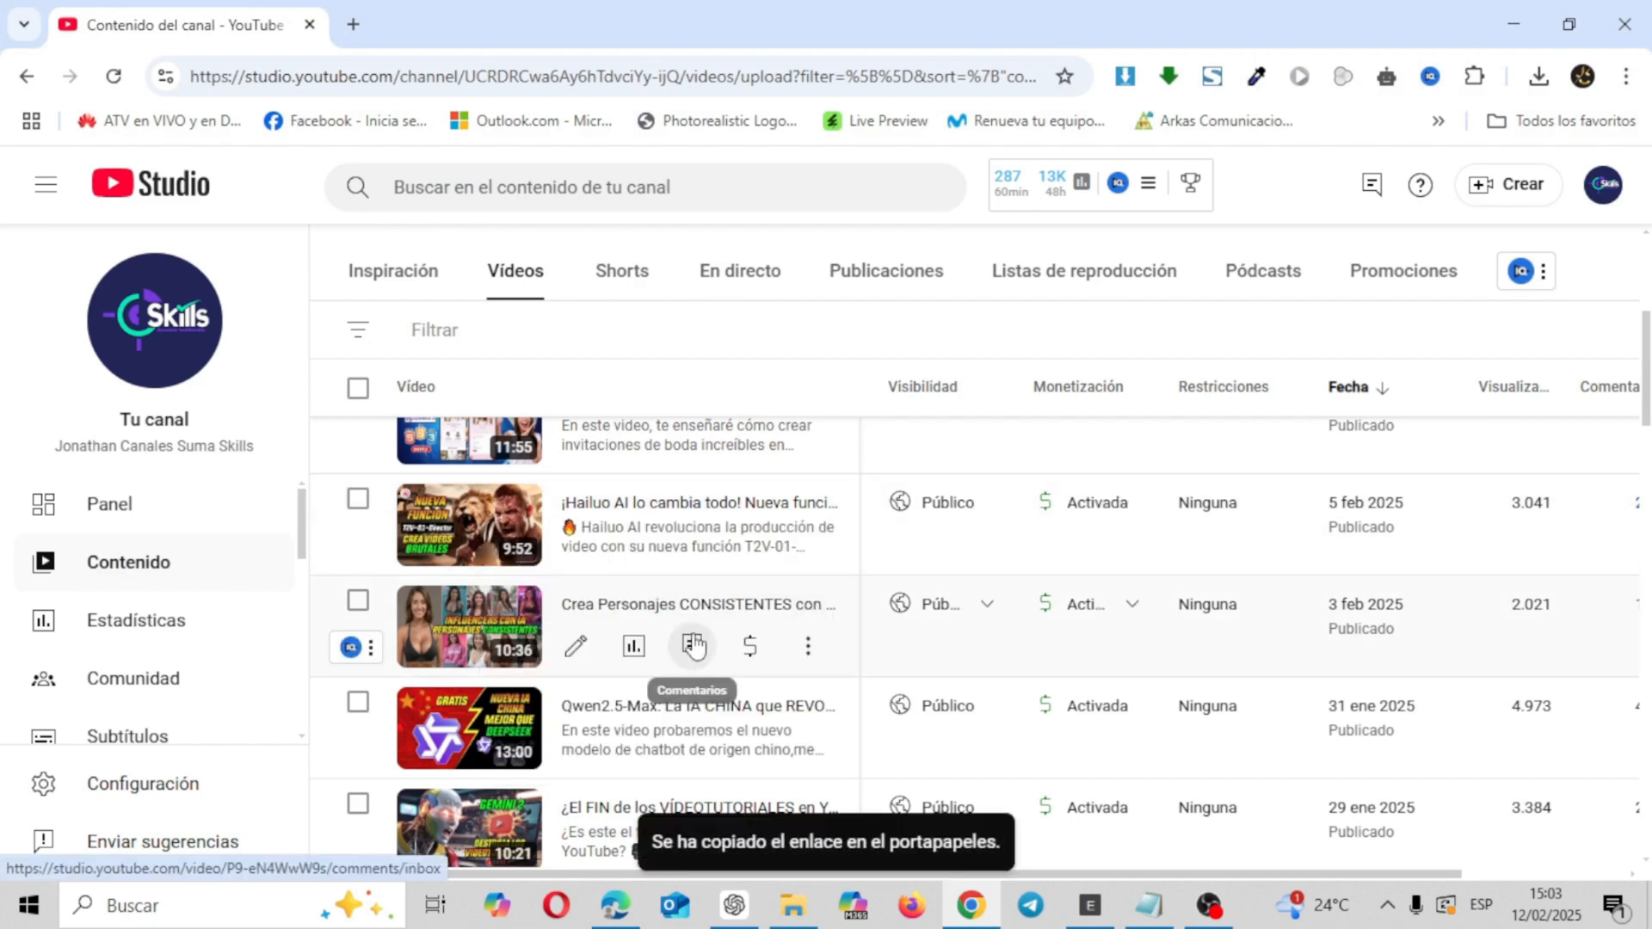
- Switch back to Endless in Edge, paste the copied video link as the Convert to Text content, and run the mod
click(616, 903)
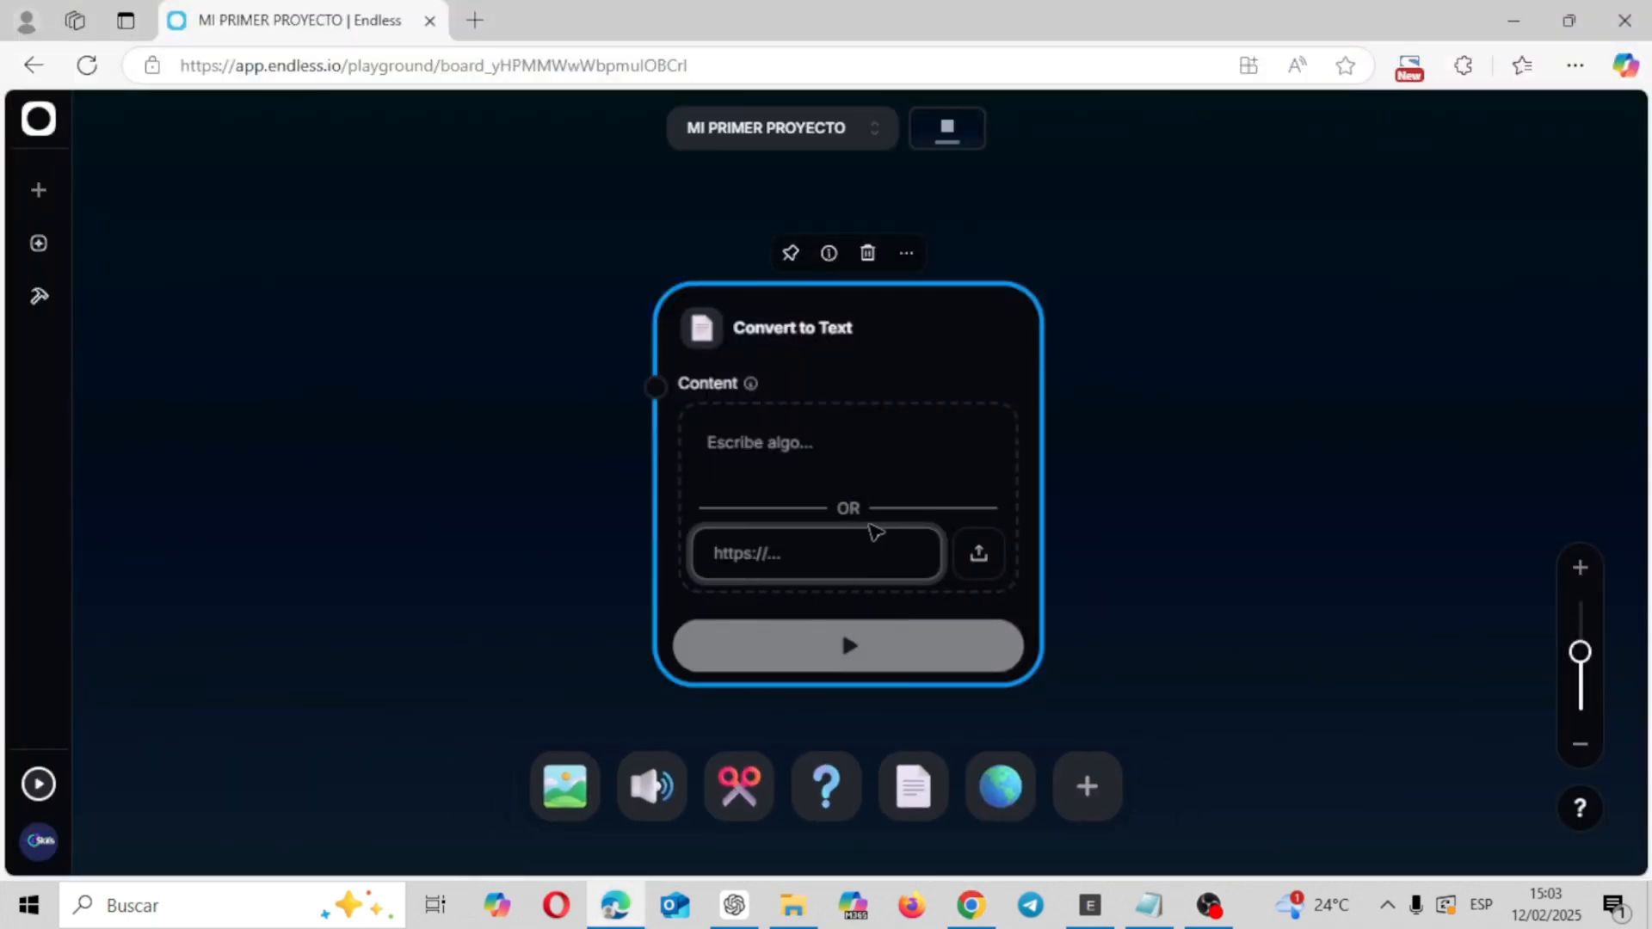
click(842, 564)
key(ctrl+v)
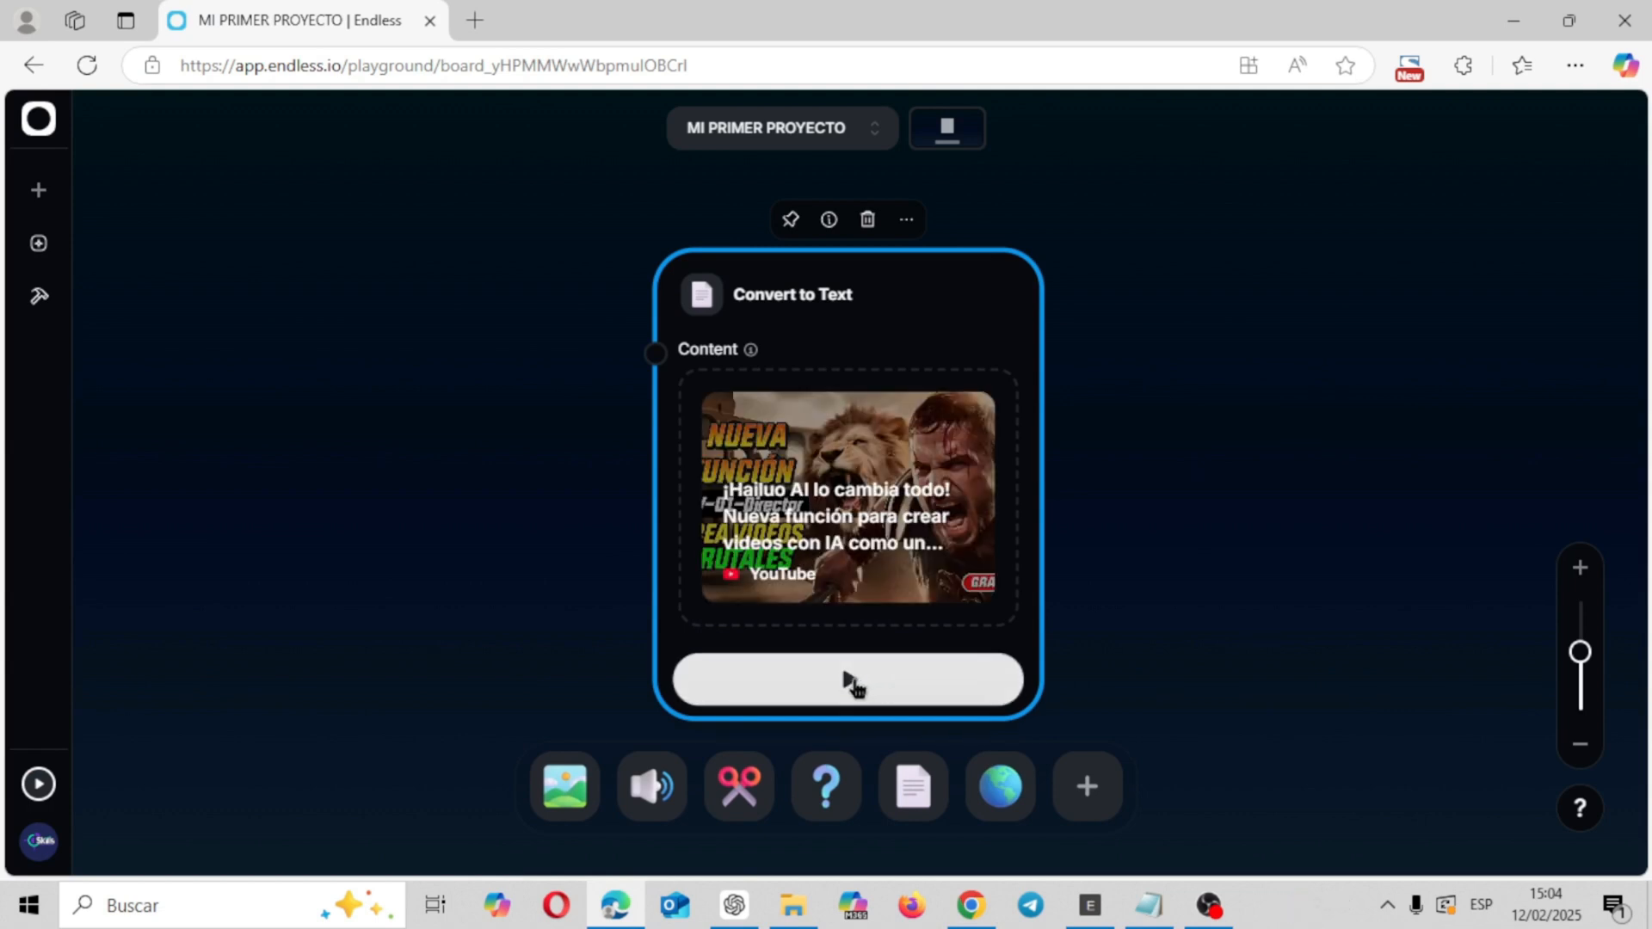
click(852, 683)
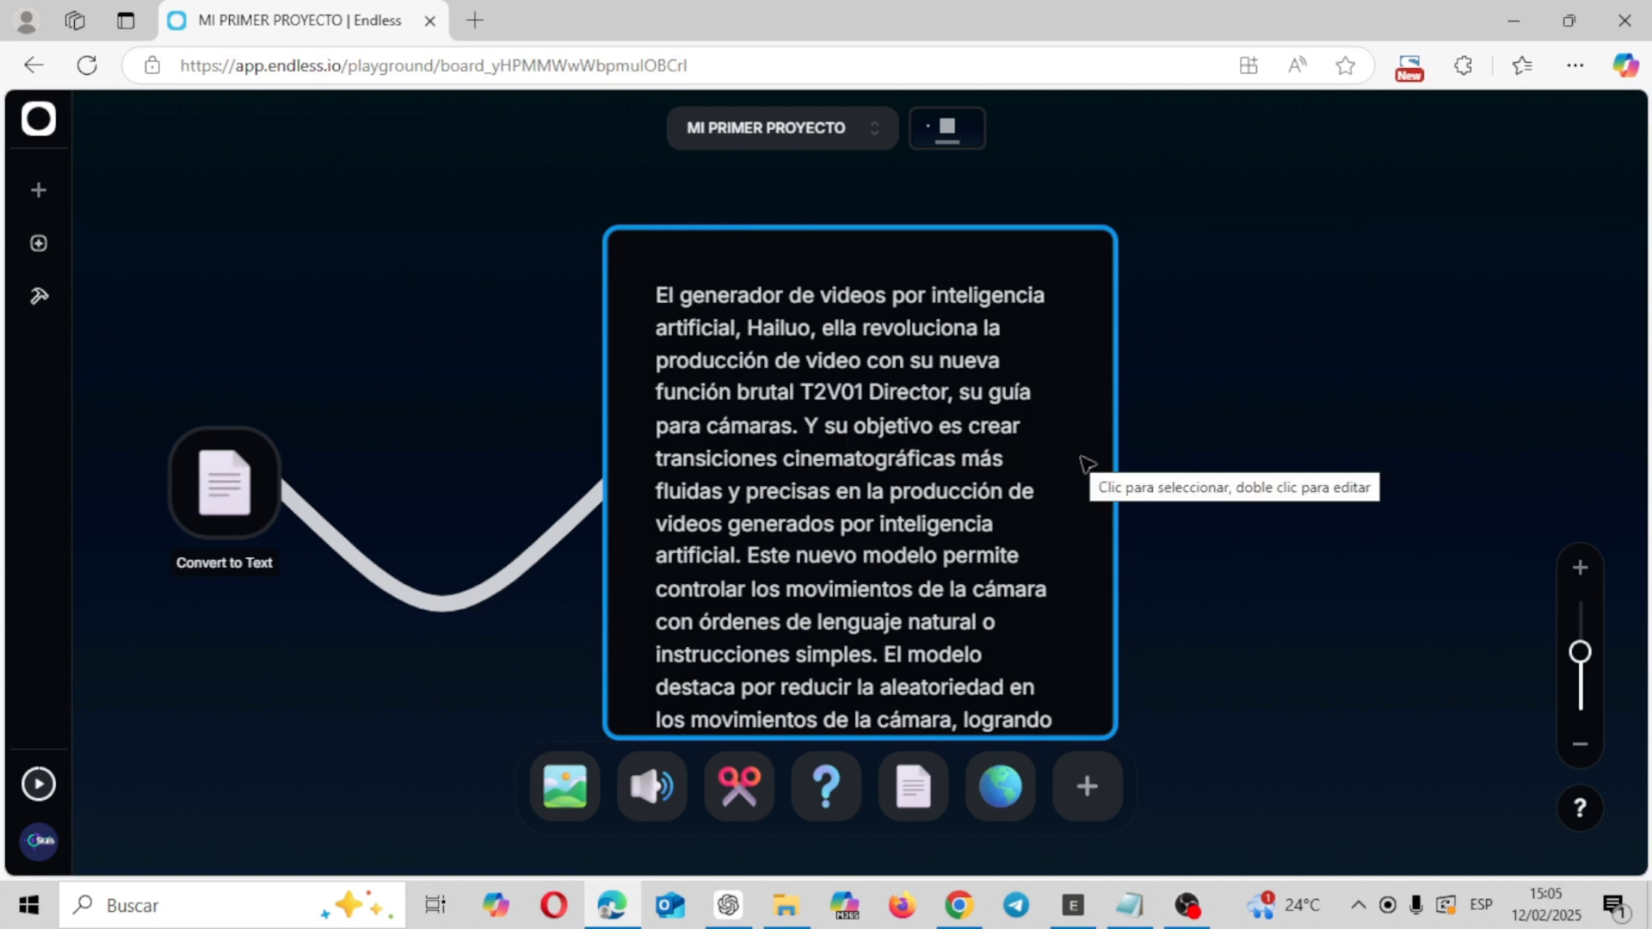
- Widen the transcript card on both sides so more of the transcribed text fits in it
click(1123, 443)
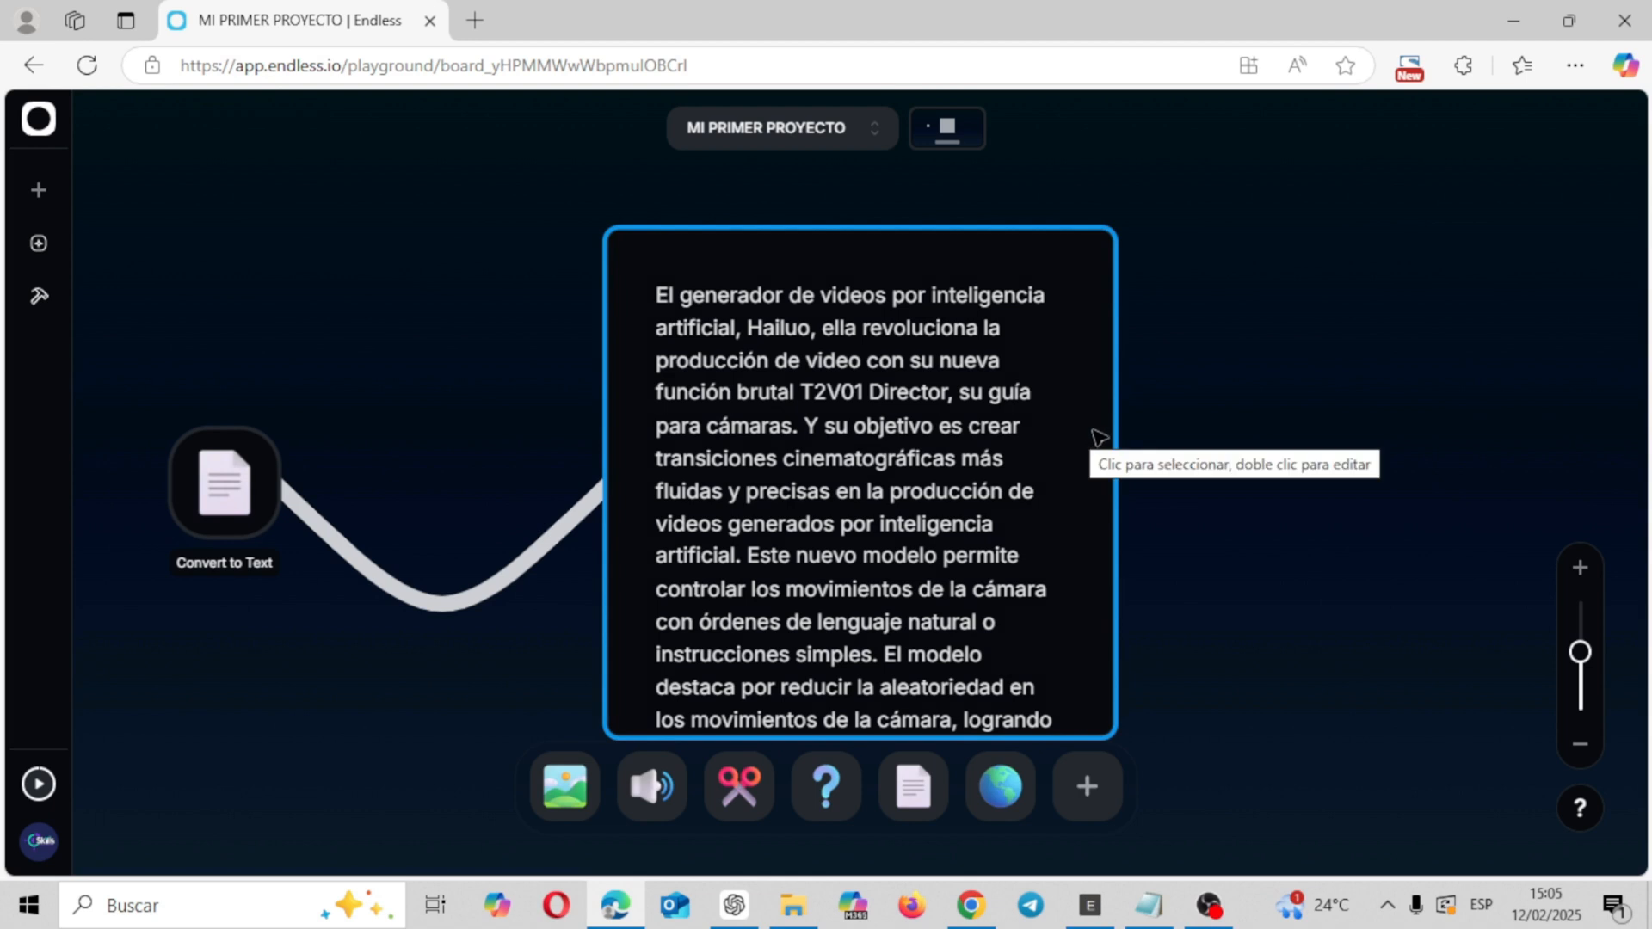
click(1102, 438)
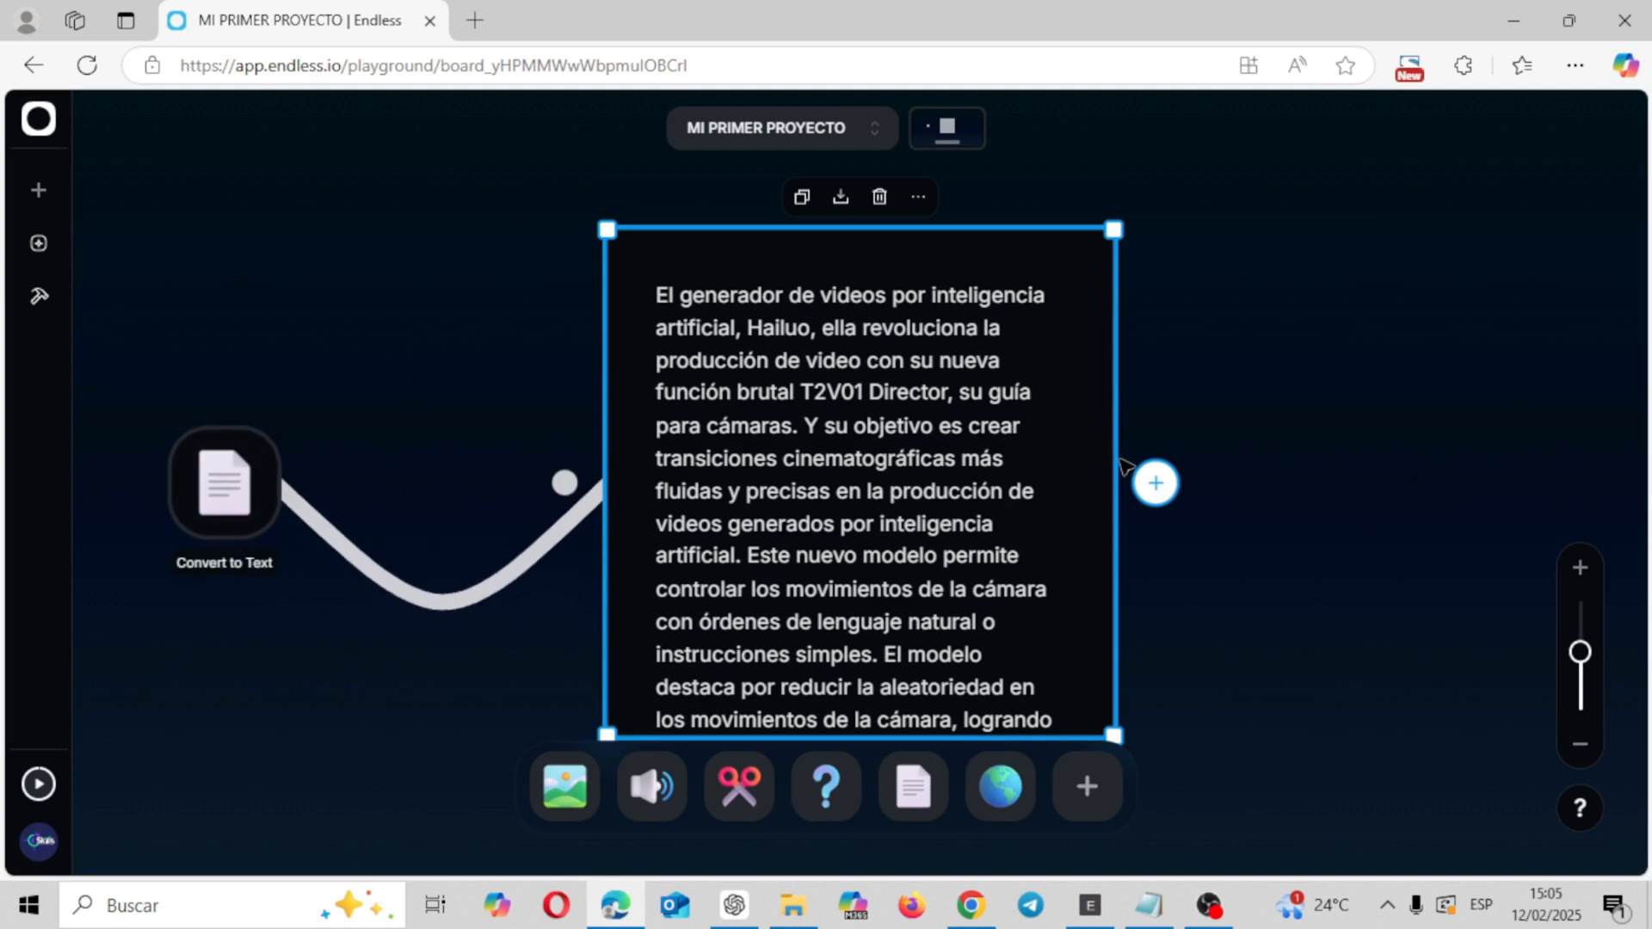
drag(1115, 243, 1562, 148)
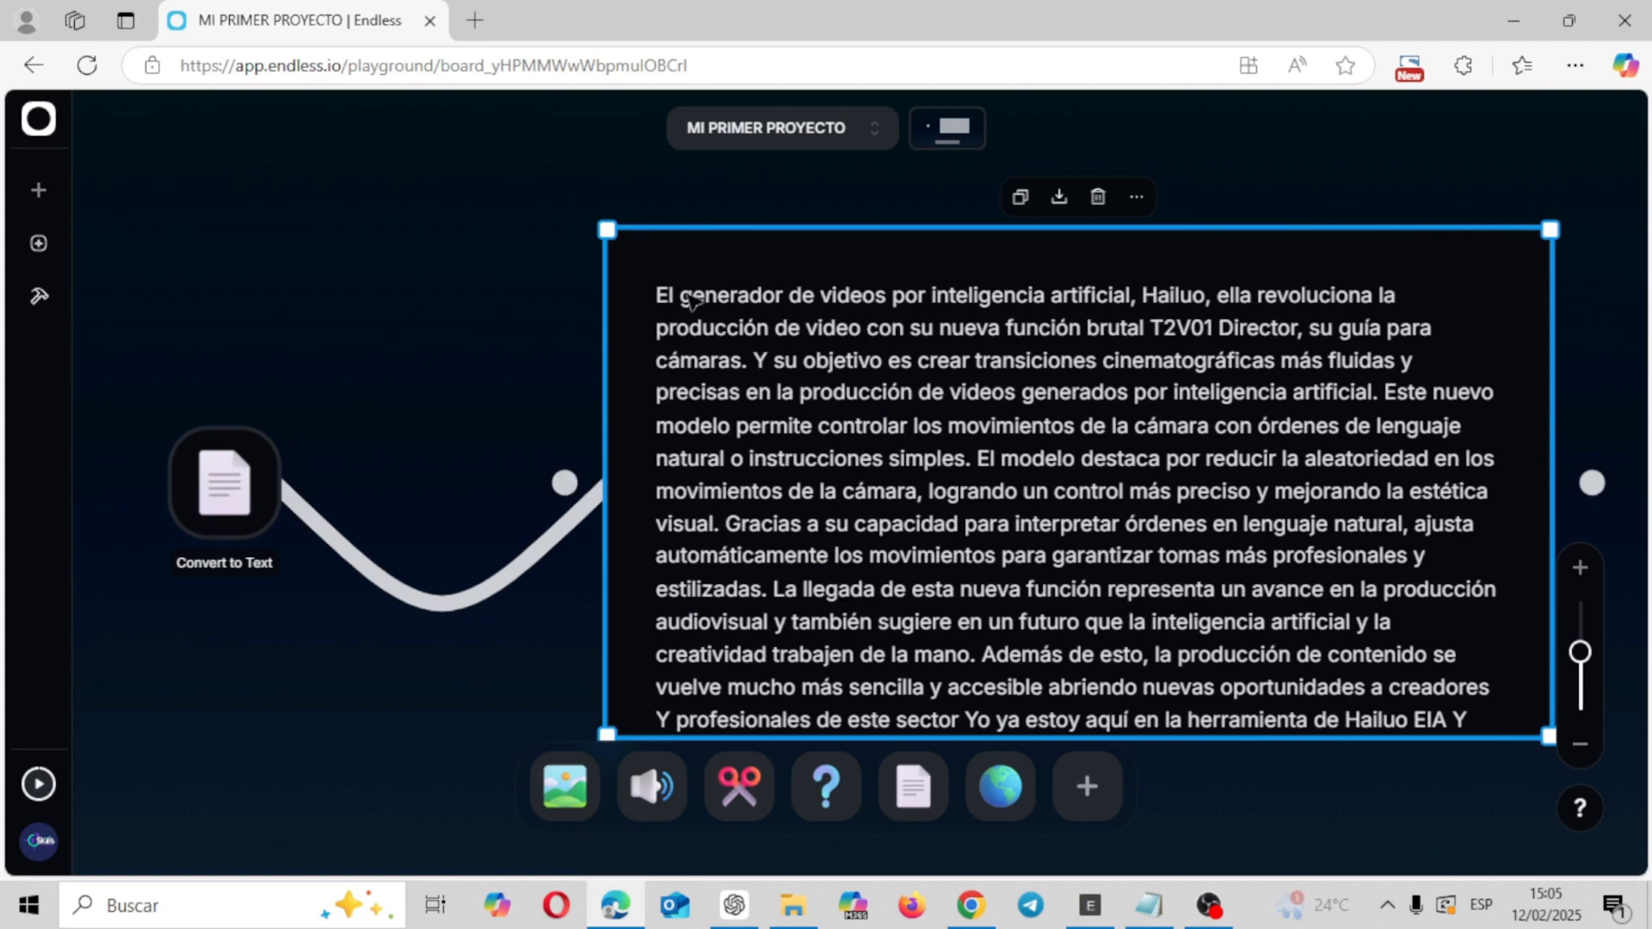
drag(606, 230, 508, 243)
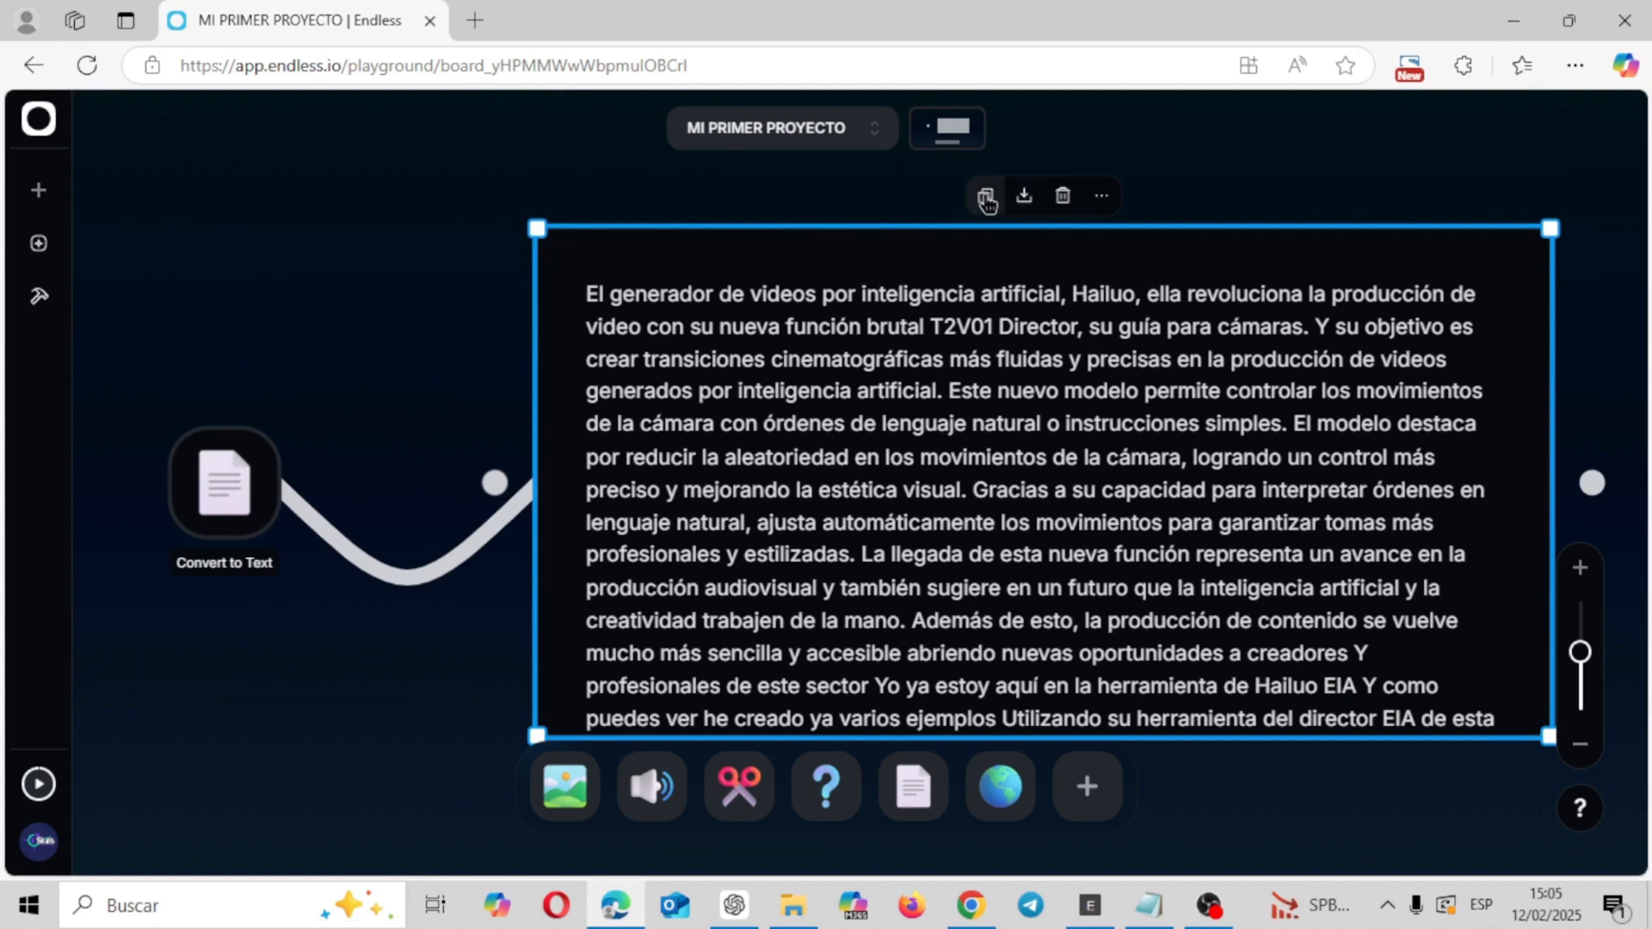
- Copy the transcript text, paste it into a new Notepad document, and minimize that document
click(985, 197)
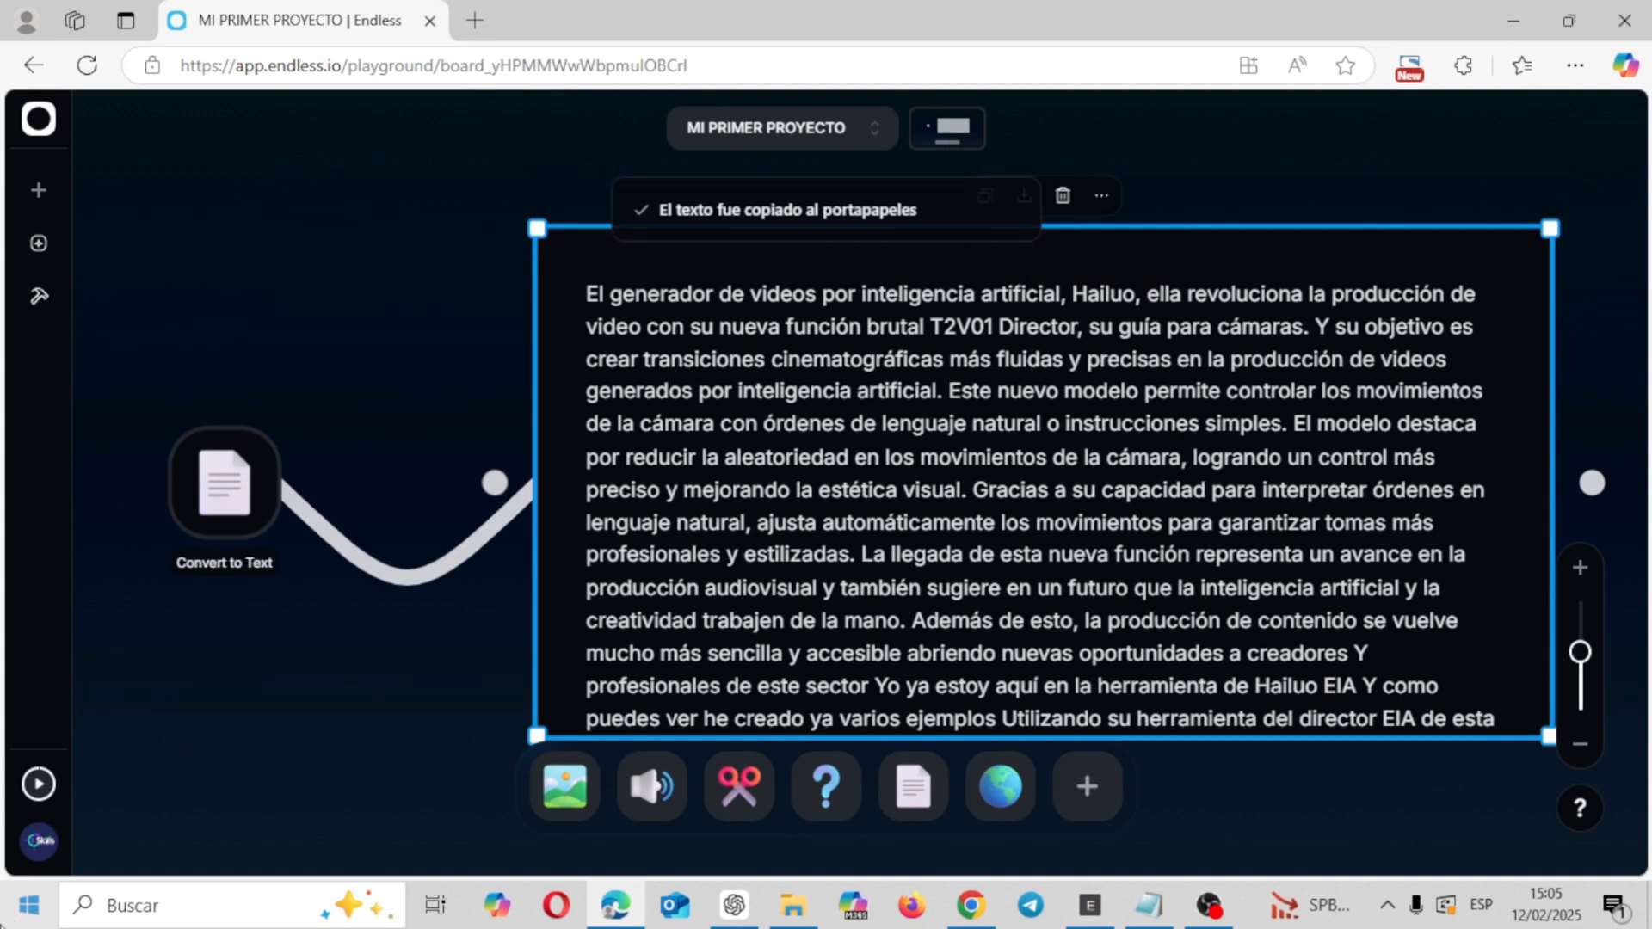
click(26, 914)
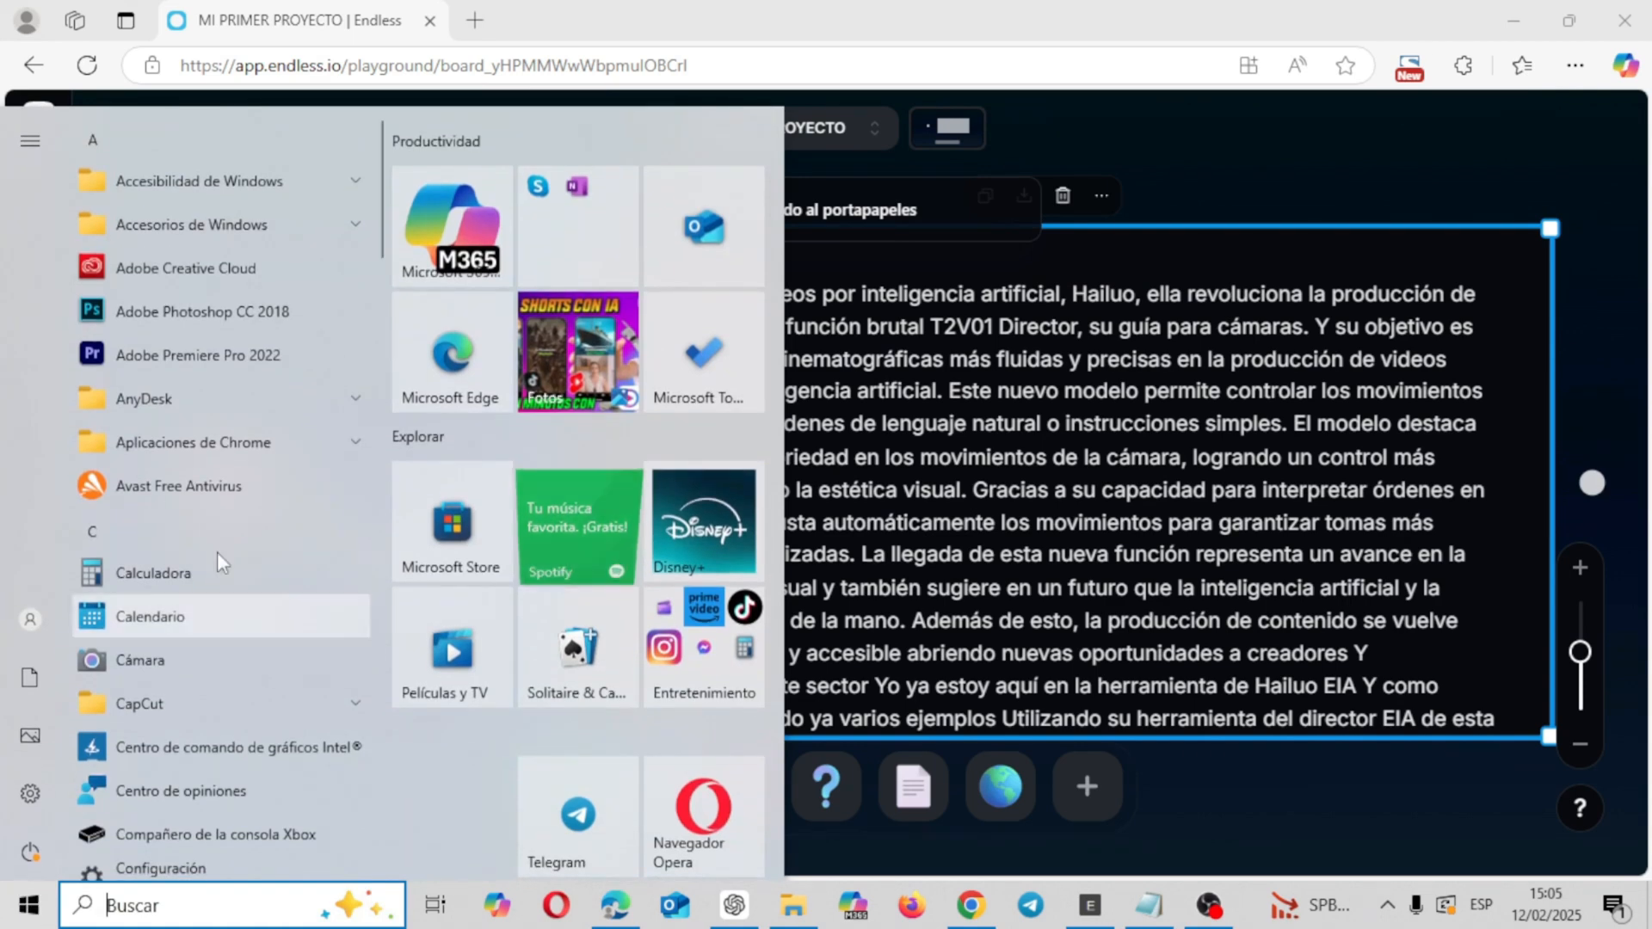
click(353, 228)
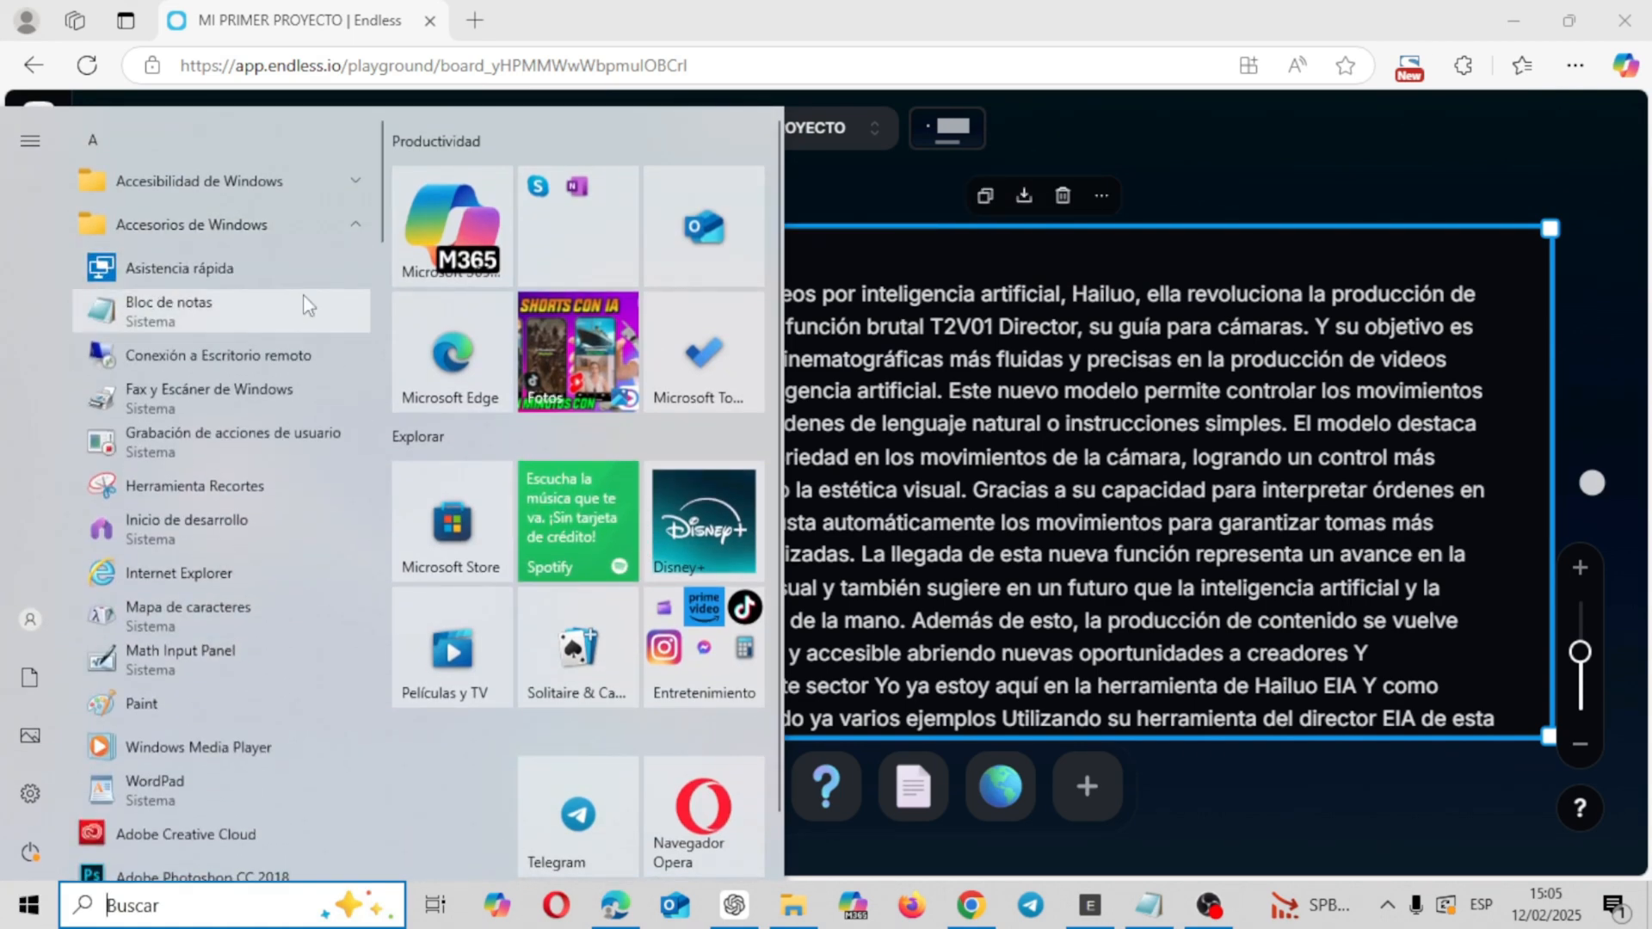
click(297, 308)
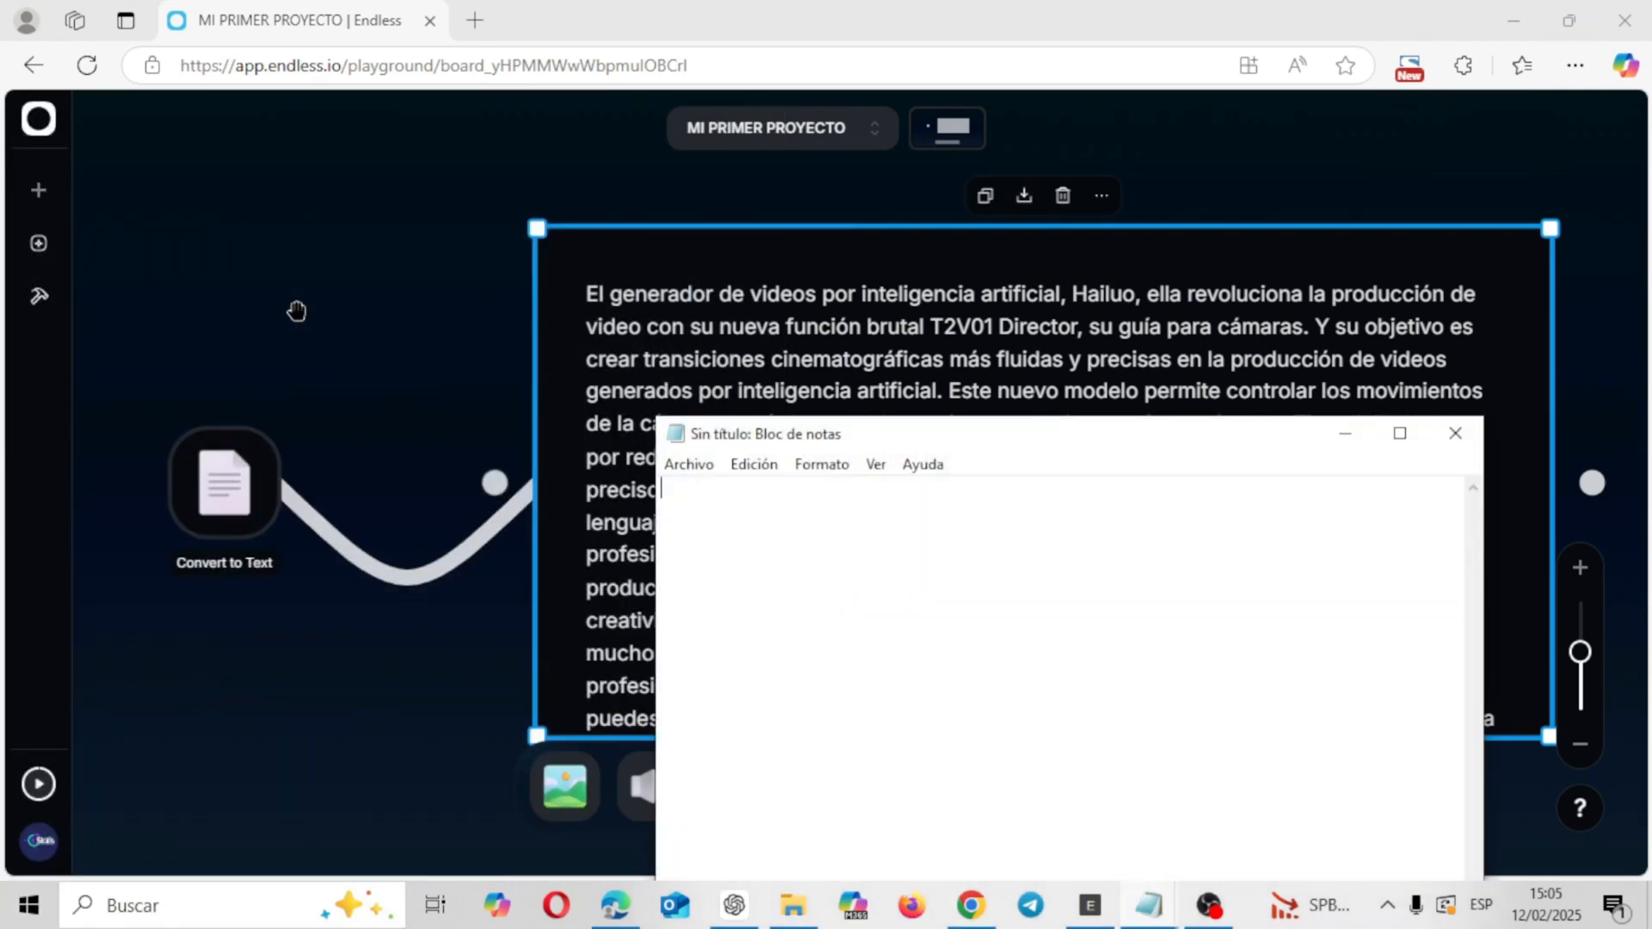
key(ctrl+v)
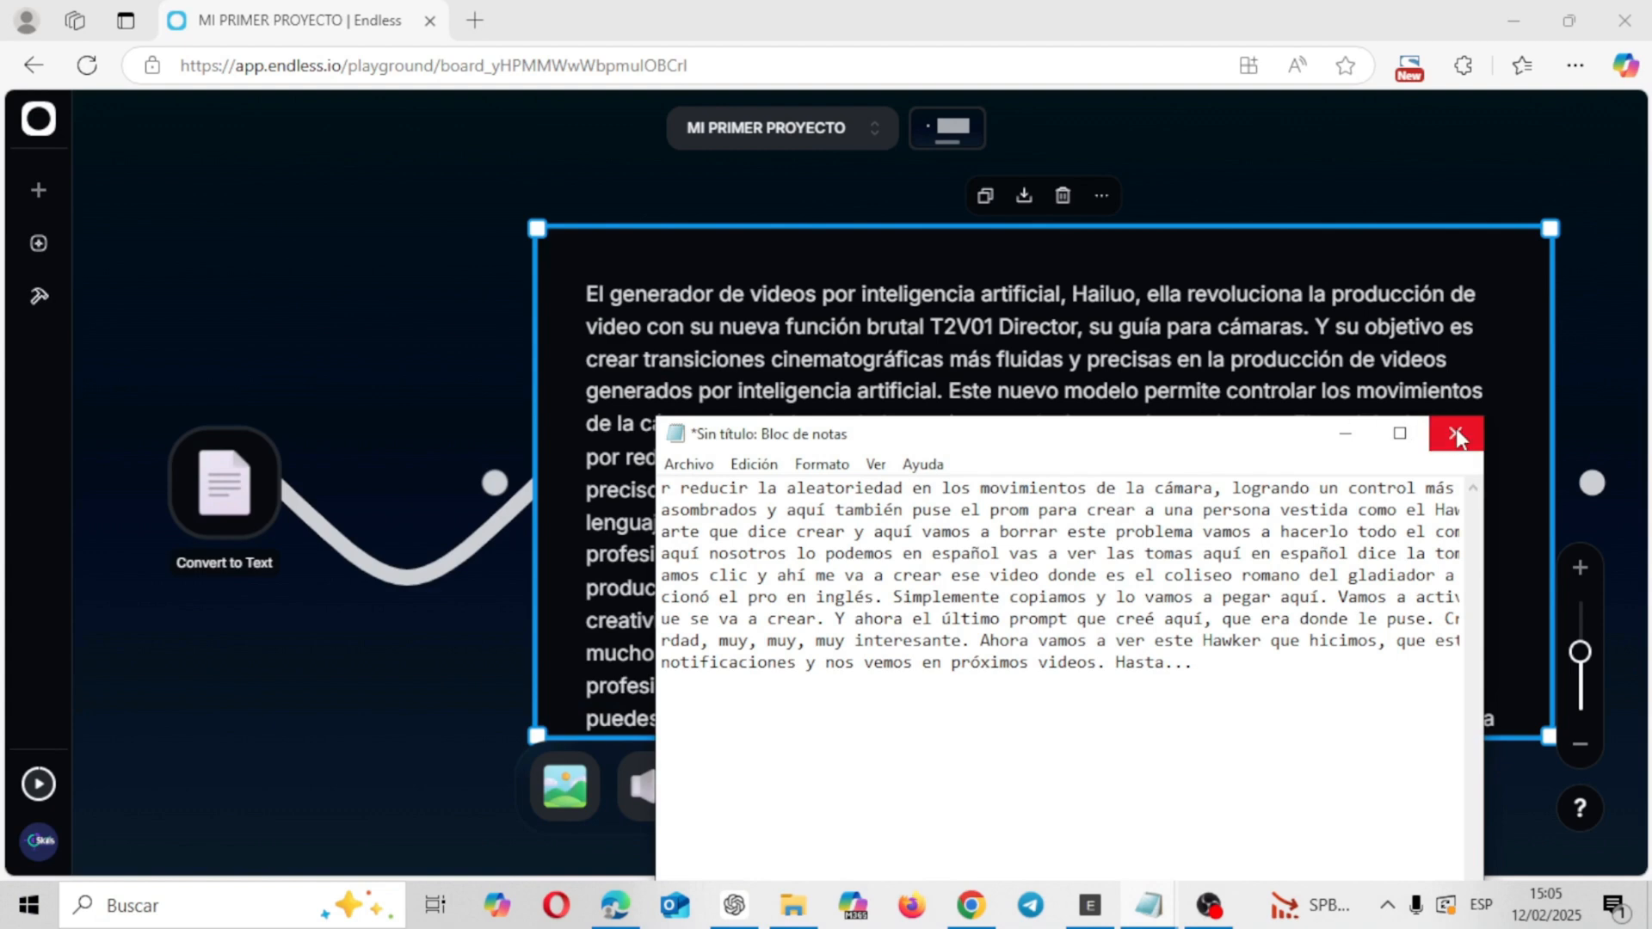
click(1345, 434)
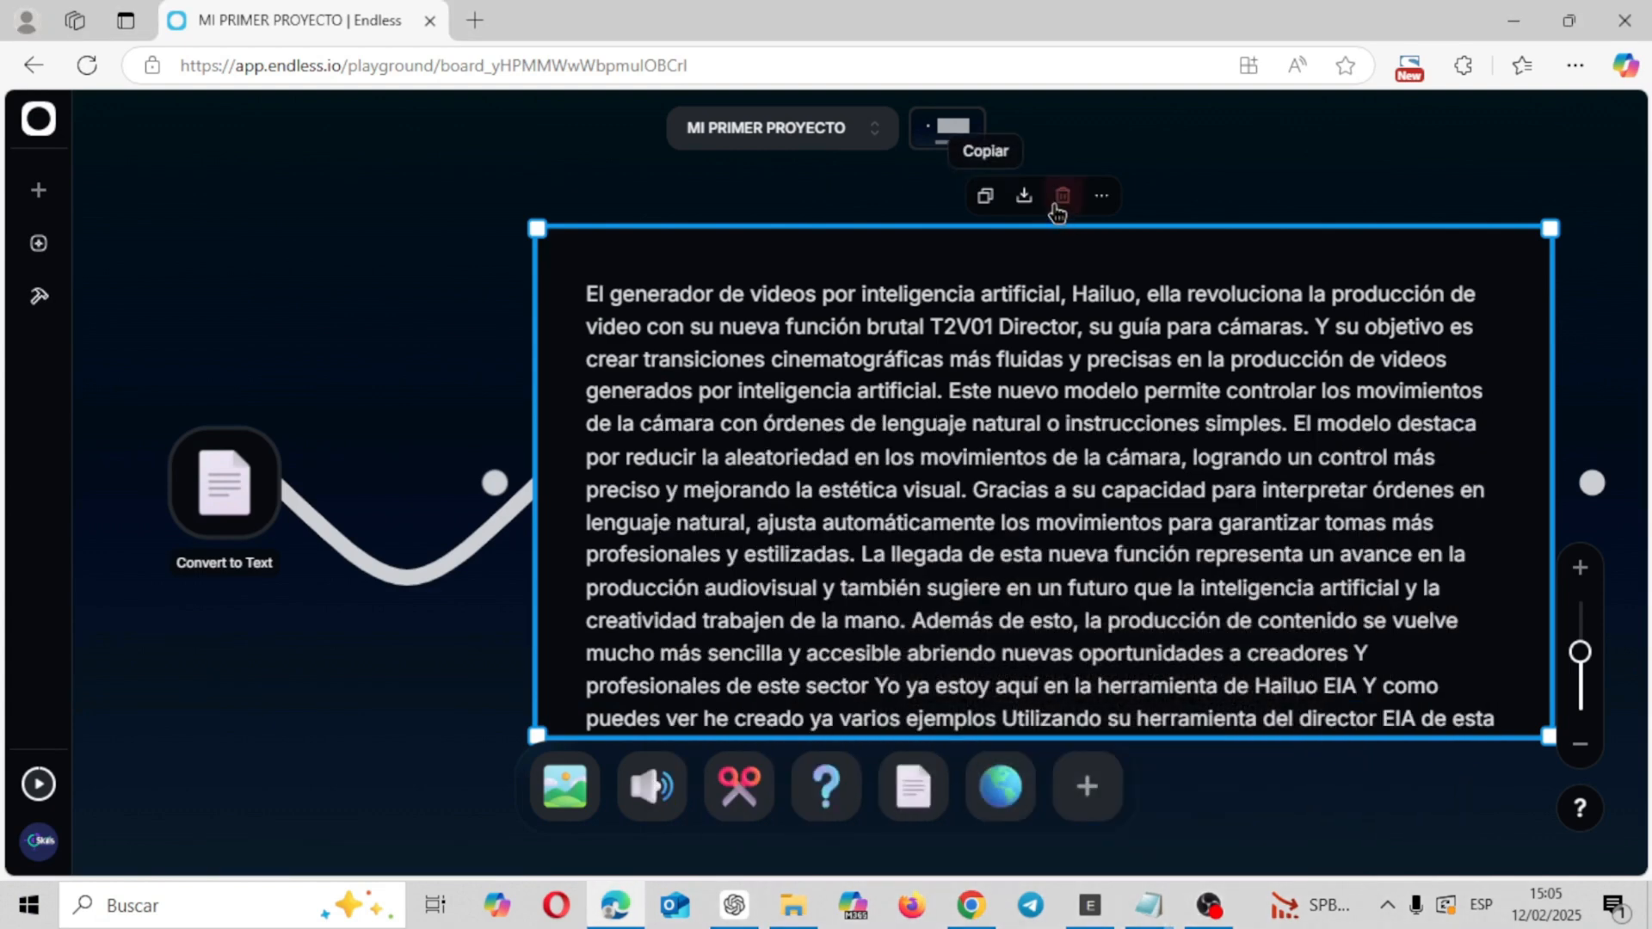
- Download the transcript as a file, close the download list, and open the transcript card's further options
click(1030, 200)
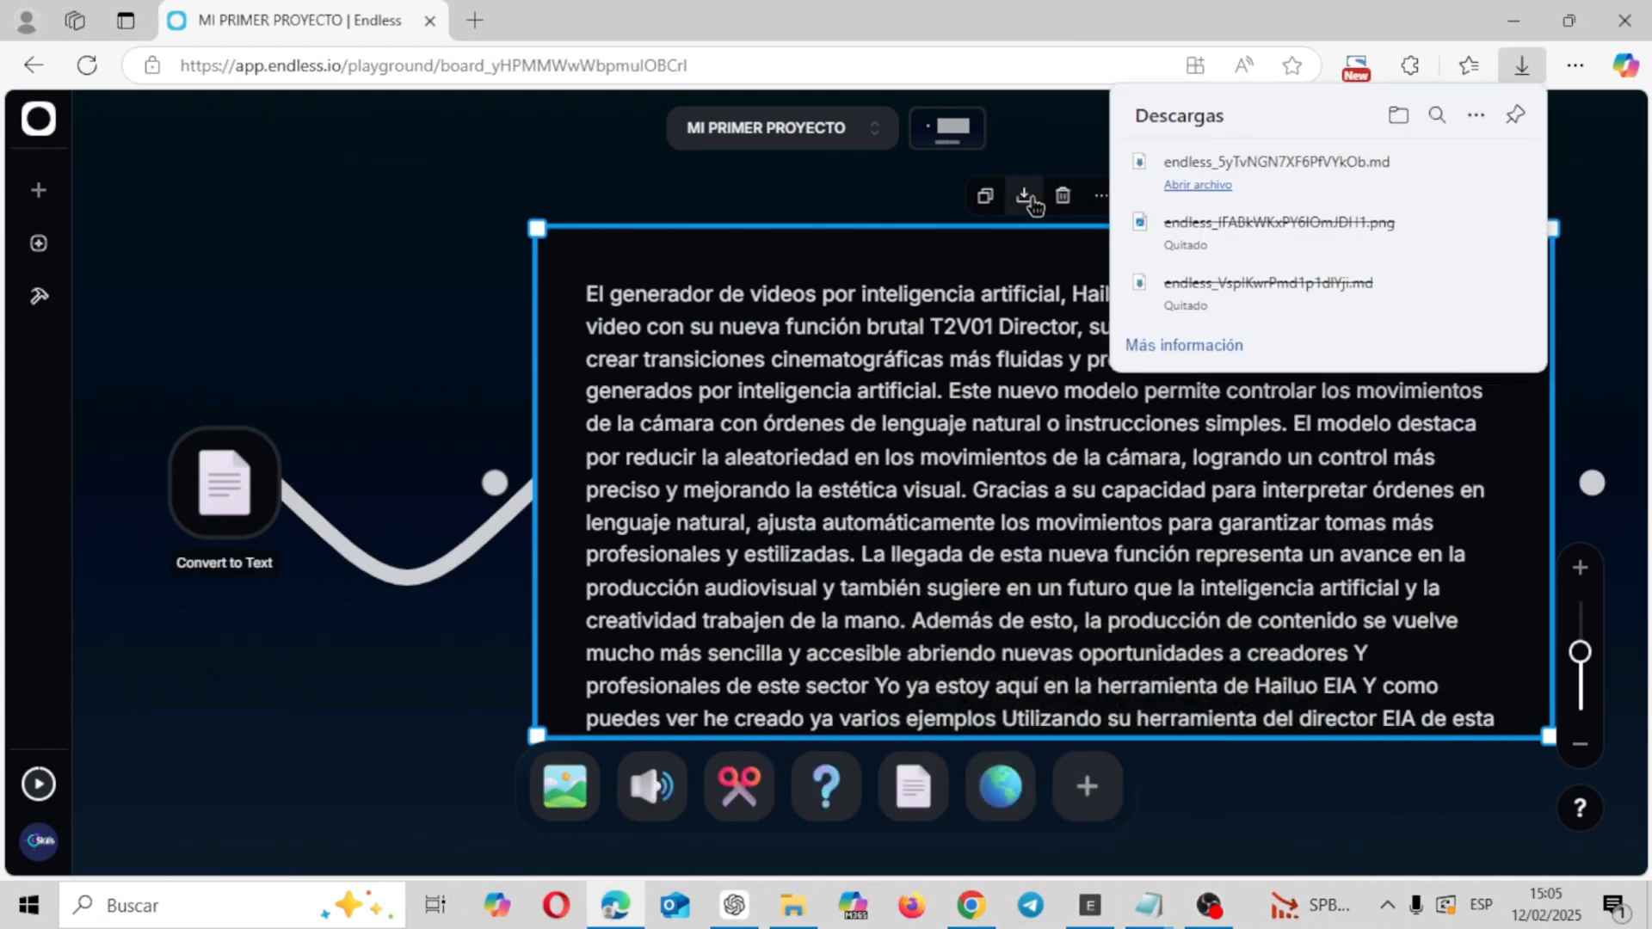
click(1602, 164)
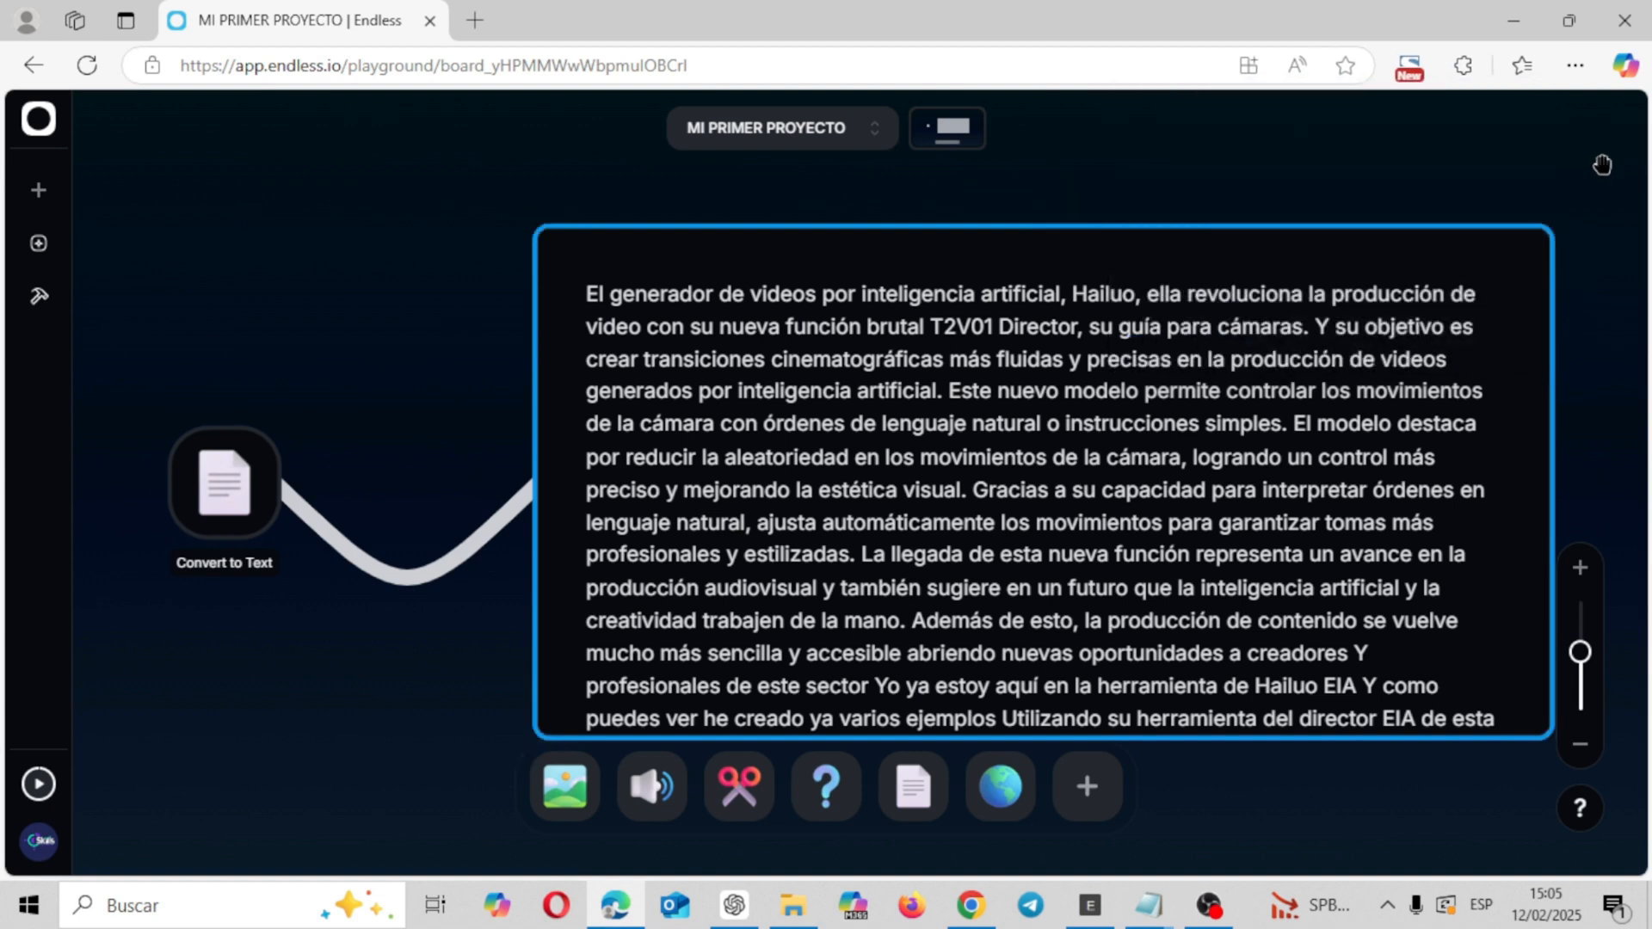
click(1229, 270)
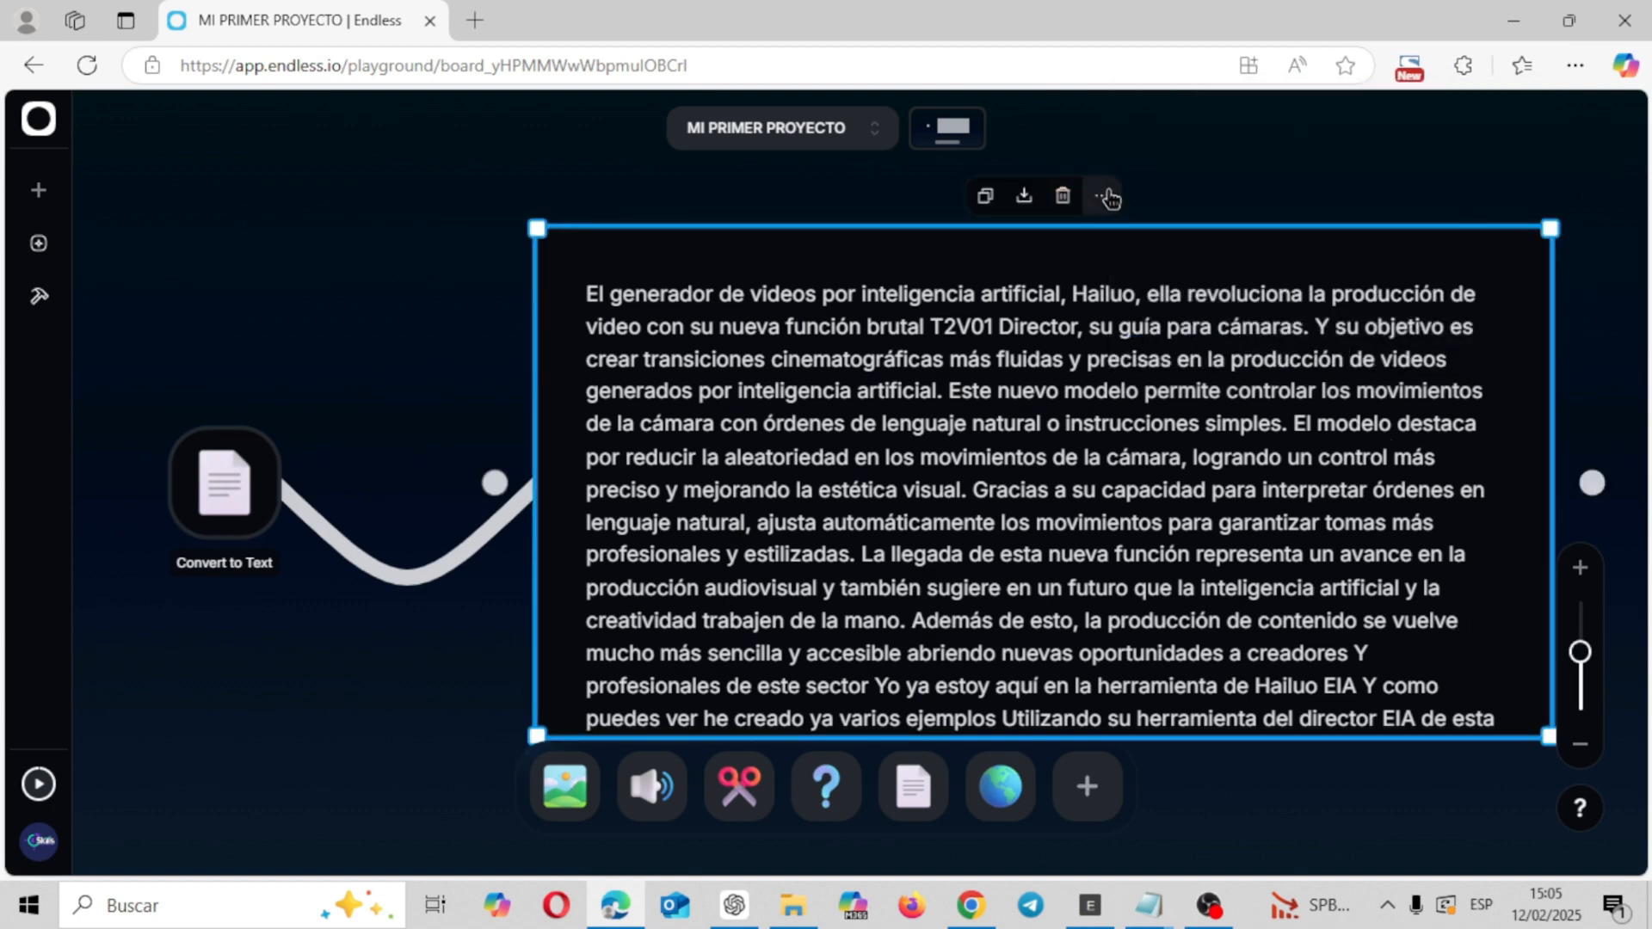
click(1106, 197)
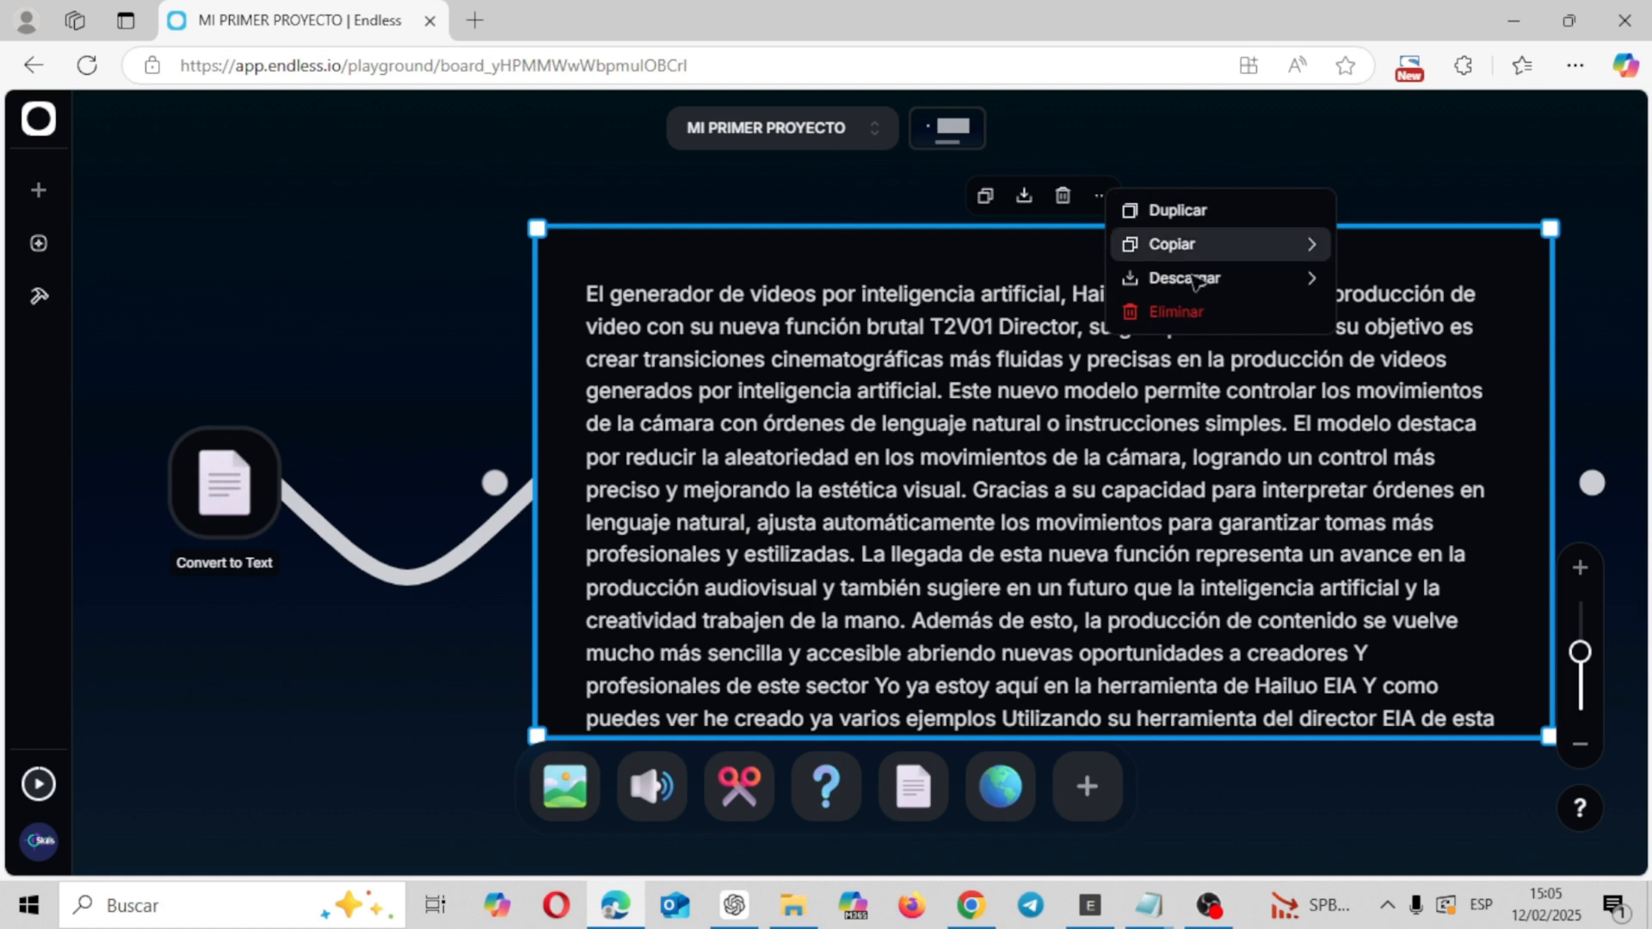
mouse_move(1207, 290)
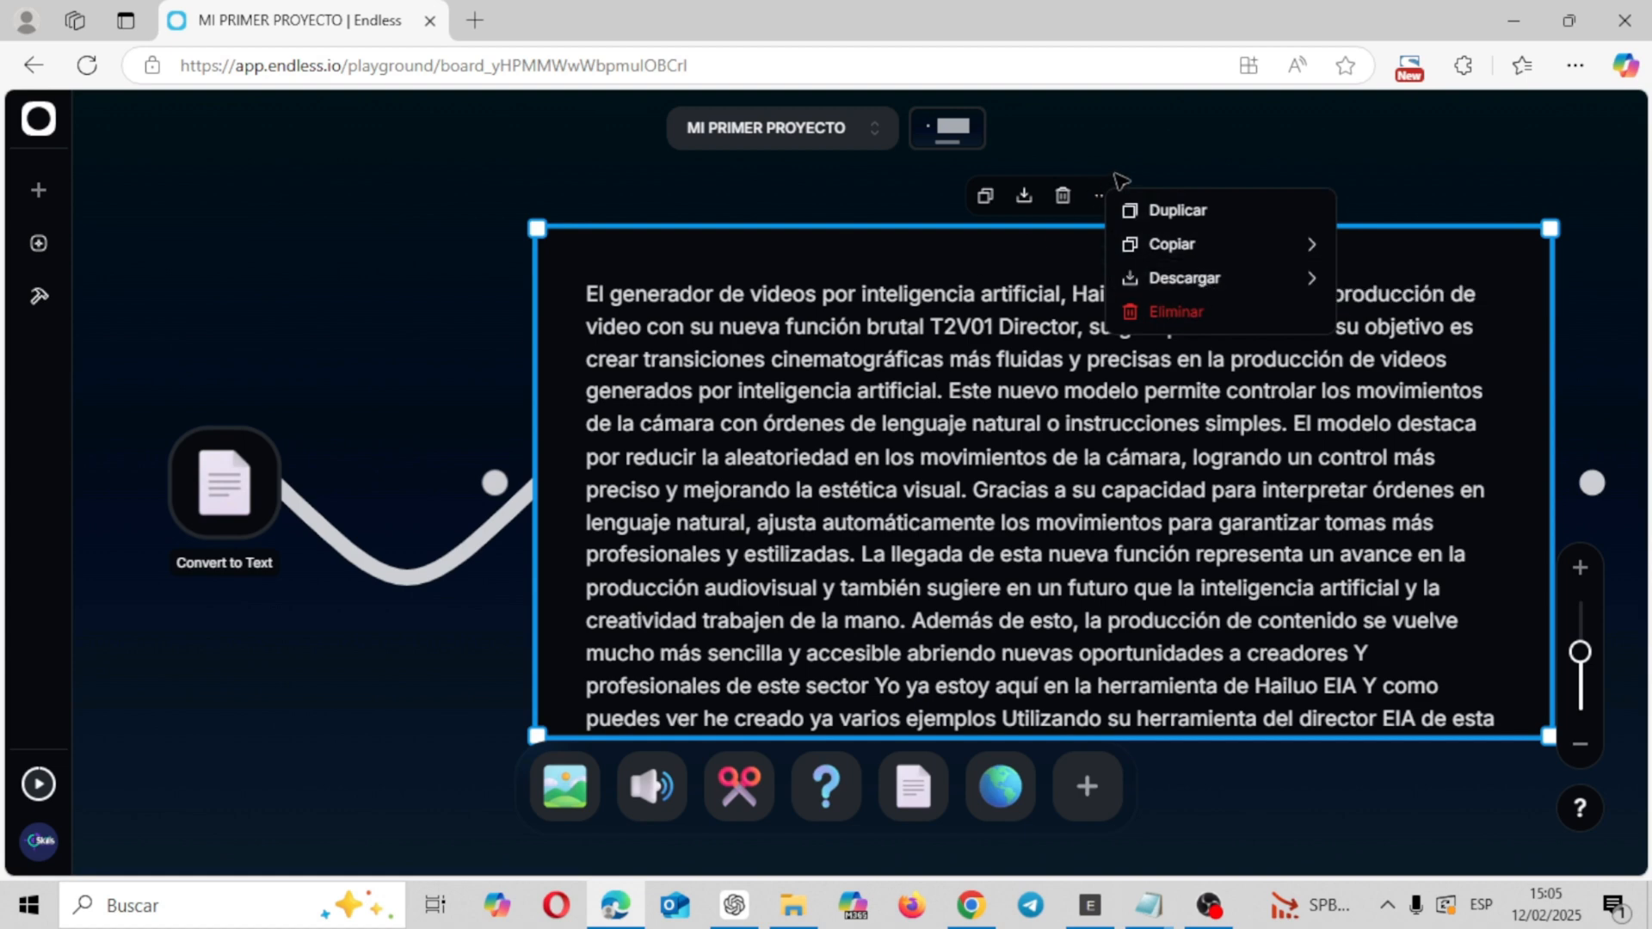
- Shrink and delete the transcript card, and move the Convert to Text mod to the board's lower-left corner
drag(1549, 737, 1063, 614)
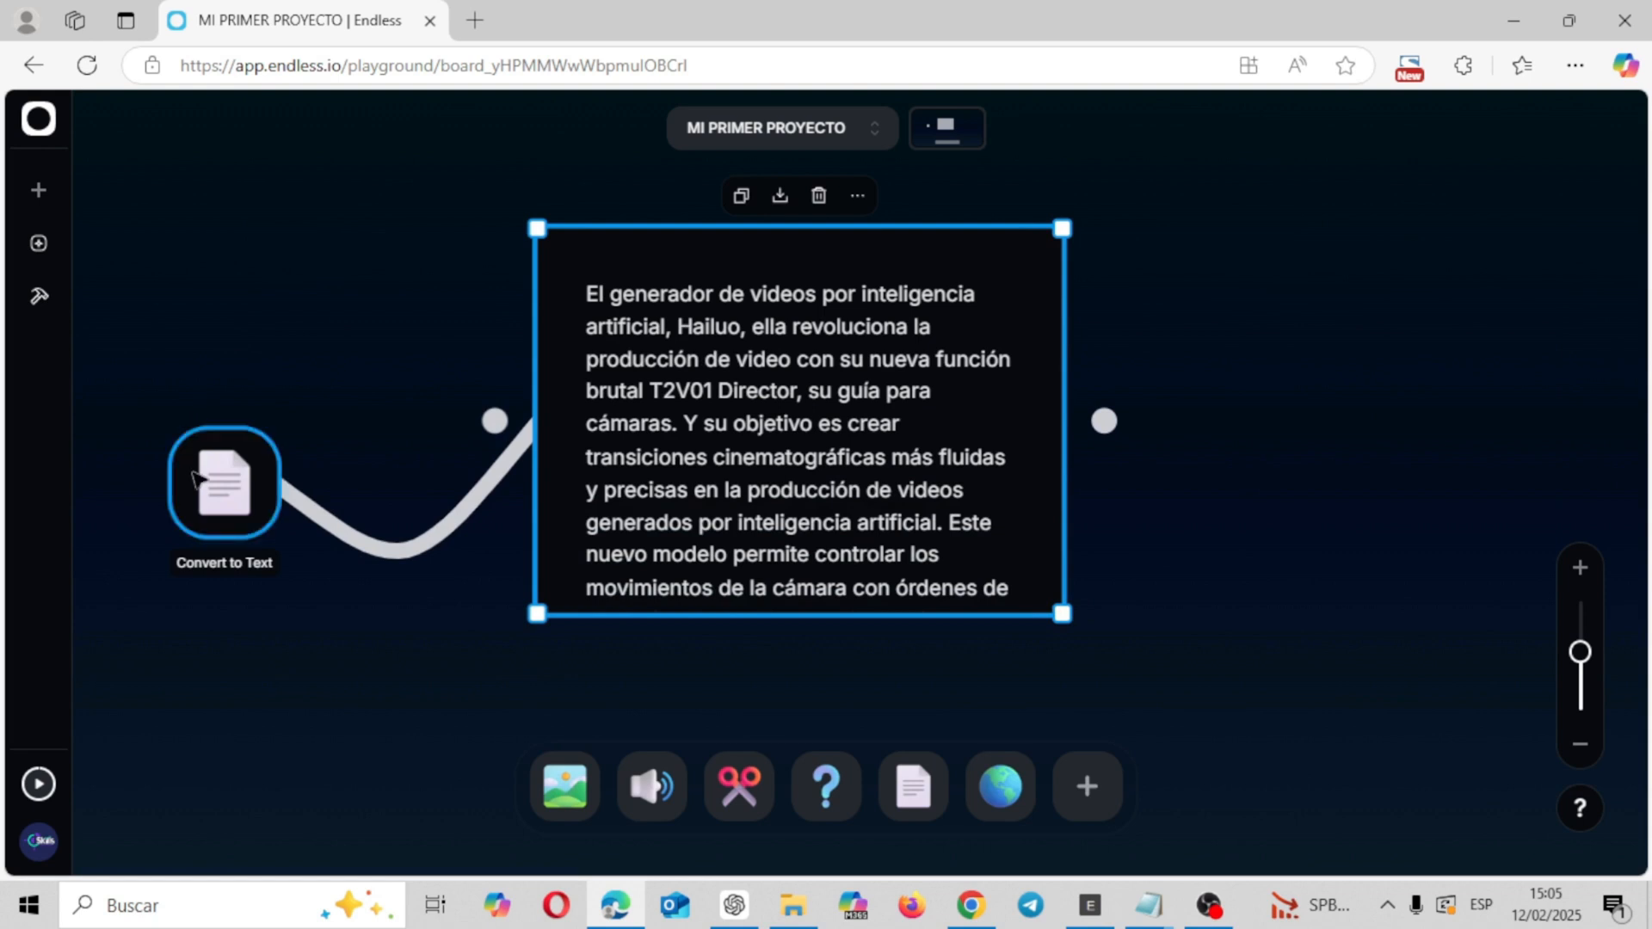
drag(202, 488, 262, 301)
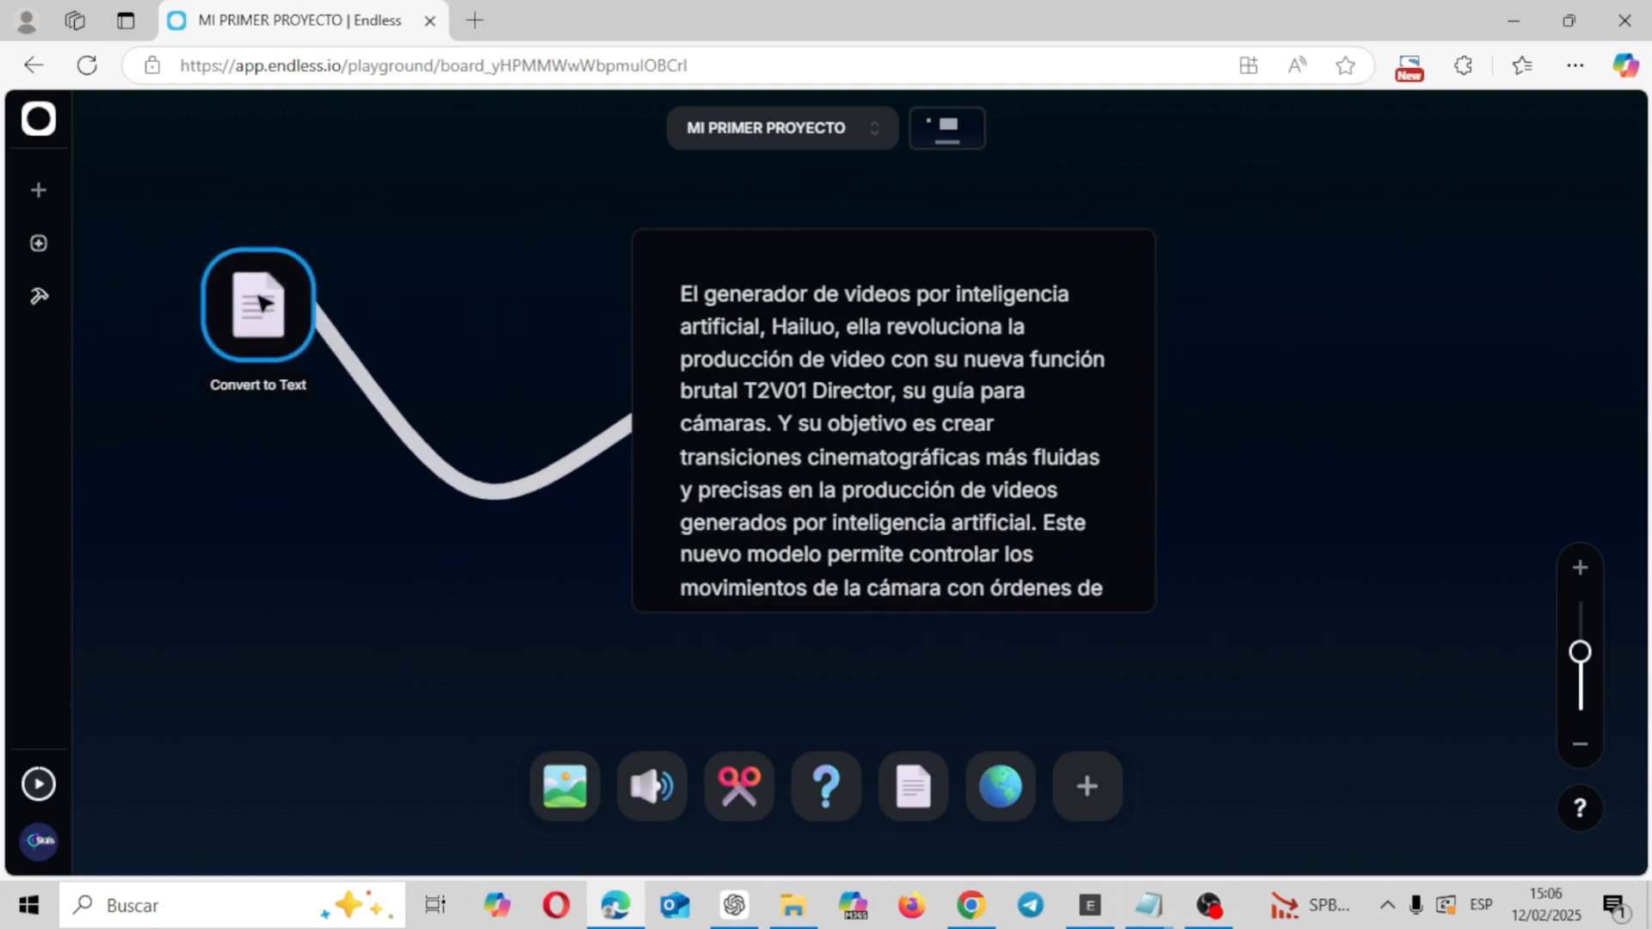
click(1043, 266)
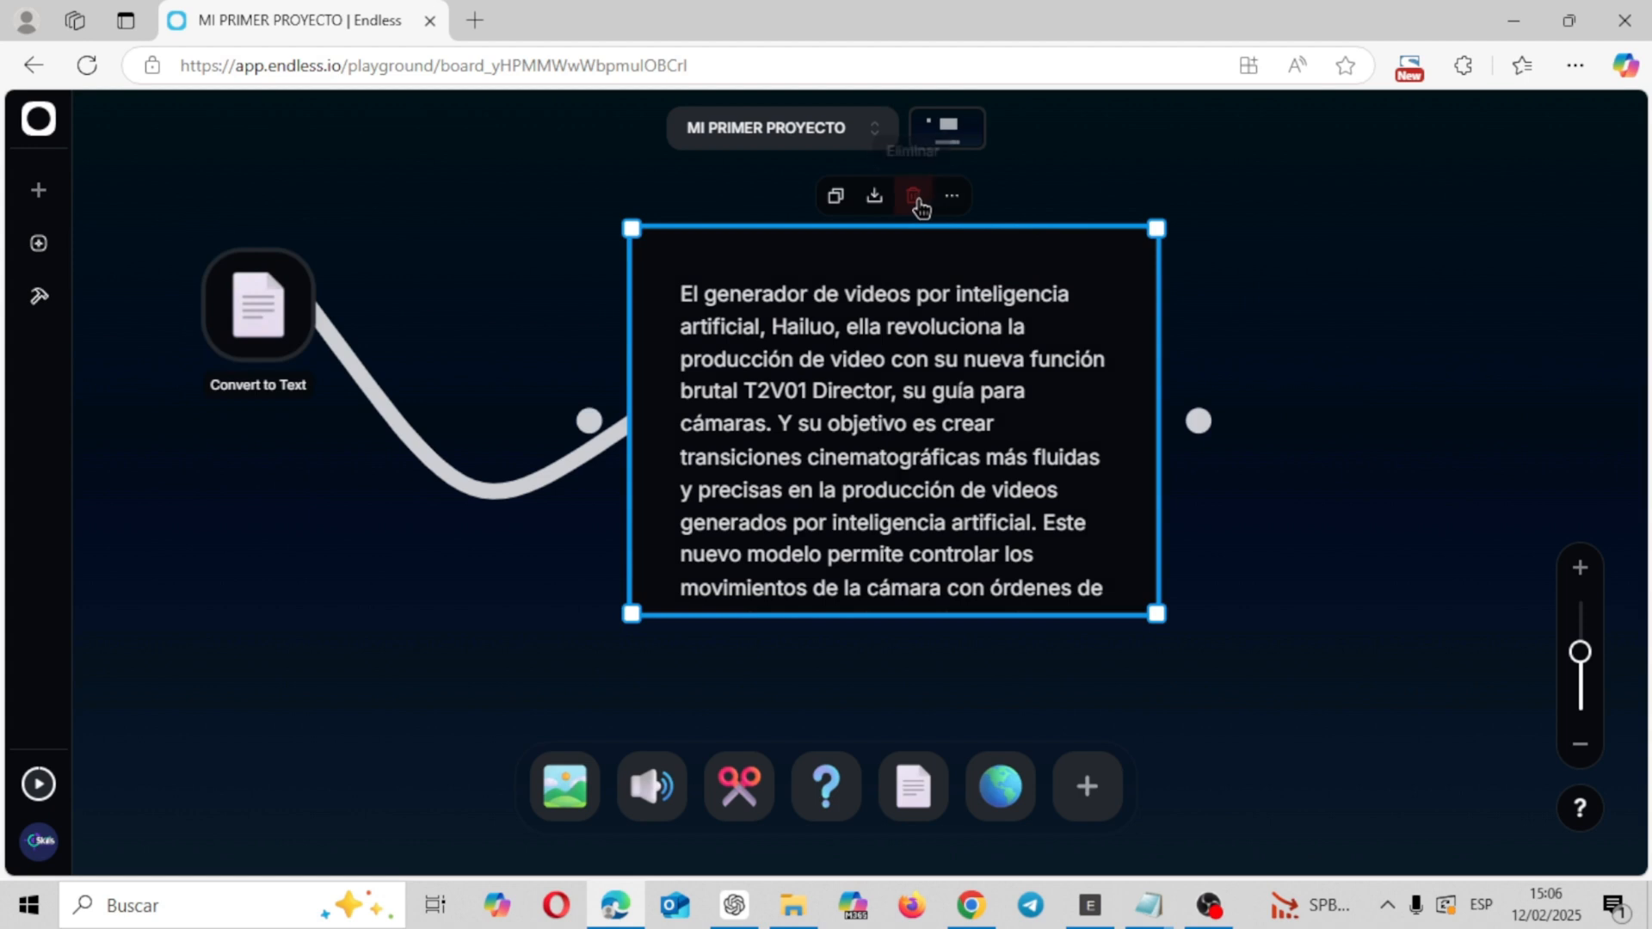
click(916, 197)
drag(258, 383, 146, 852)
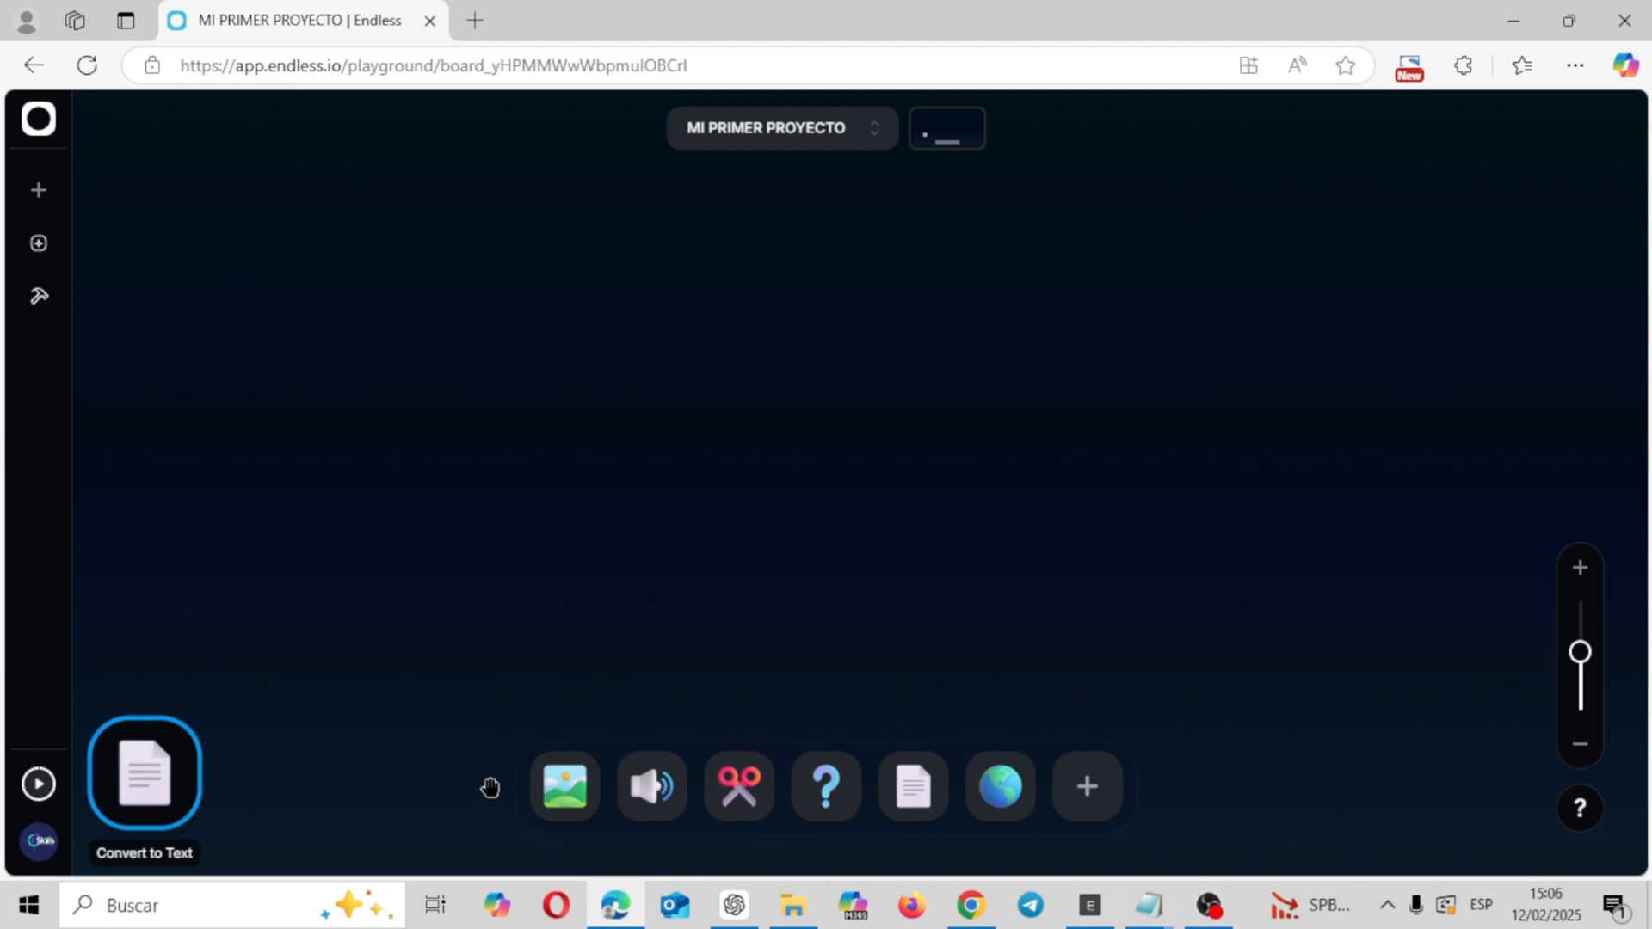
- Add the Resumir mod to the board
mouse_move(769, 772)
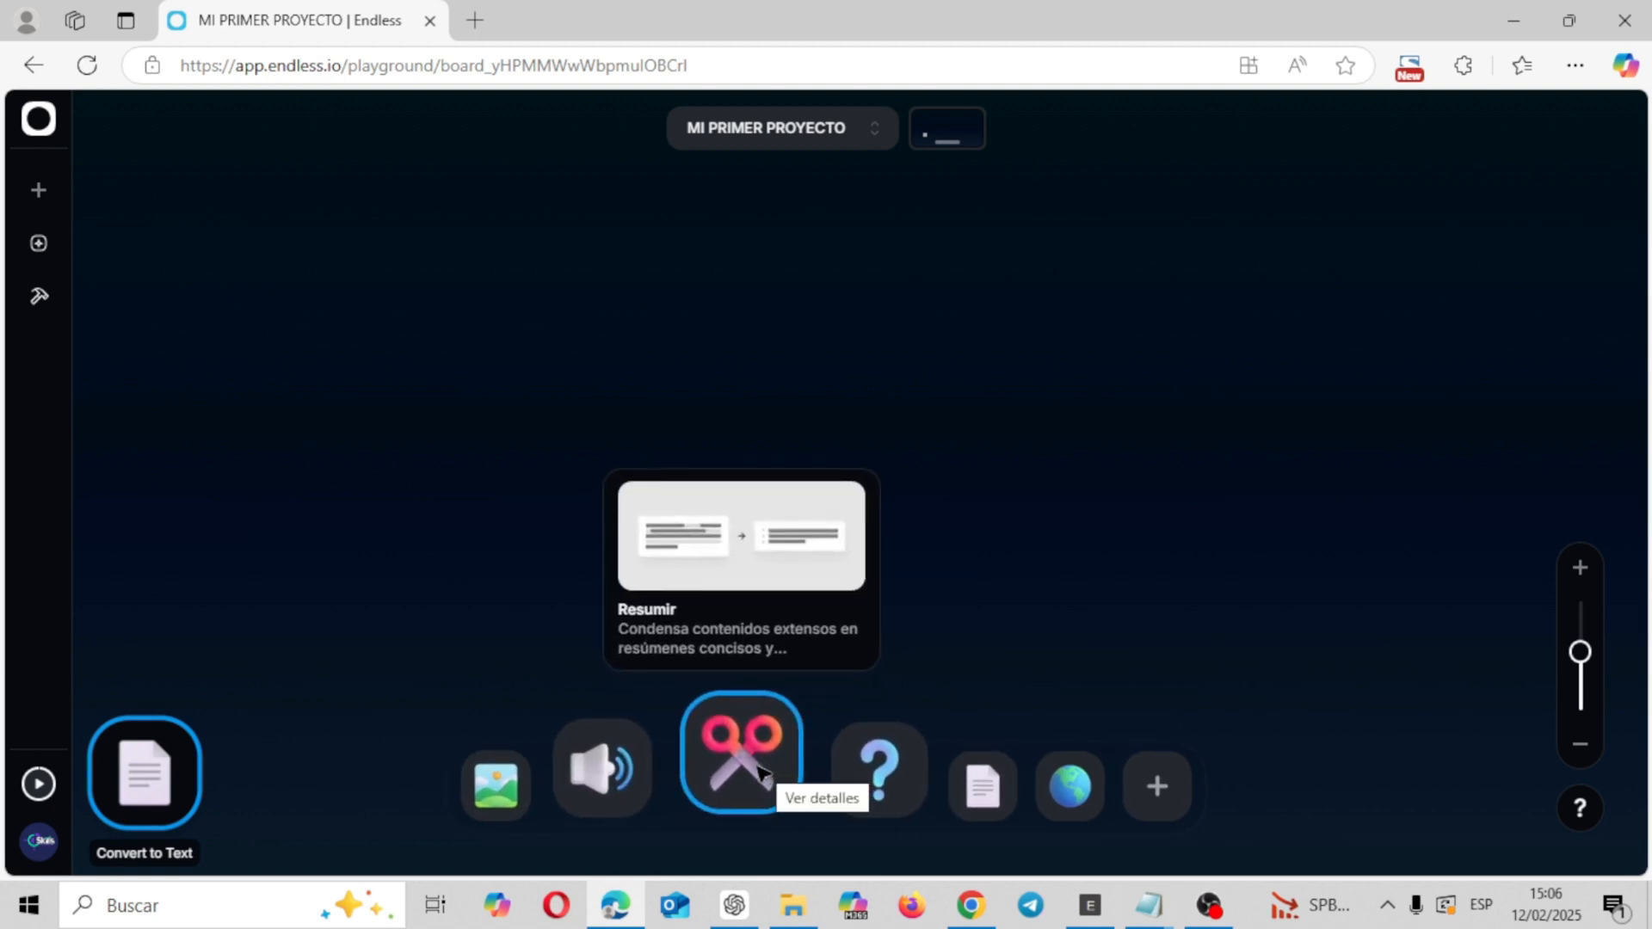
click(760, 770)
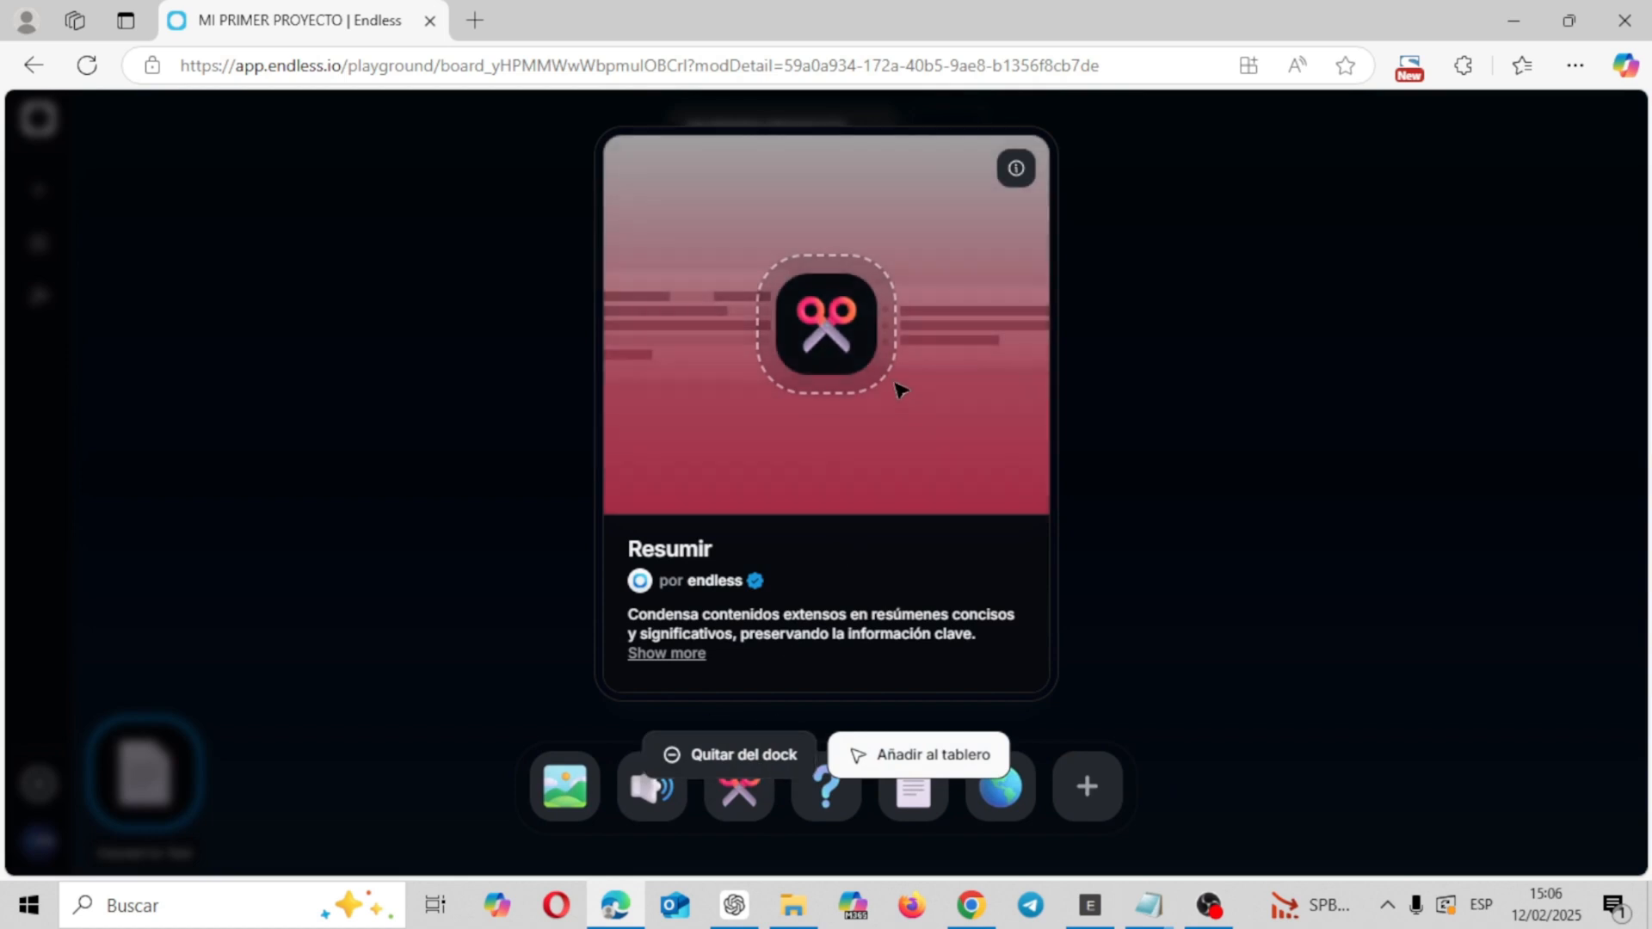
click(832, 335)
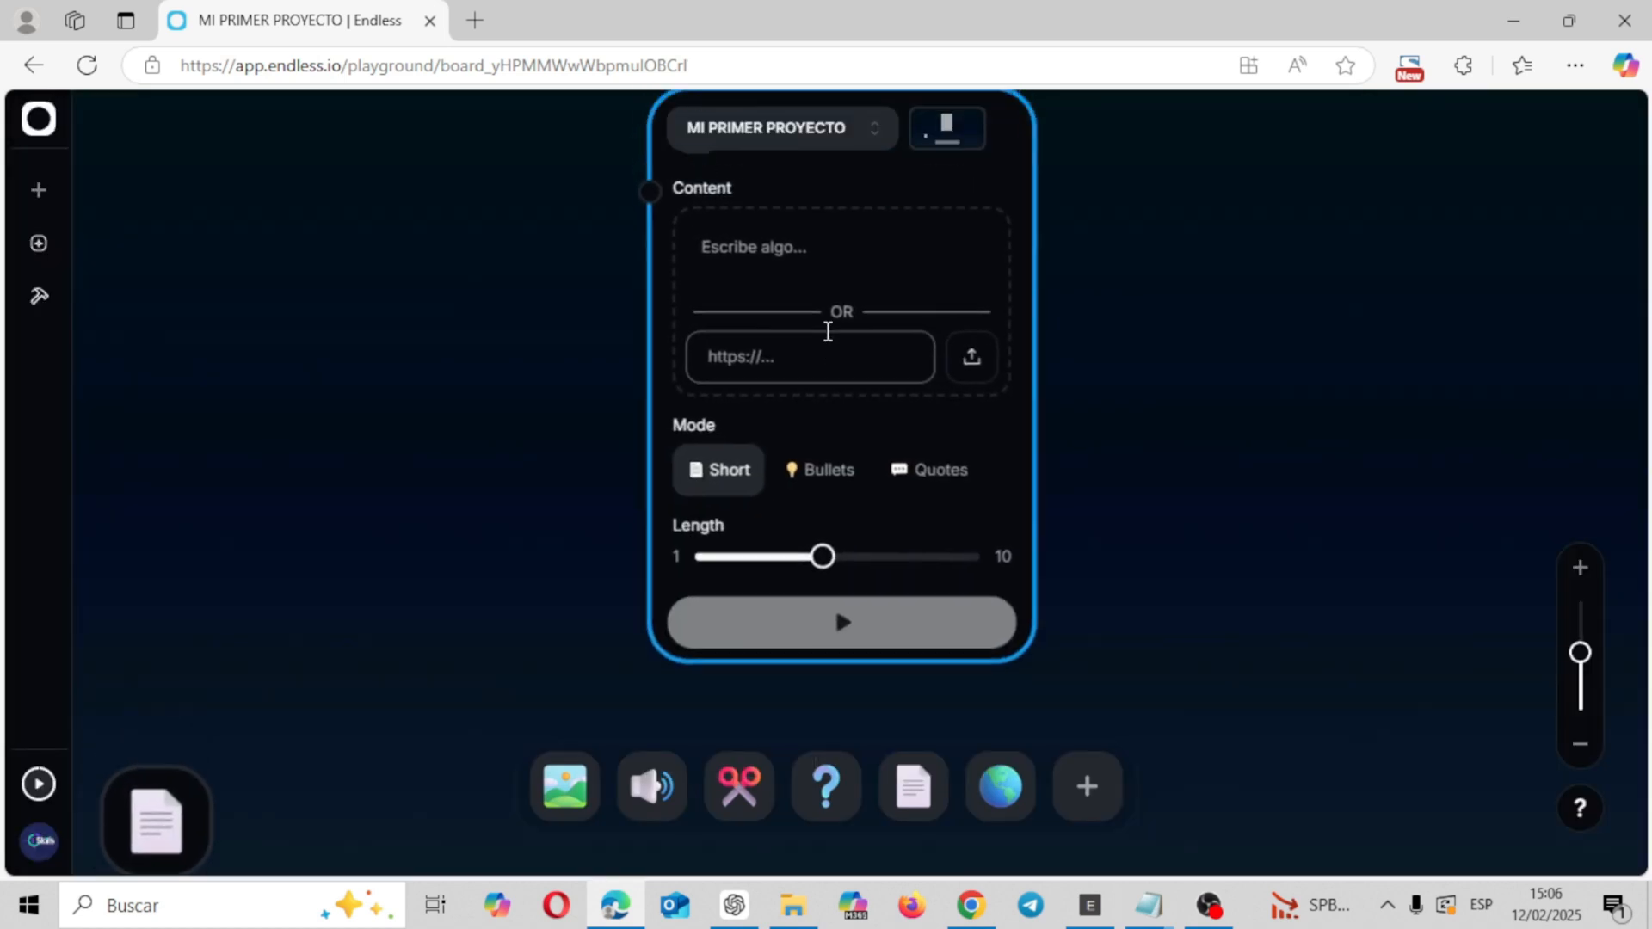
- Paste the Hailuo AI video link as the Resumir content and run the mod in Short mode
click(782, 461)
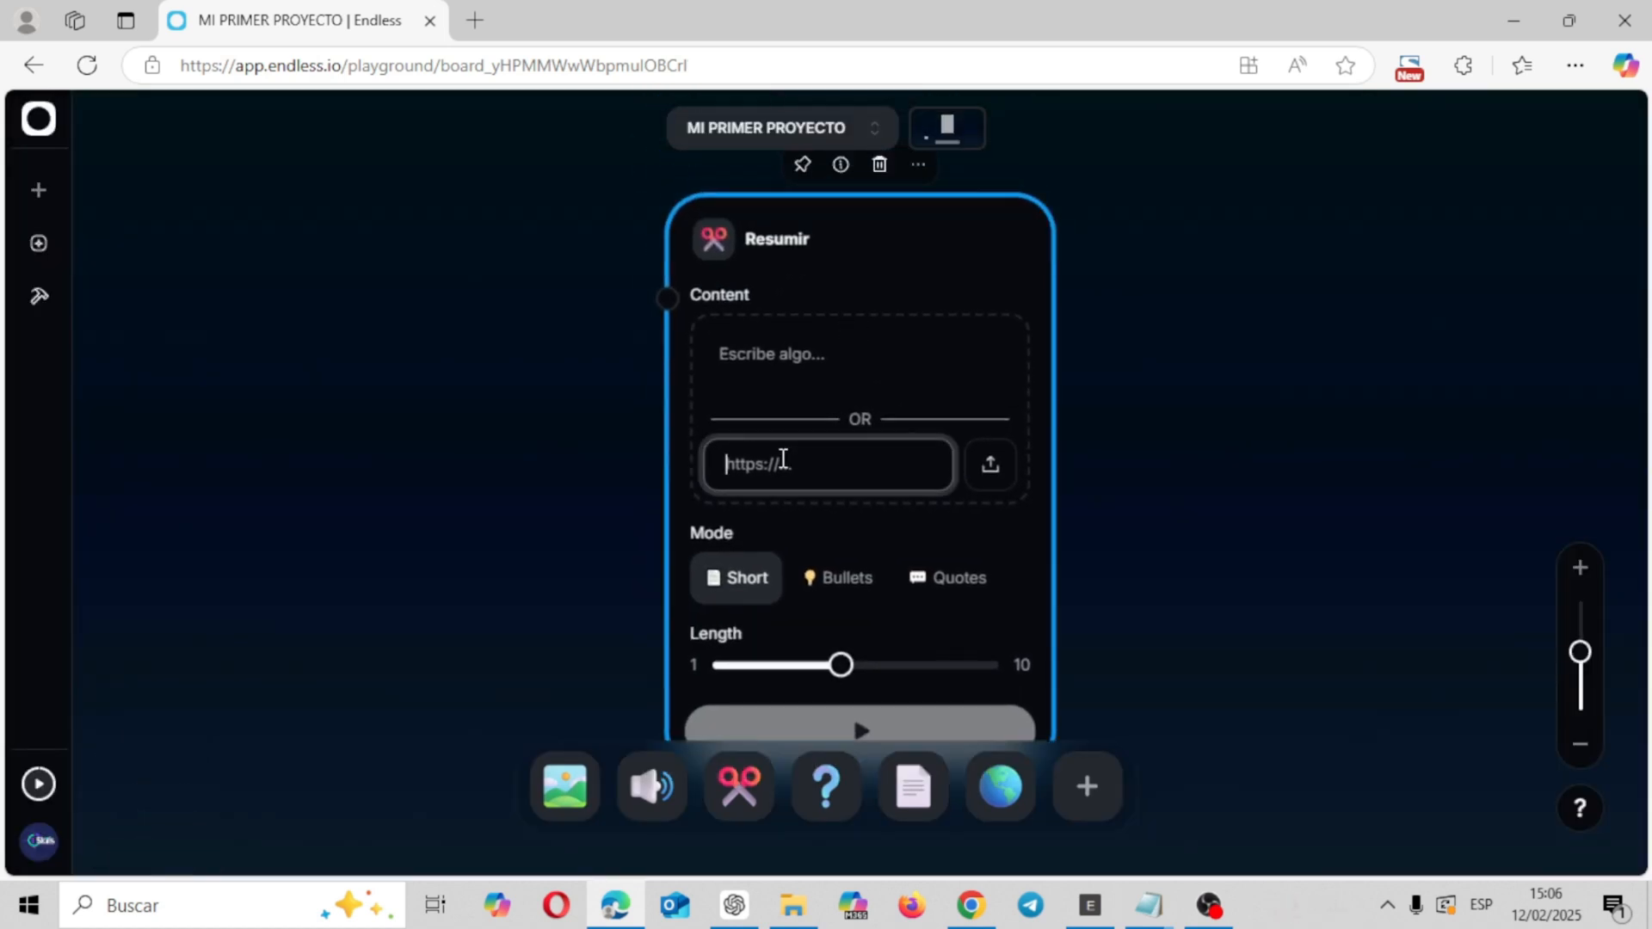
key(ctrl+v)
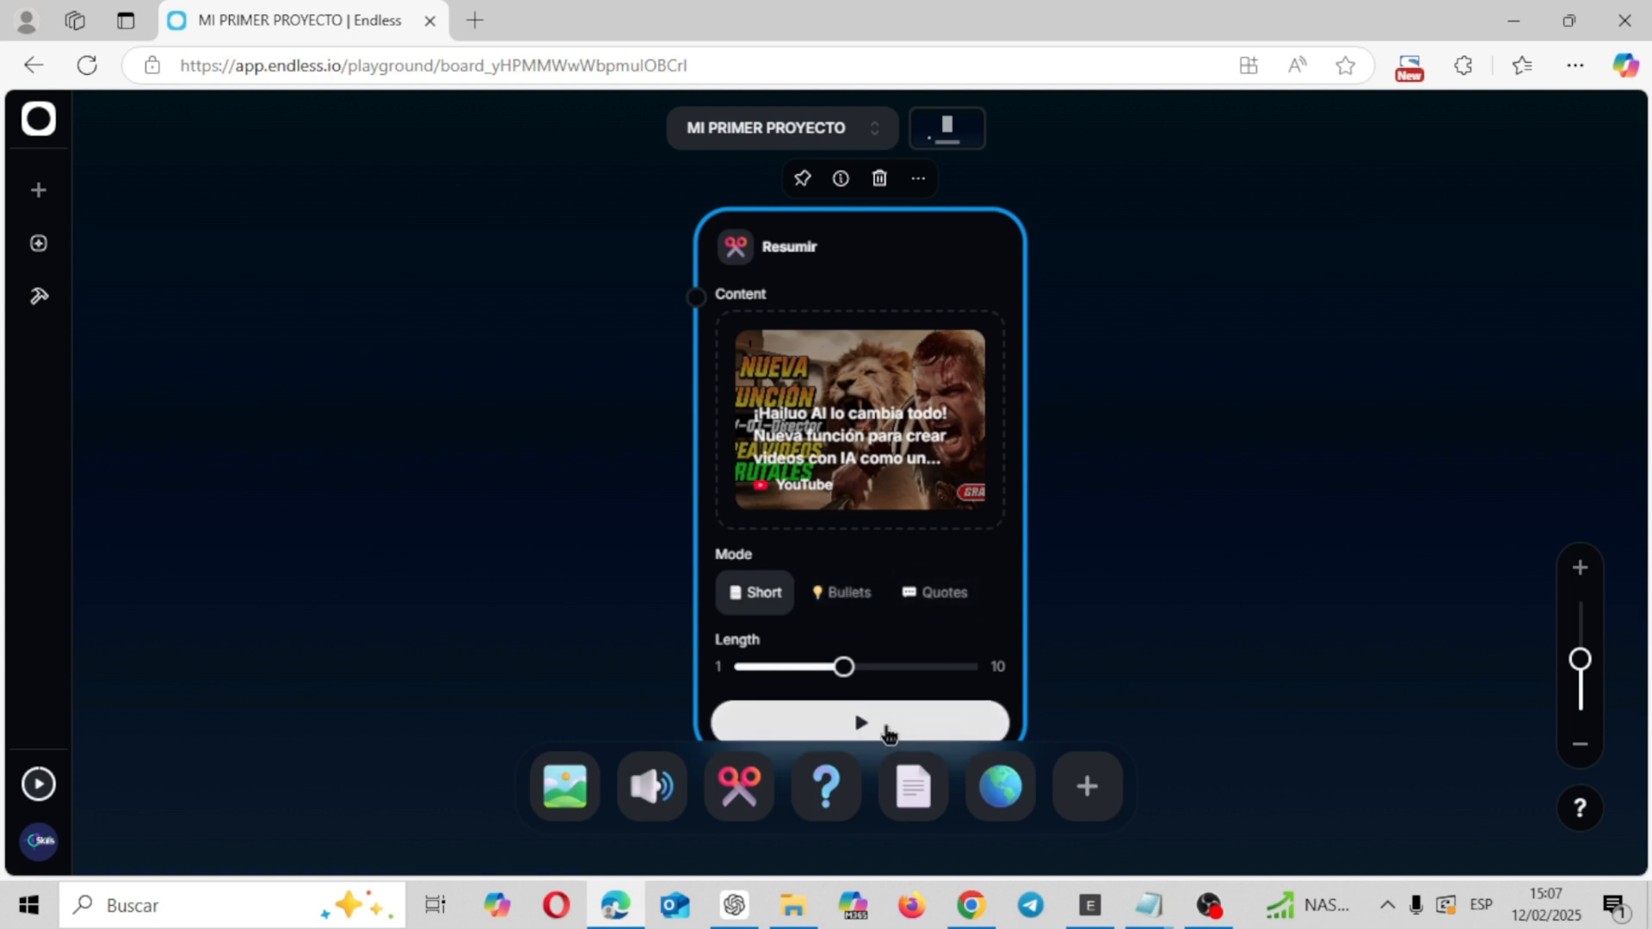
click(888, 730)
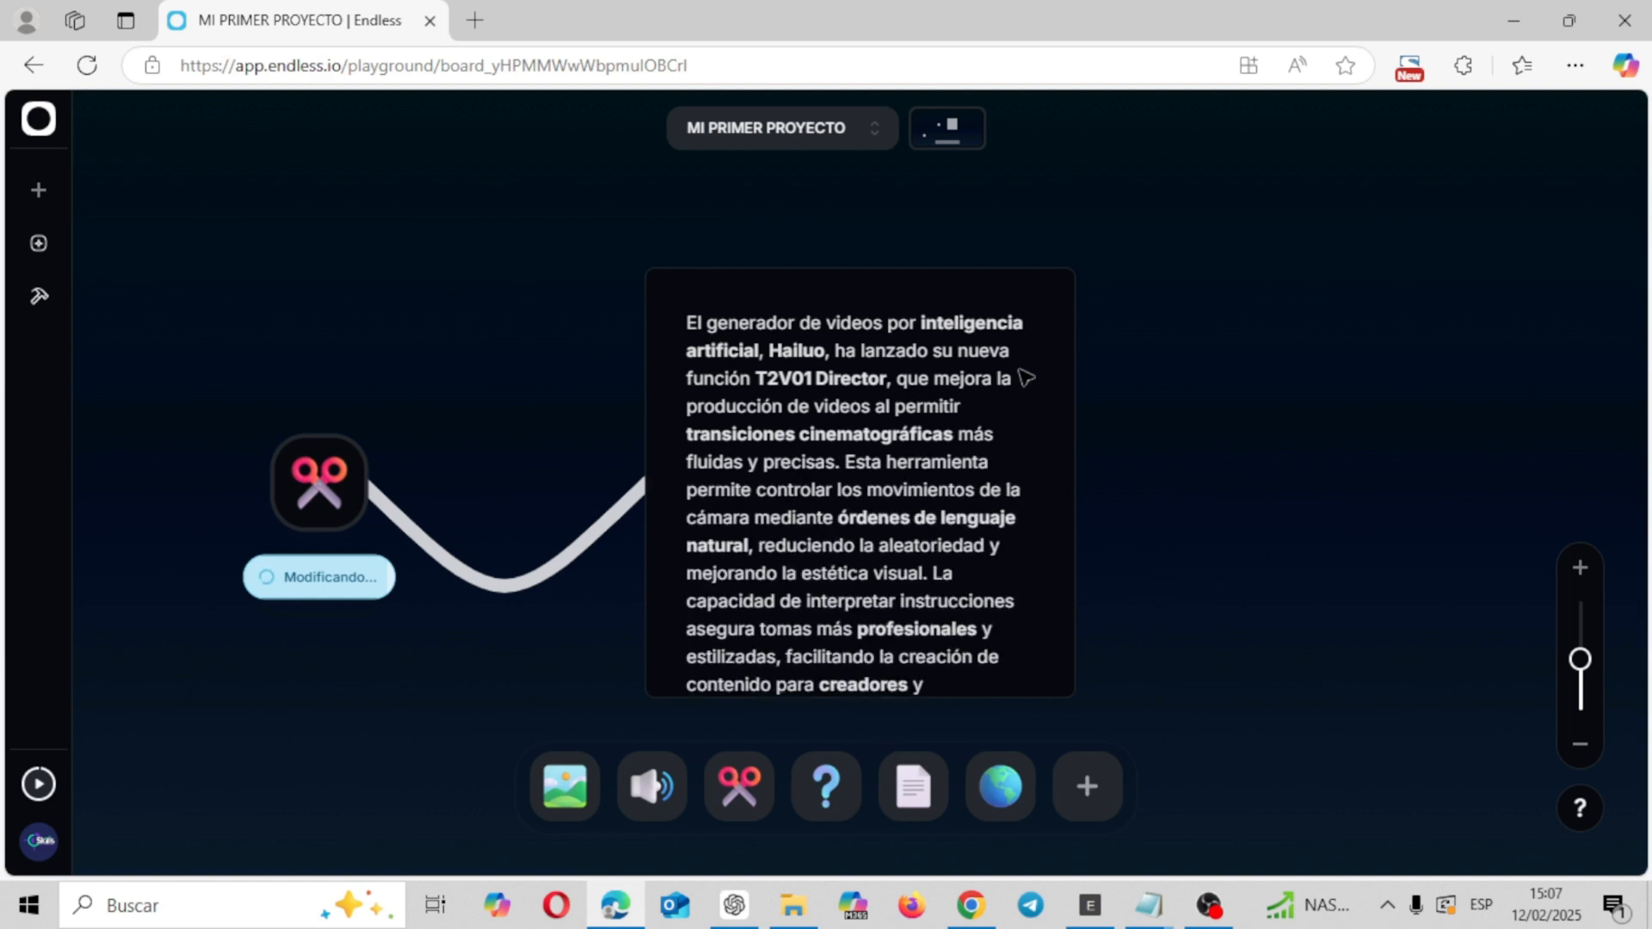
- Enlarge the summary card to show its full text, and delete the card from the board
click(1052, 474)
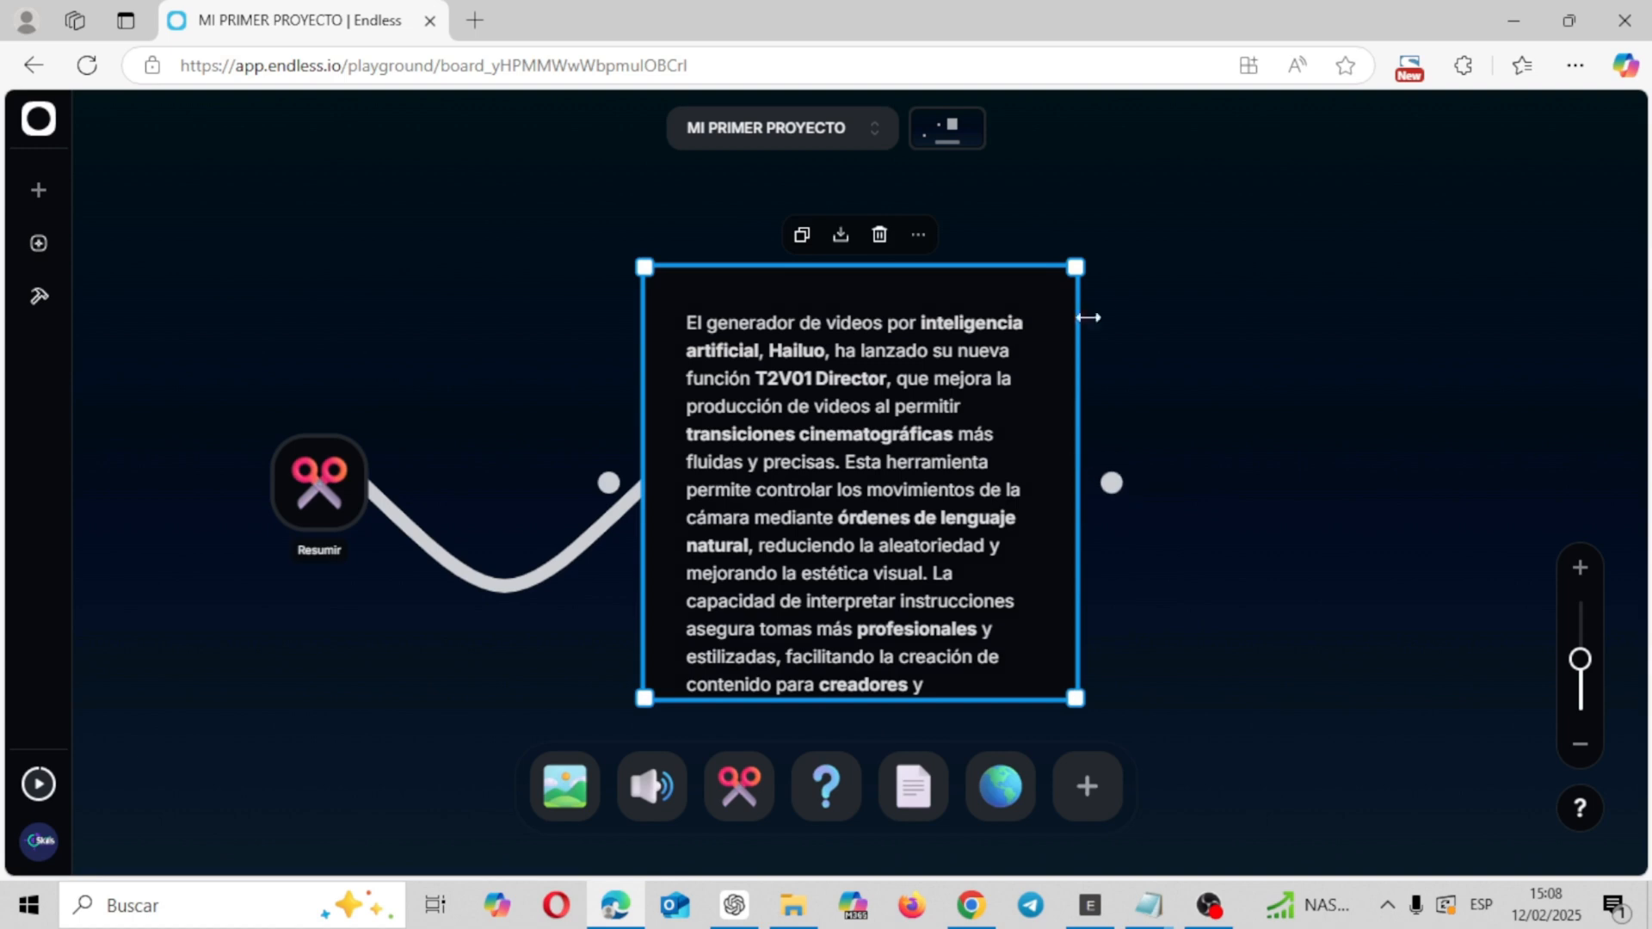
drag(1071, 264, 1487, 175)
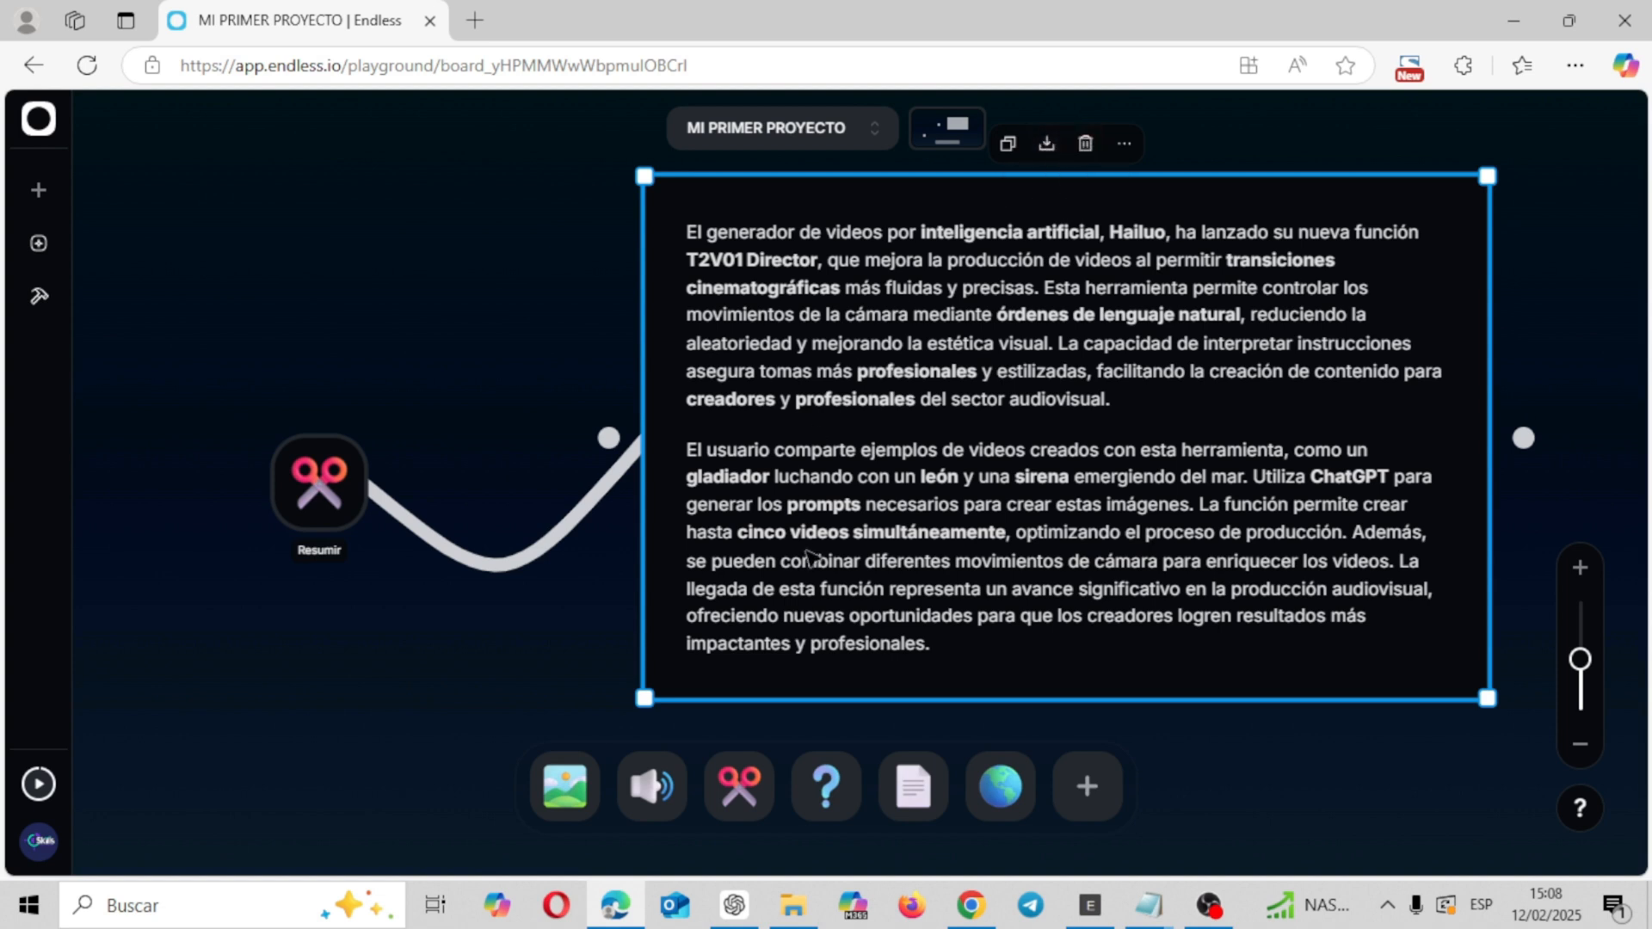
key(Delete)
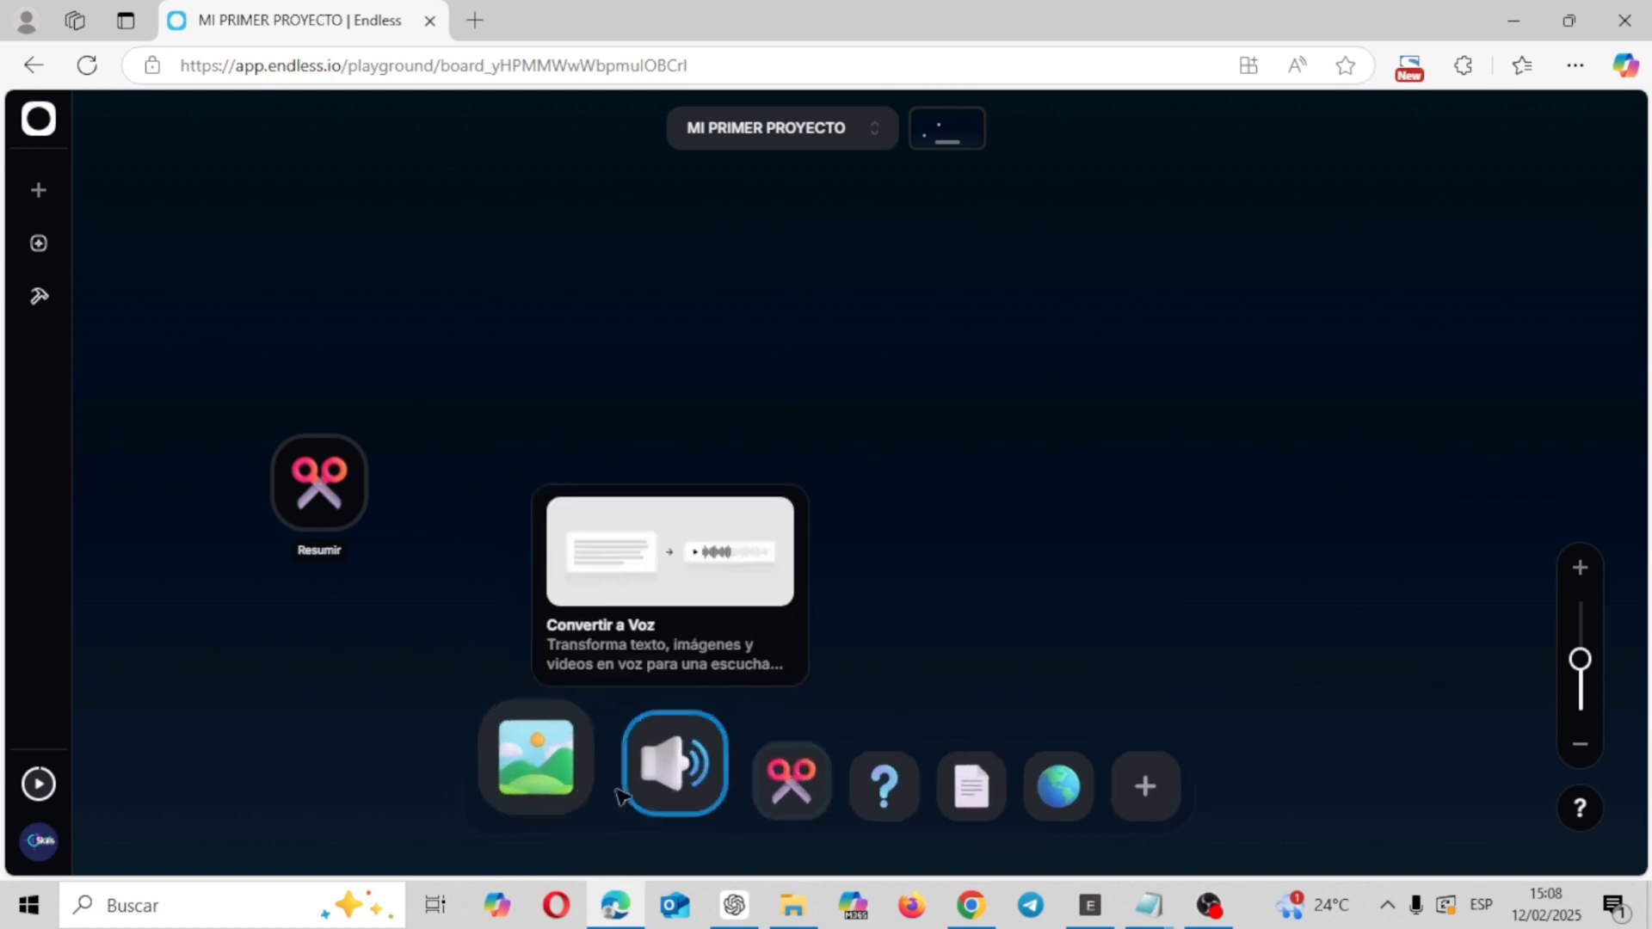
- Add the Generar Imagen mod to the board and enter the prompt "capibara surfeando olas"
click(572, 789)
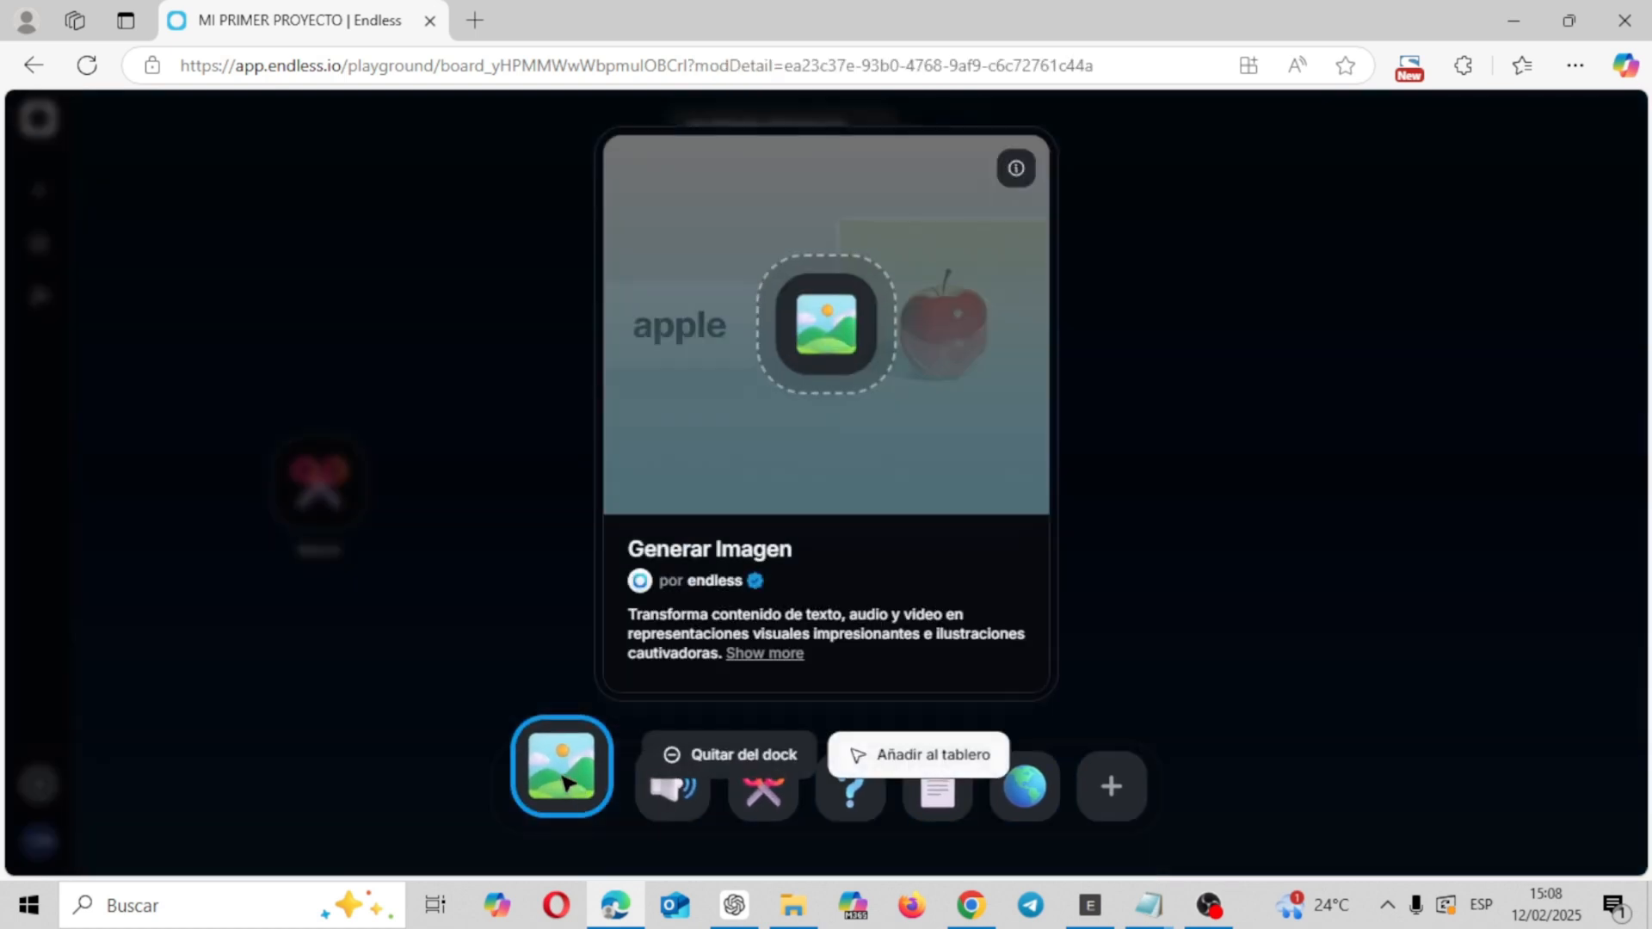
drag(826, 326, 823, 320)
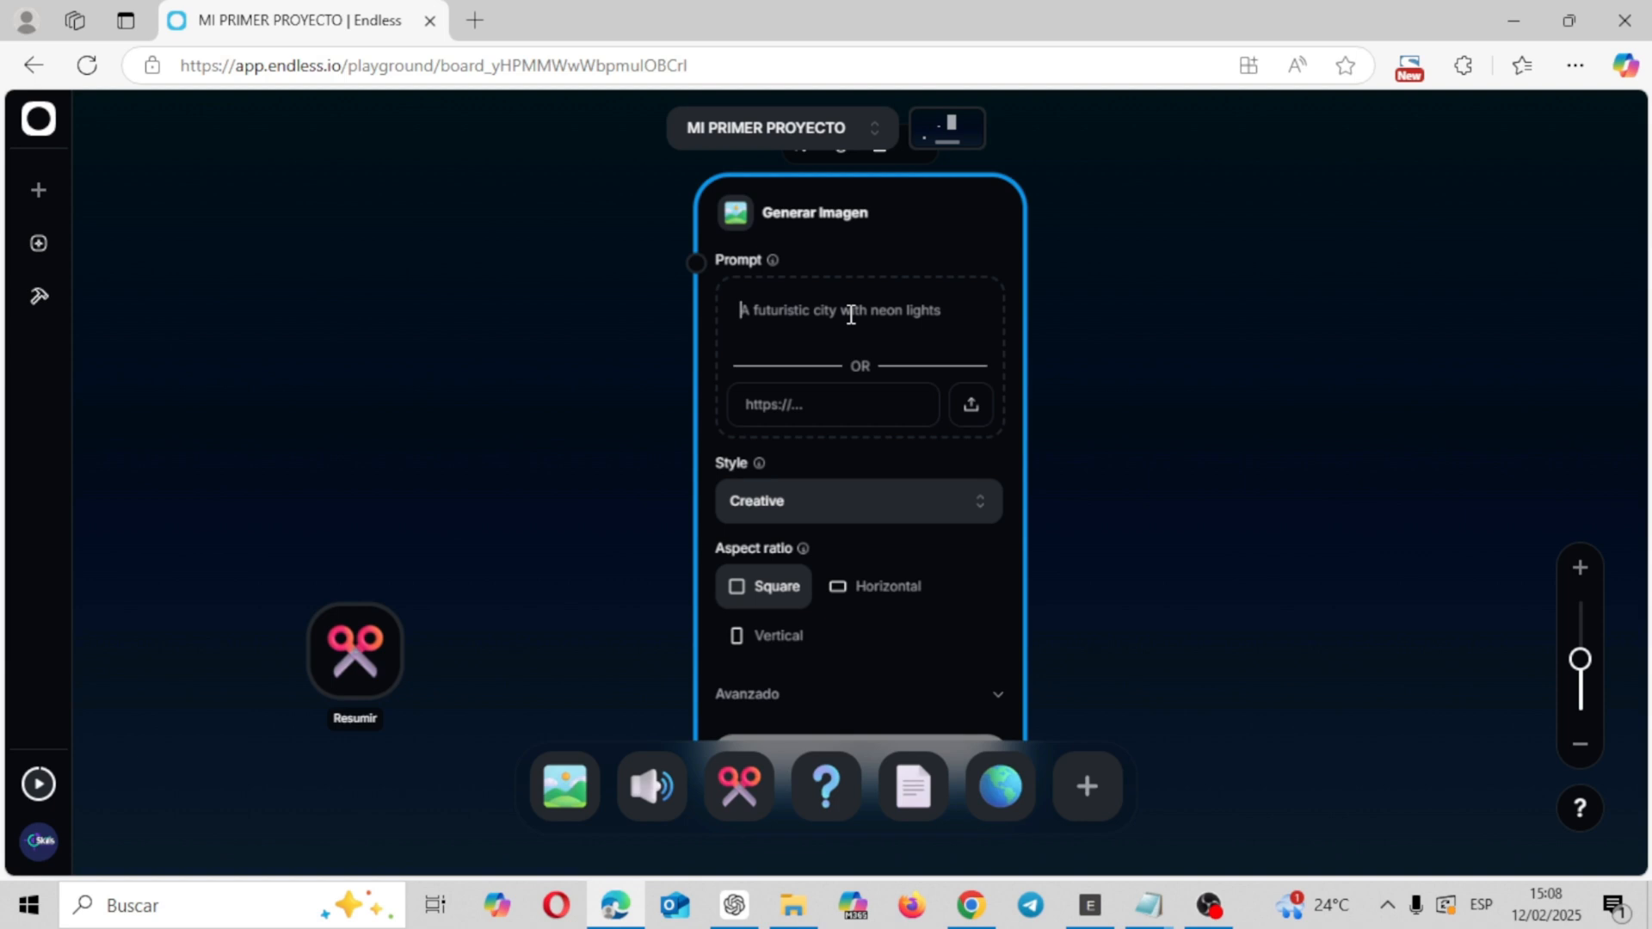
text(c)
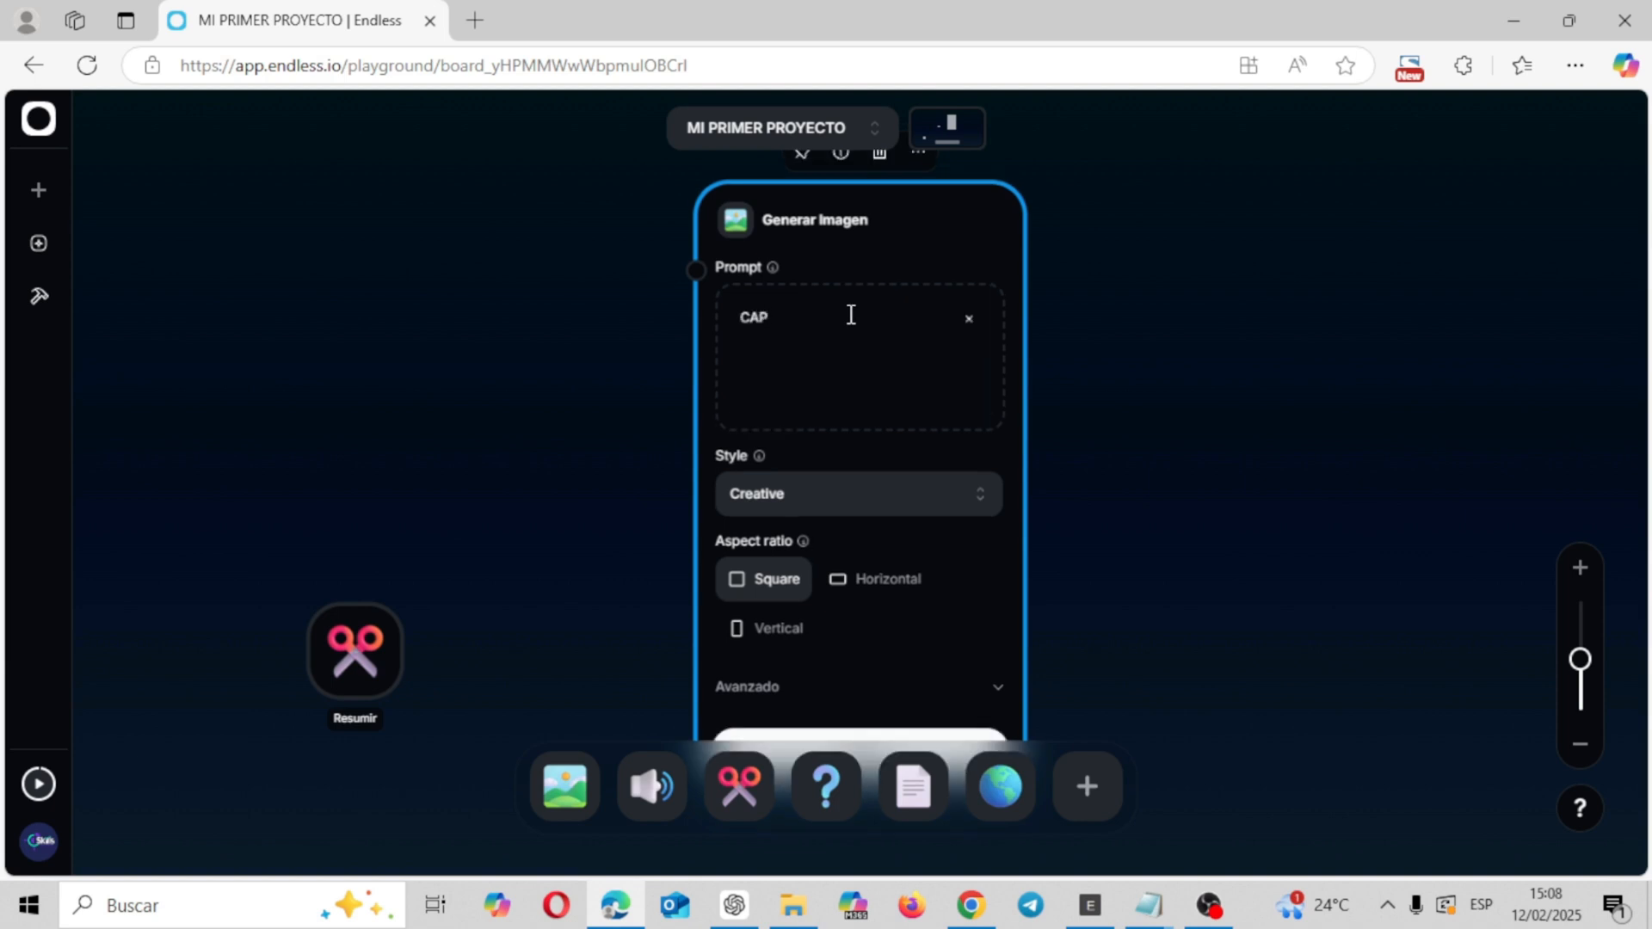
key(BackSpace)
key(BackSpace)
key(BackSpace)
text(cap)
- Set the image style to 3D and the aspect ratio to Horizontal, and move the Generar Imagen card over the Resumir mod
click(922, 497)
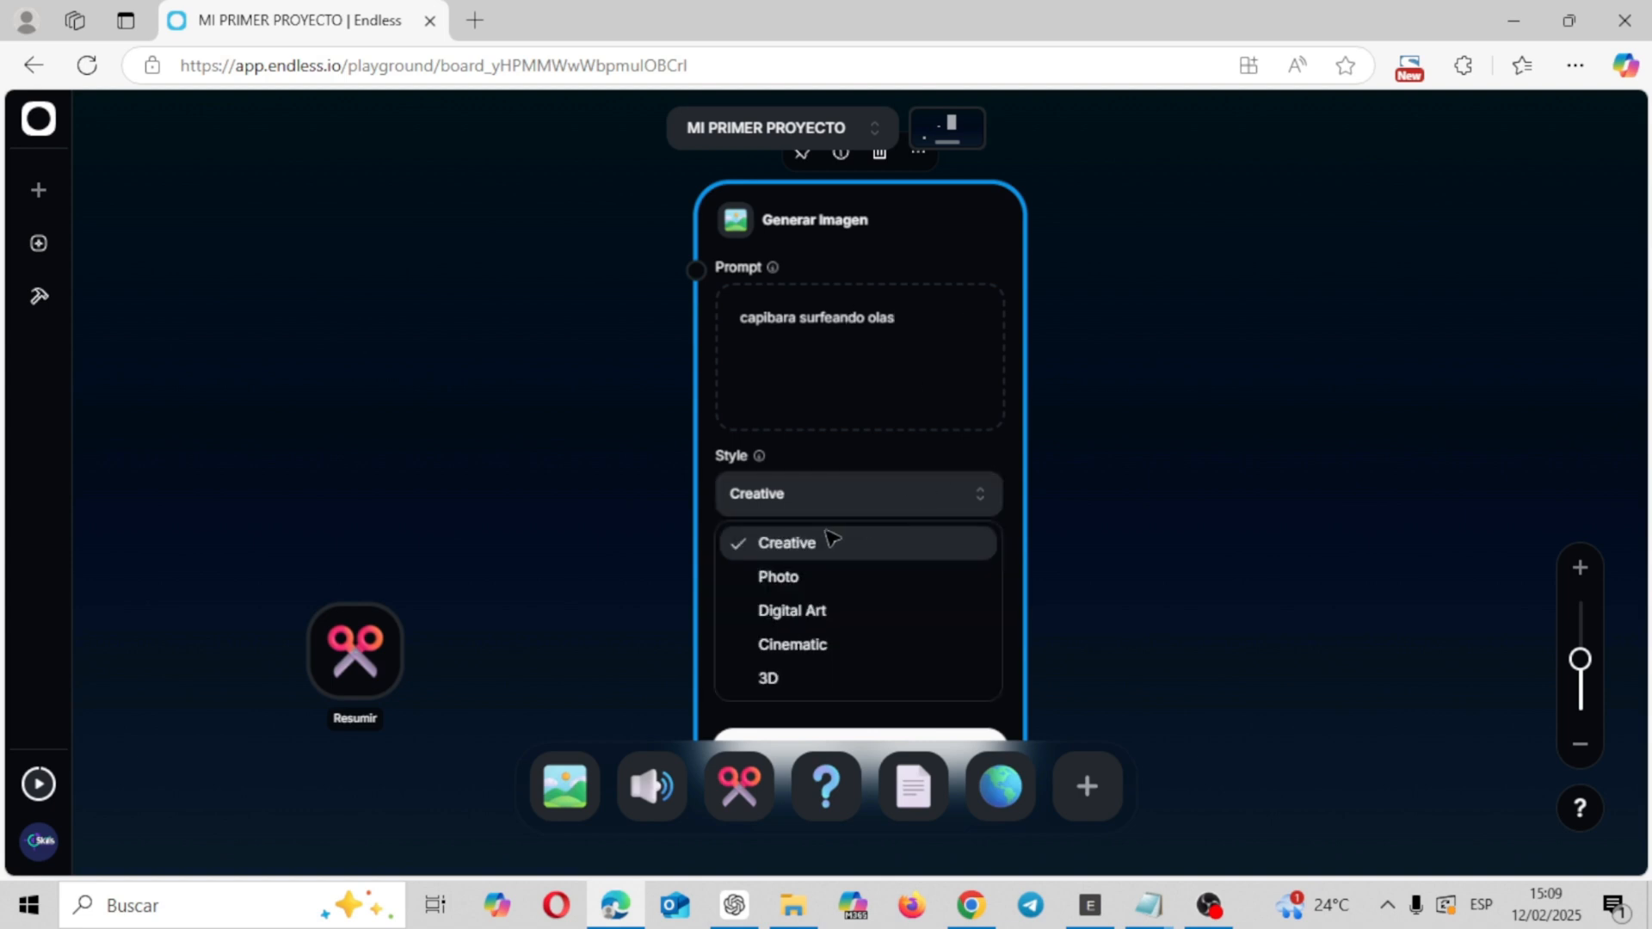
click(795, 688)
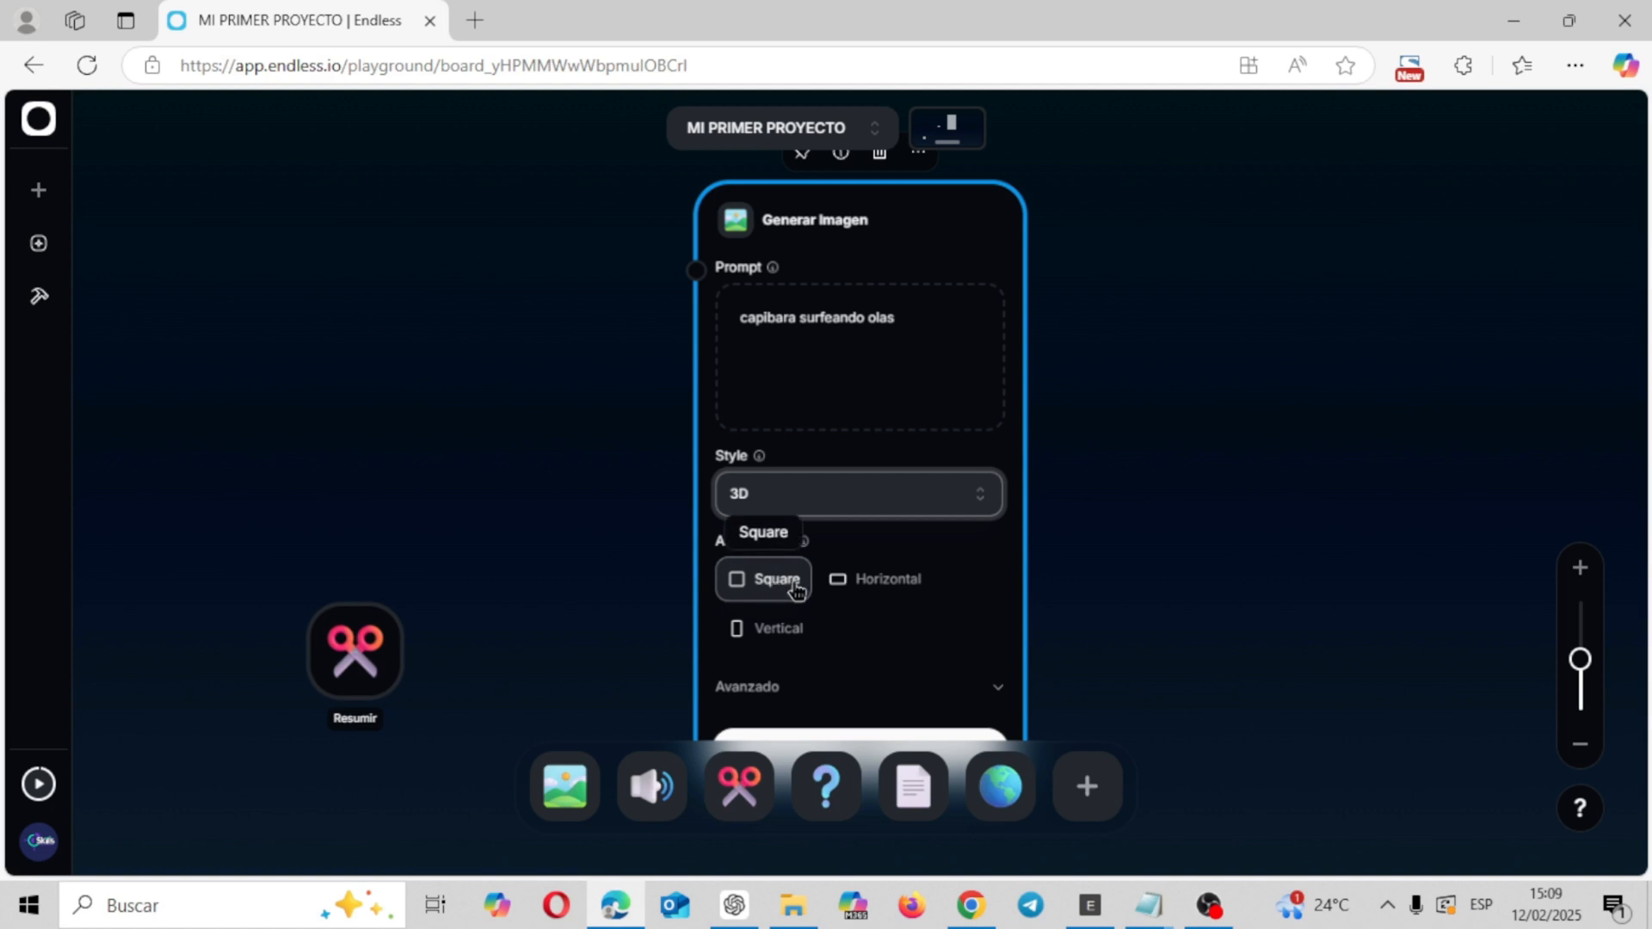
click(860, 593)
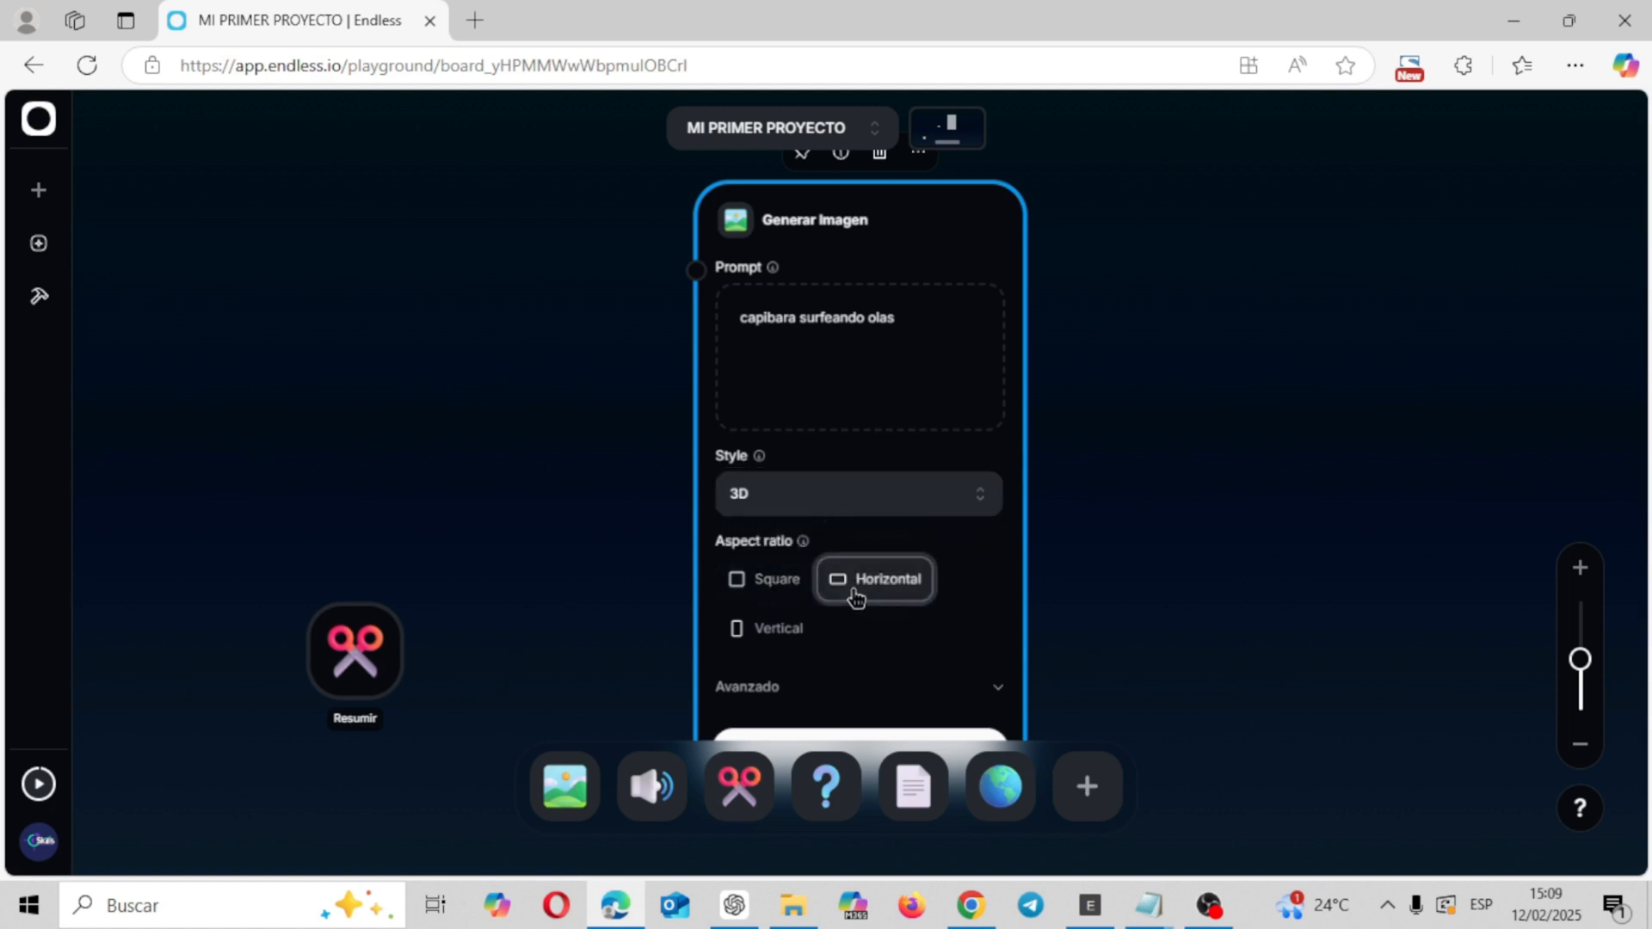
drag(944, 232, 557, 170)
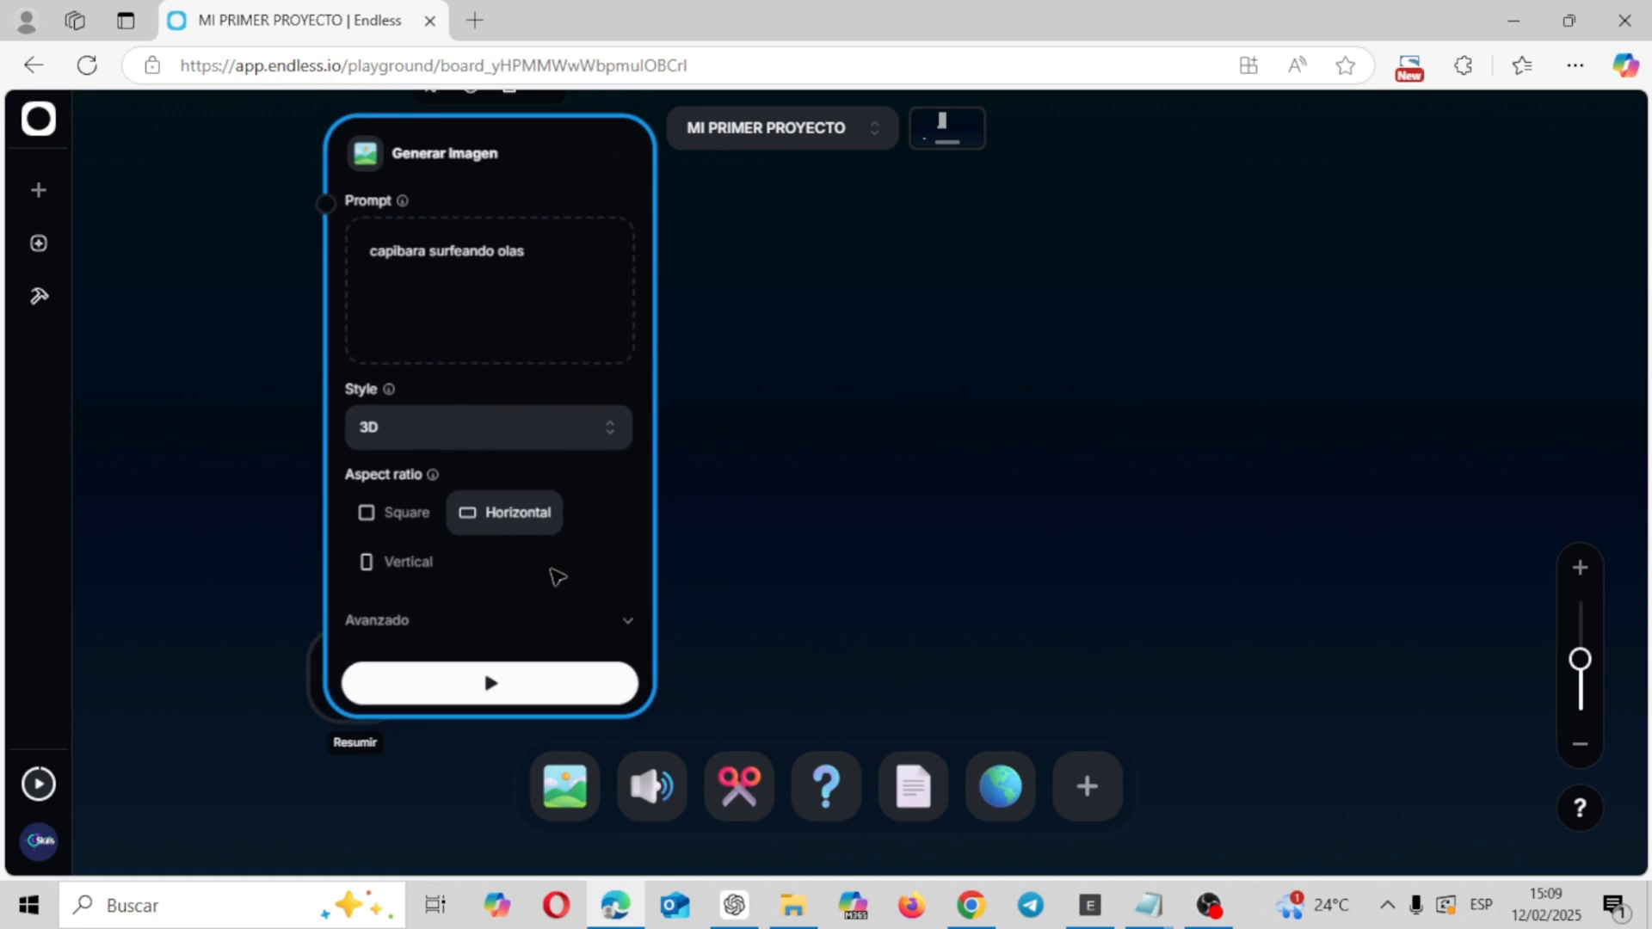
- Run the Generar Imagen mod with the capybara prompt in 3D style and enlarge the generated image
click(517, 693)
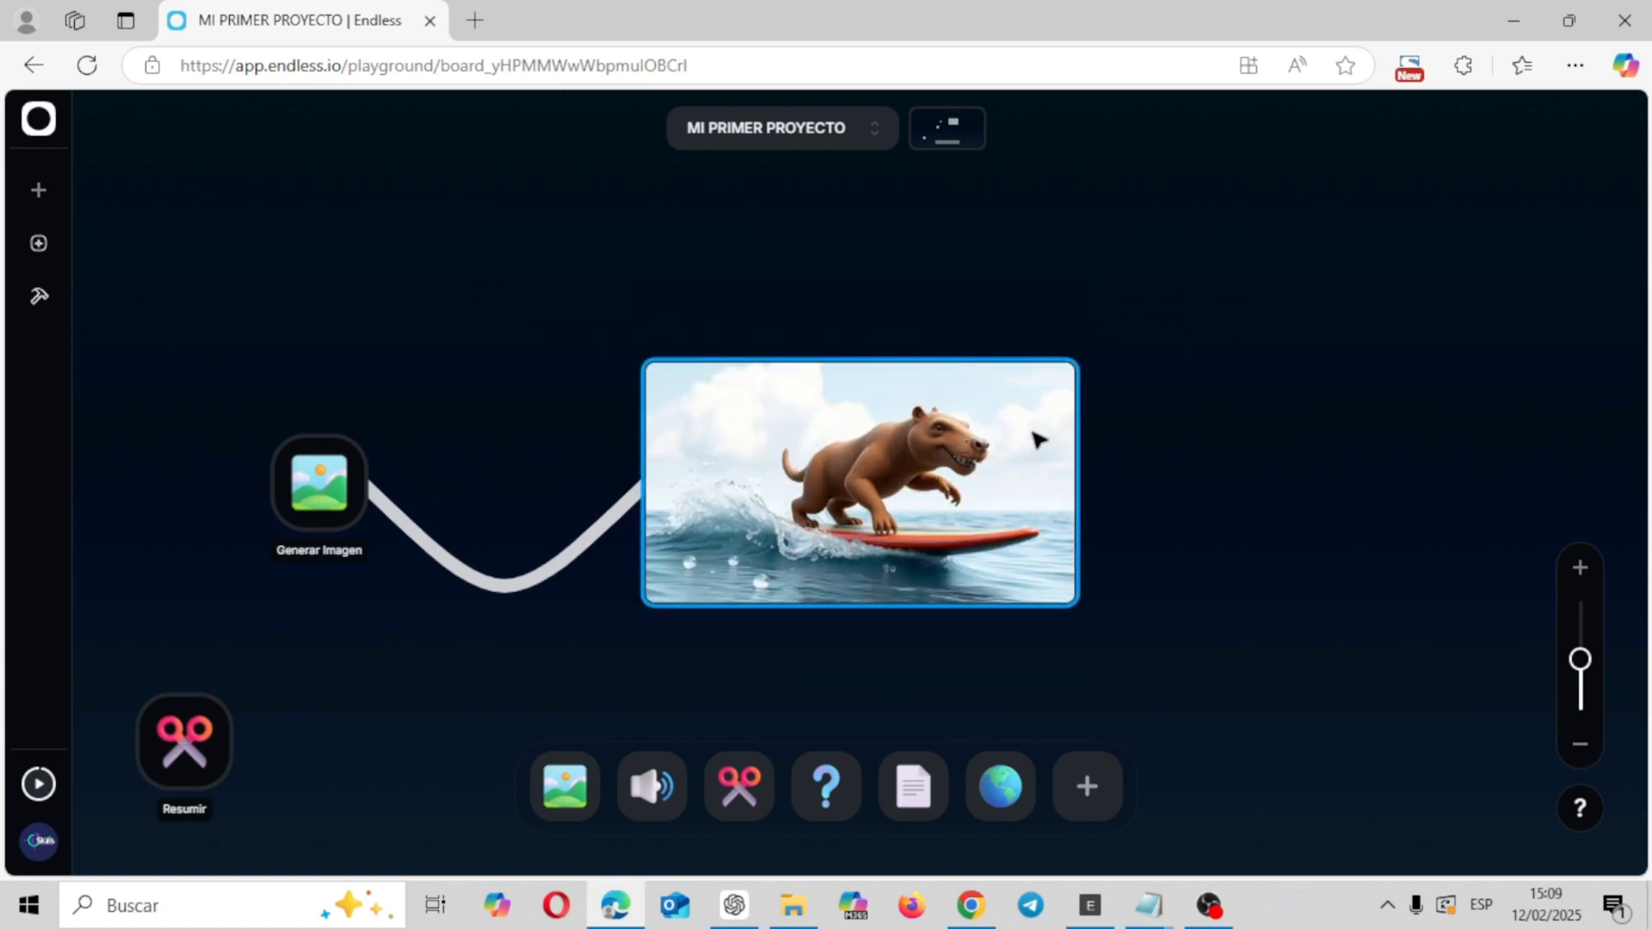
click(1062, 390)
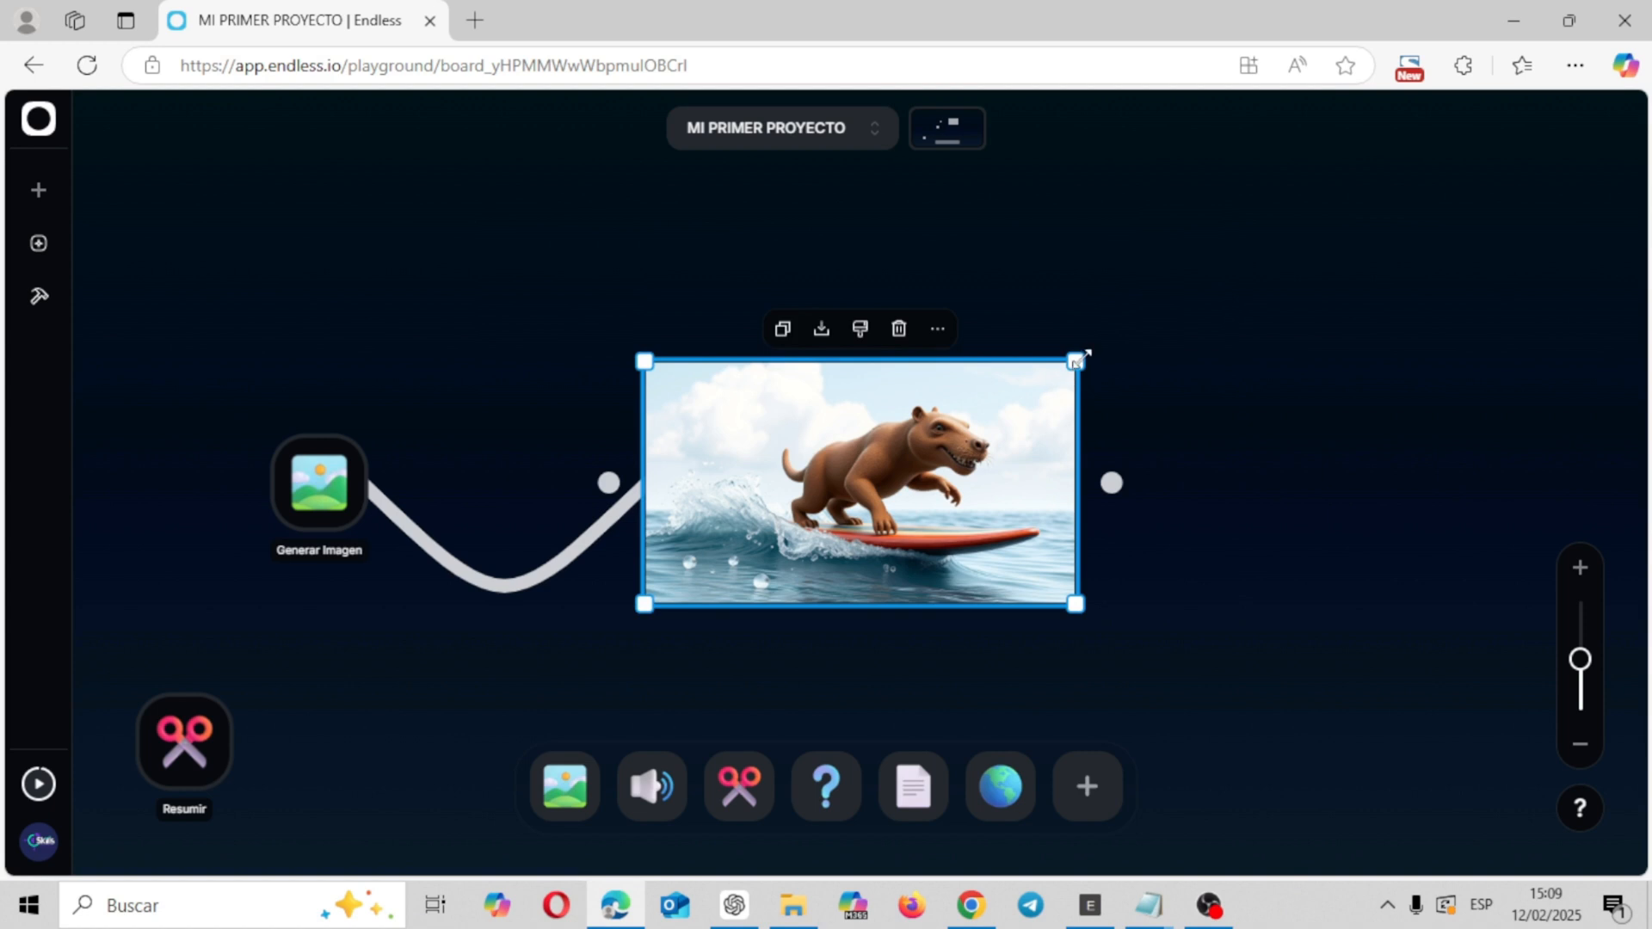
drag(1076, 361, 1083, 232)
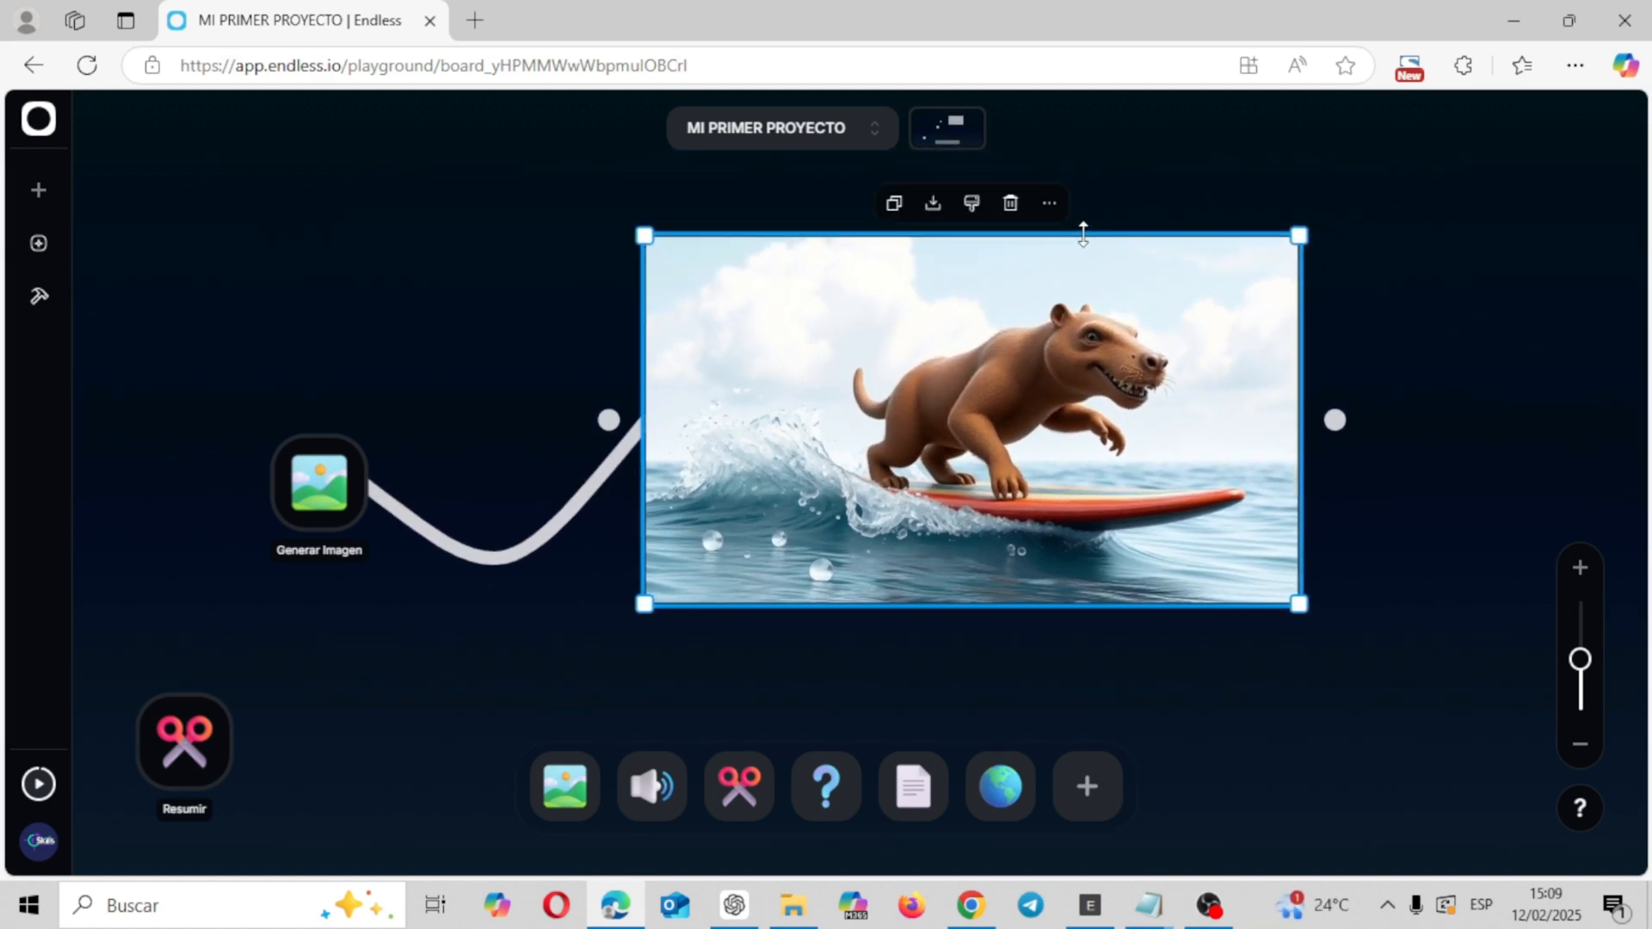
- Set the Generar Imagen style to Photo and generate the capybara image again
click(307, 501)
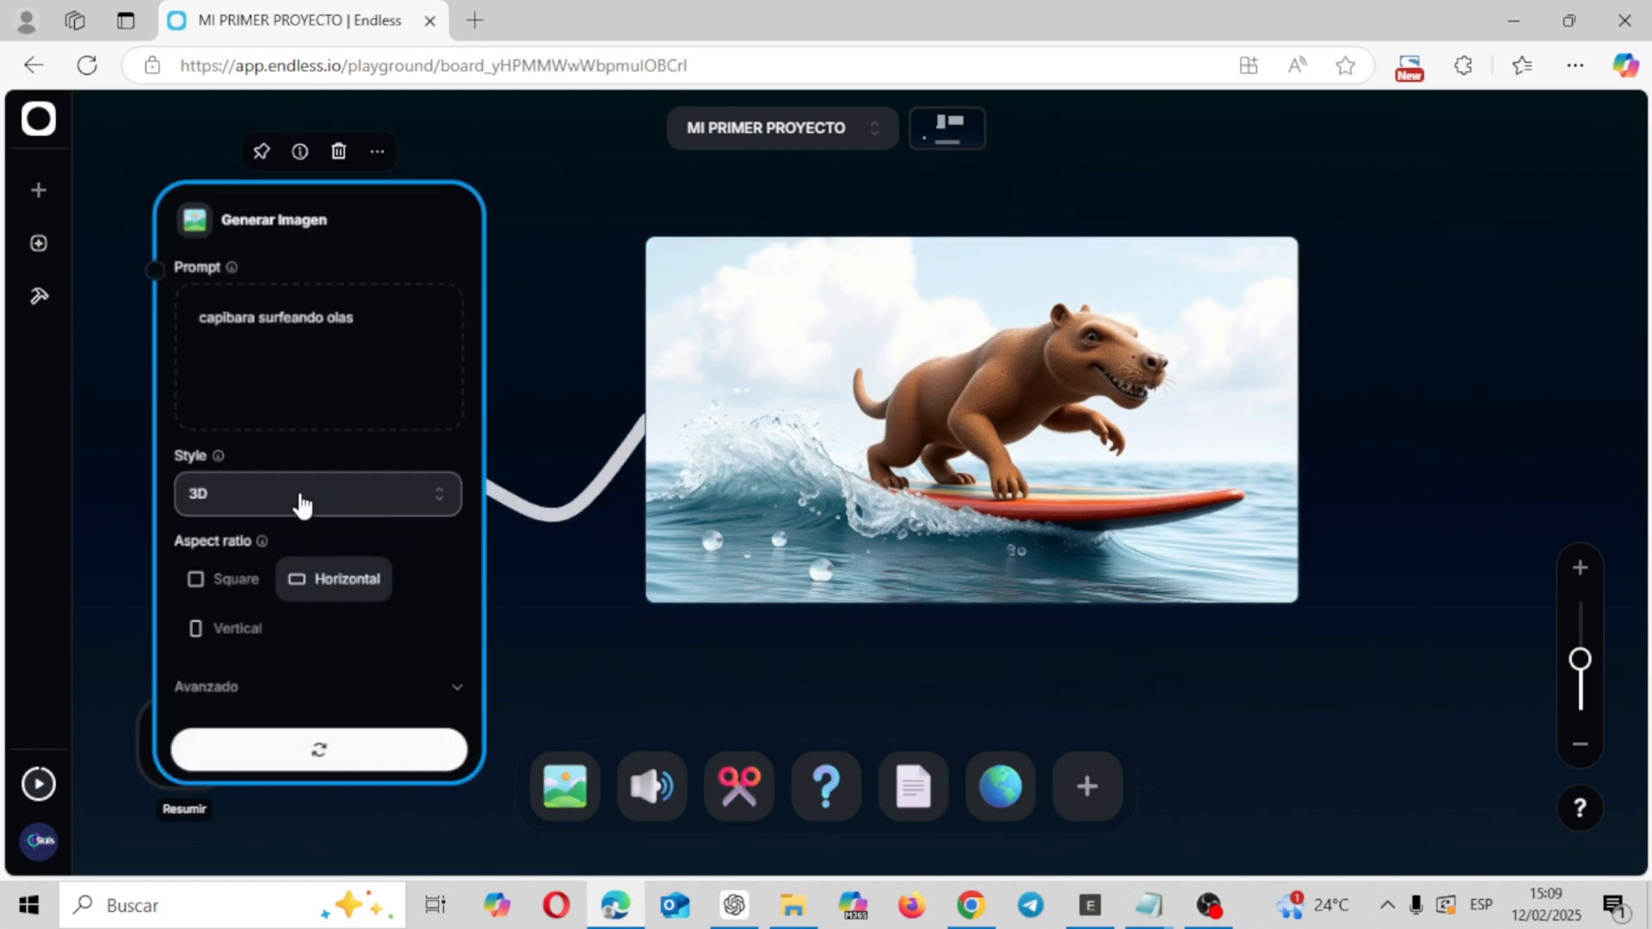
click(383, 498)
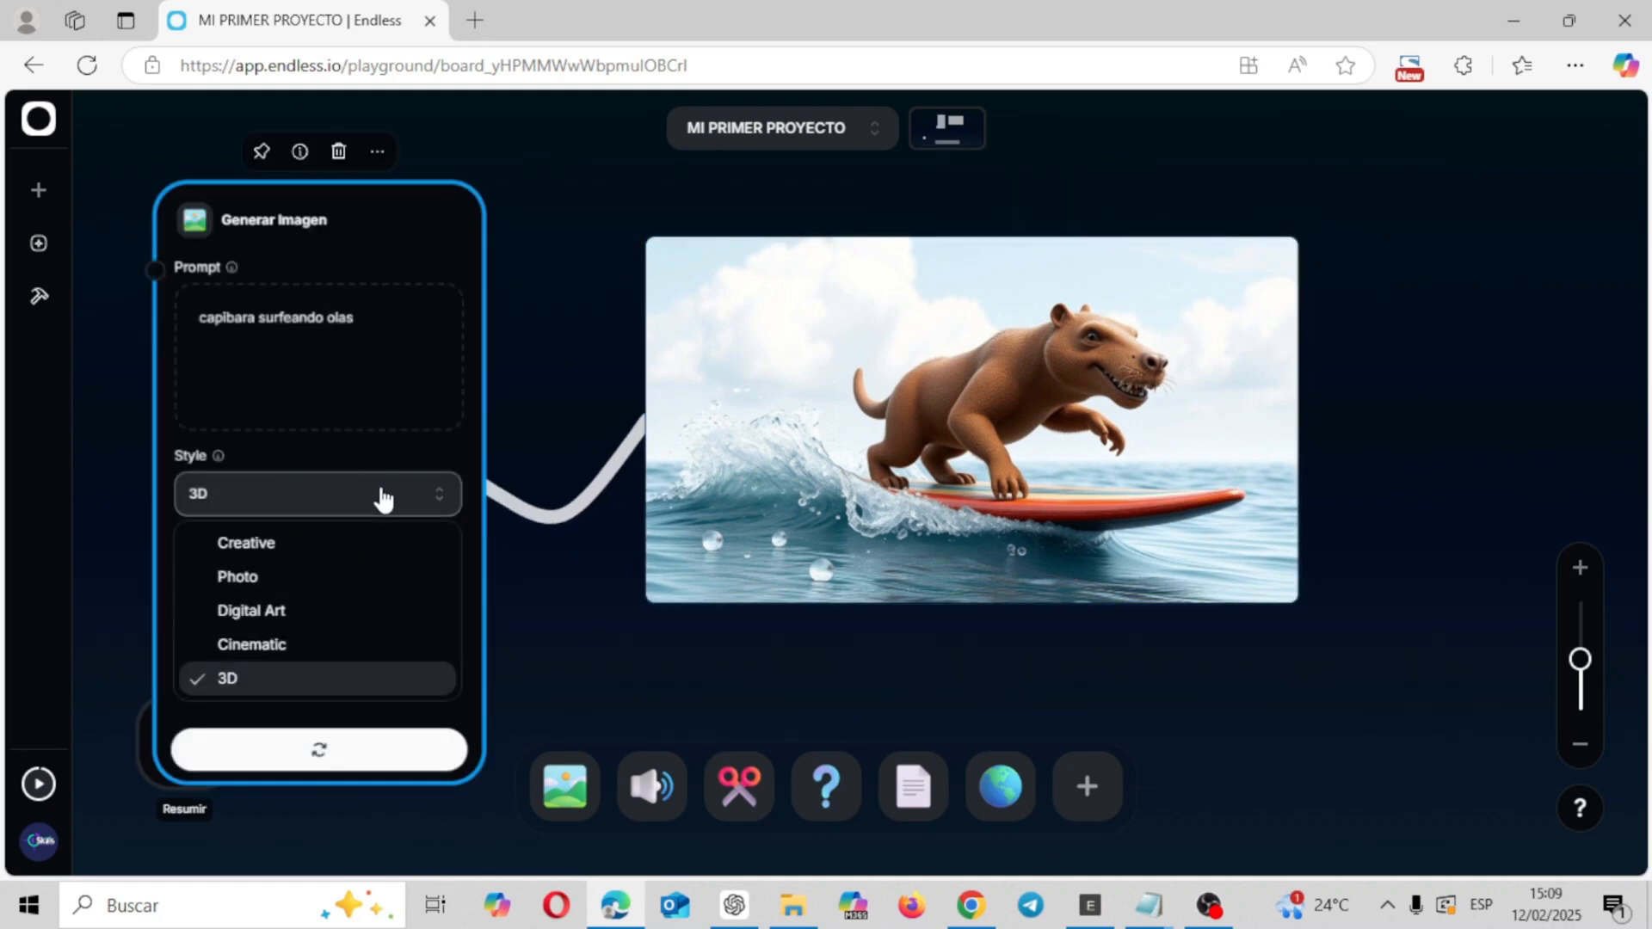
click(327, 576)
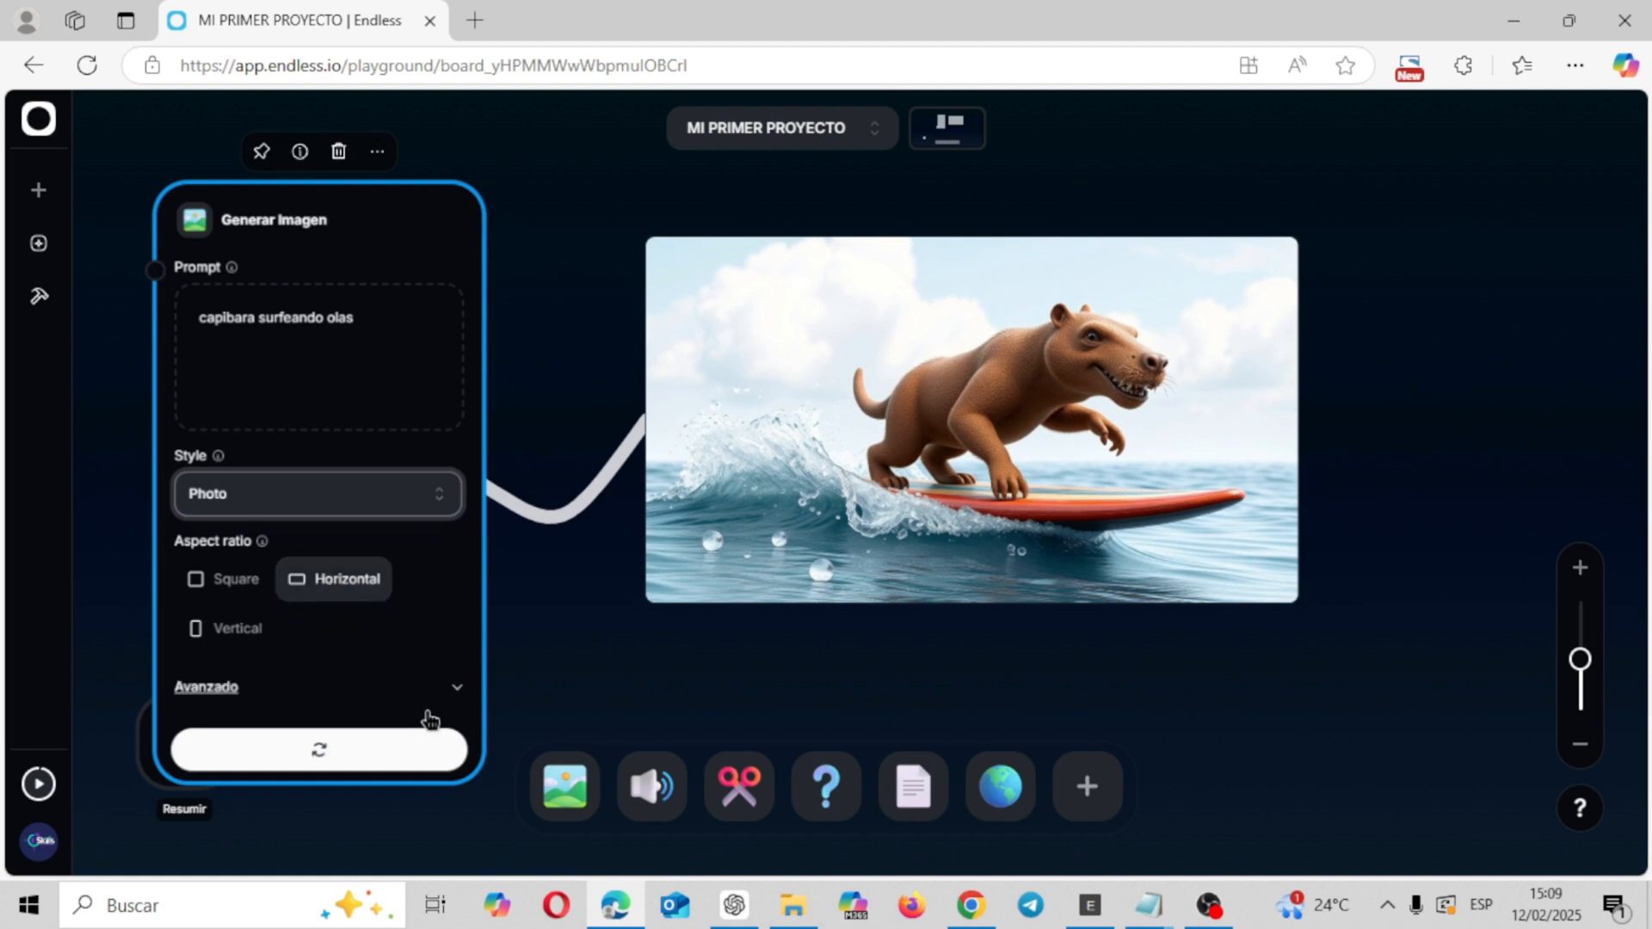
click(367, 756)
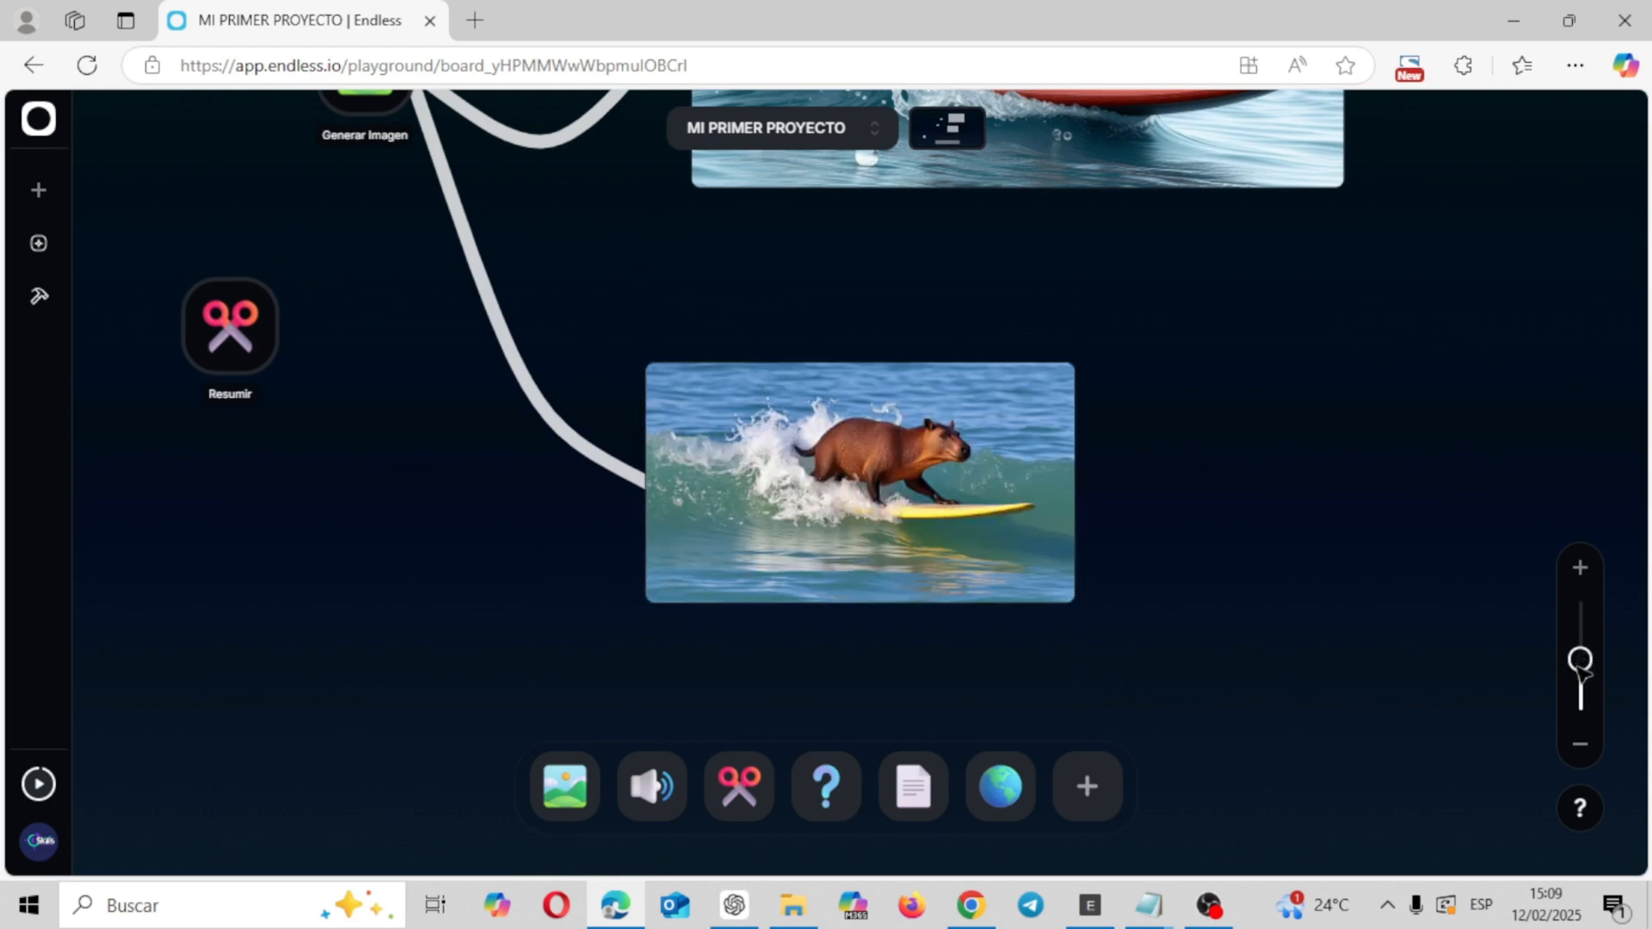
- Enlarge the photo-style capybara image until its upper edge is just below the 3D version
mouse_move(1581, 667)
mouse_down()
mouse_move(1580, 642)
mouse_move(1580, 671)
mouse_move(1557, 685)
mouse_up()
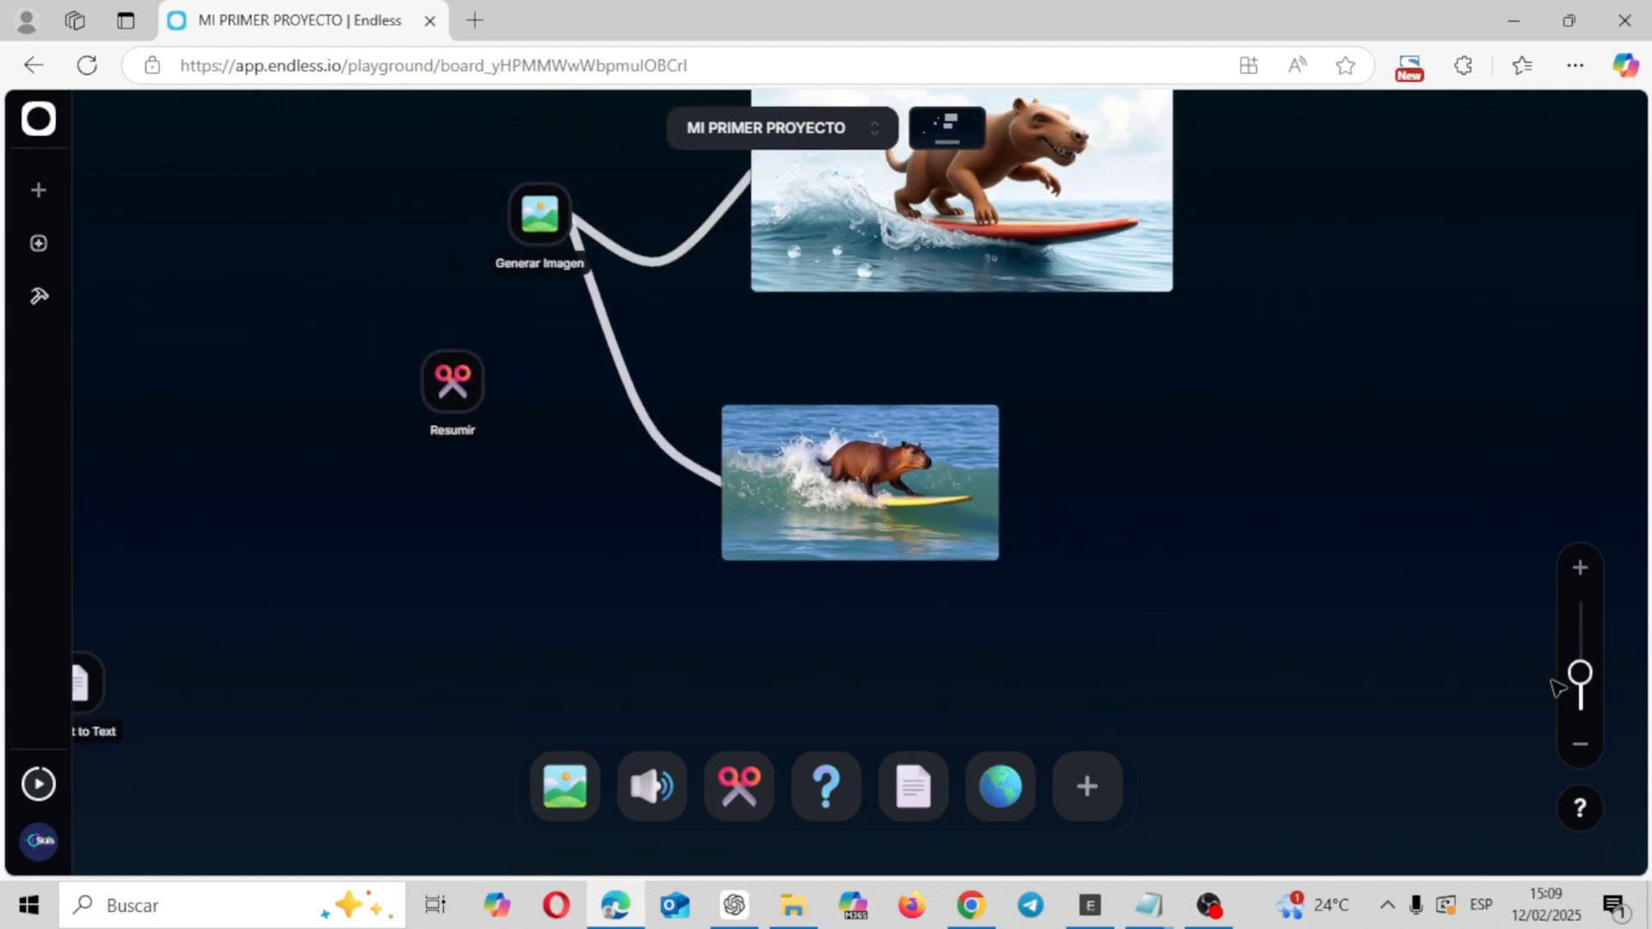
click(946, 449)
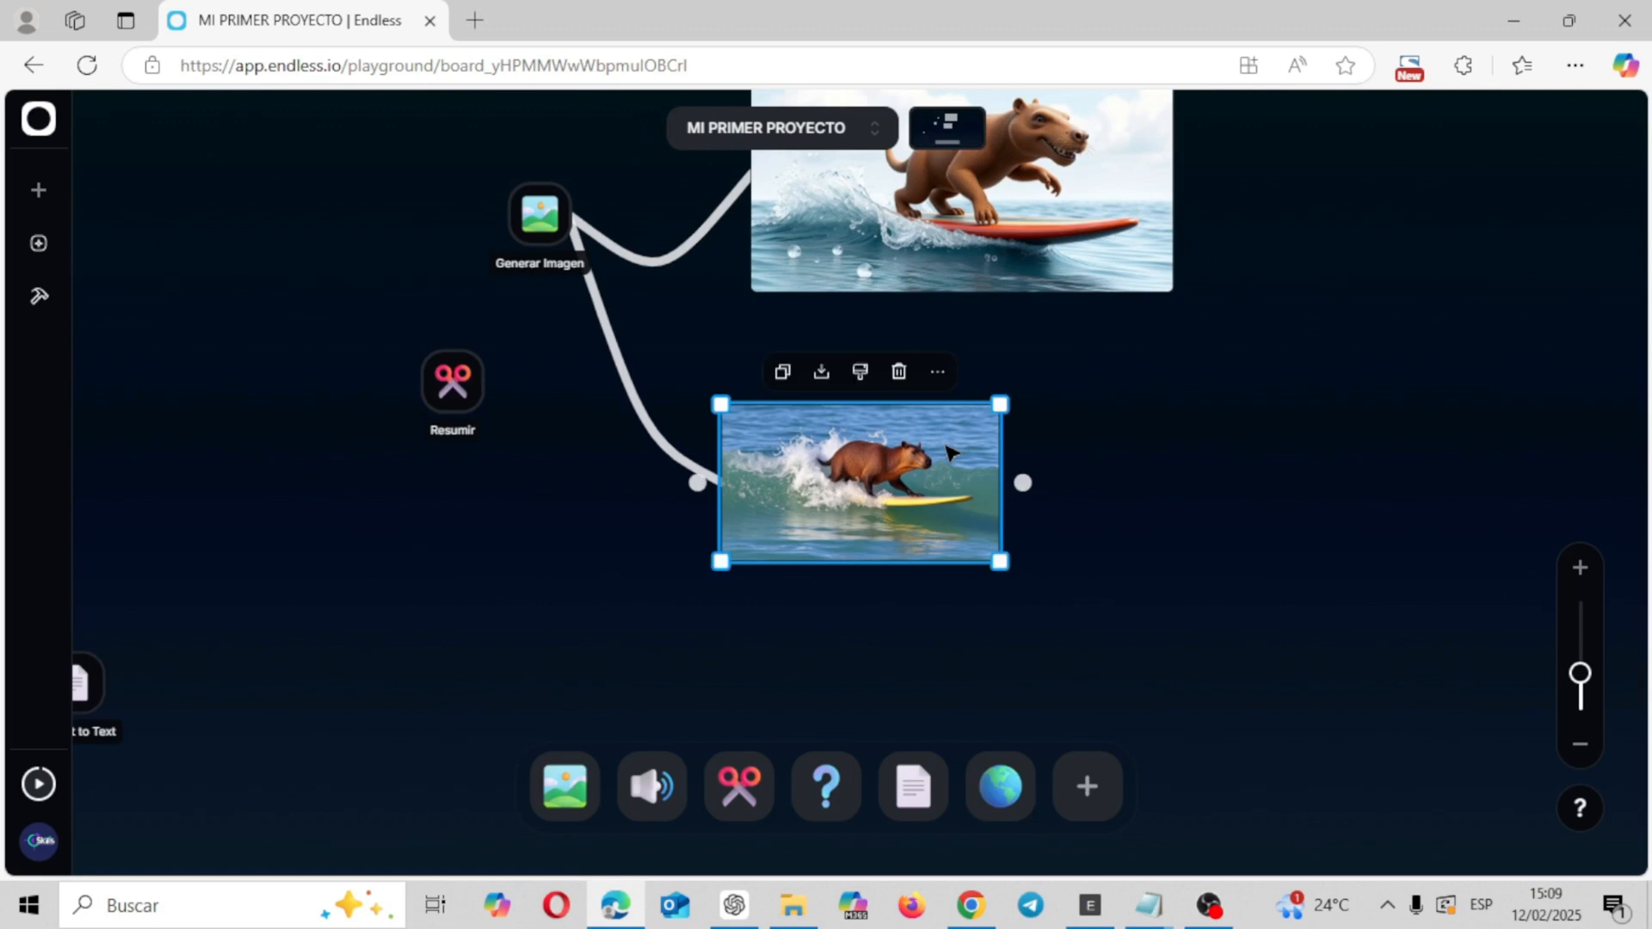
drag(999, 404, 1178, 304)
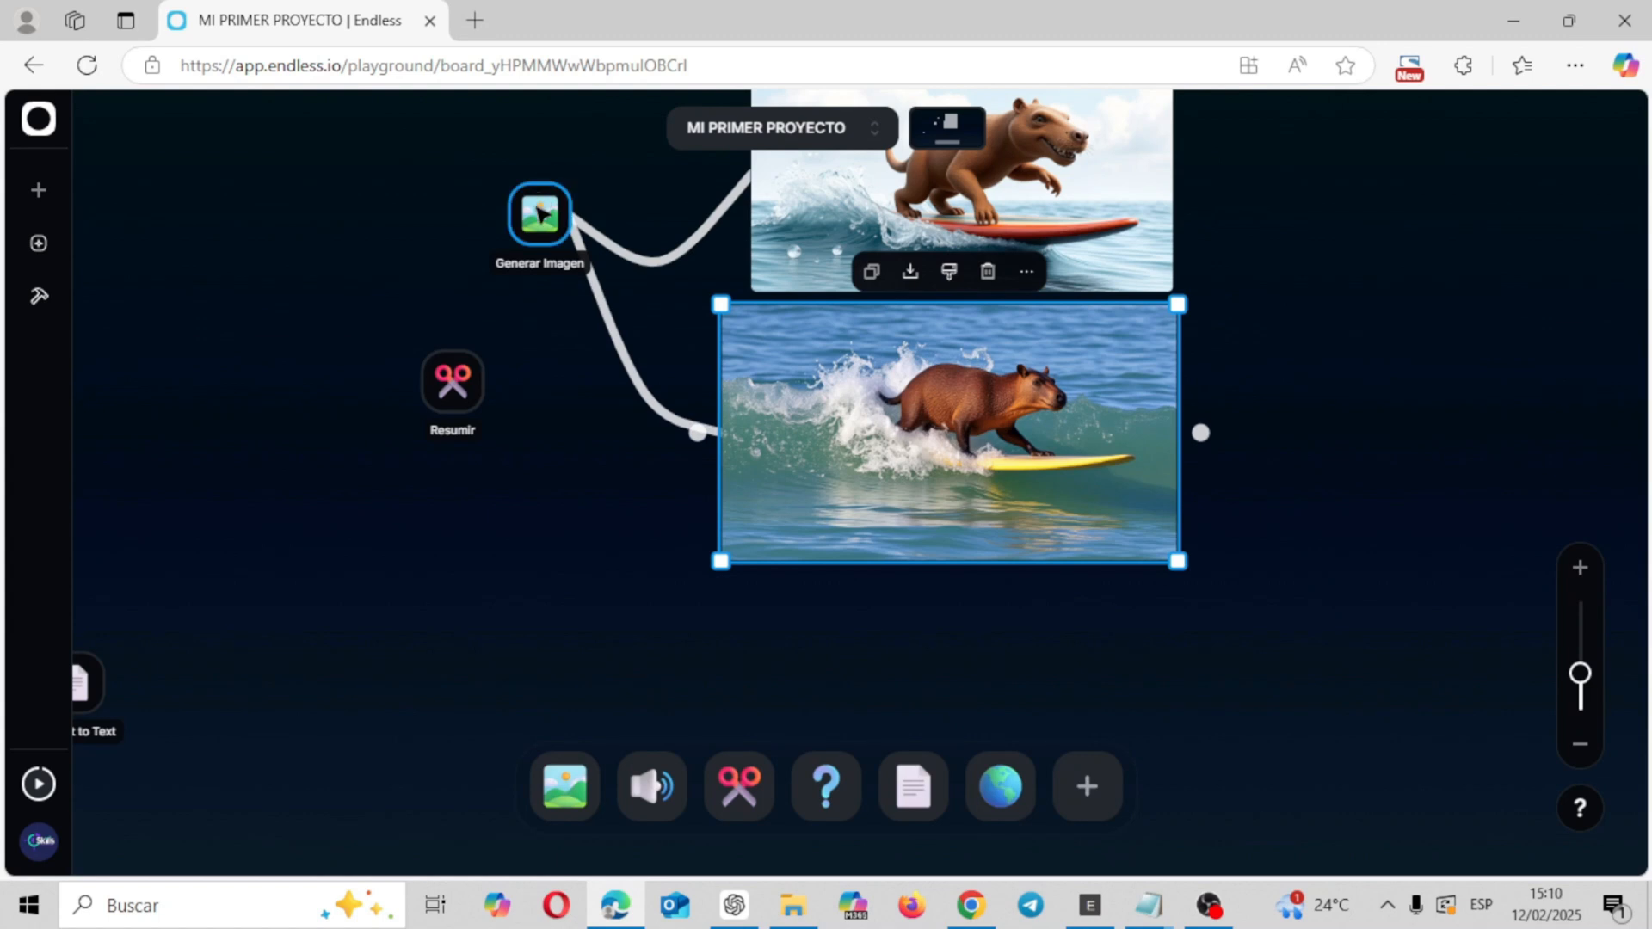
- Replace the Generar Imagen prompt by pasting the highly detailed, realistic description of a young boy joyfully eating a big, juicy hamburger
click(536, 222)
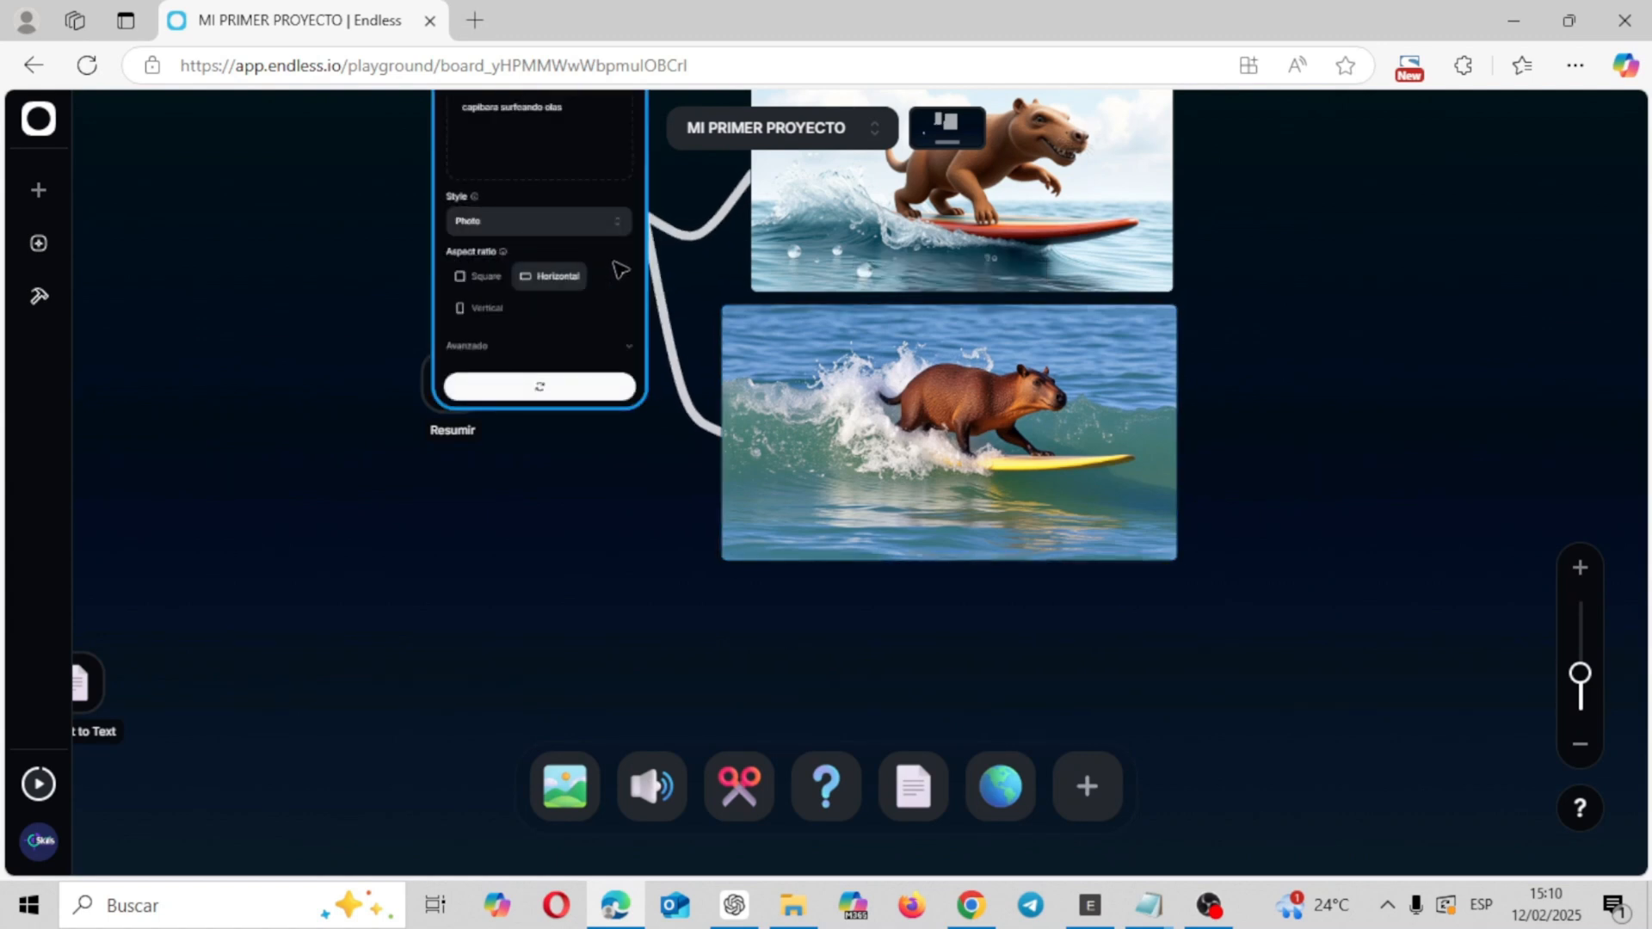
click(631, 529)
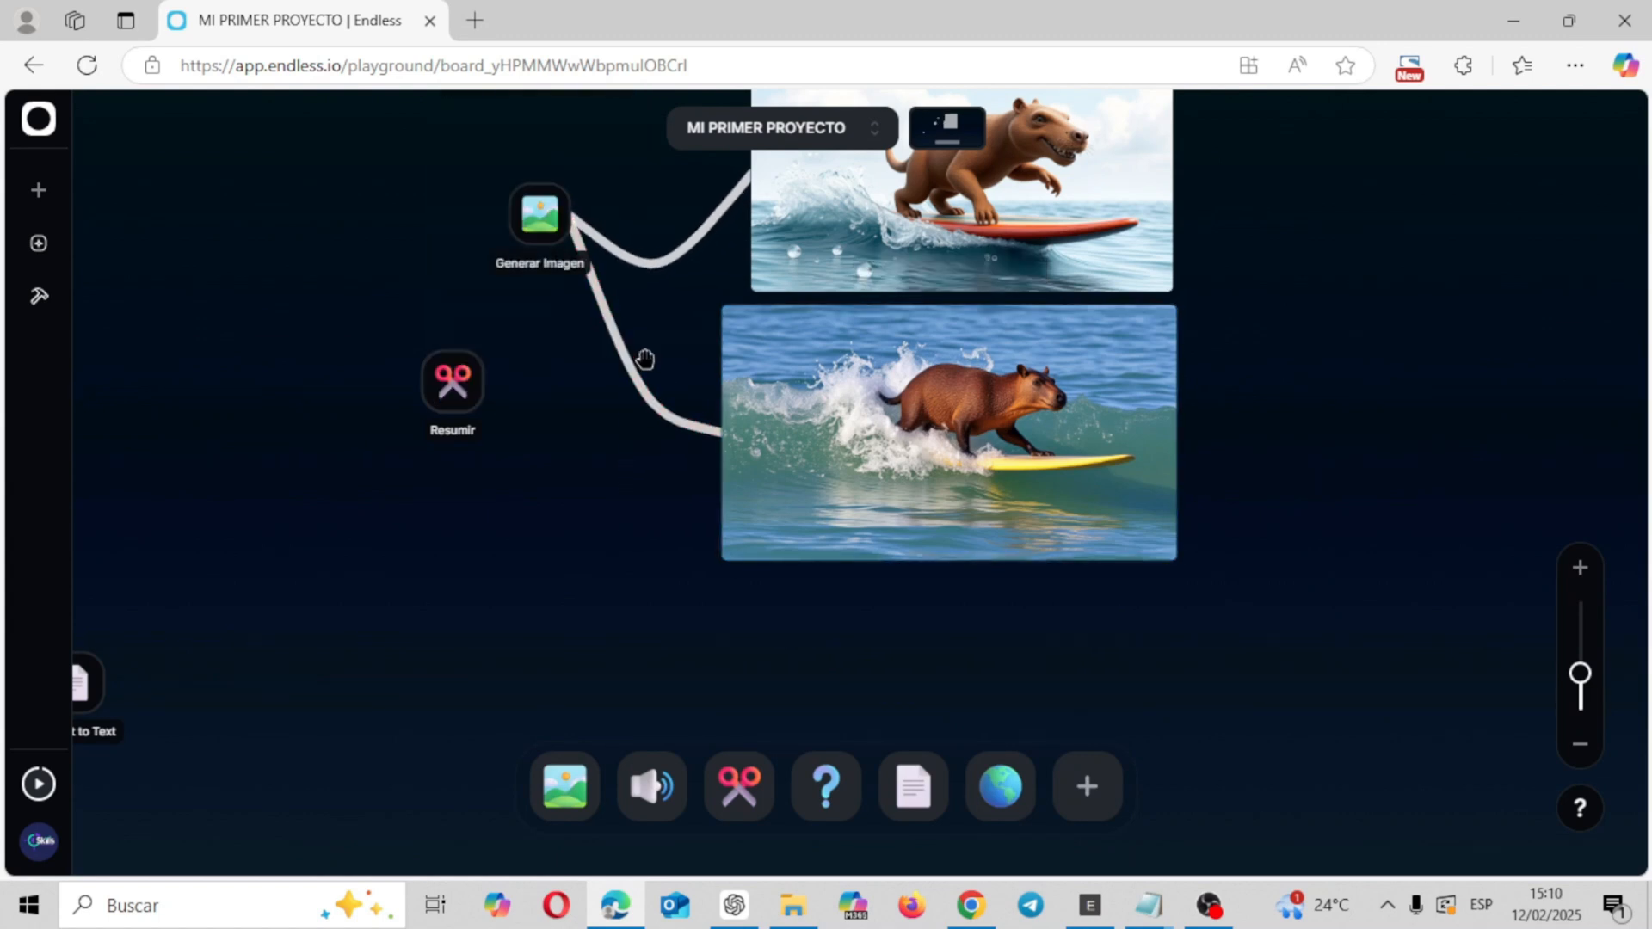
click(549, 237)
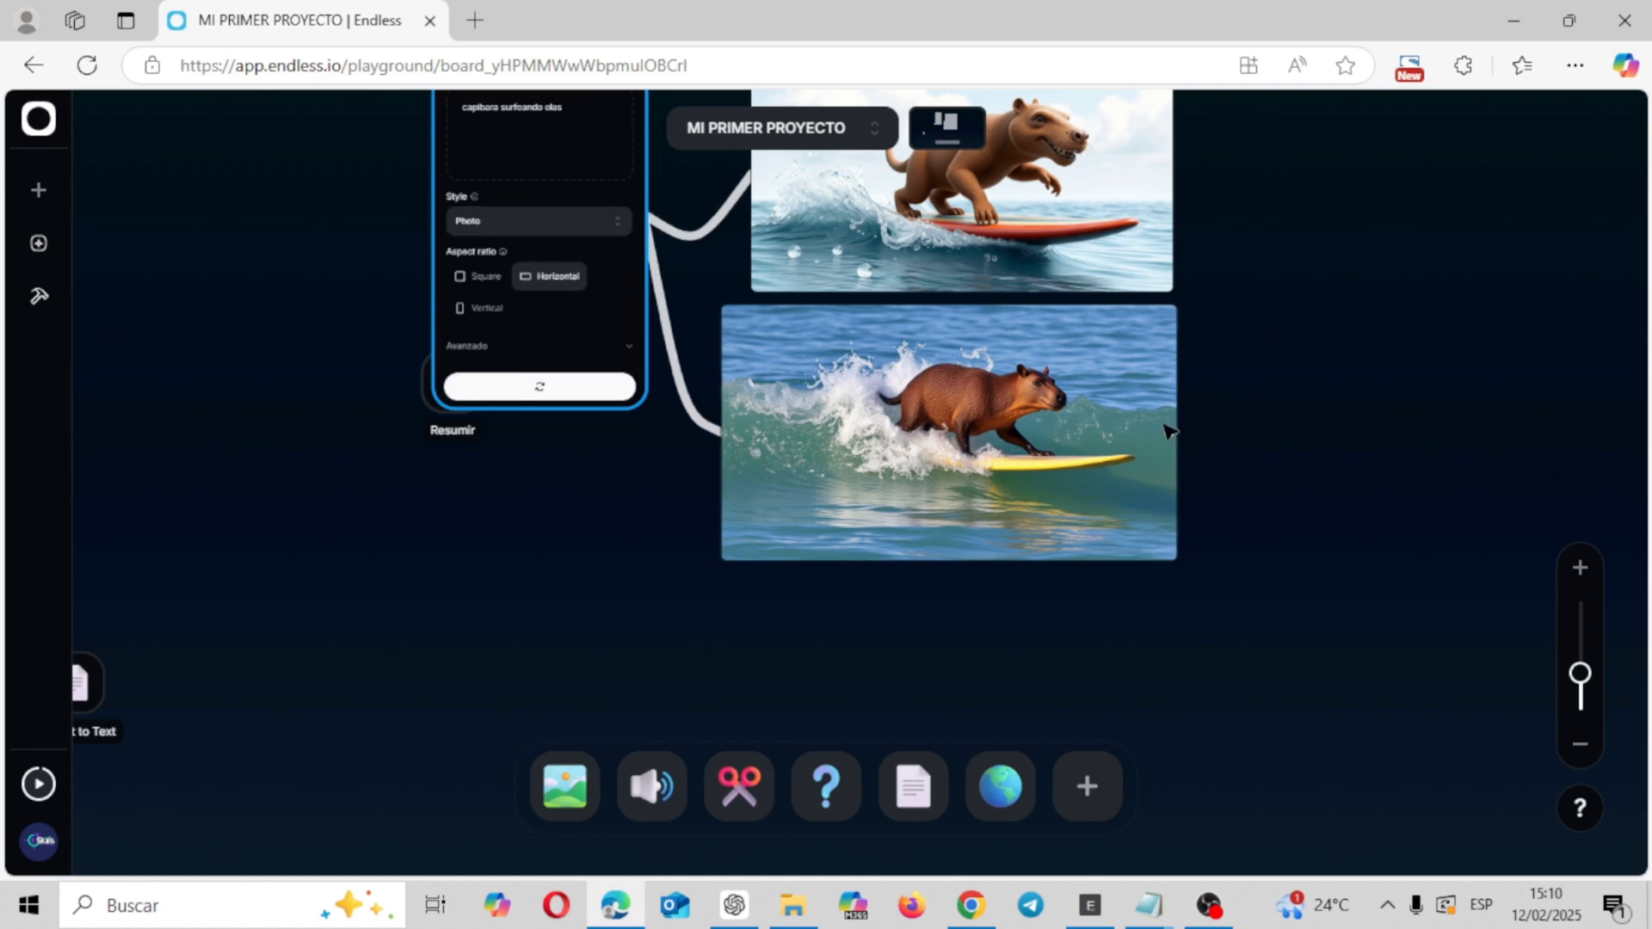
drag(1579, 674, 1580, 665)
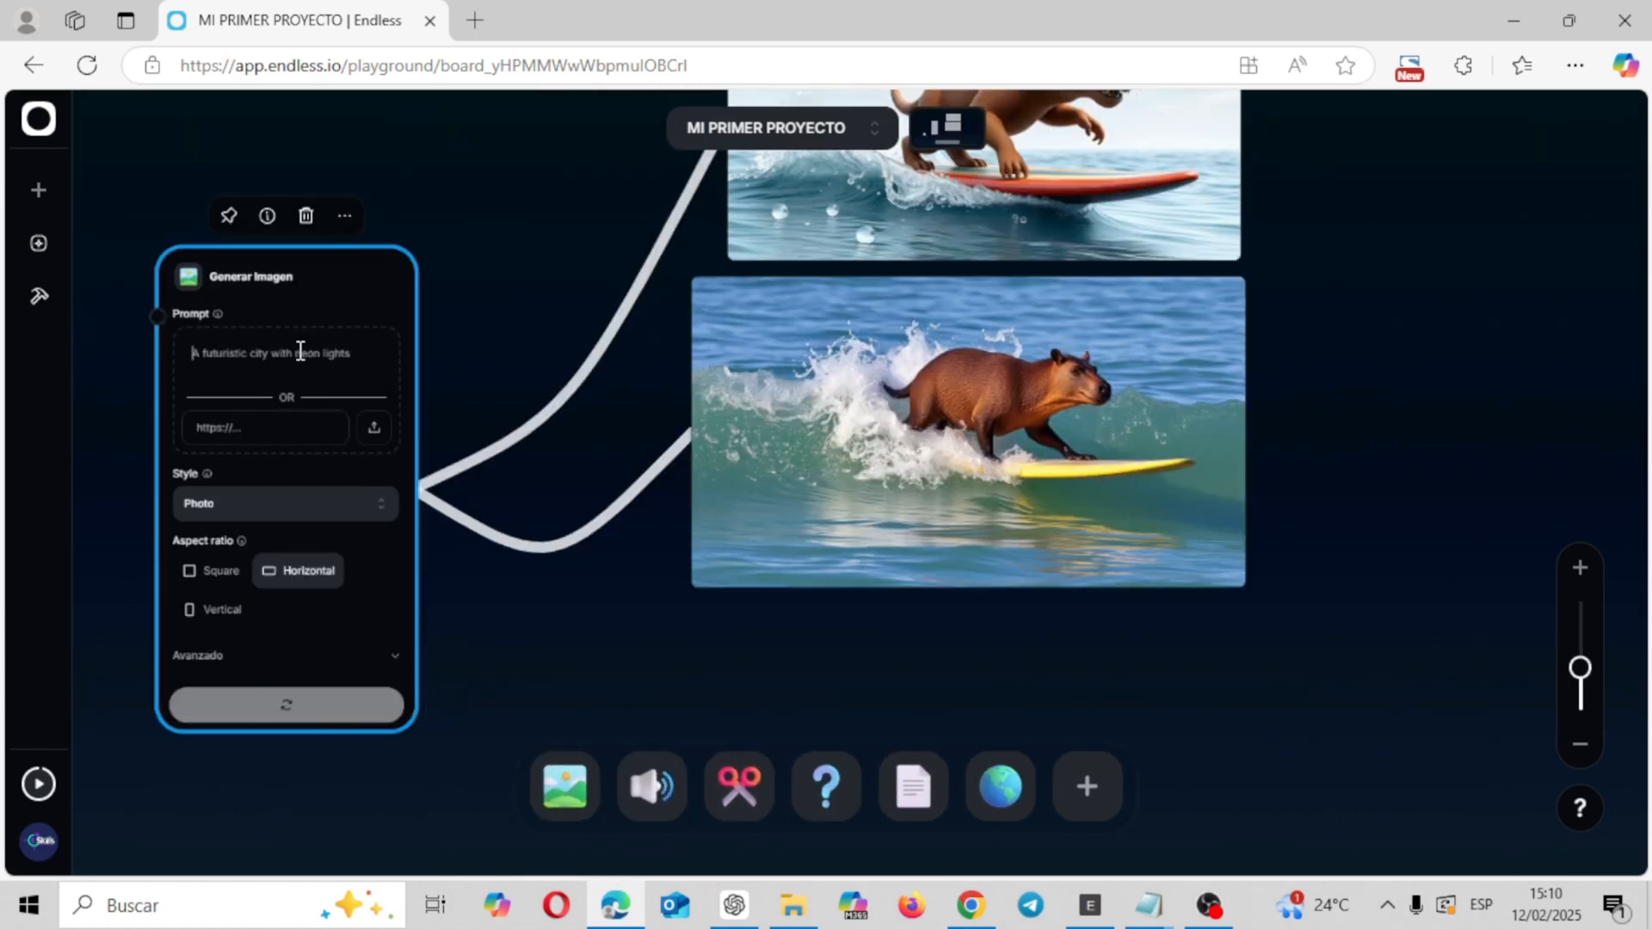
key(ctrl+v)
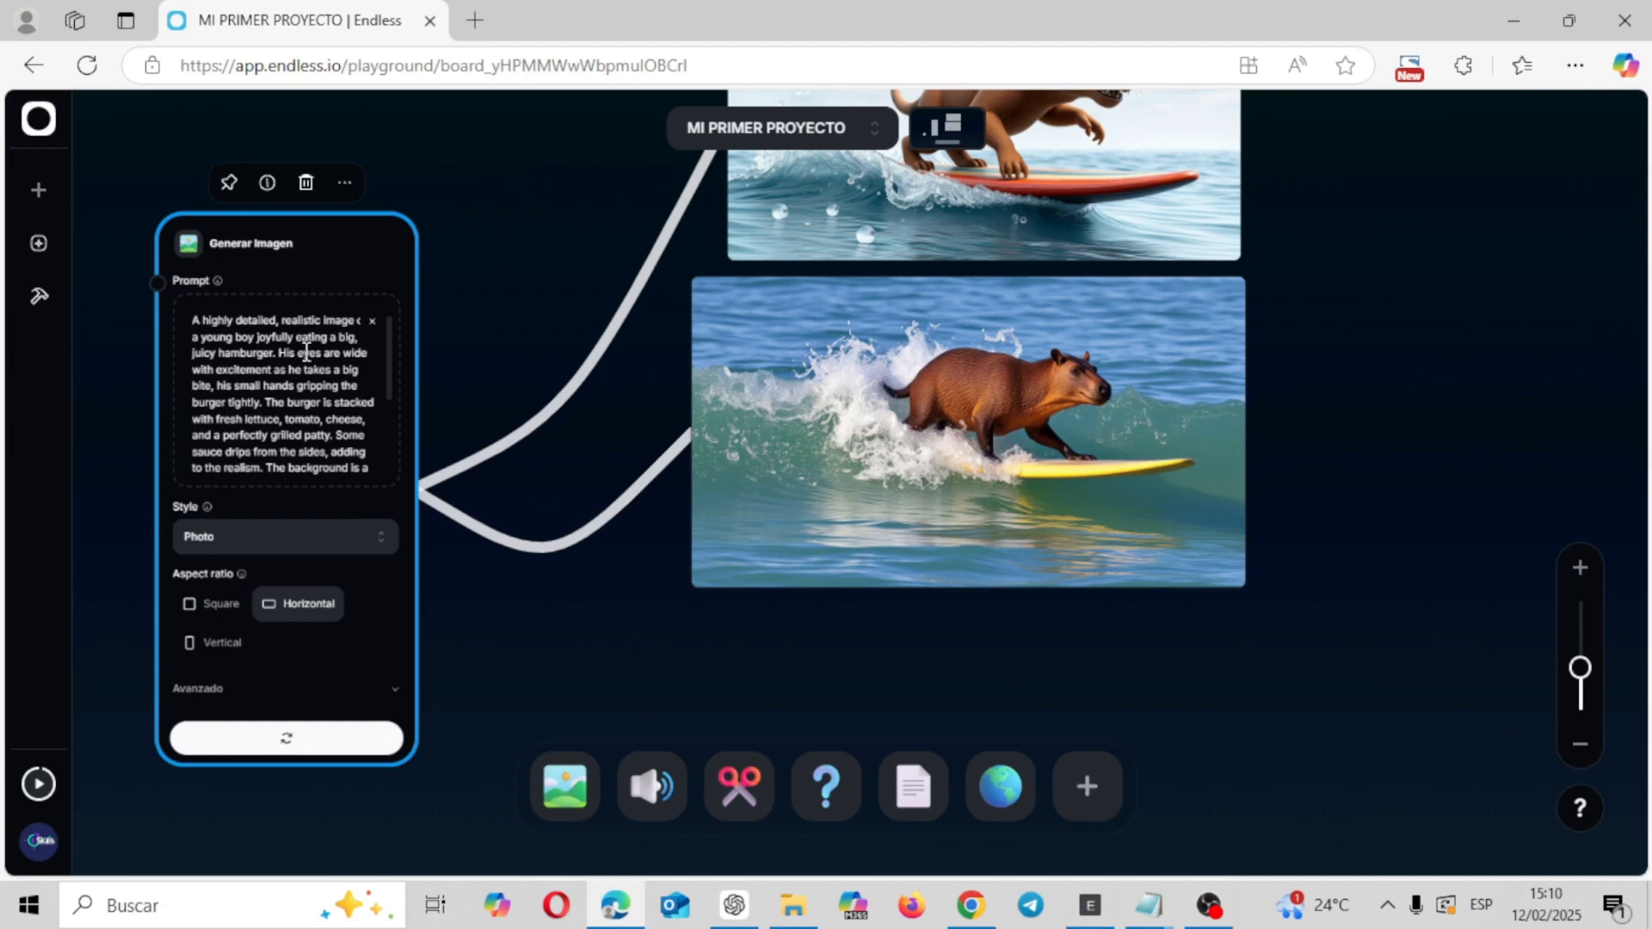
- Keep the Photo style and Horizontal aspect ratio, turn on the advanced Enhance prompt option, and generate the hamburger image
click(339, 545)
click(274, 618)
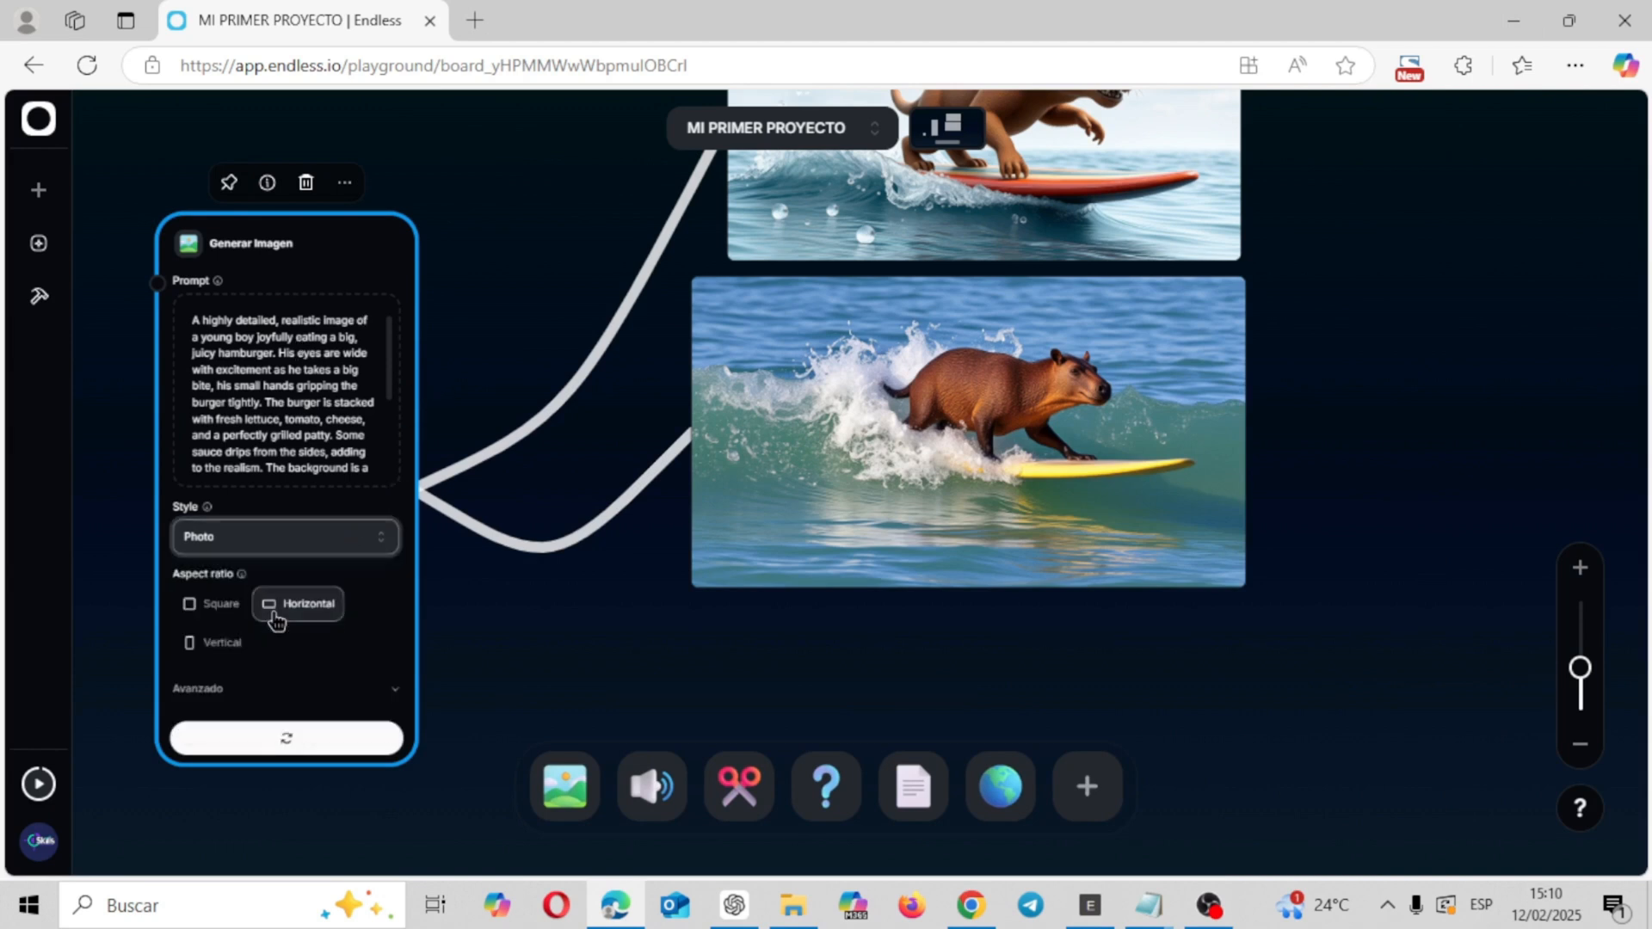
click(302, 622)
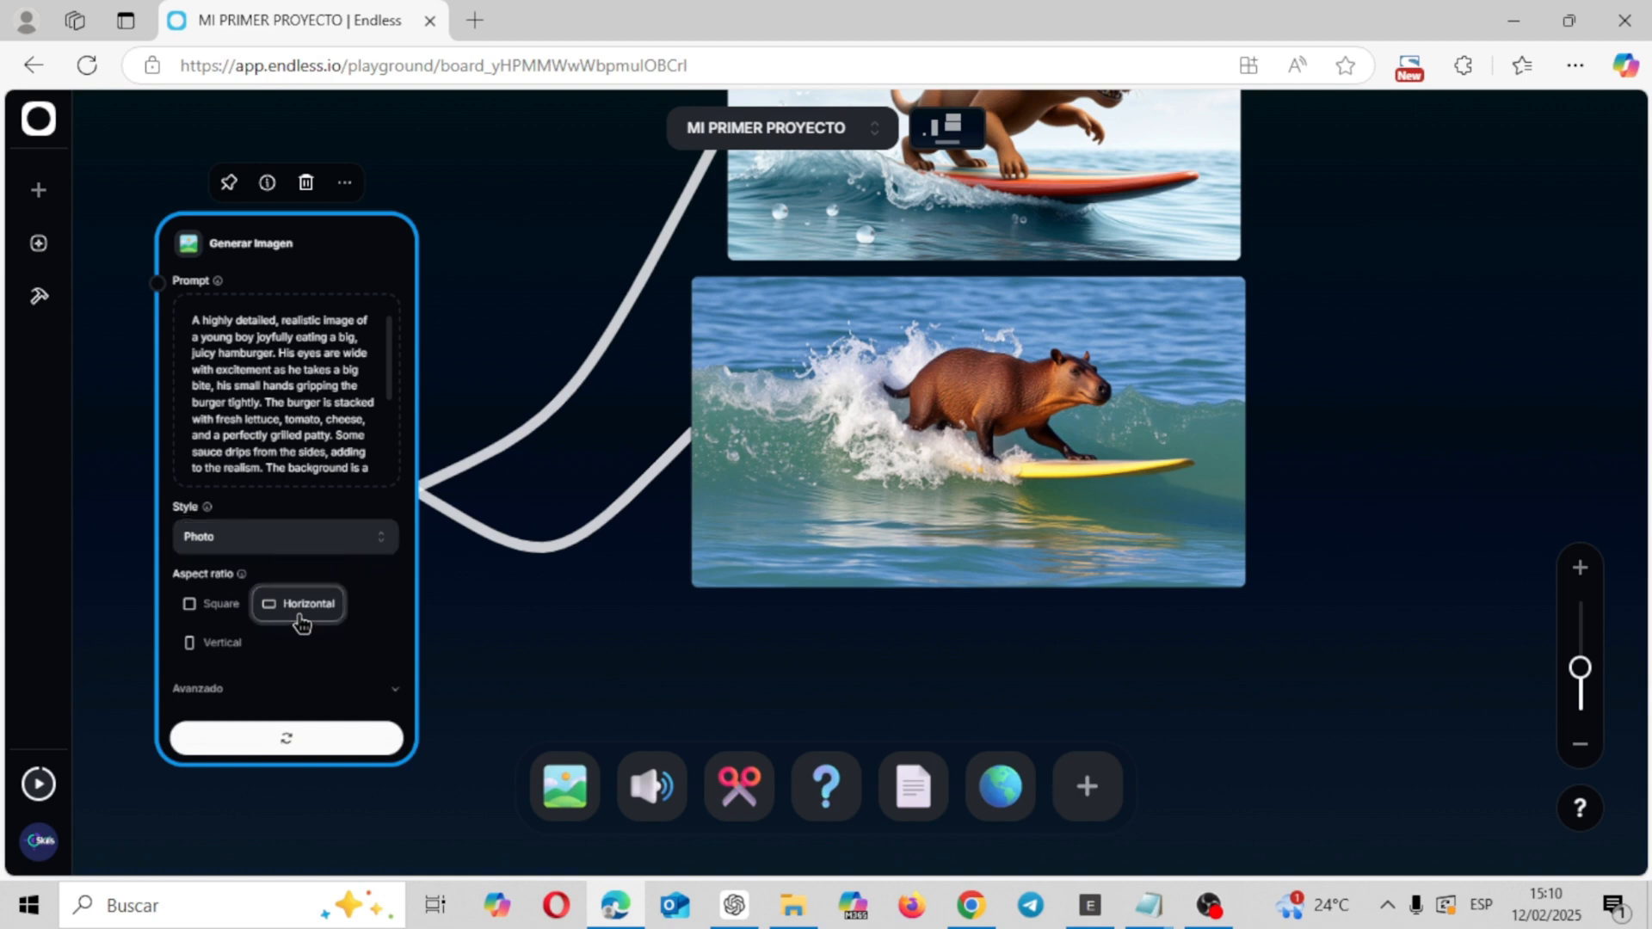
click(395, 693)
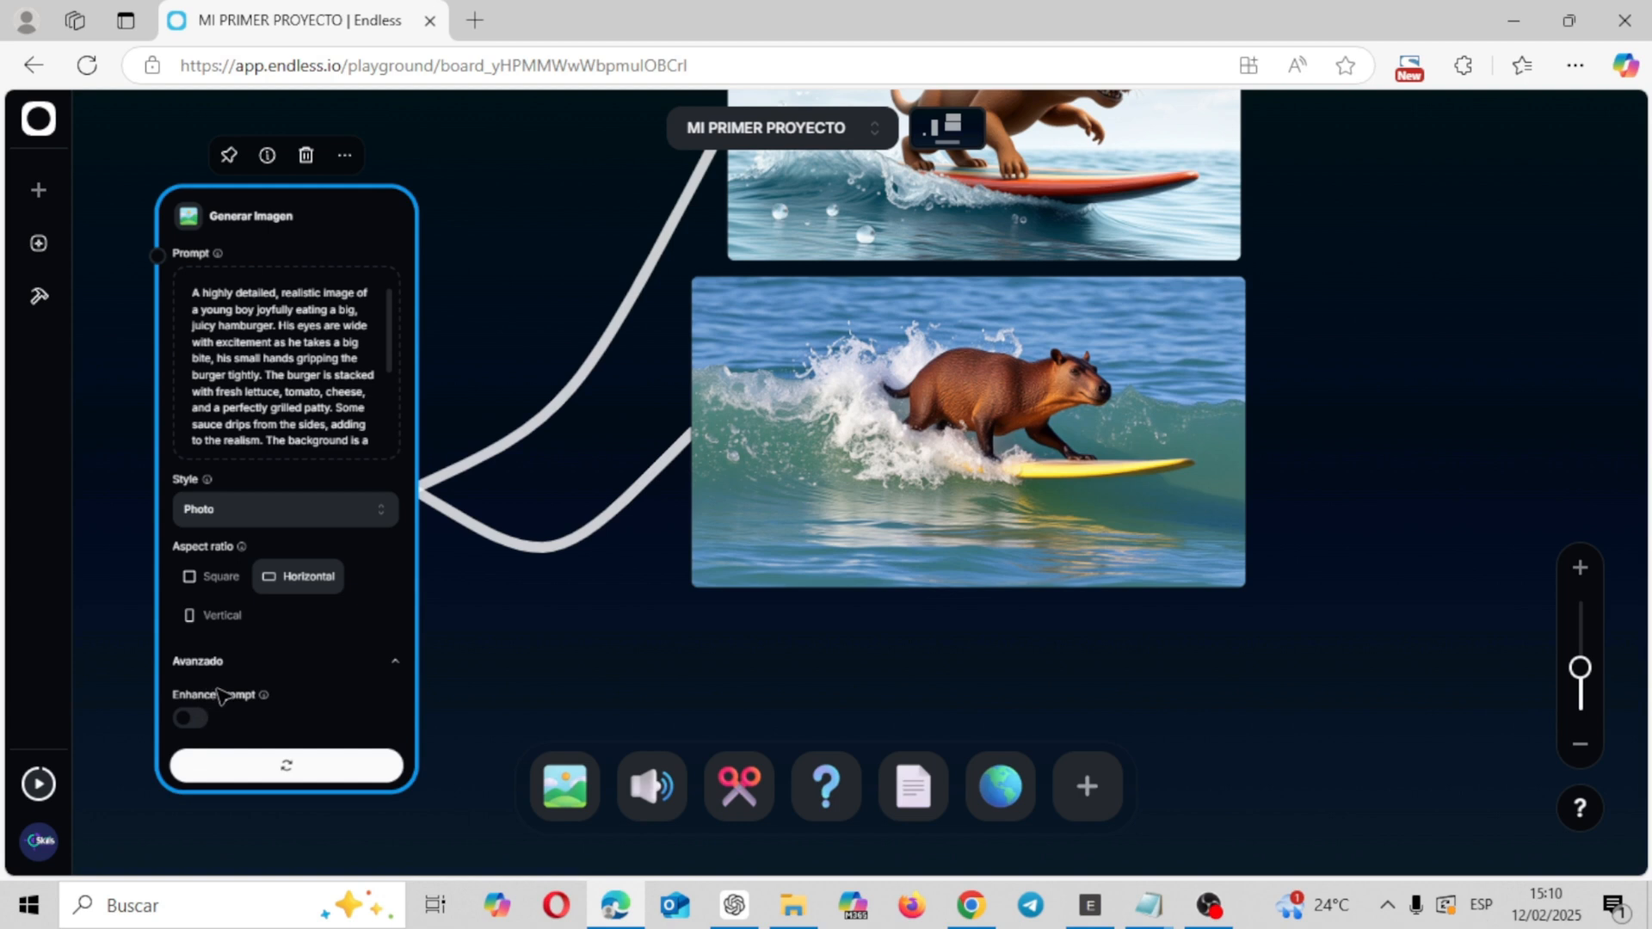
click(198, 719)
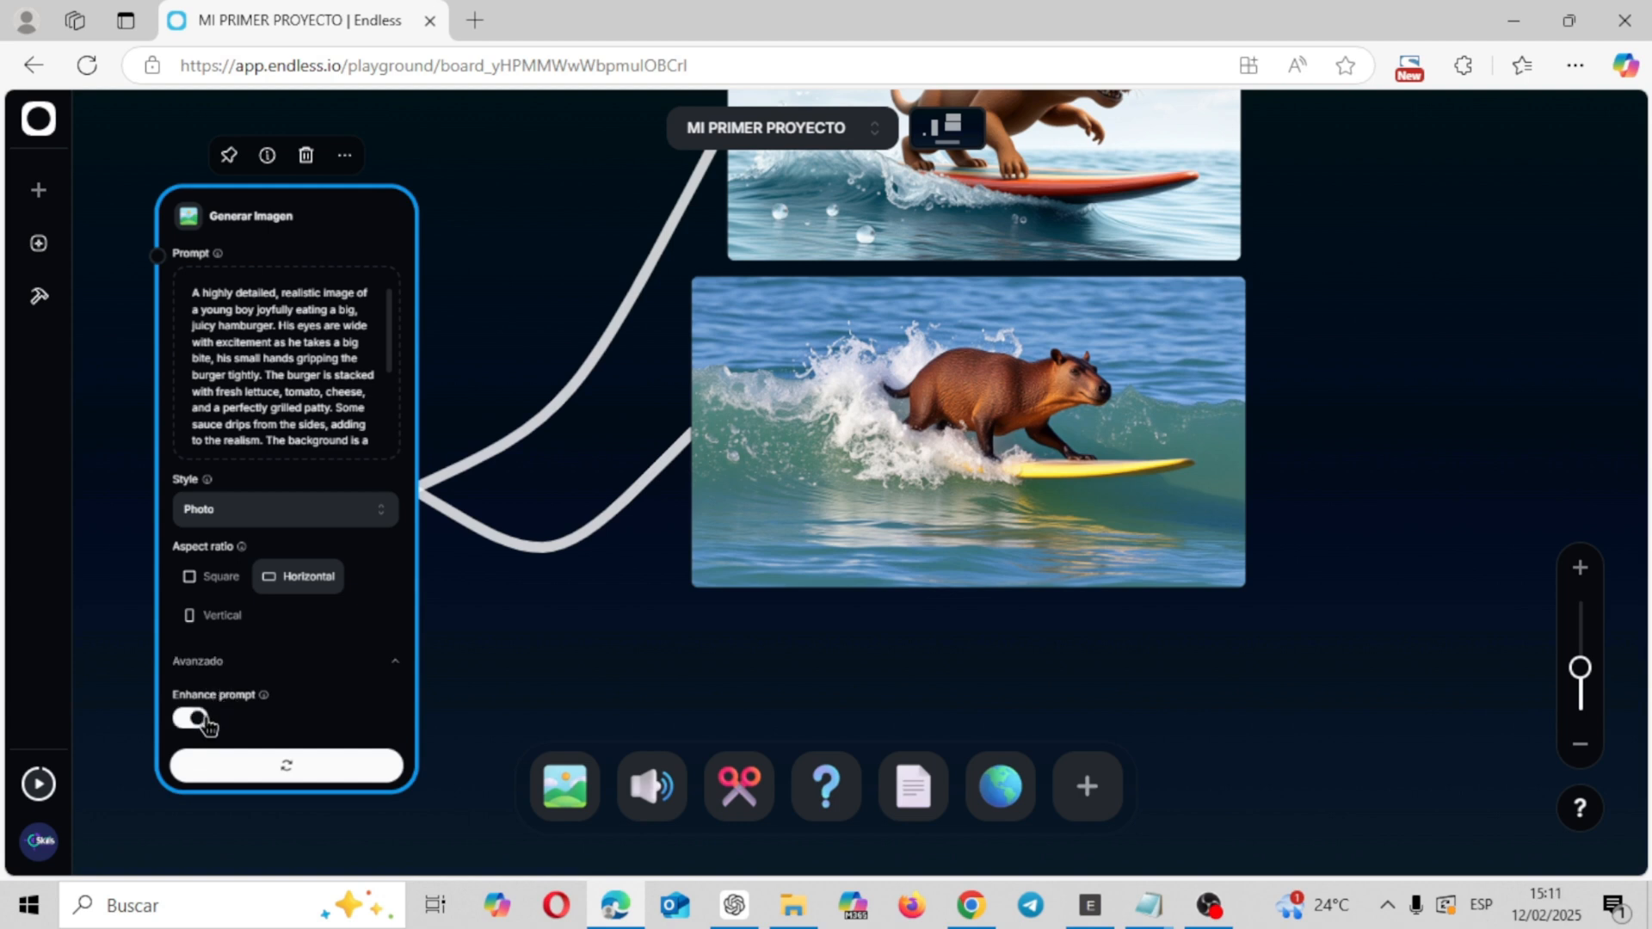
click(287, 769)
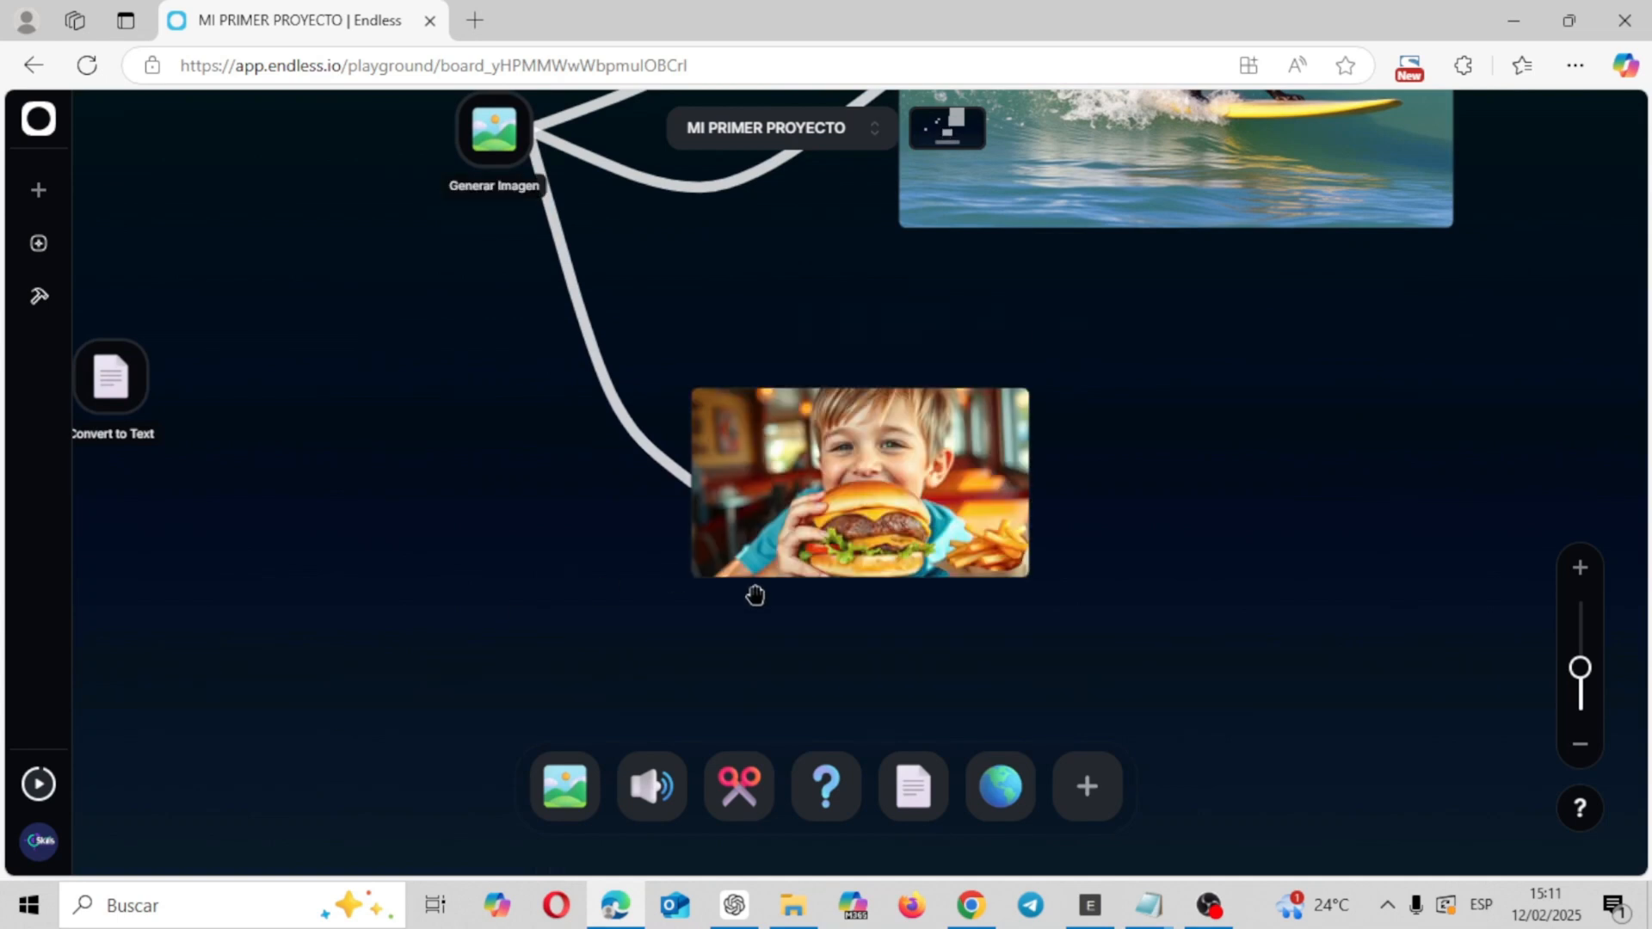
- Enlarge the horizontal hamburger image to about twice its size and place it below the Generar Imagen mod
click(938, 473)
click(938, 473)
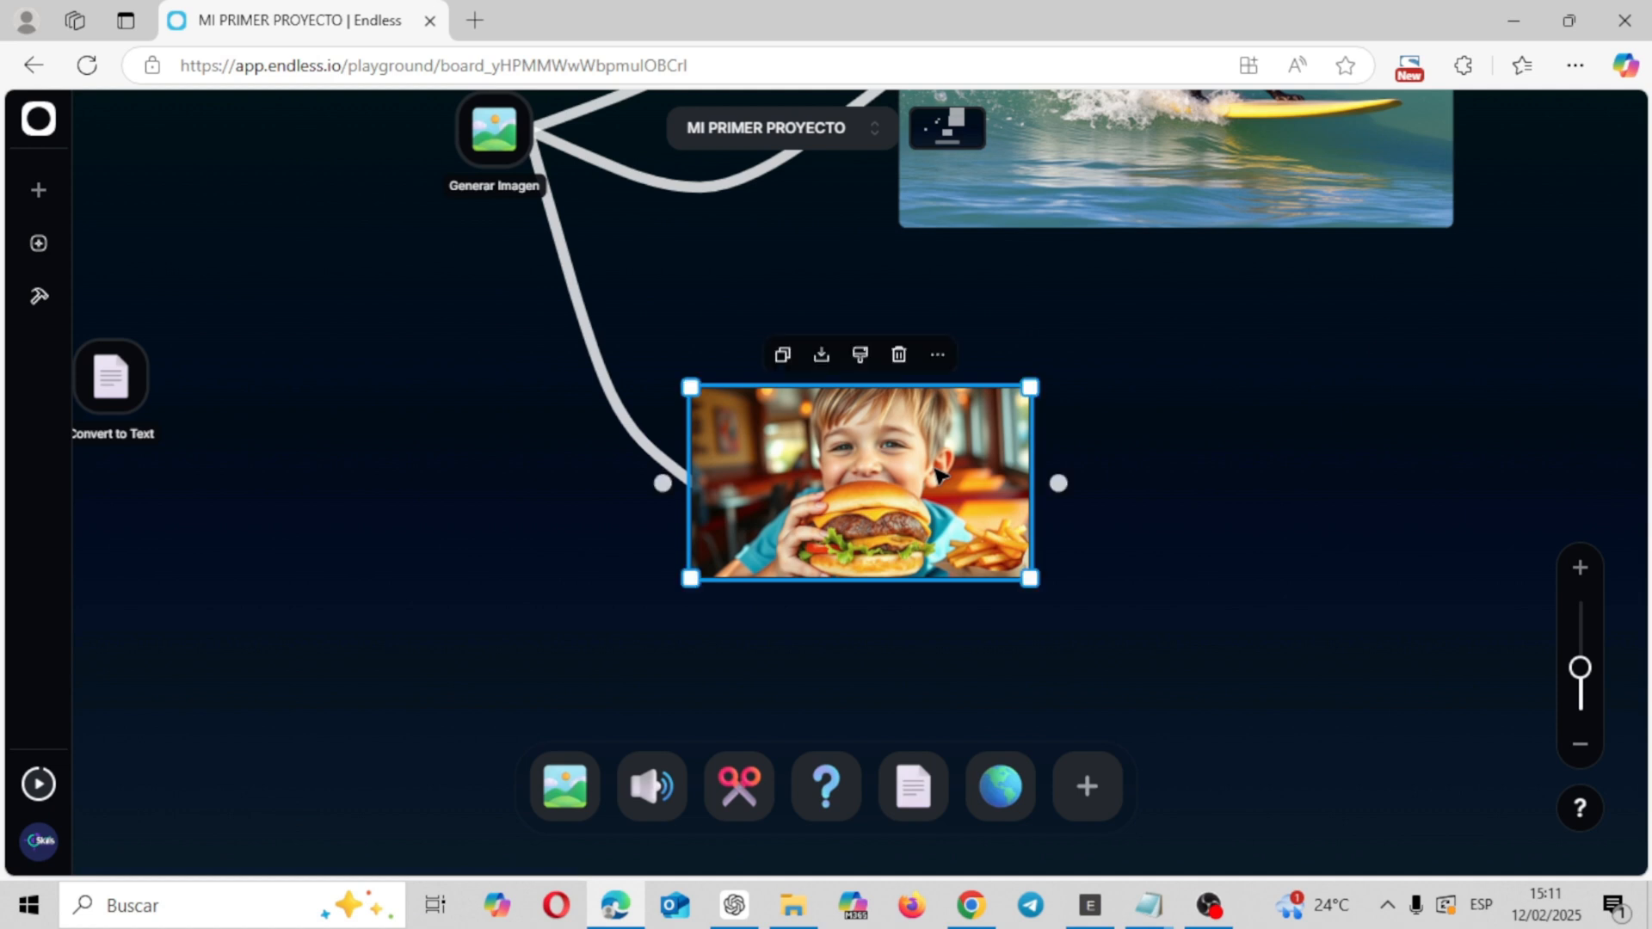
drag(1029, 386, 1381, 181)
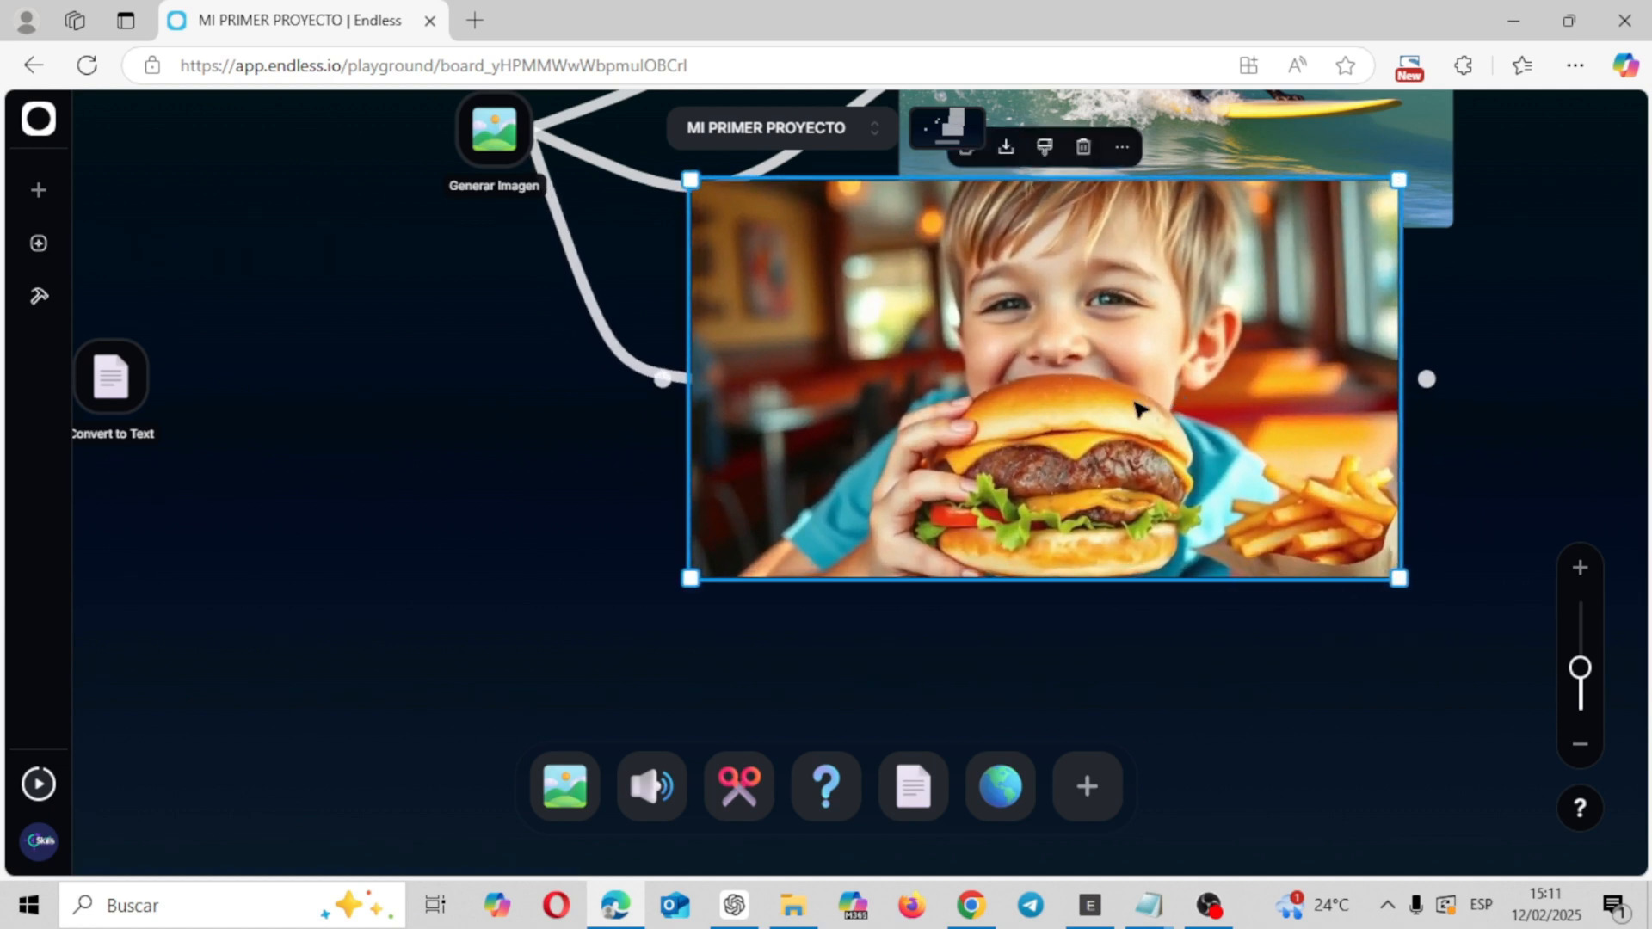
drag(1216, 391, 968, 538)
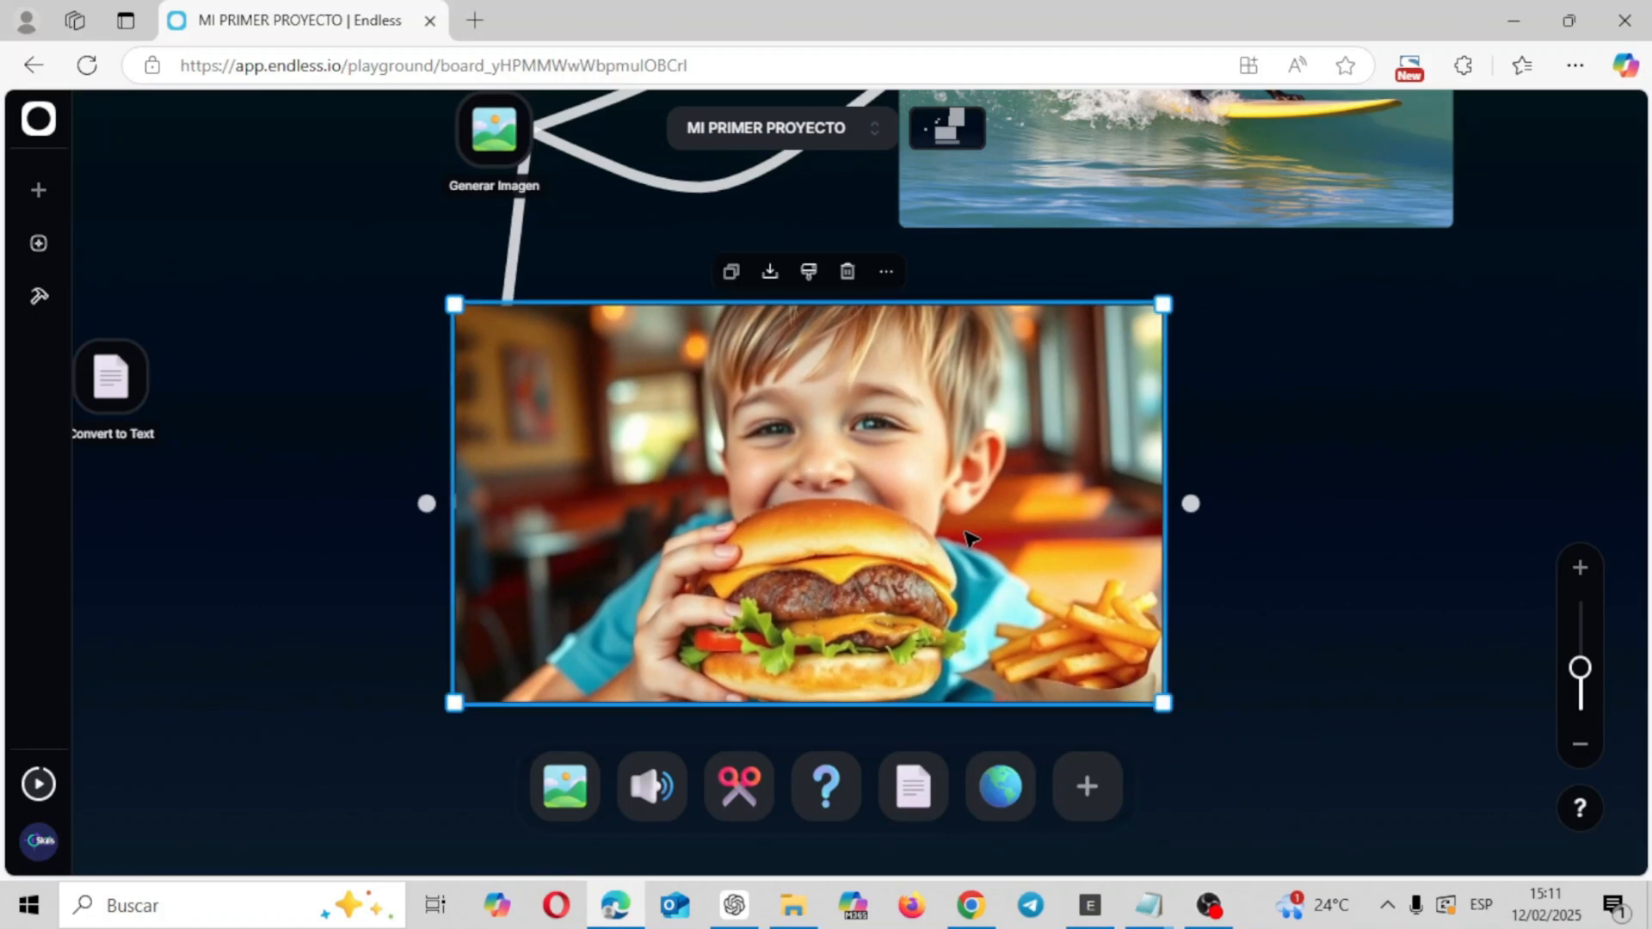
- Set the Generar Imagen style to Digital Art and the aspect ratio to Vertical, and generate the hamburger image again
mouse_move(1587, 668)
mouse_down()
mouse_move(1588, 707)
mouse_move(1581, 675)
mouse_up()
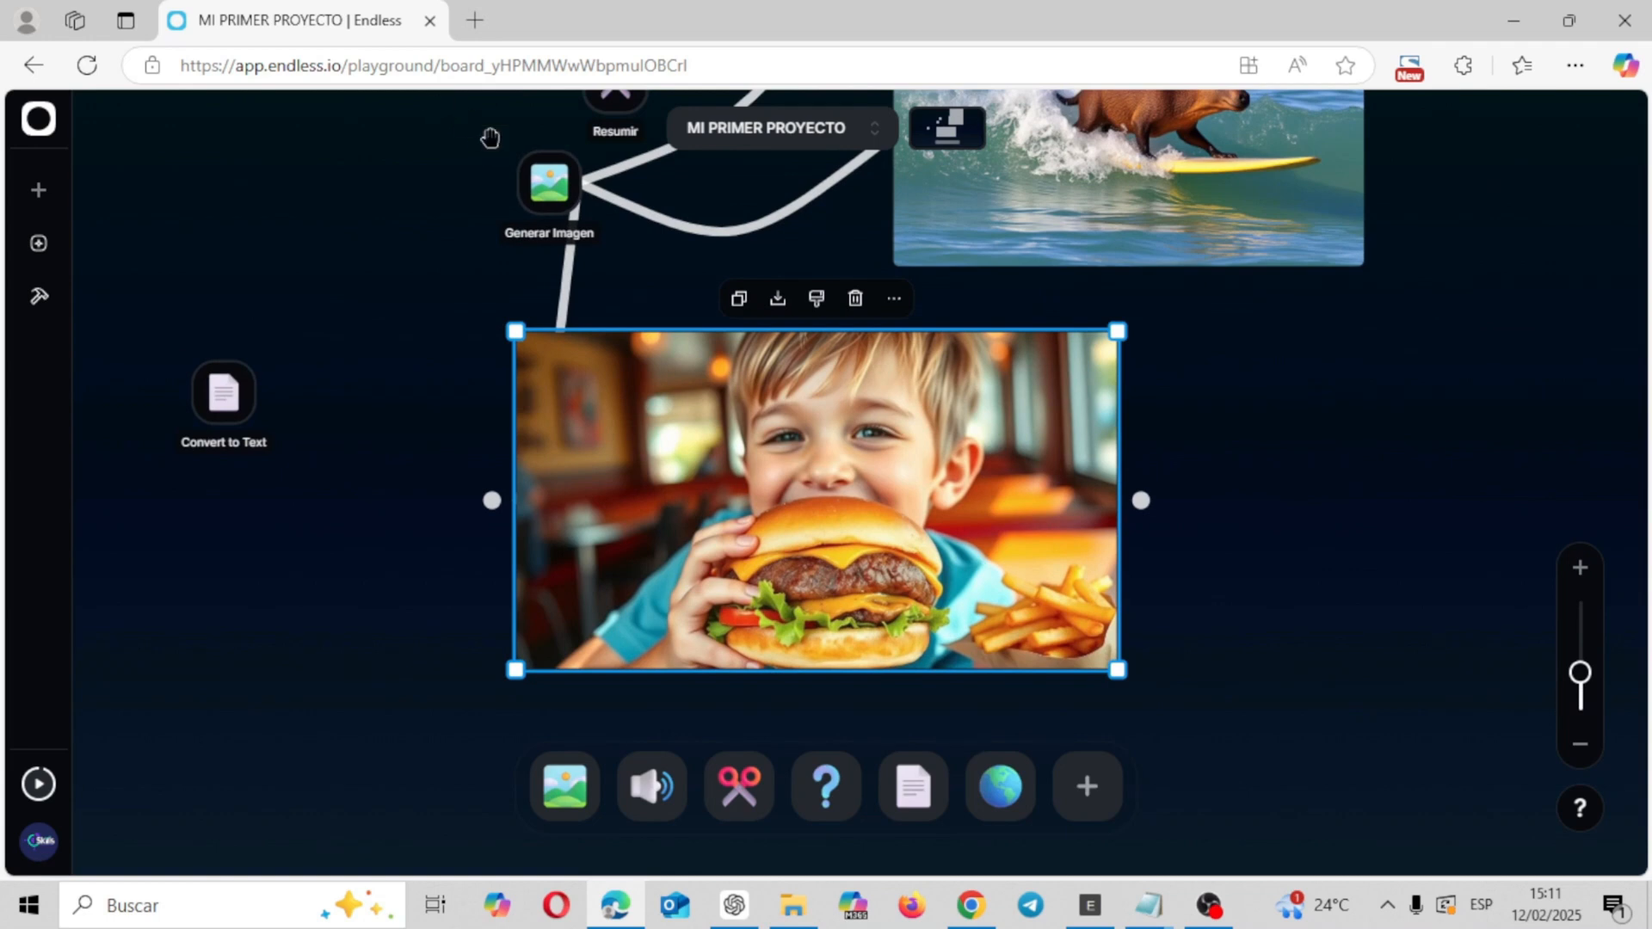
click(545, 178)
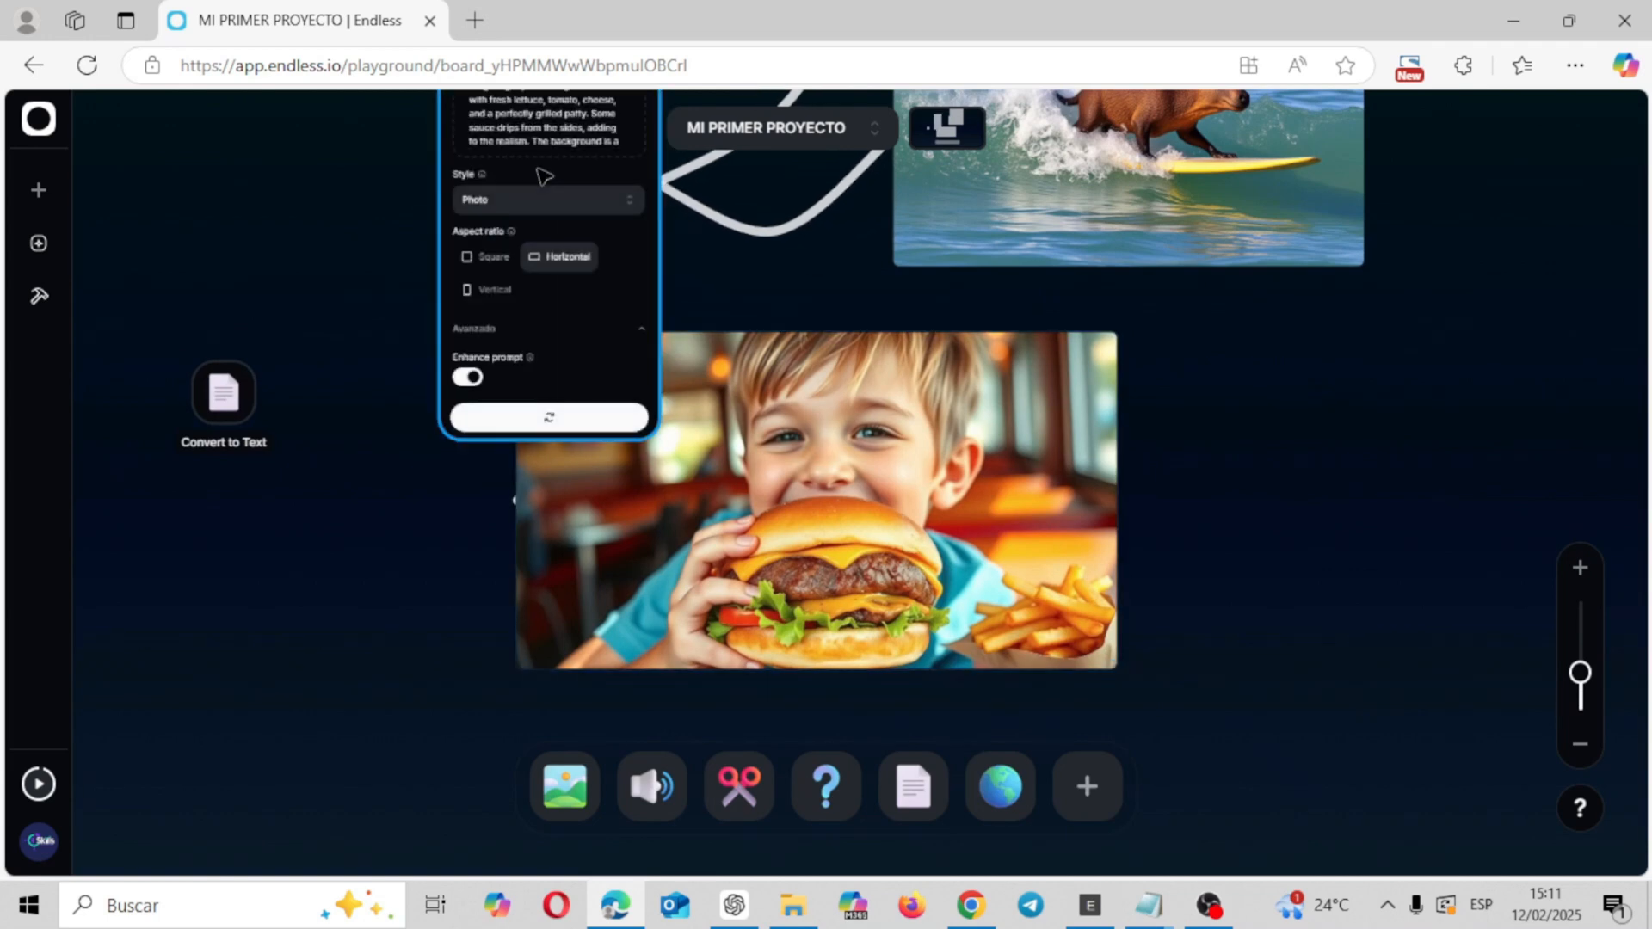
click(571, 214)
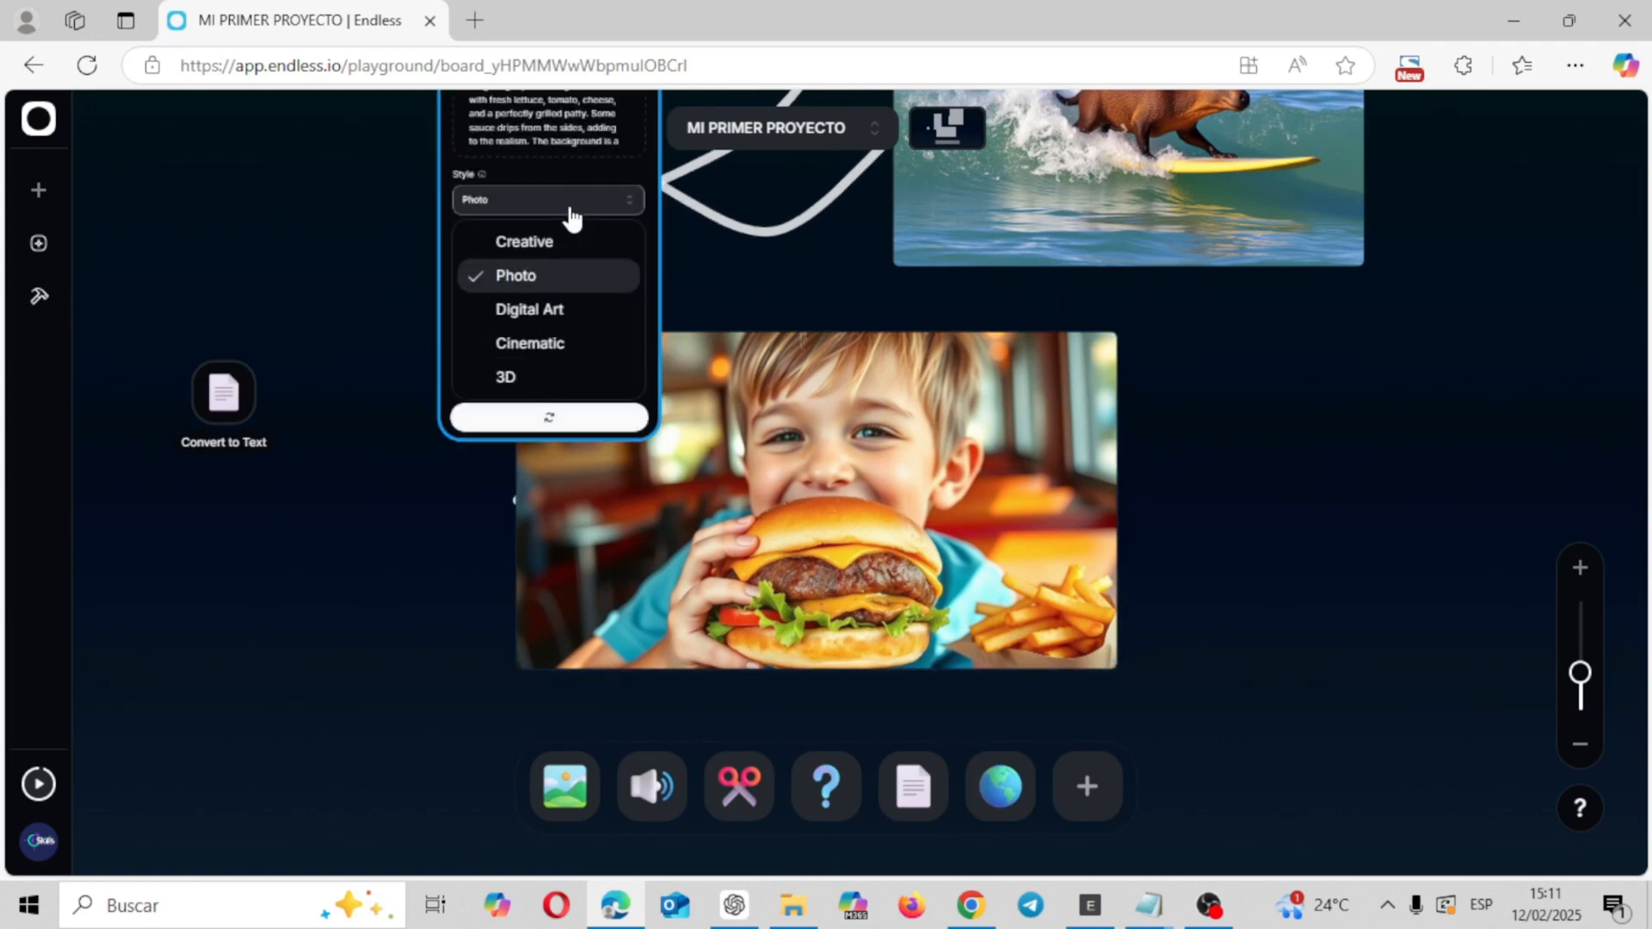
click(568, 317)
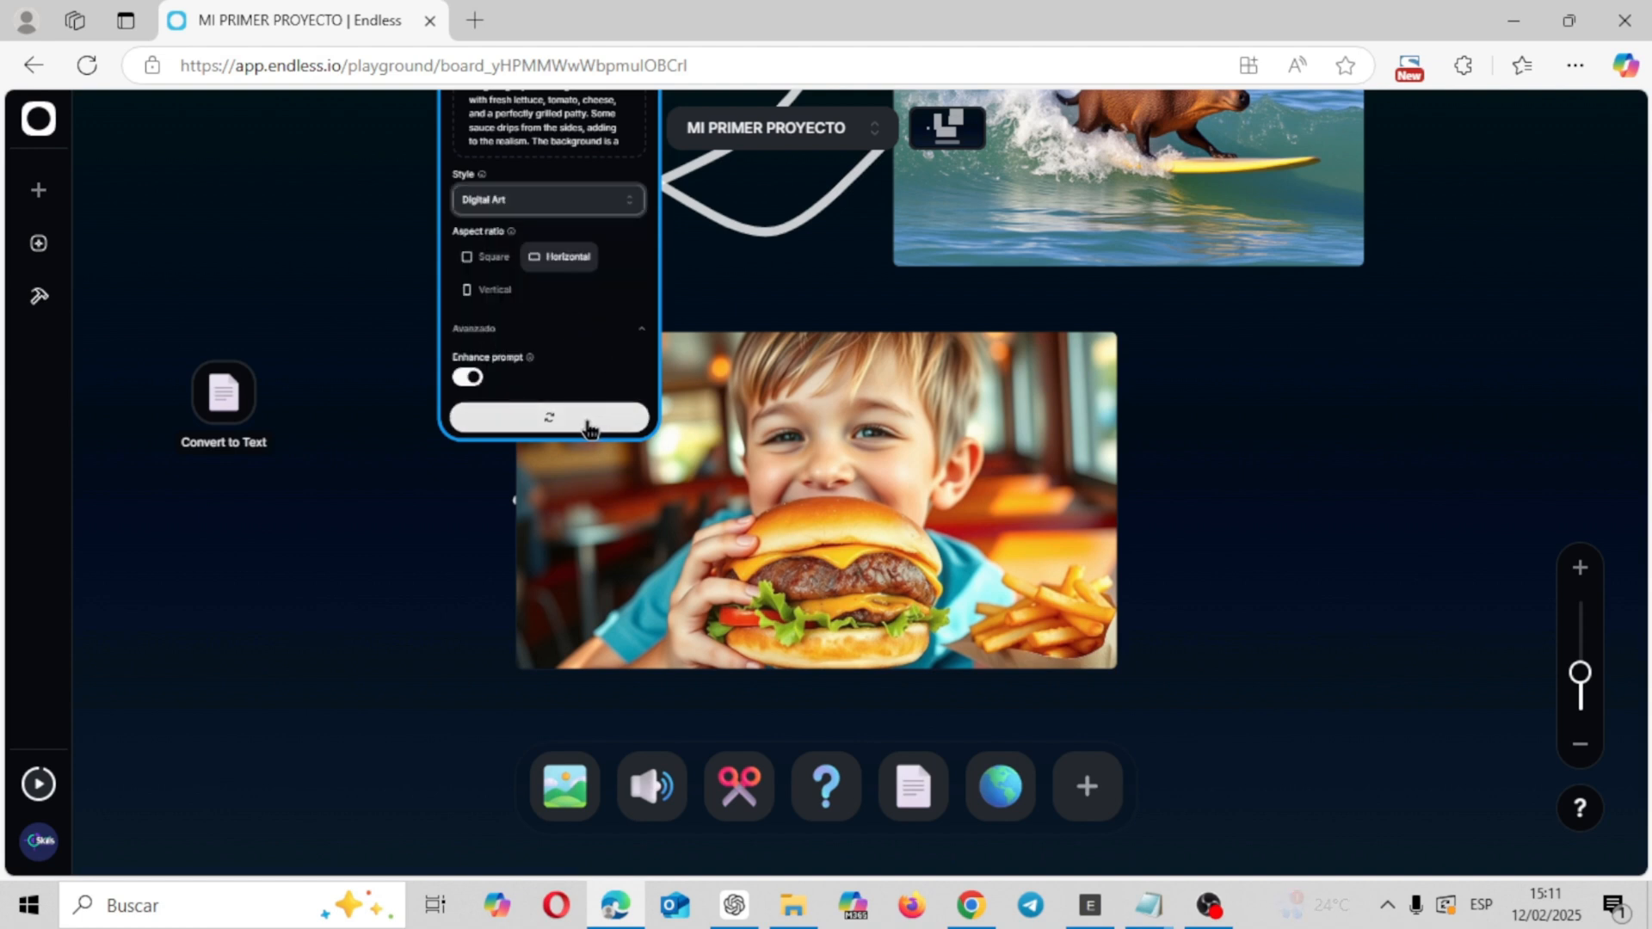
click(489, 289)
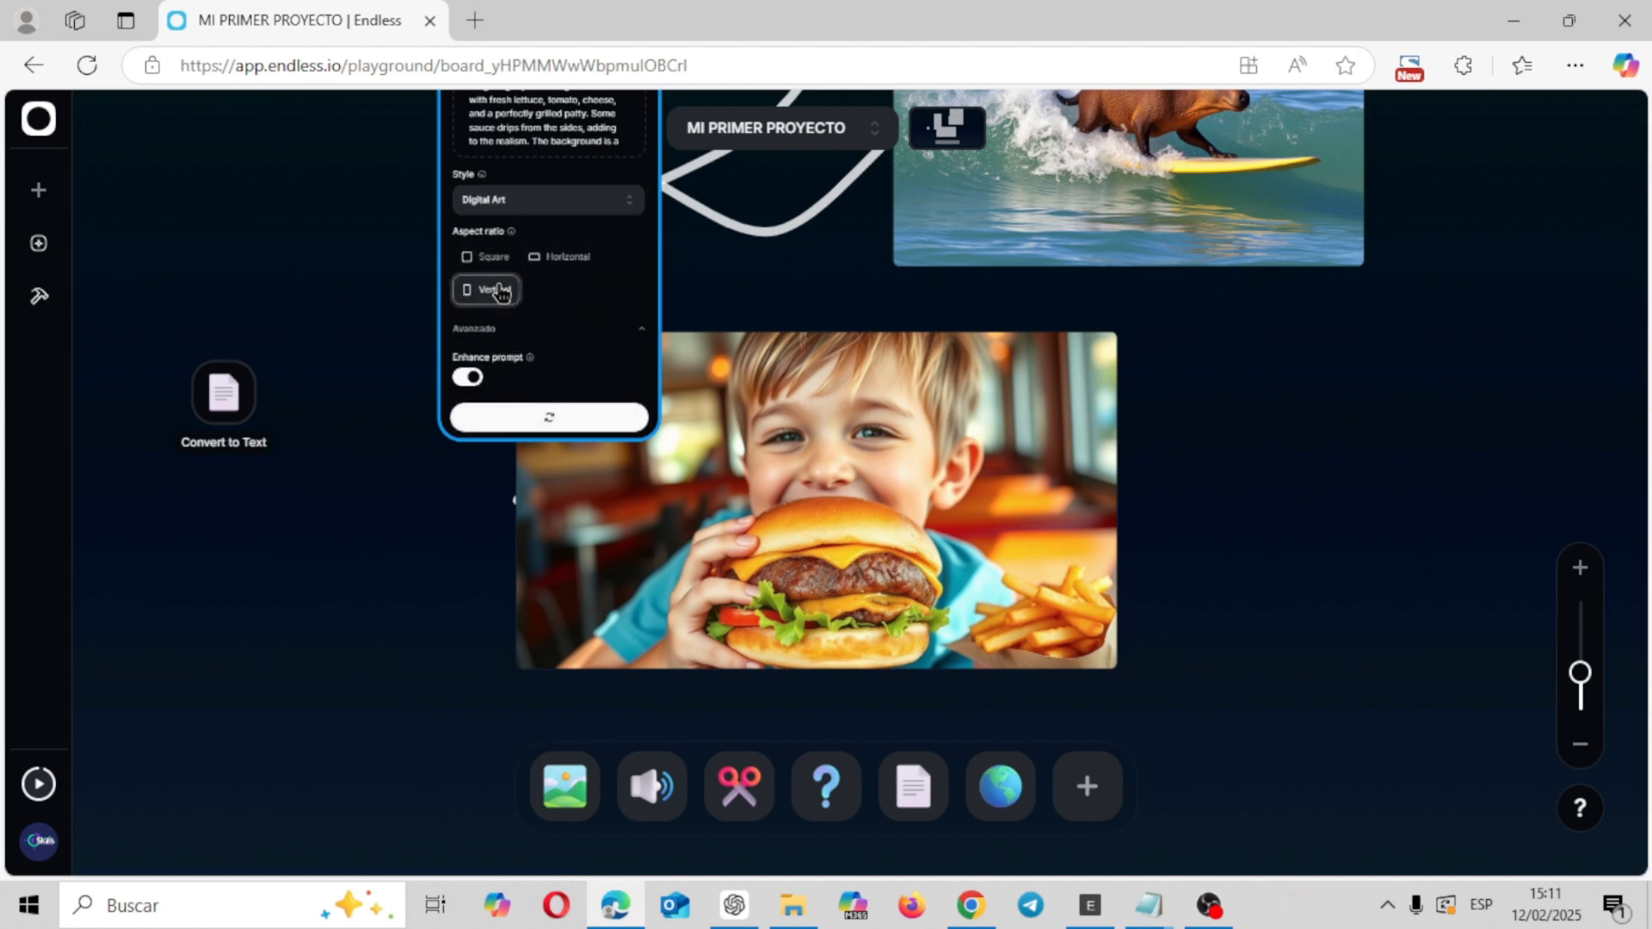
click(576, 419)
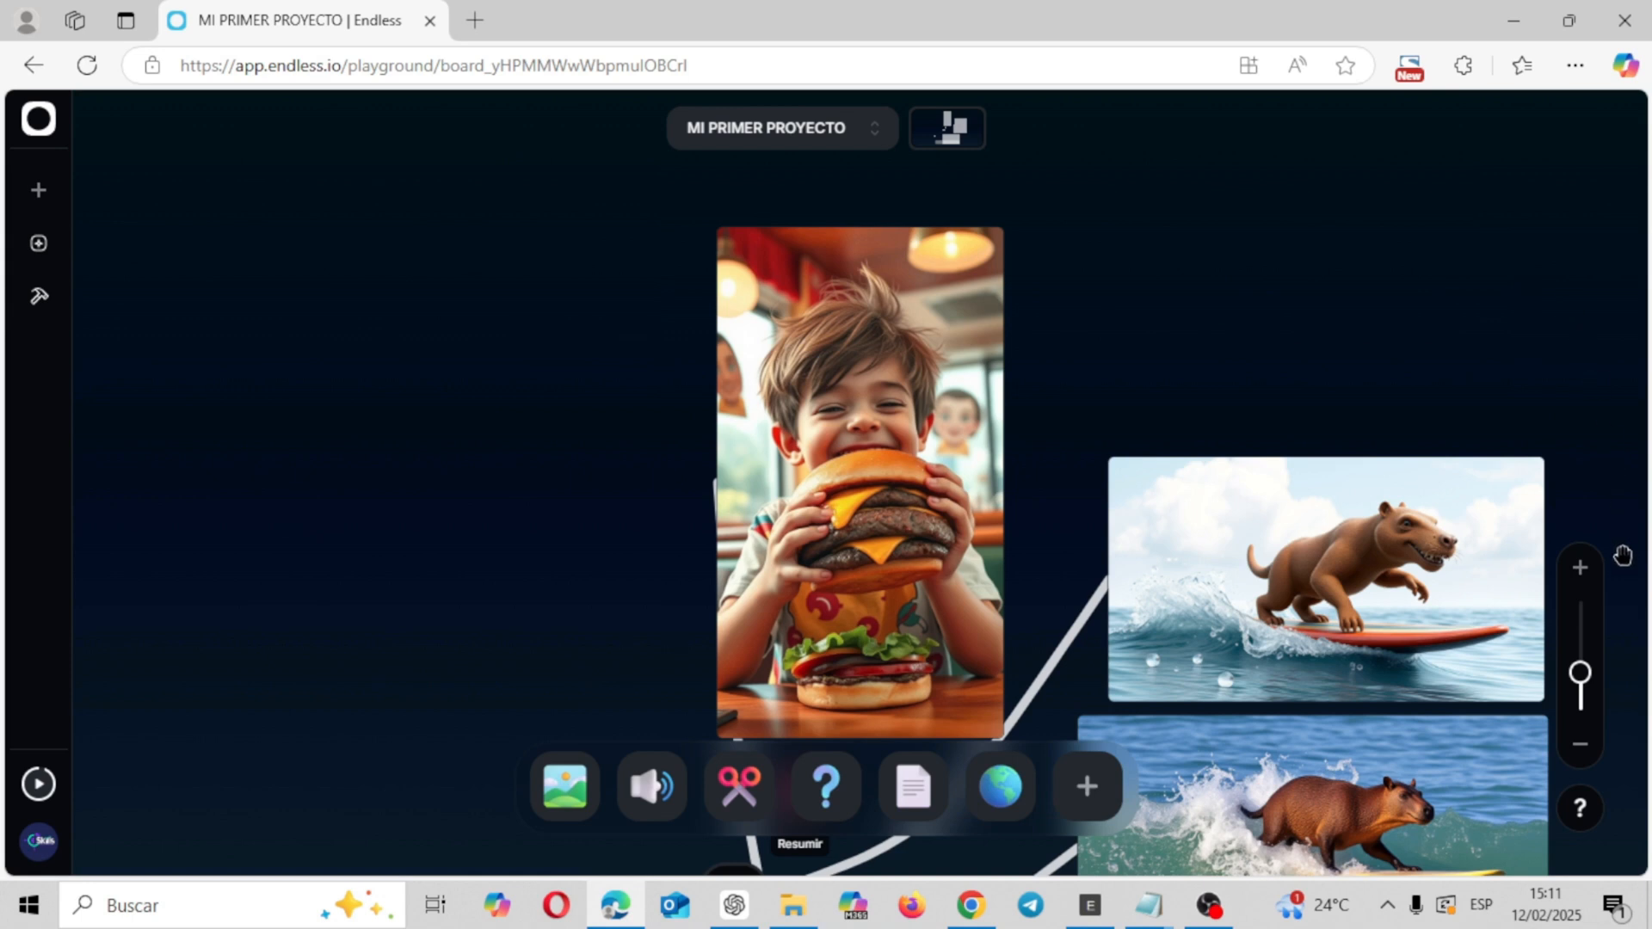
- Move the vertical hamburger image slightly upward and shift the Generar Imagen mod to the left on the board
drag(1590, 683, 1591, 705)
drag(847, 516, 836, 482)
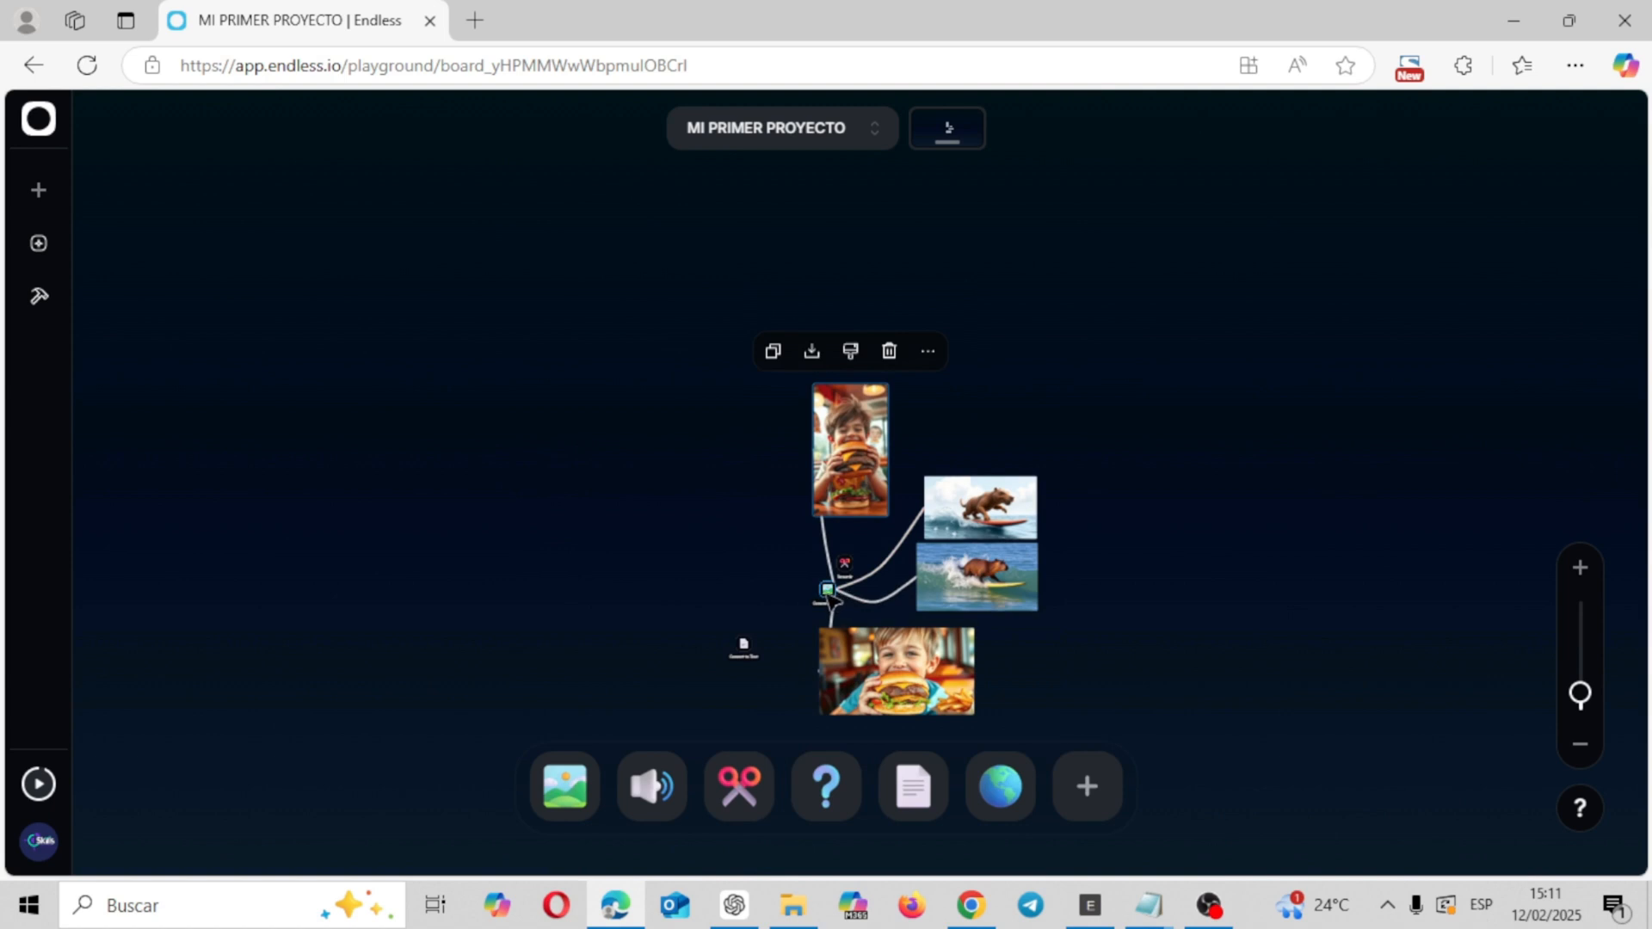
drag(828, 590, 789, 590)
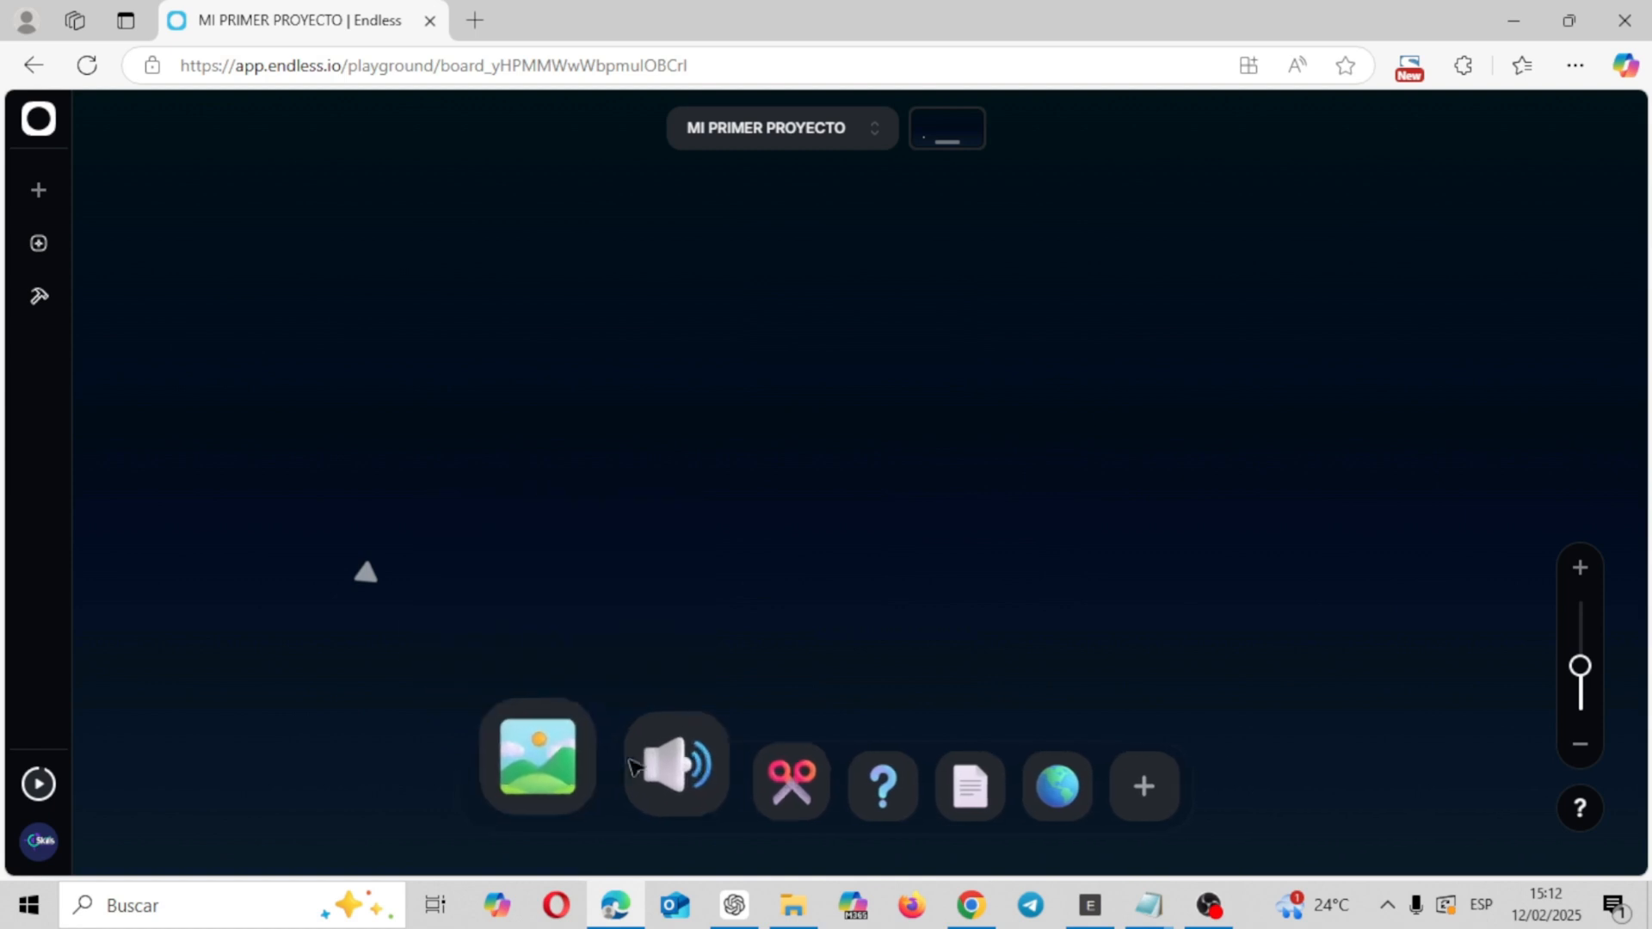
- Place the Convertir a Voz mod in an empty area of the board and paste the Spanish AI channel promotional text as its Text
click(676, 777)
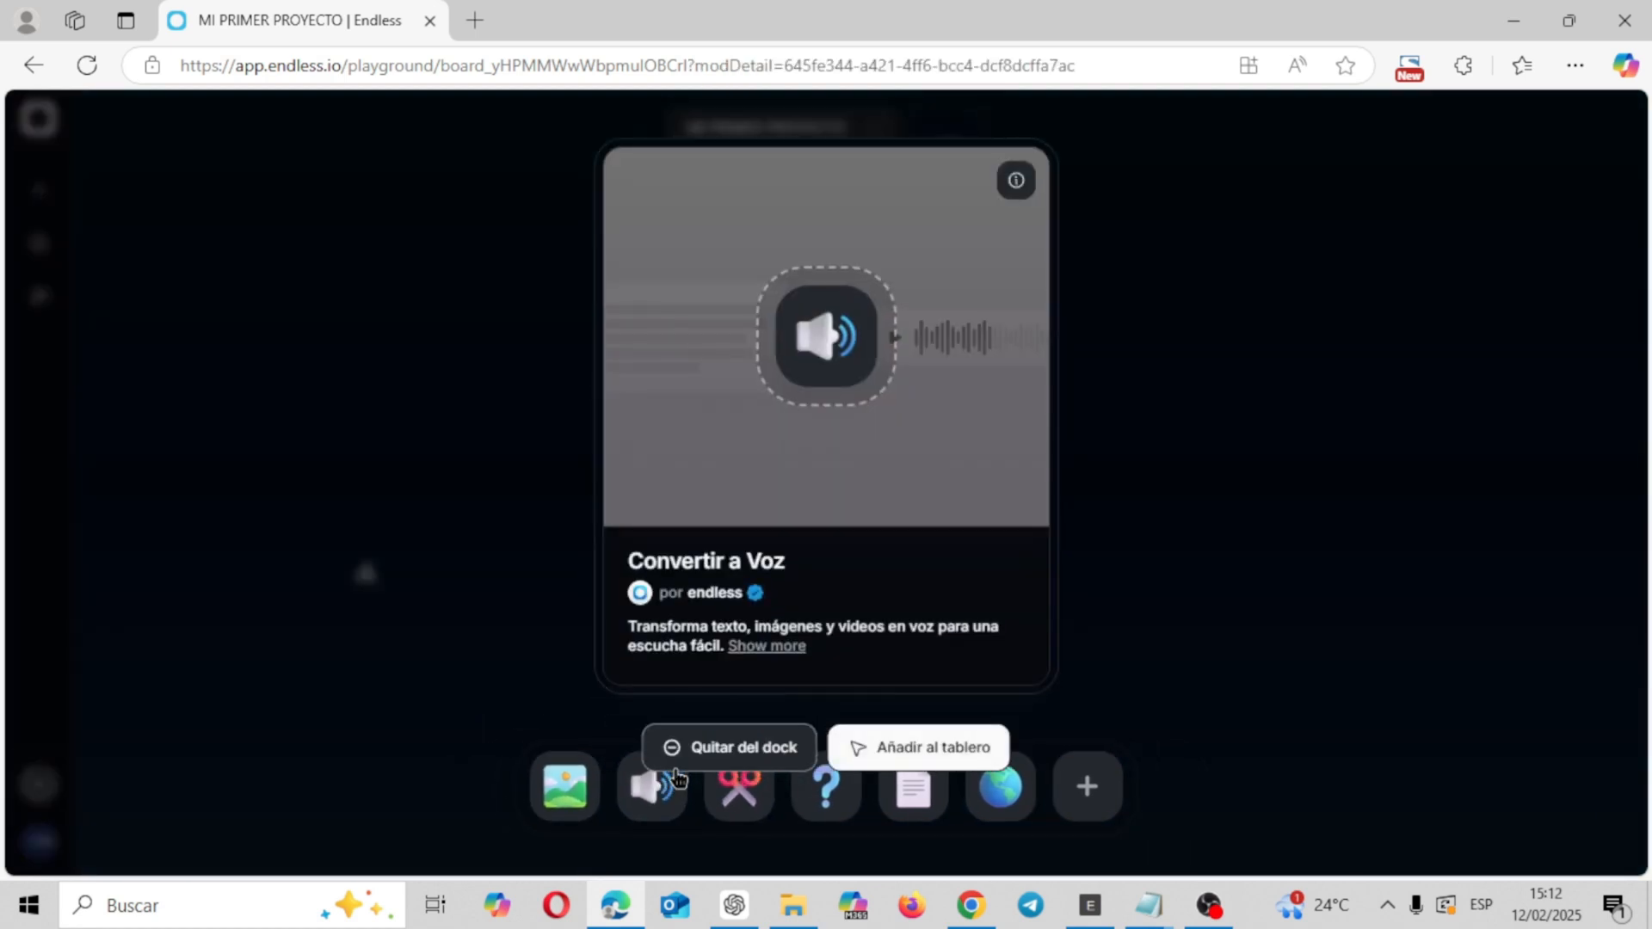
click(845, 338)
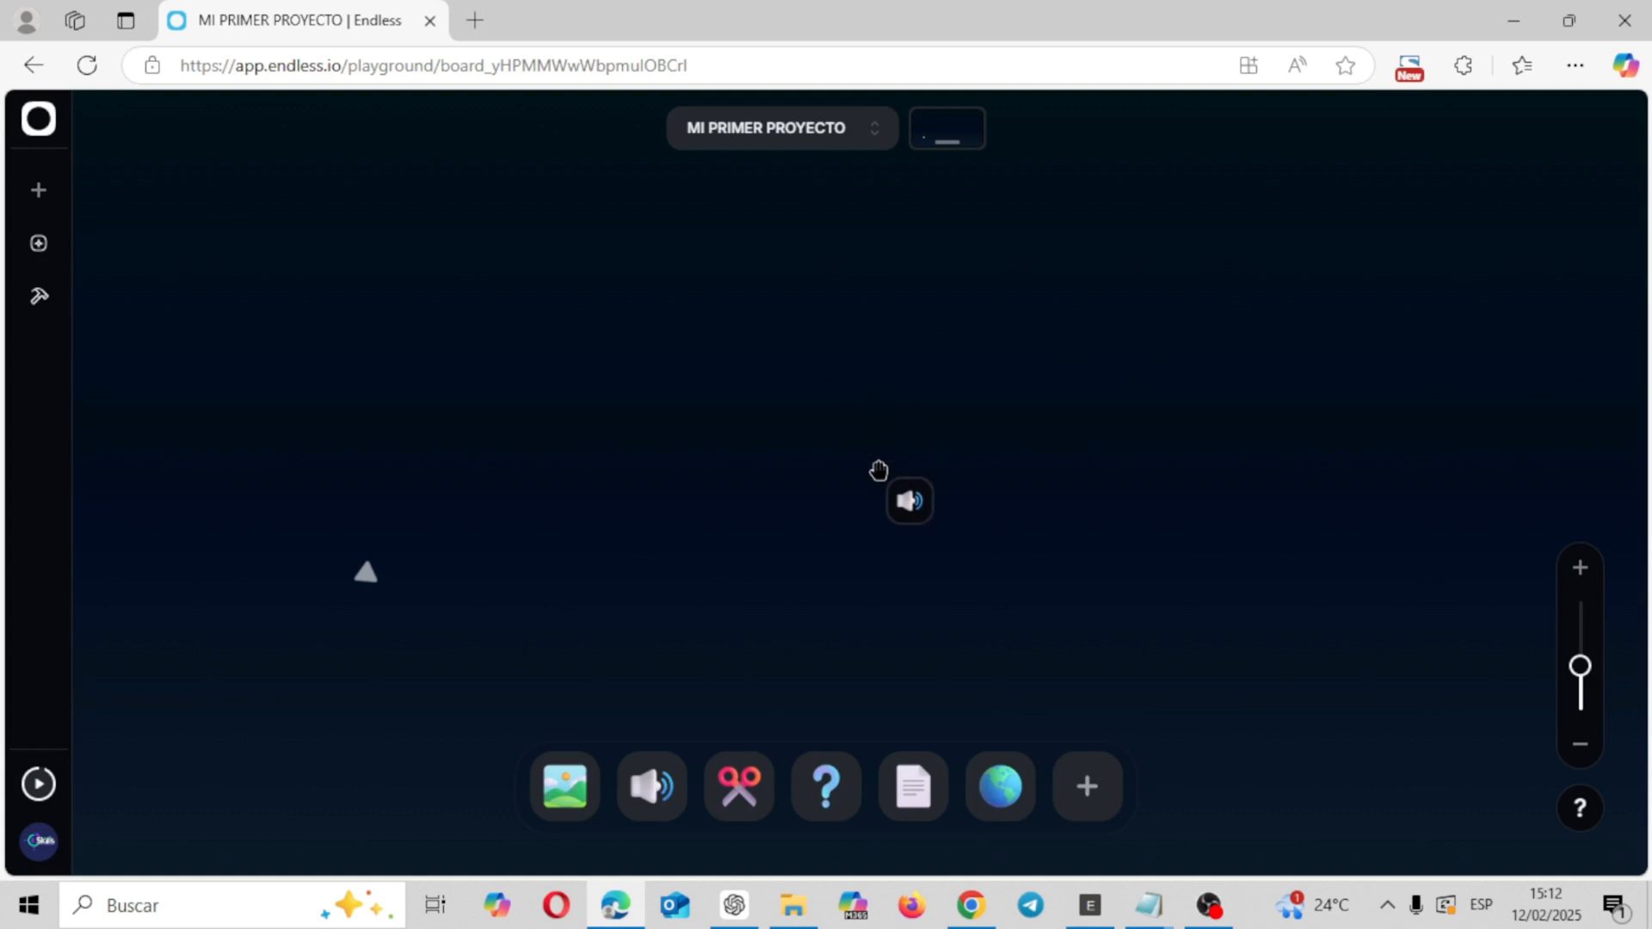
click(848, 467)
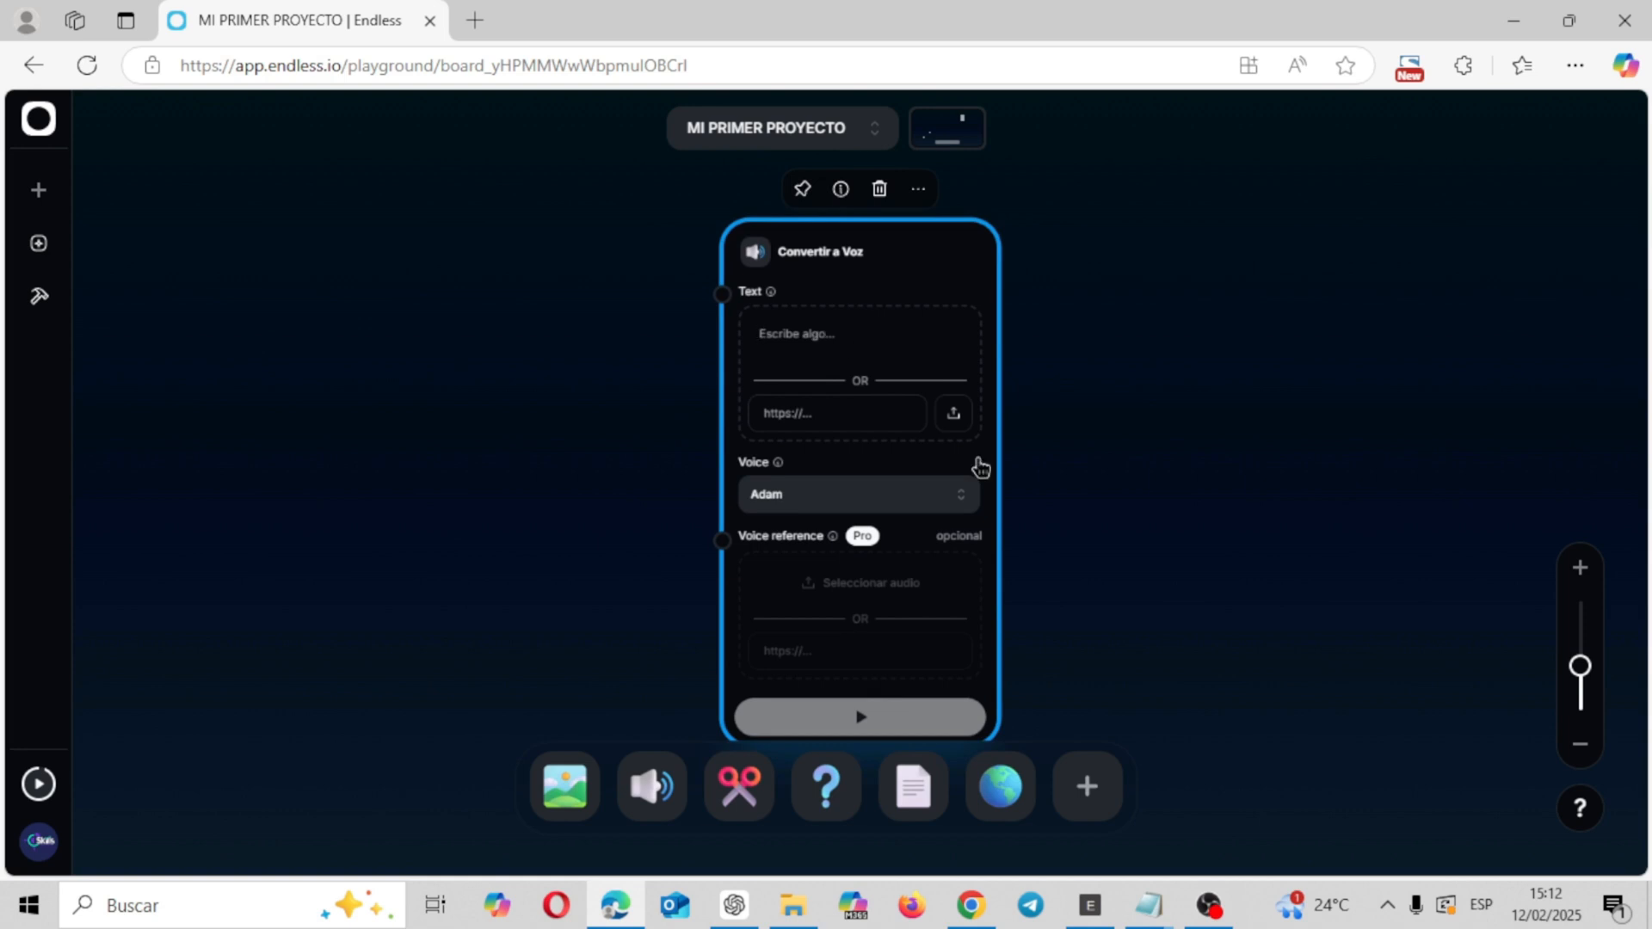
click(834, 333)
key(ctrl+v)
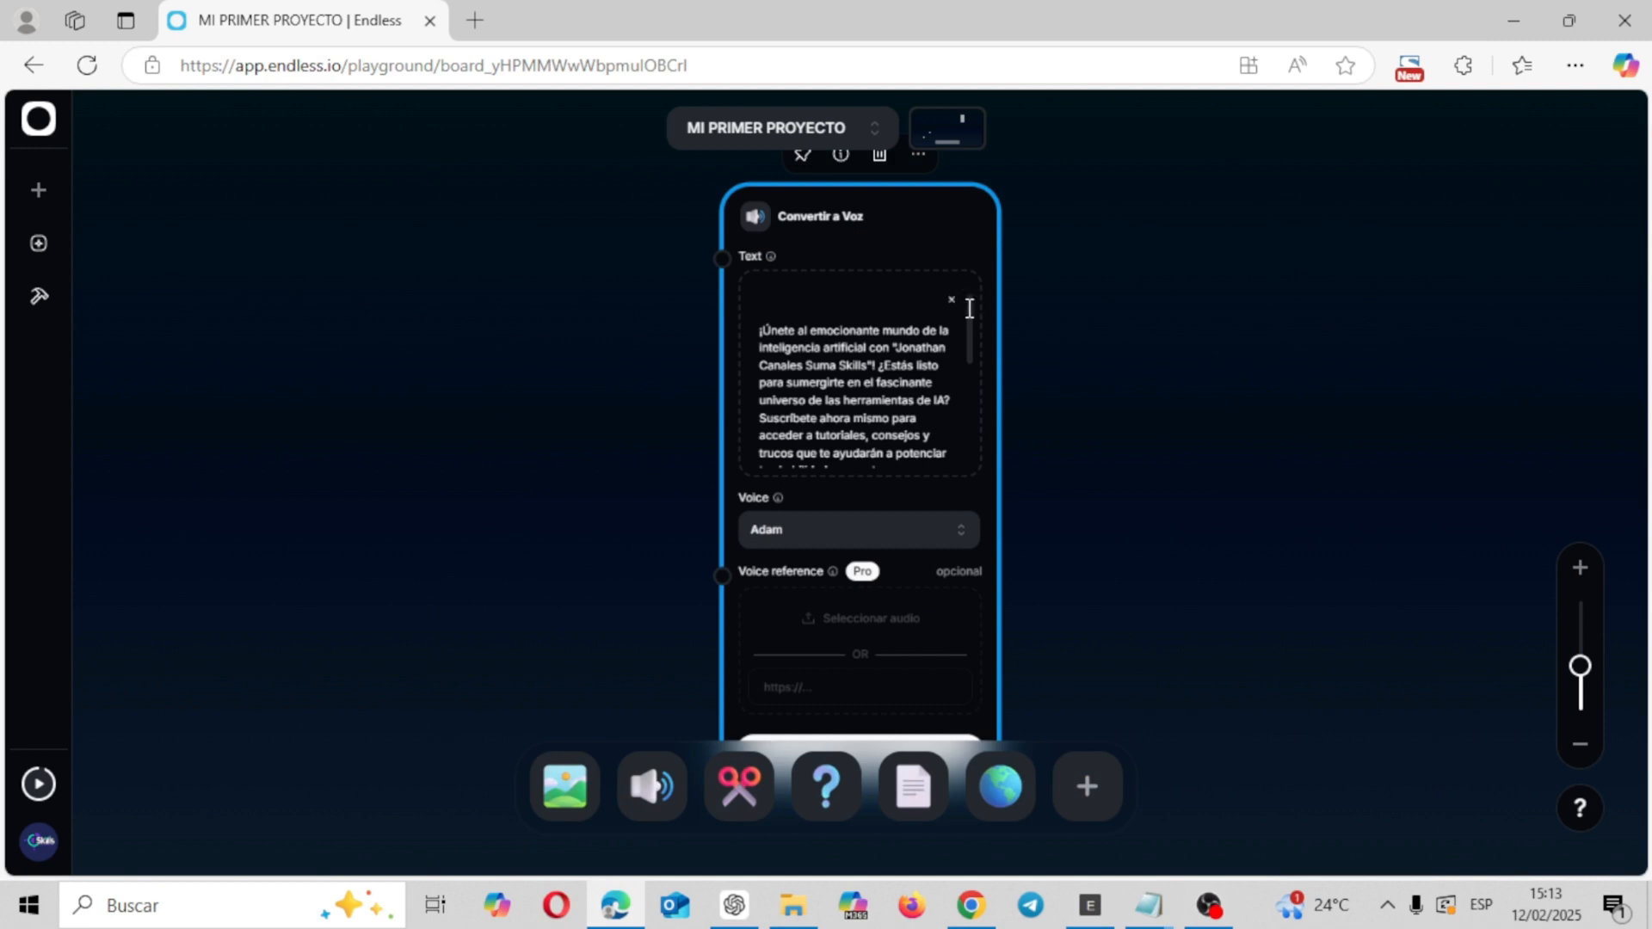
- Keep Adam as the Convertir a Voz voice, move the mod to the left on the board, generate the speech and play part of it
drag(970, 322, 959, 454)
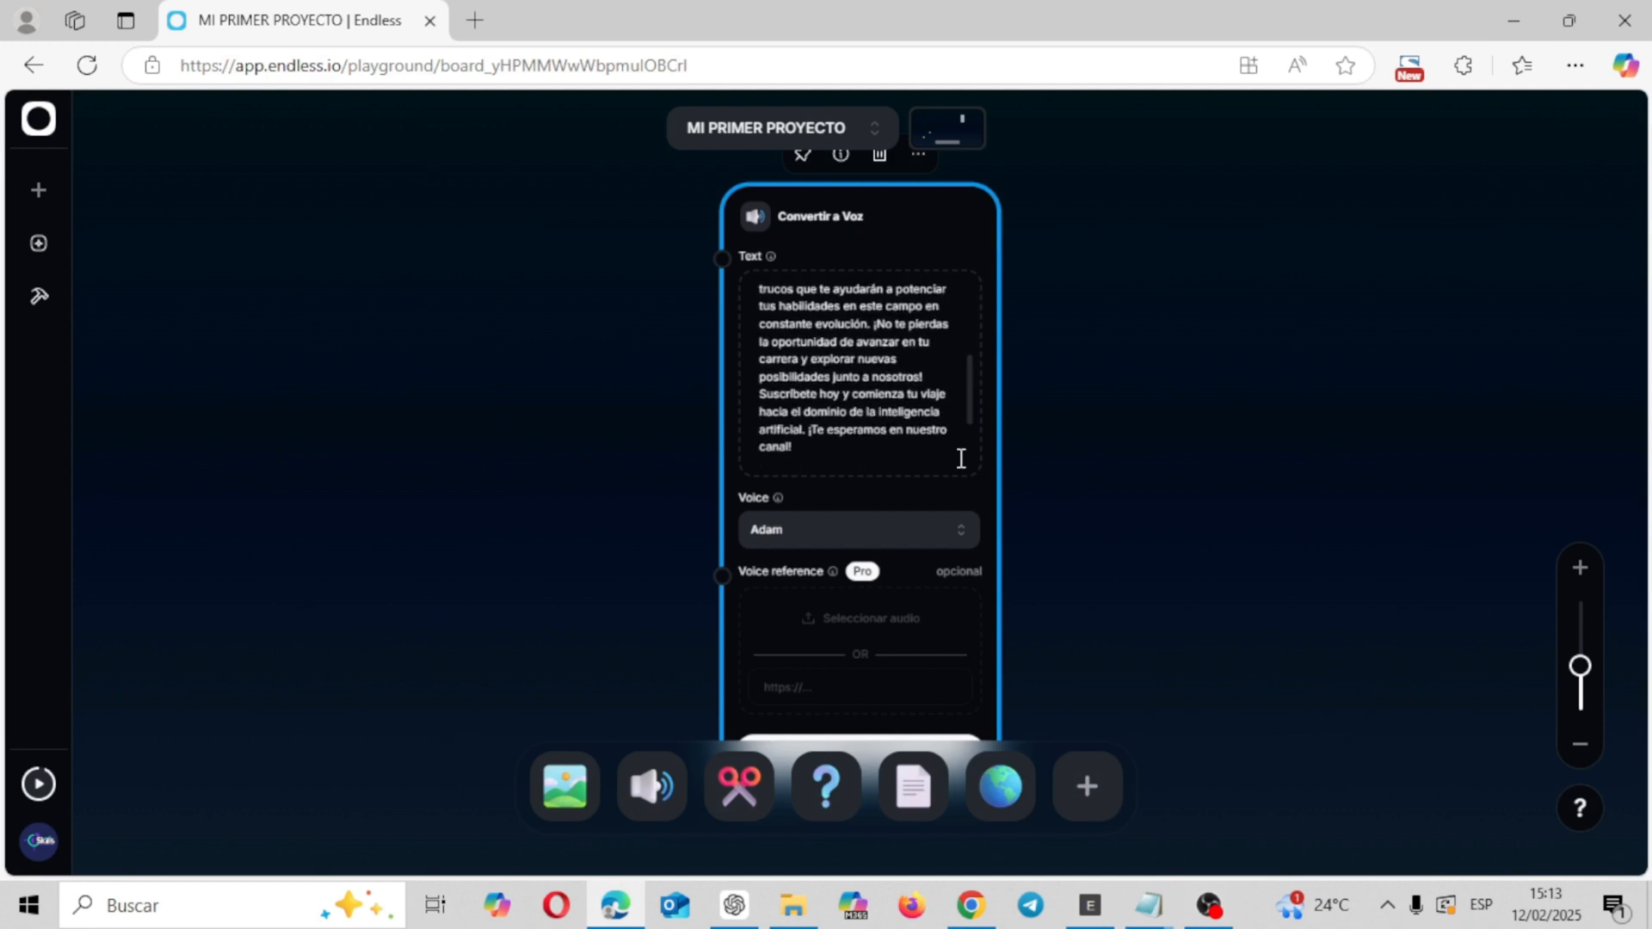
click(915, 527)
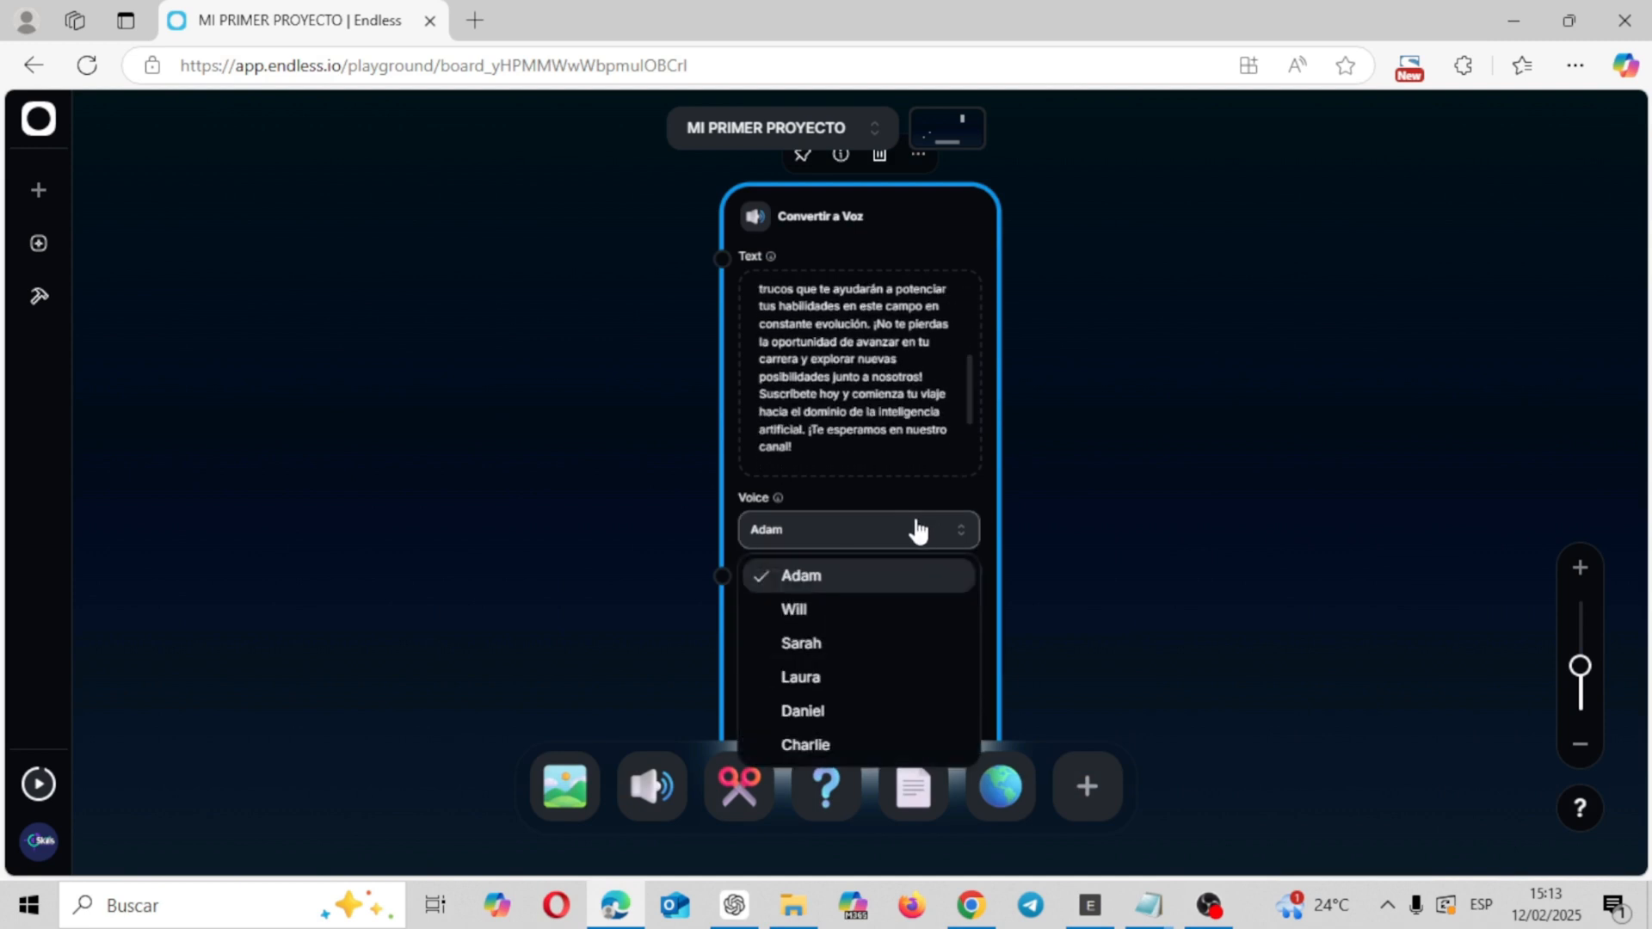
click(839, 586)
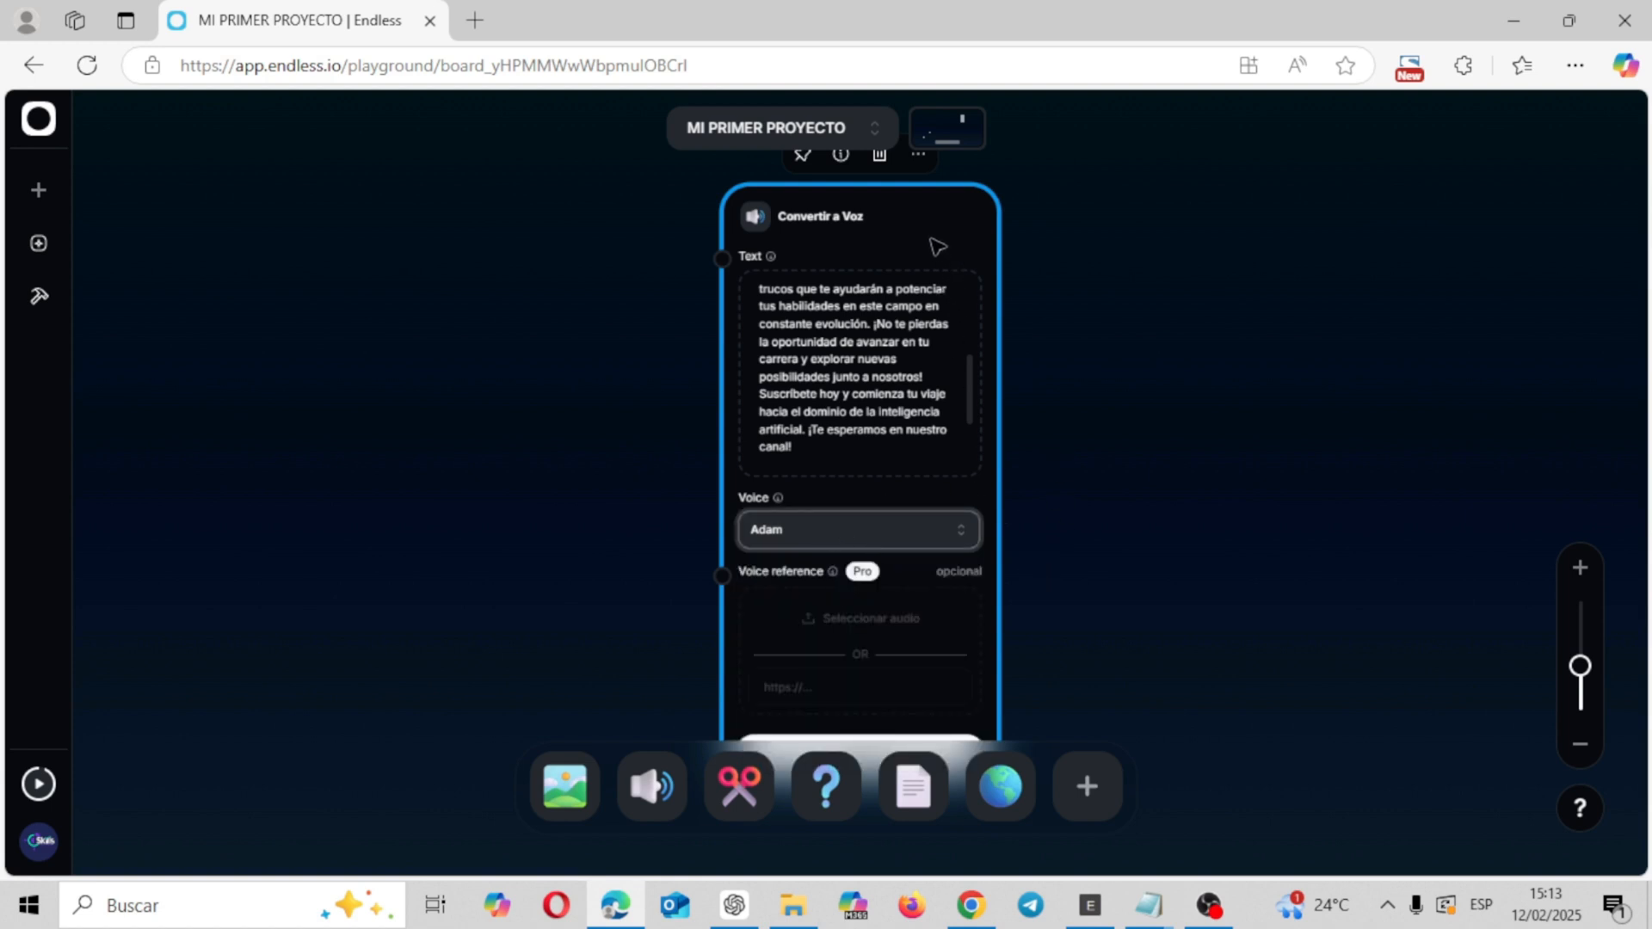
drag(929, 249, 380, 173)
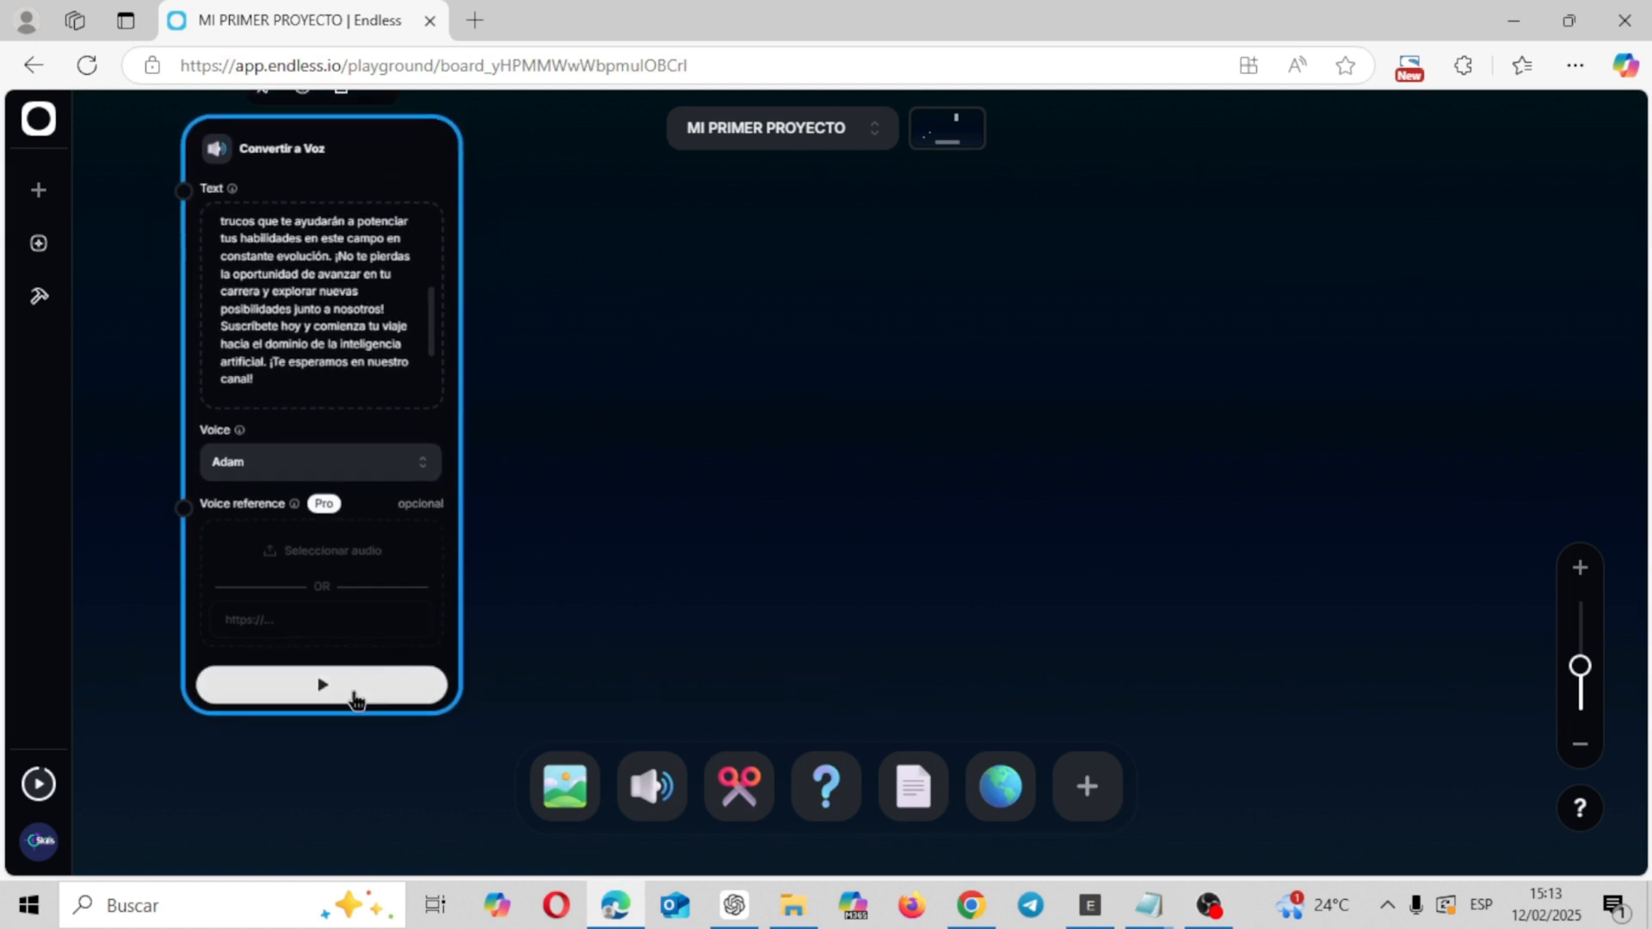
click(355, 689)
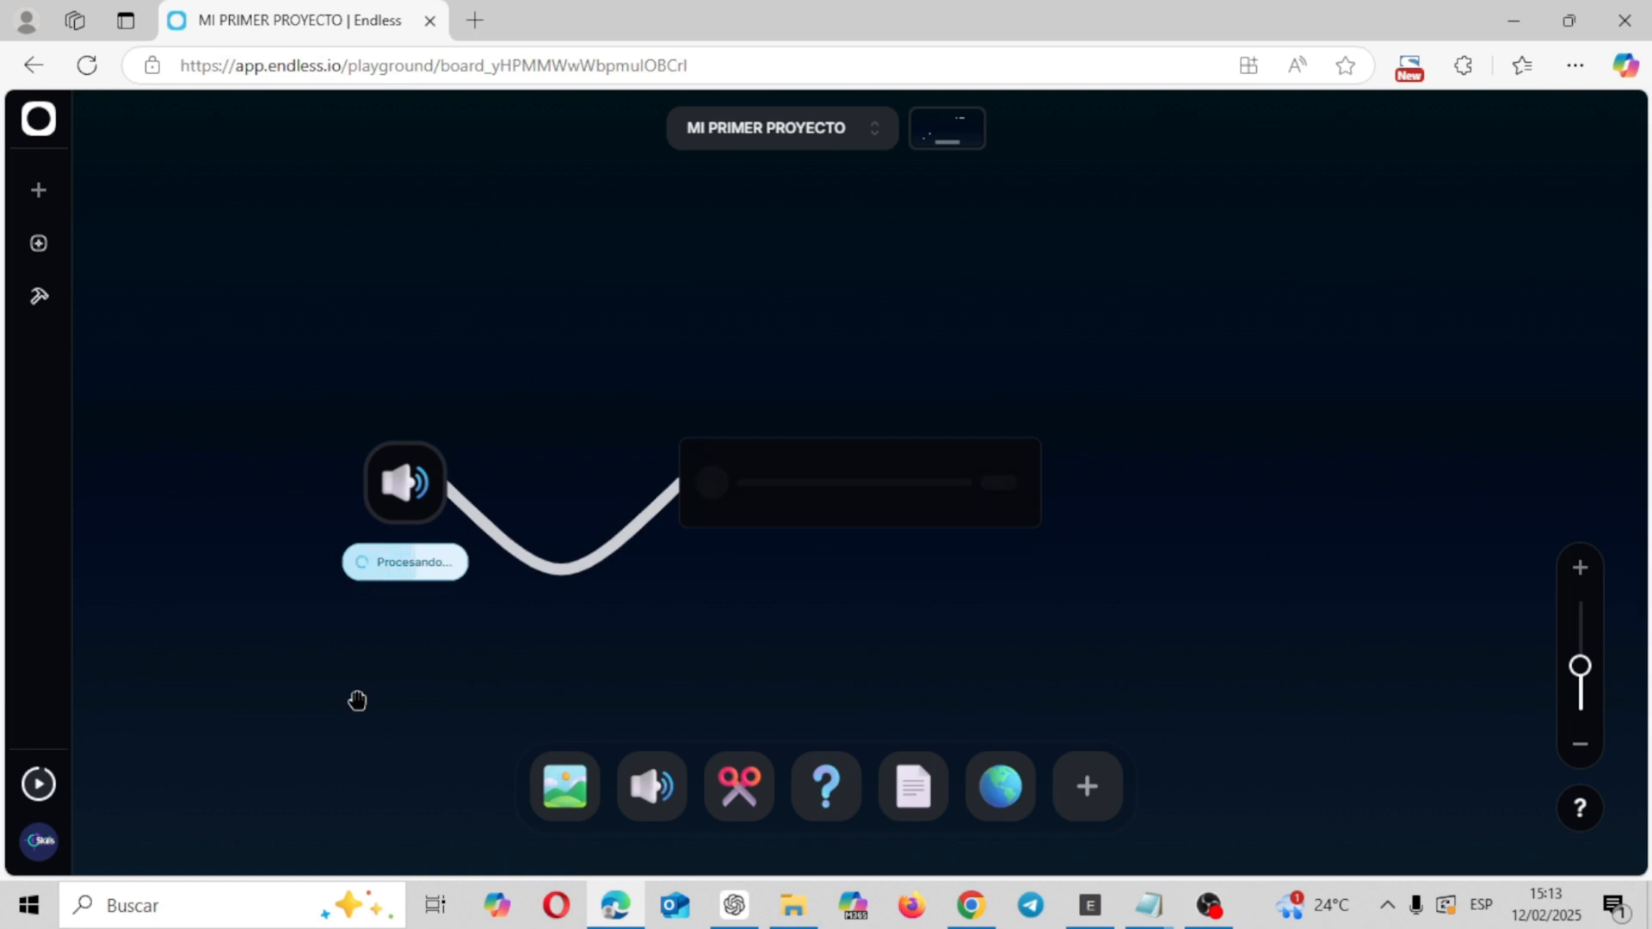
click(714, 484)
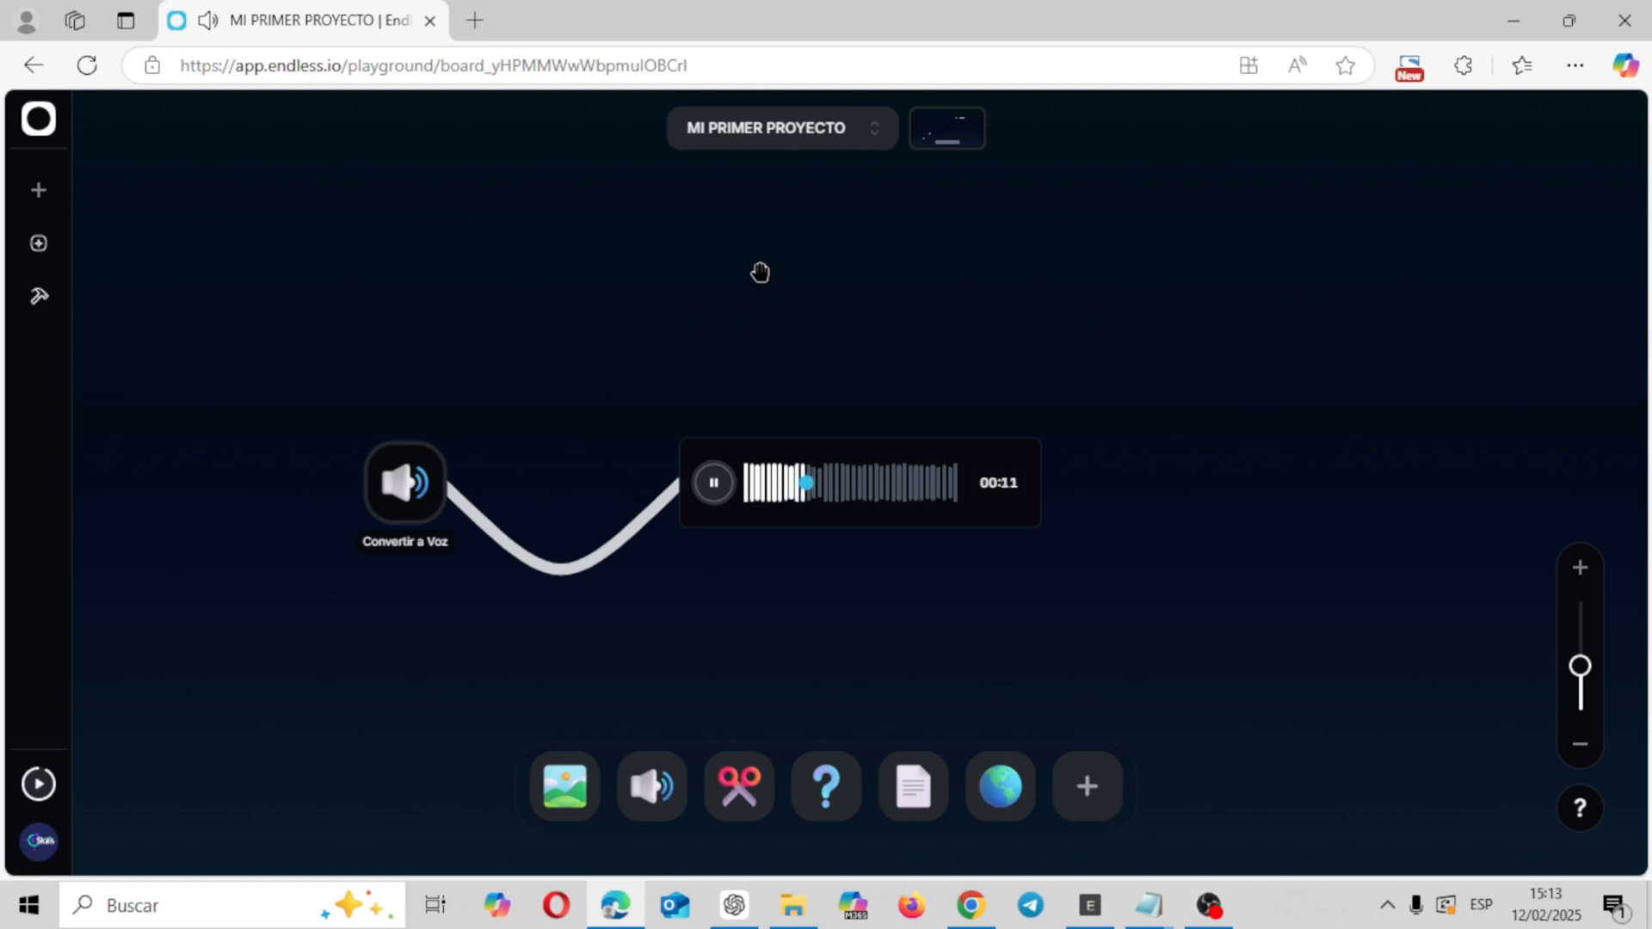
click(713, 484)
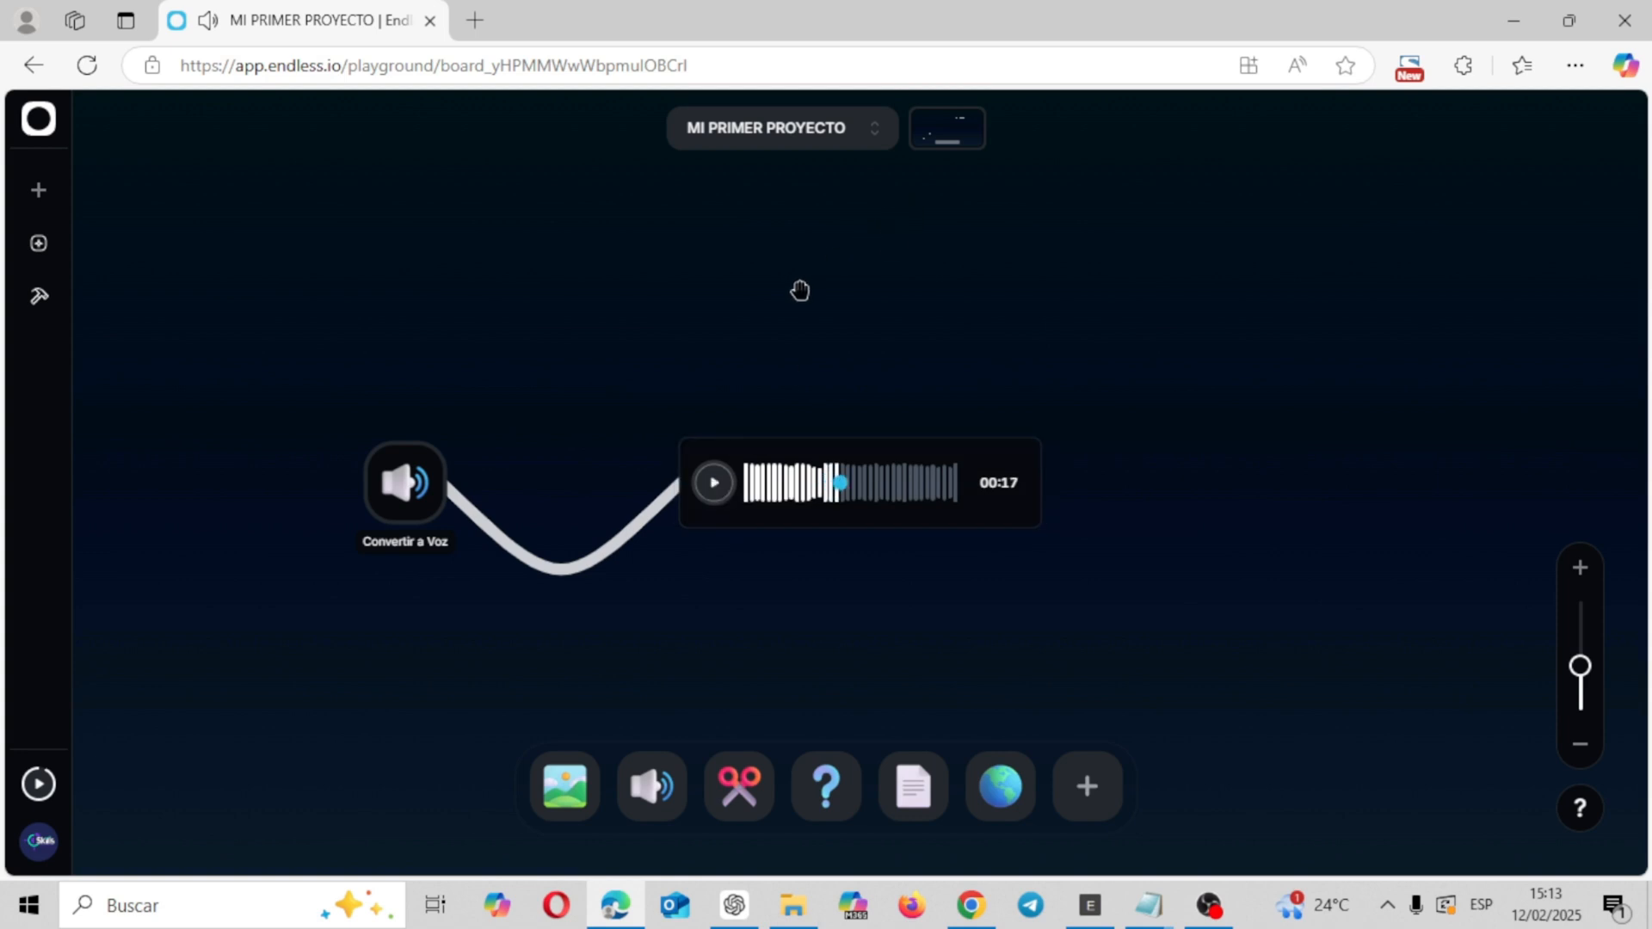
- Set the Convertir a Voz voice to Laura, generate the speech again and play the new audio clip
click(428, 505)
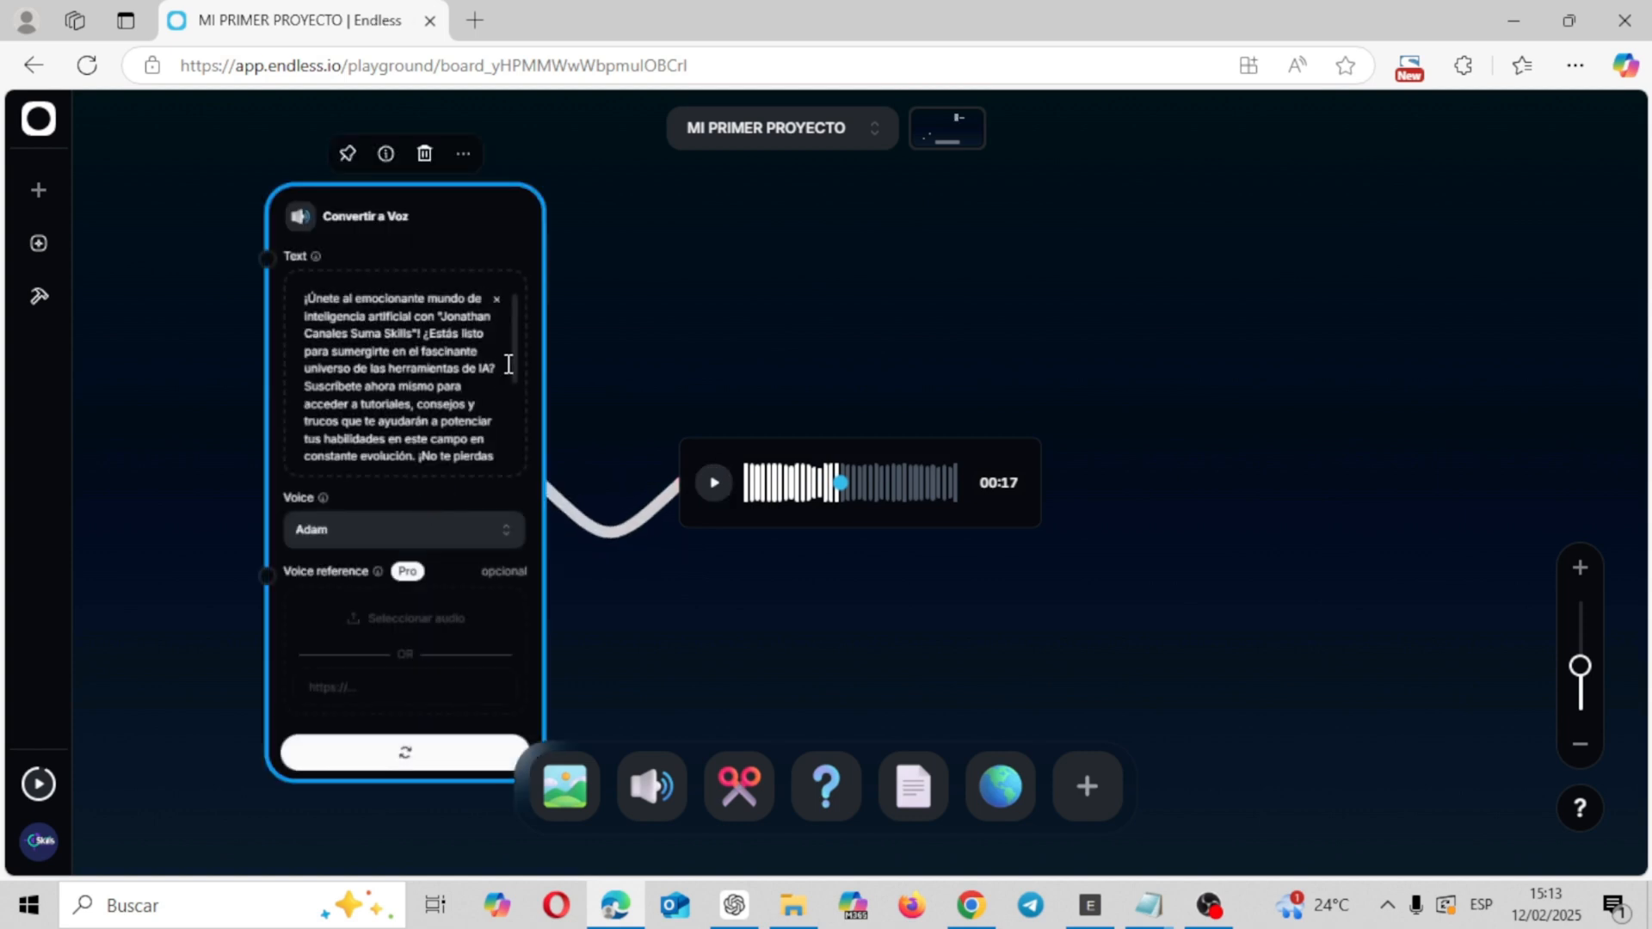
click(478, 535)
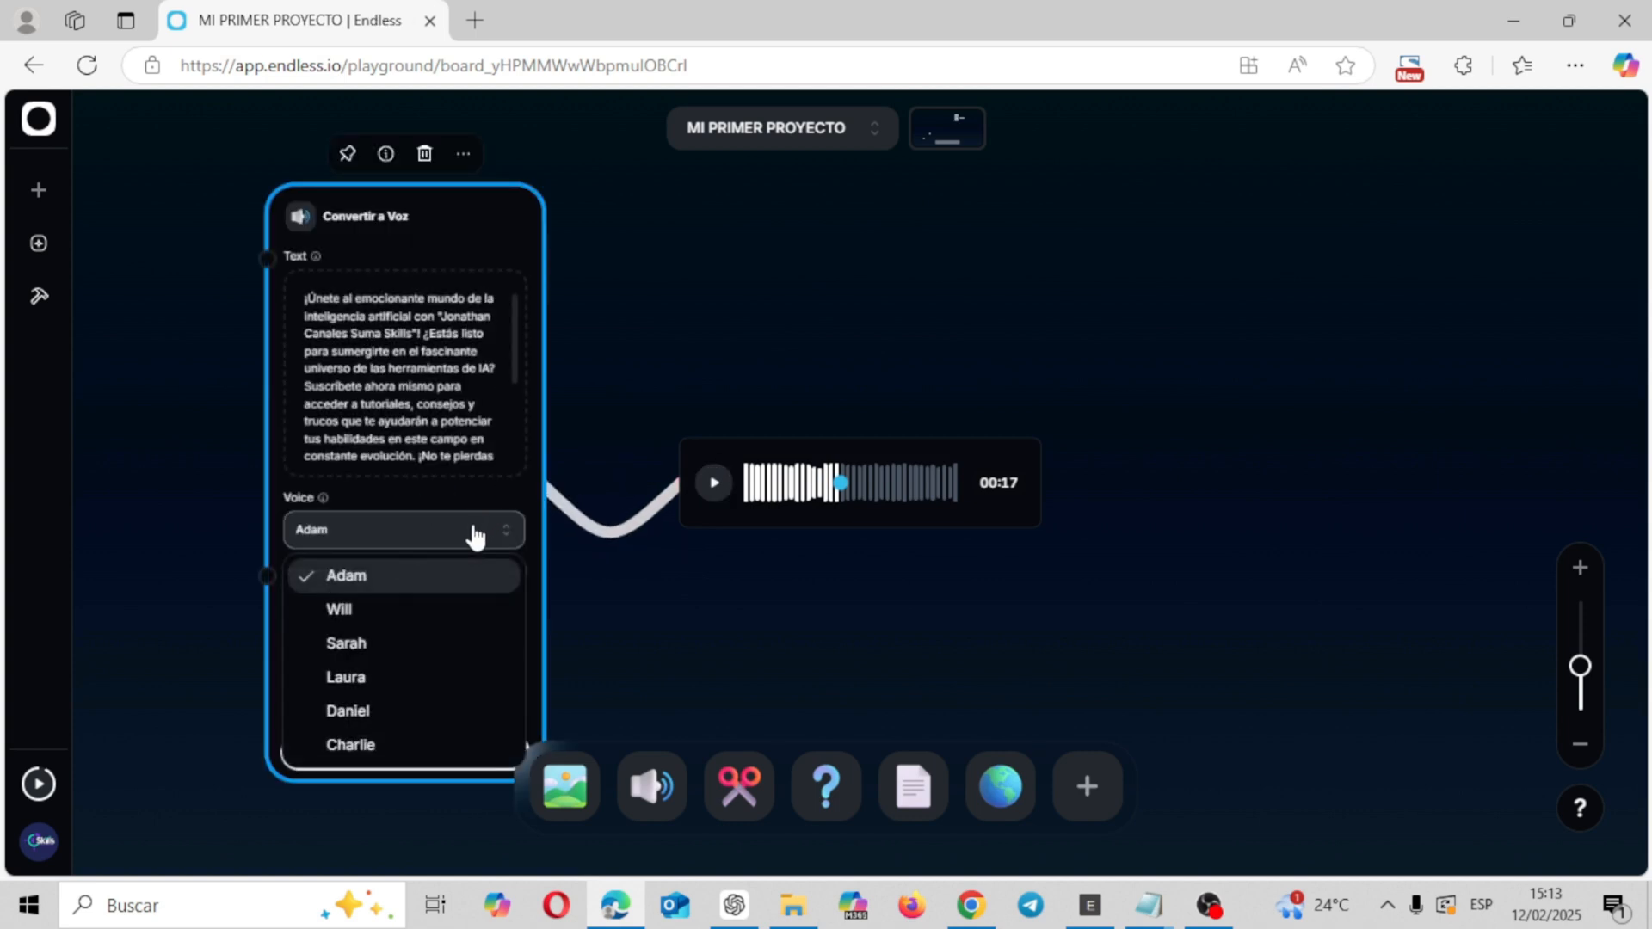
click(383, 682)
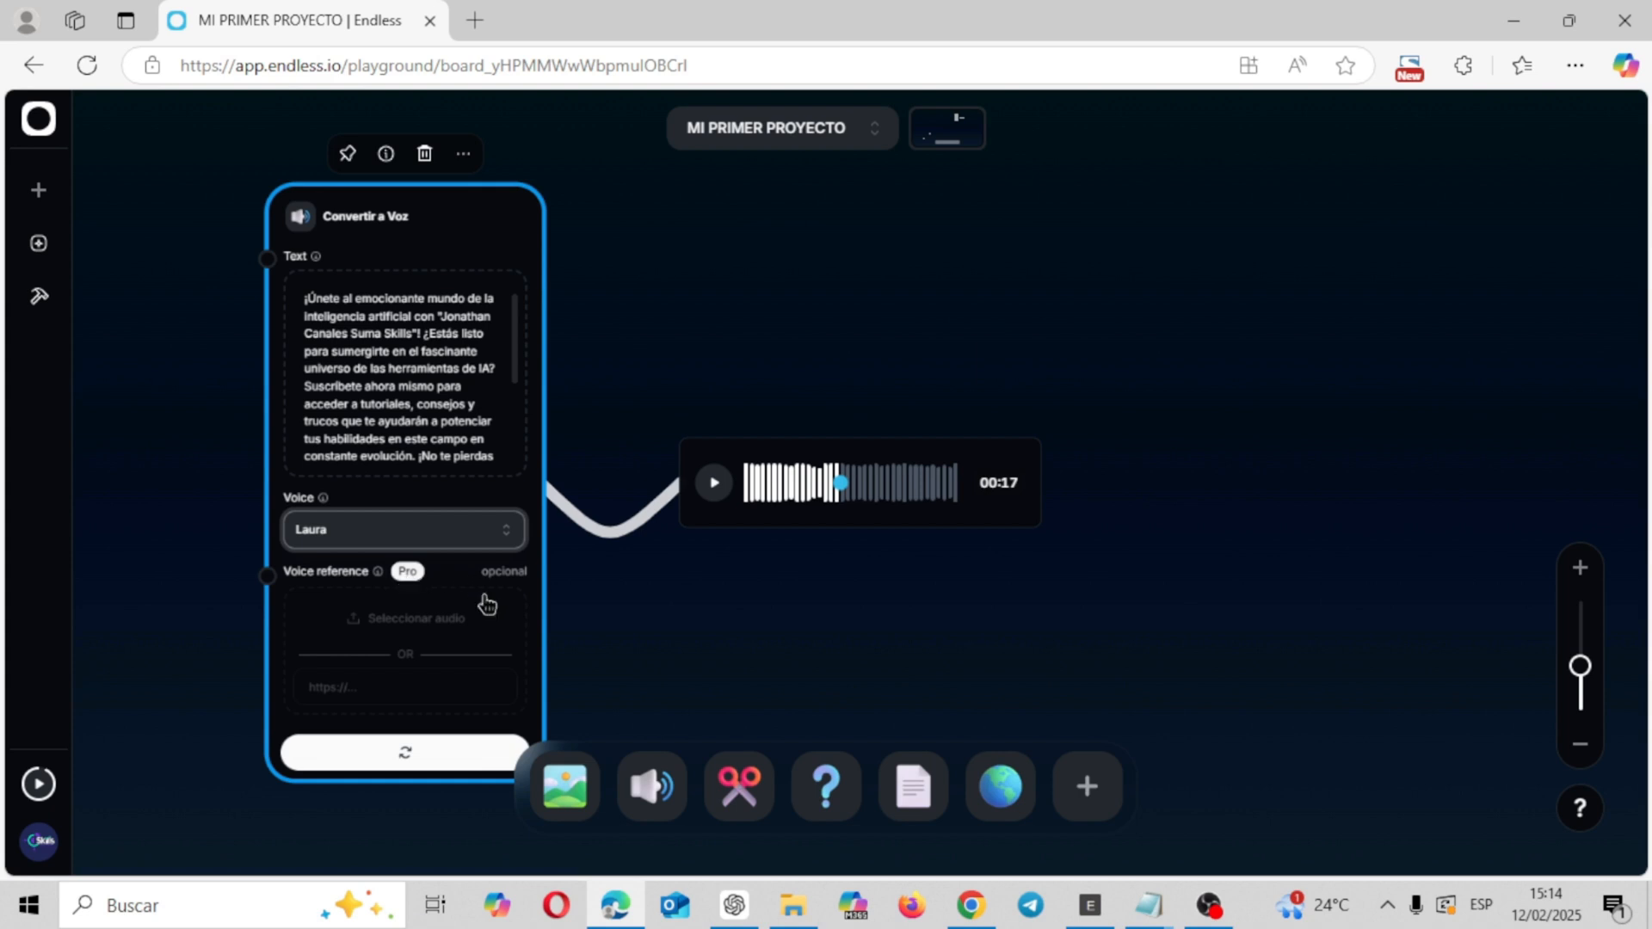
click(715, 496)
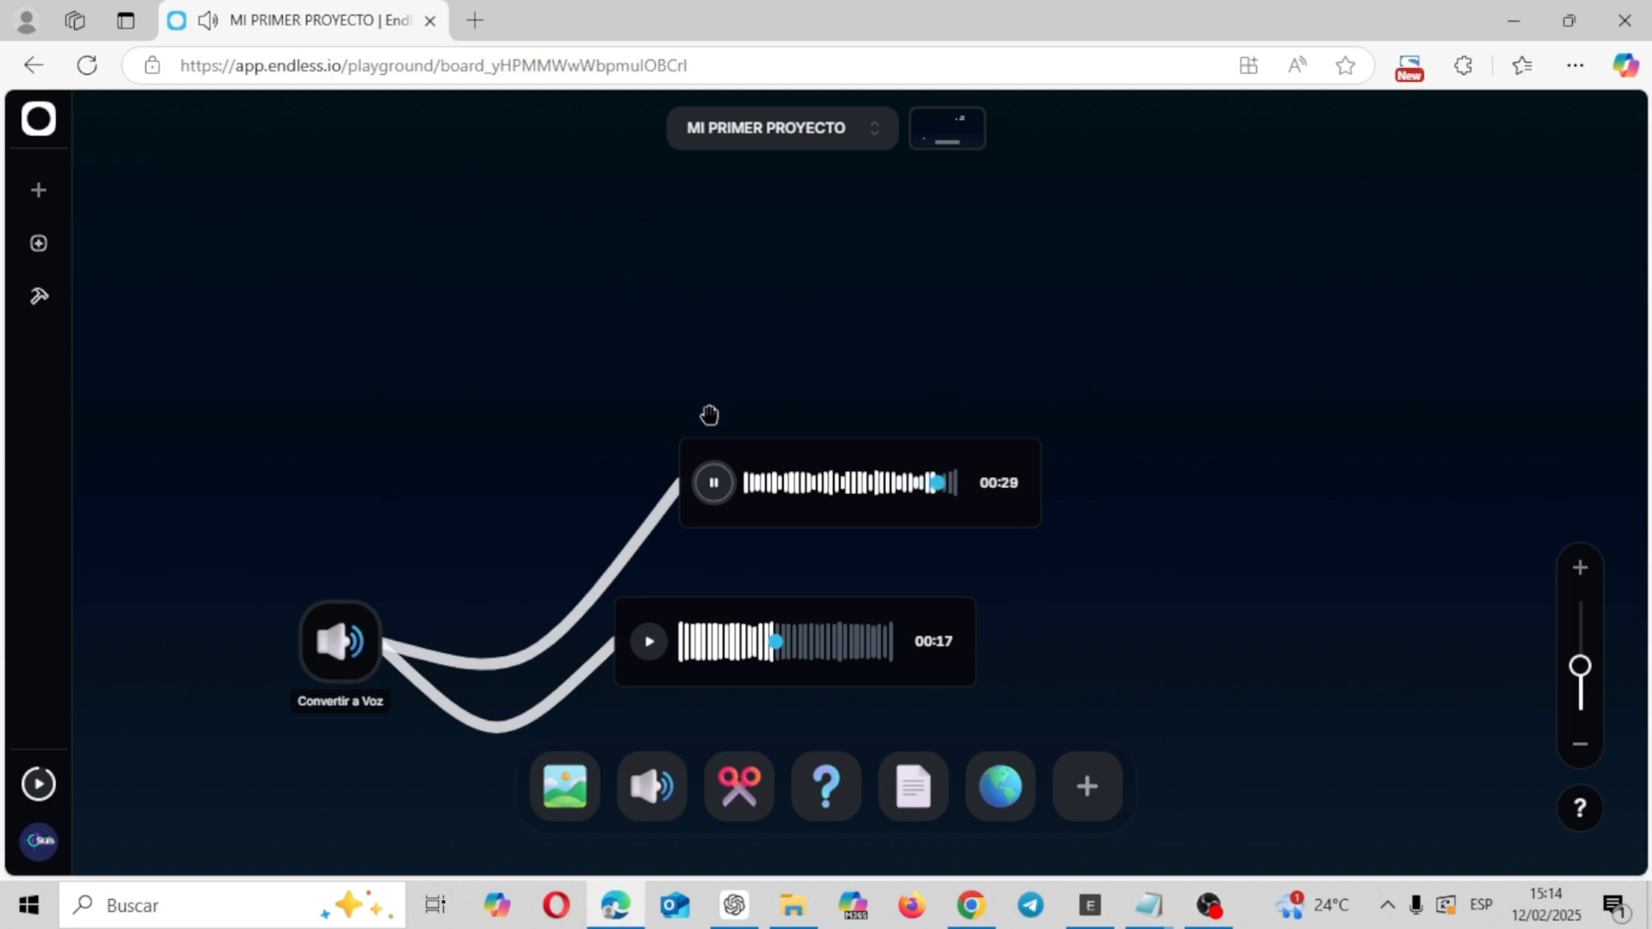
- Download the Laura audio clip as an MP3 and look through its further copy and download options
click(968, 458)
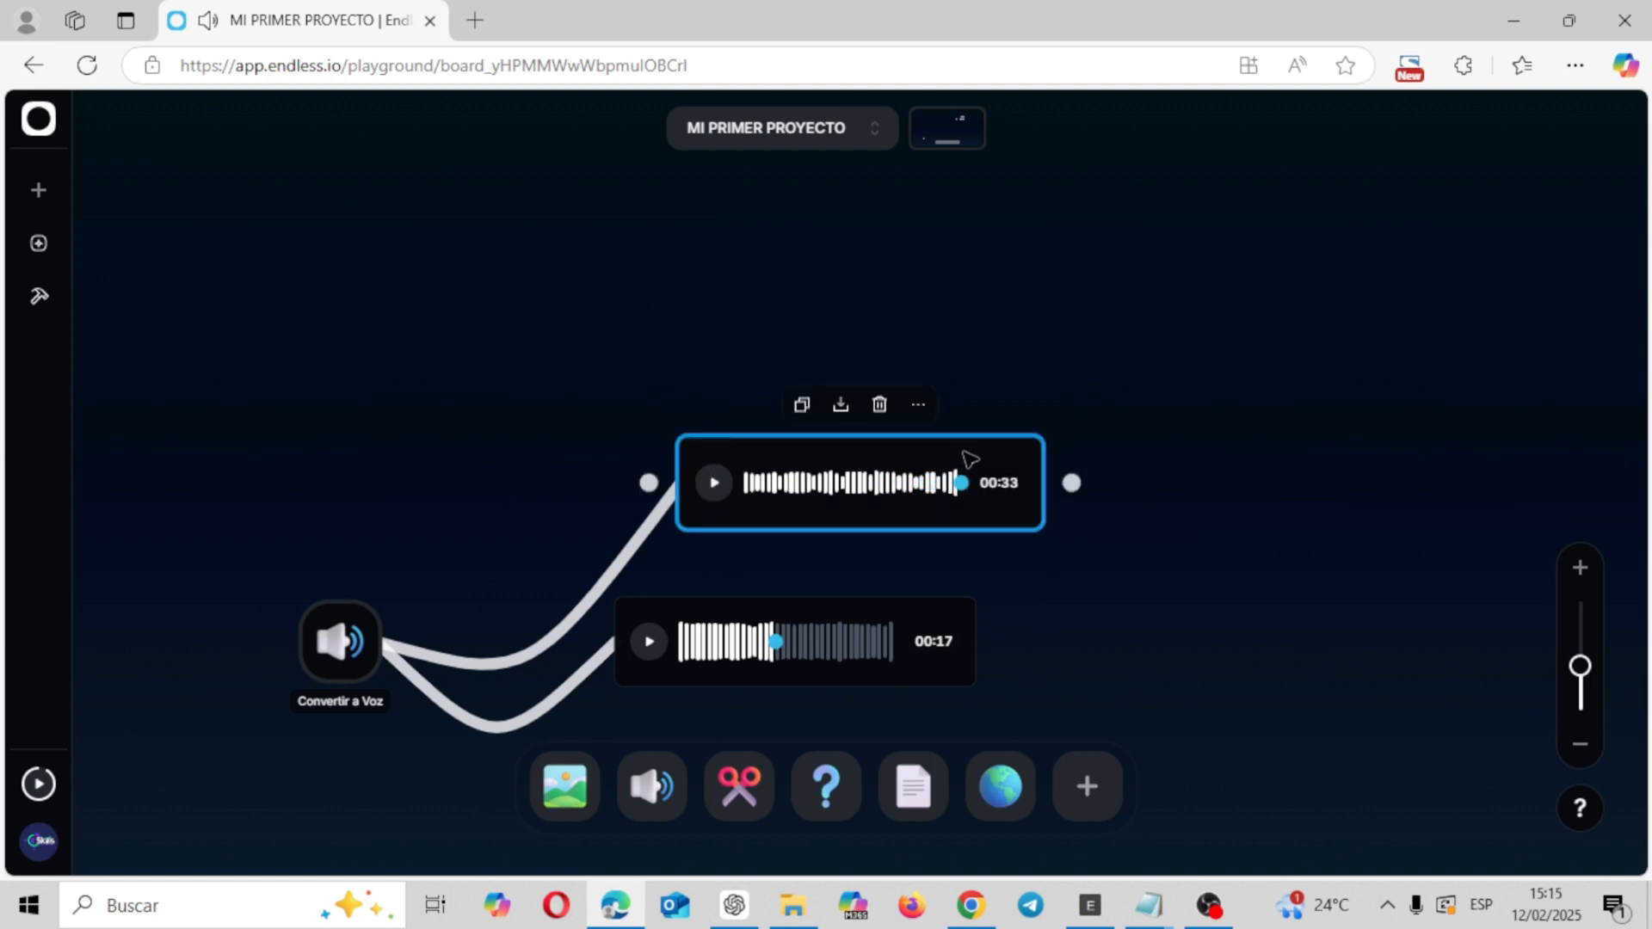
click(840, 409)
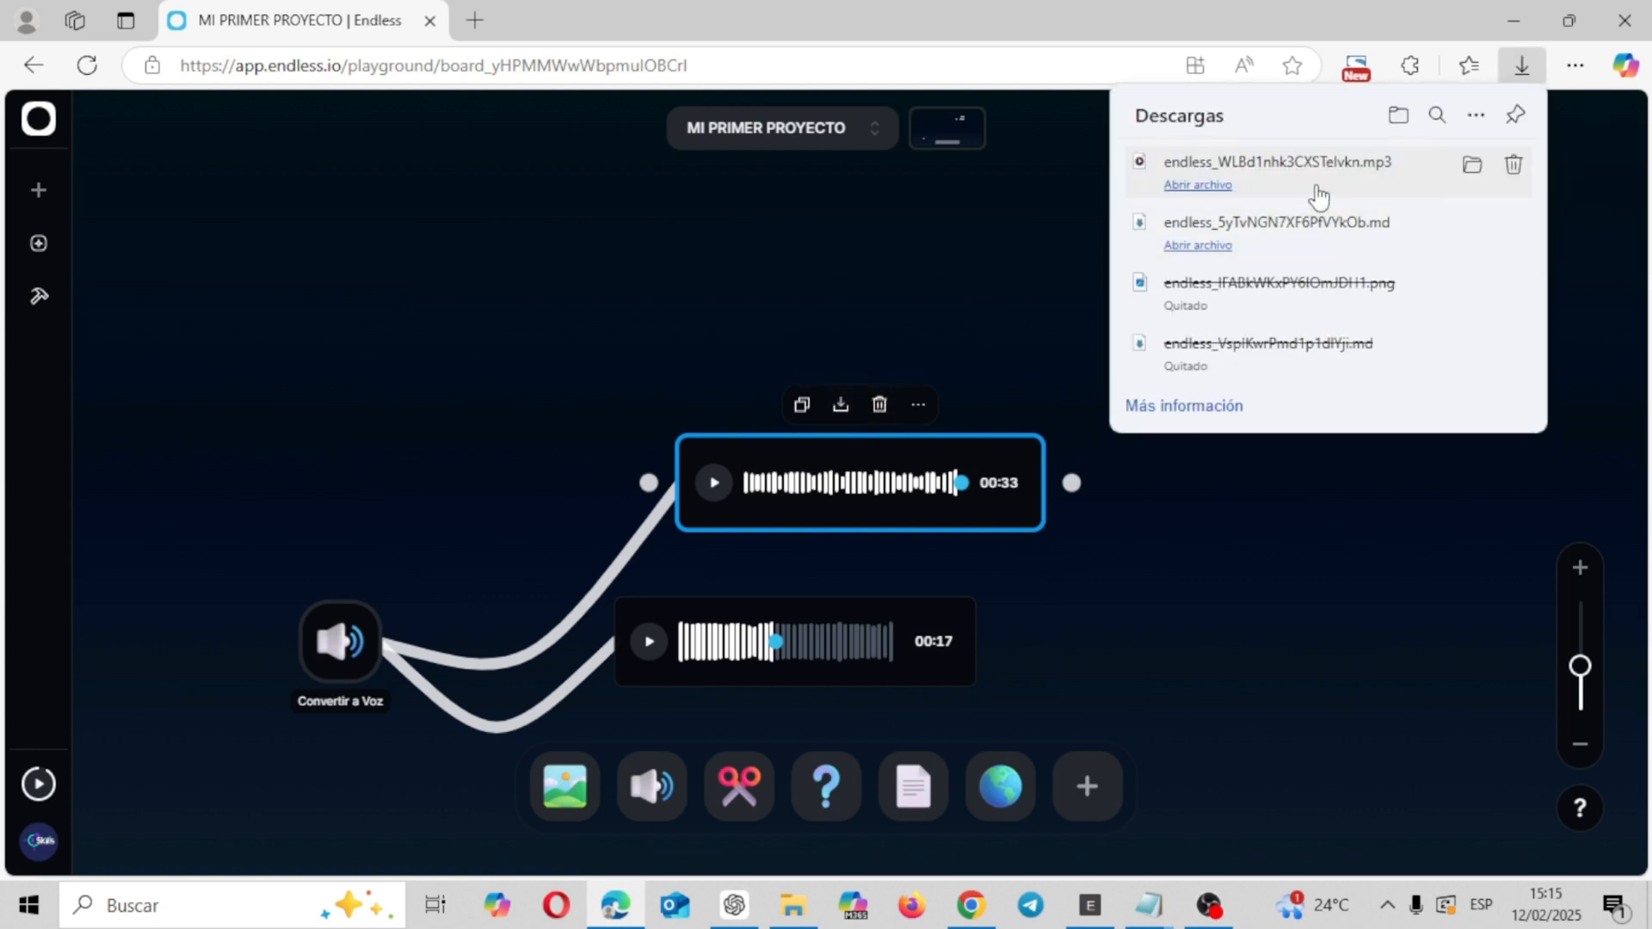
click(919, 411)
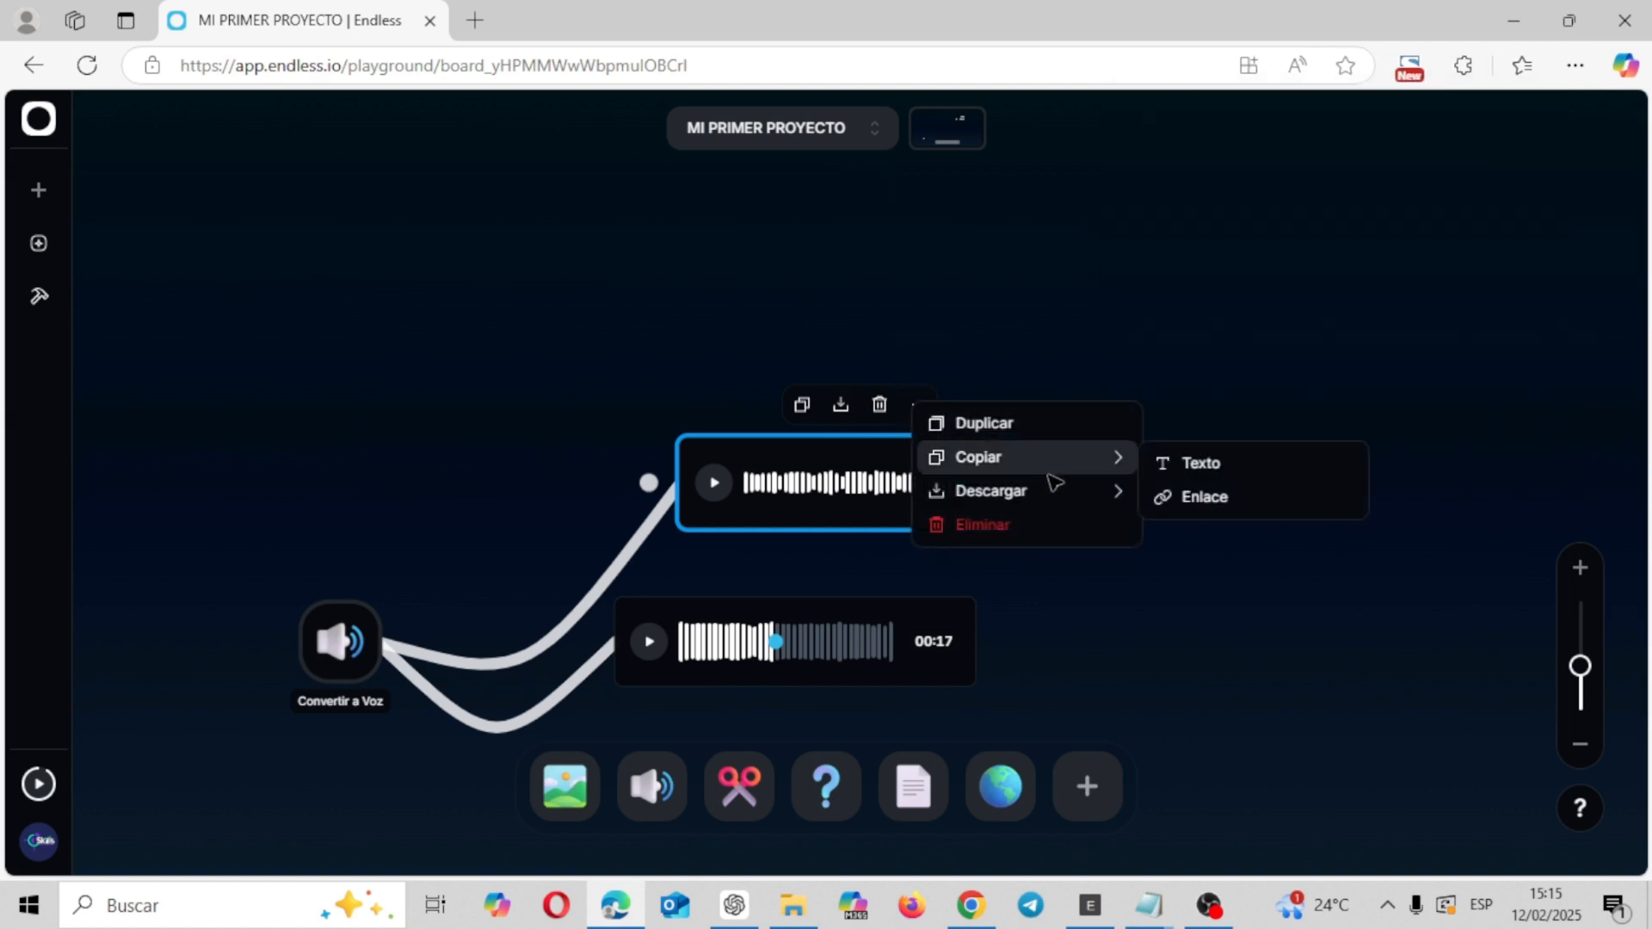
mouse_move(1082, 499)
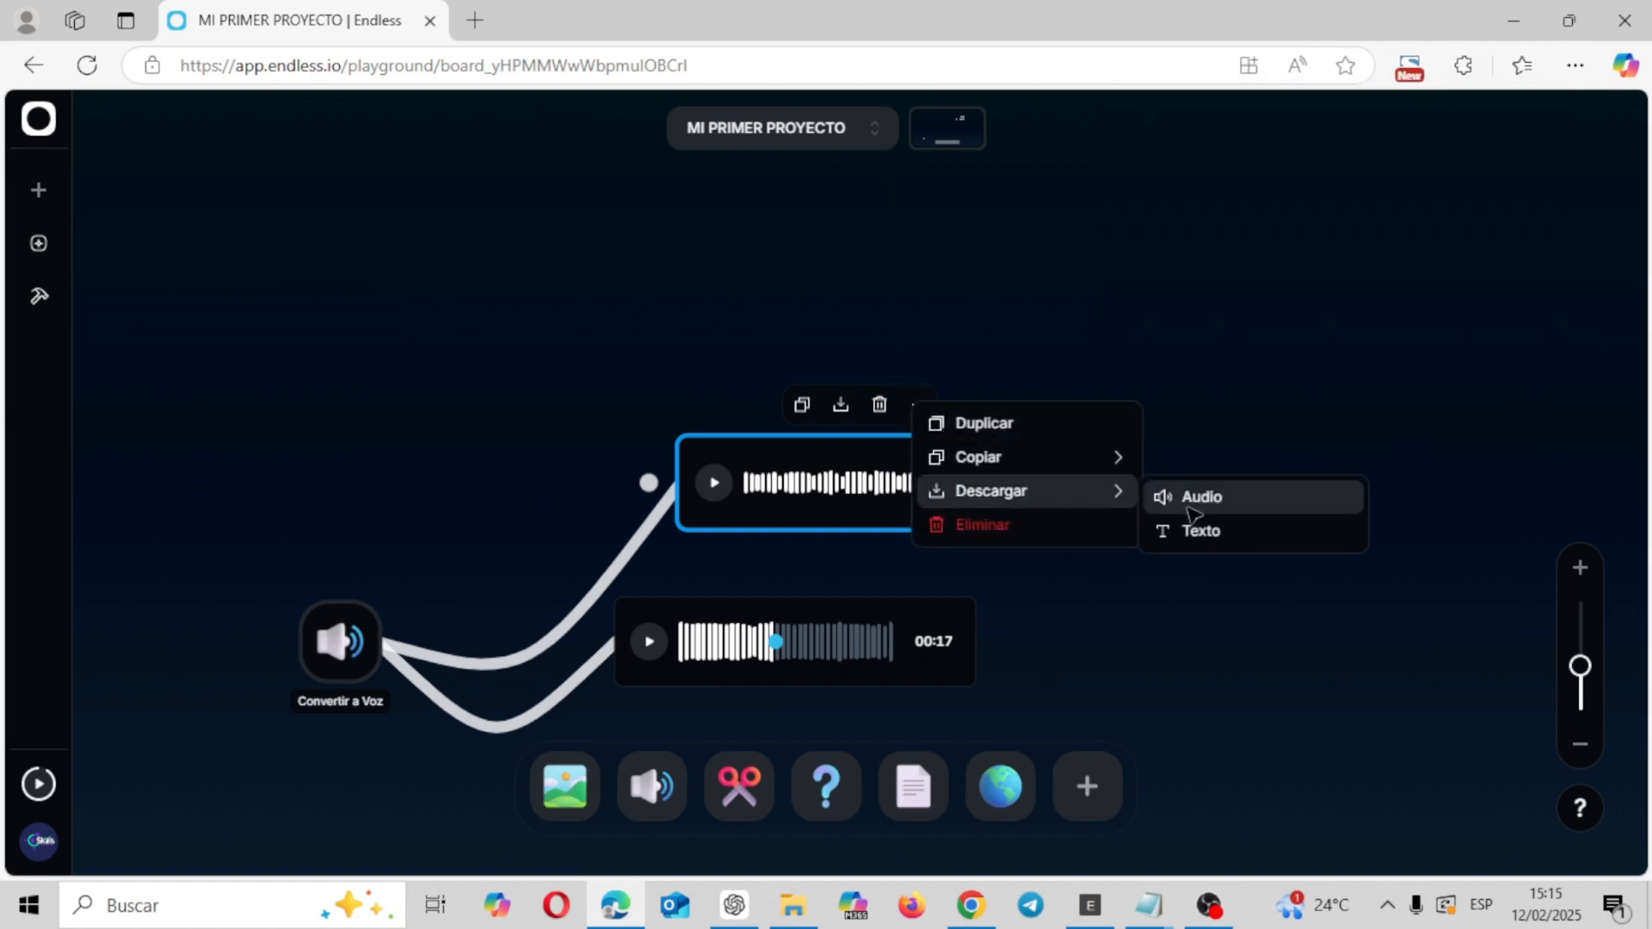
click(1198, 323)
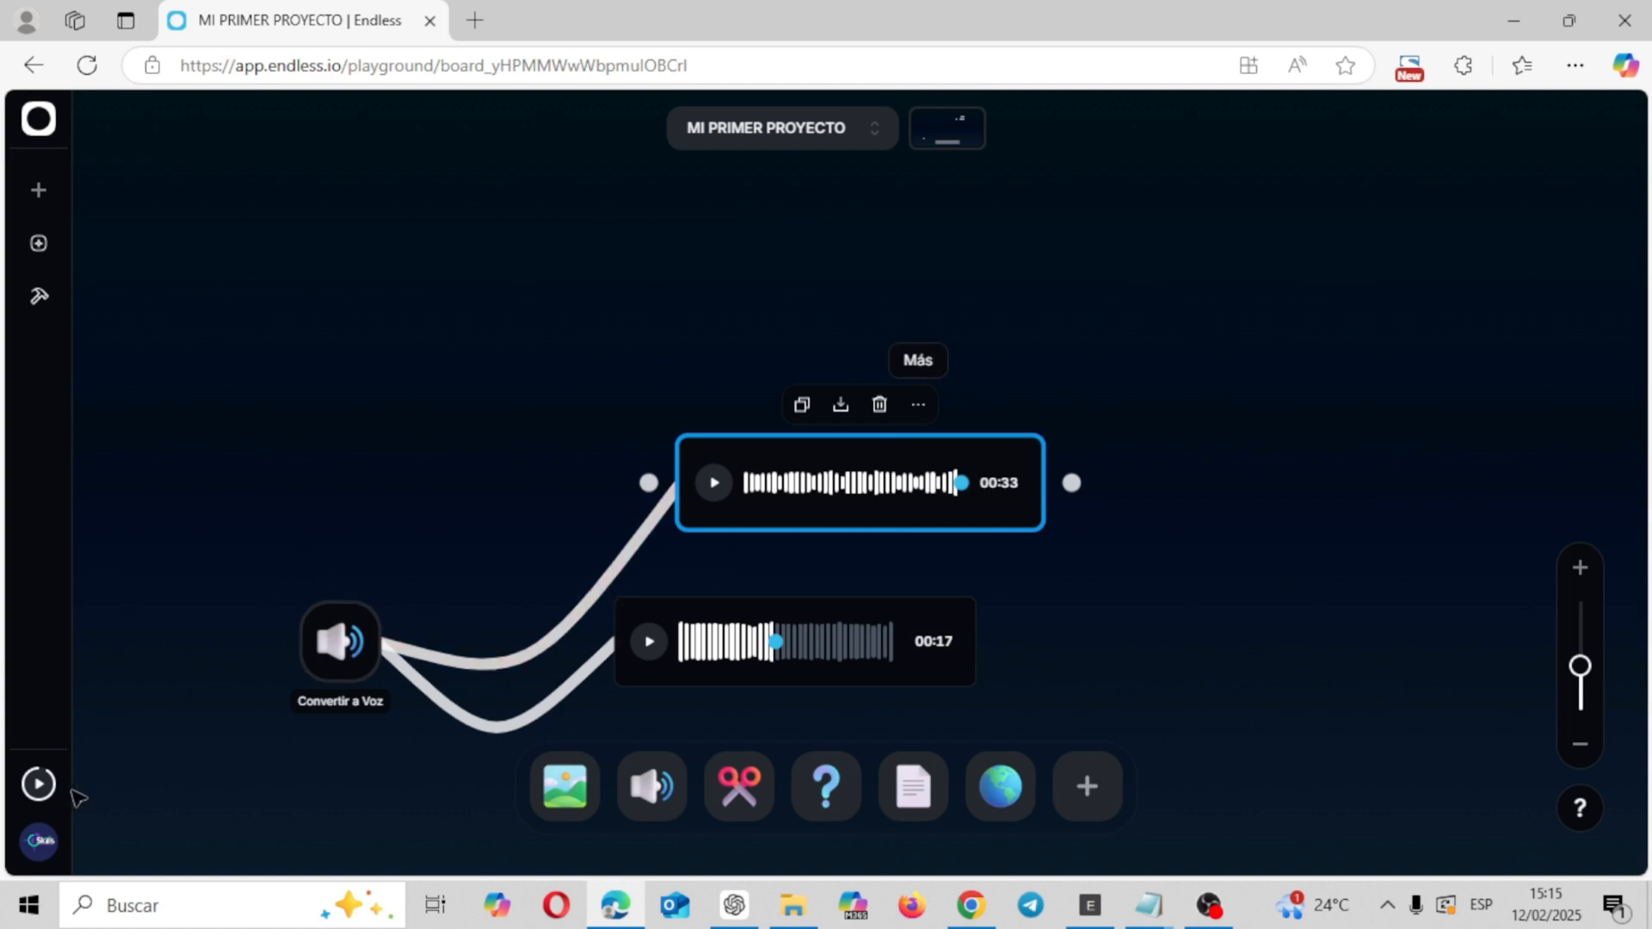
- Check the account's remaining weekly credits
click(39, 800)
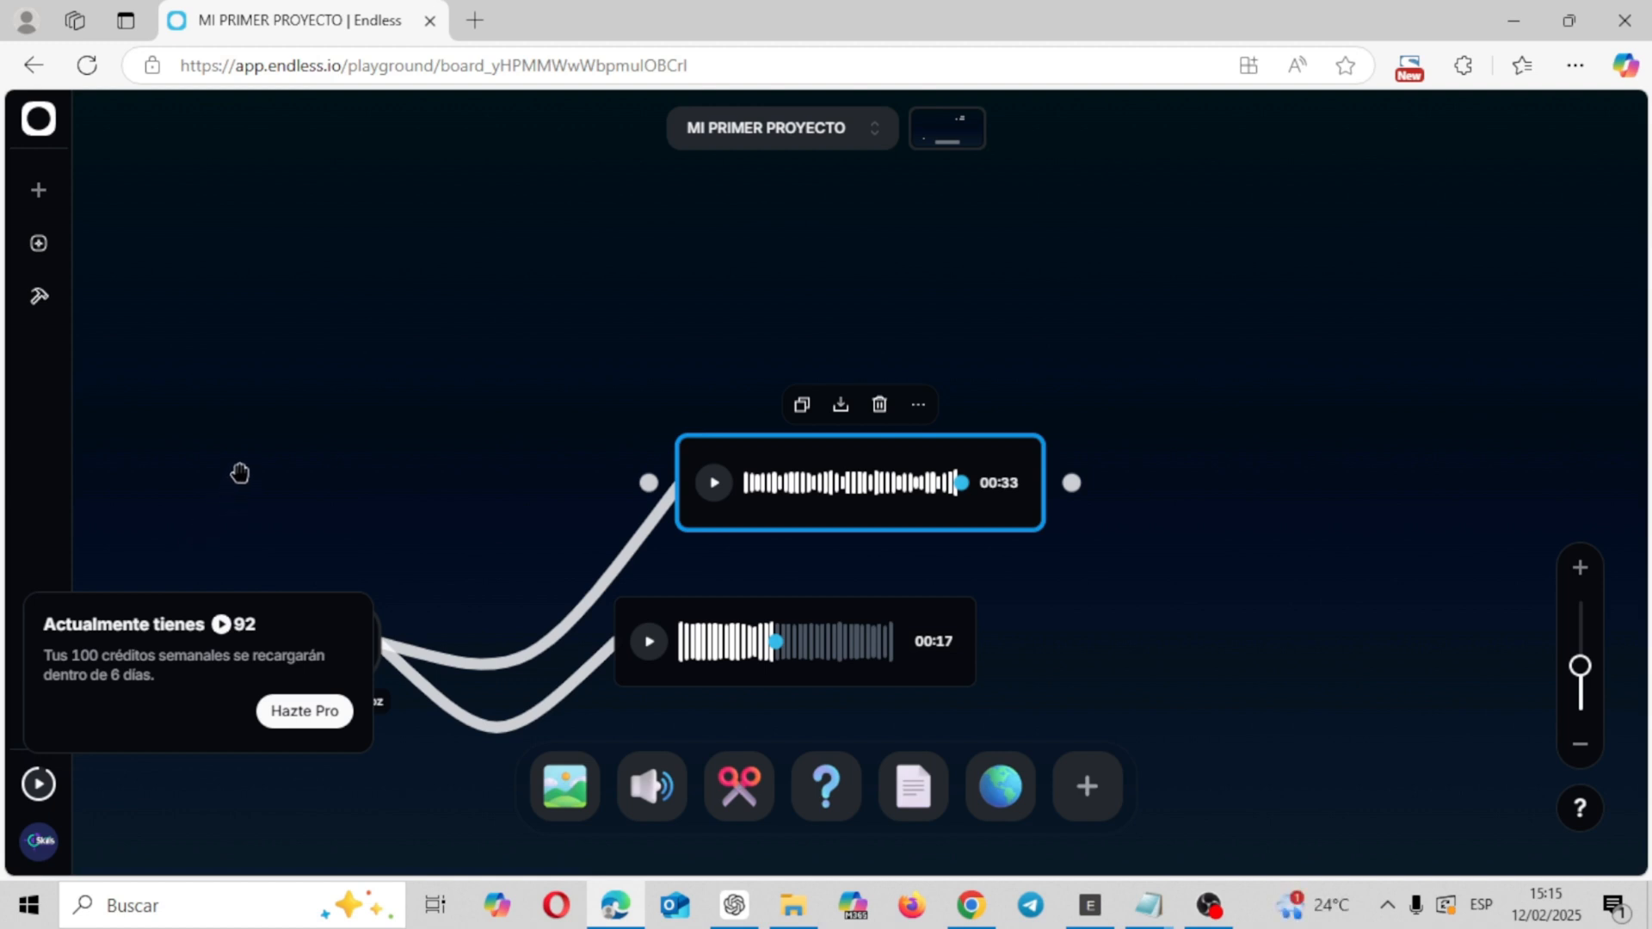
click(249, 437)
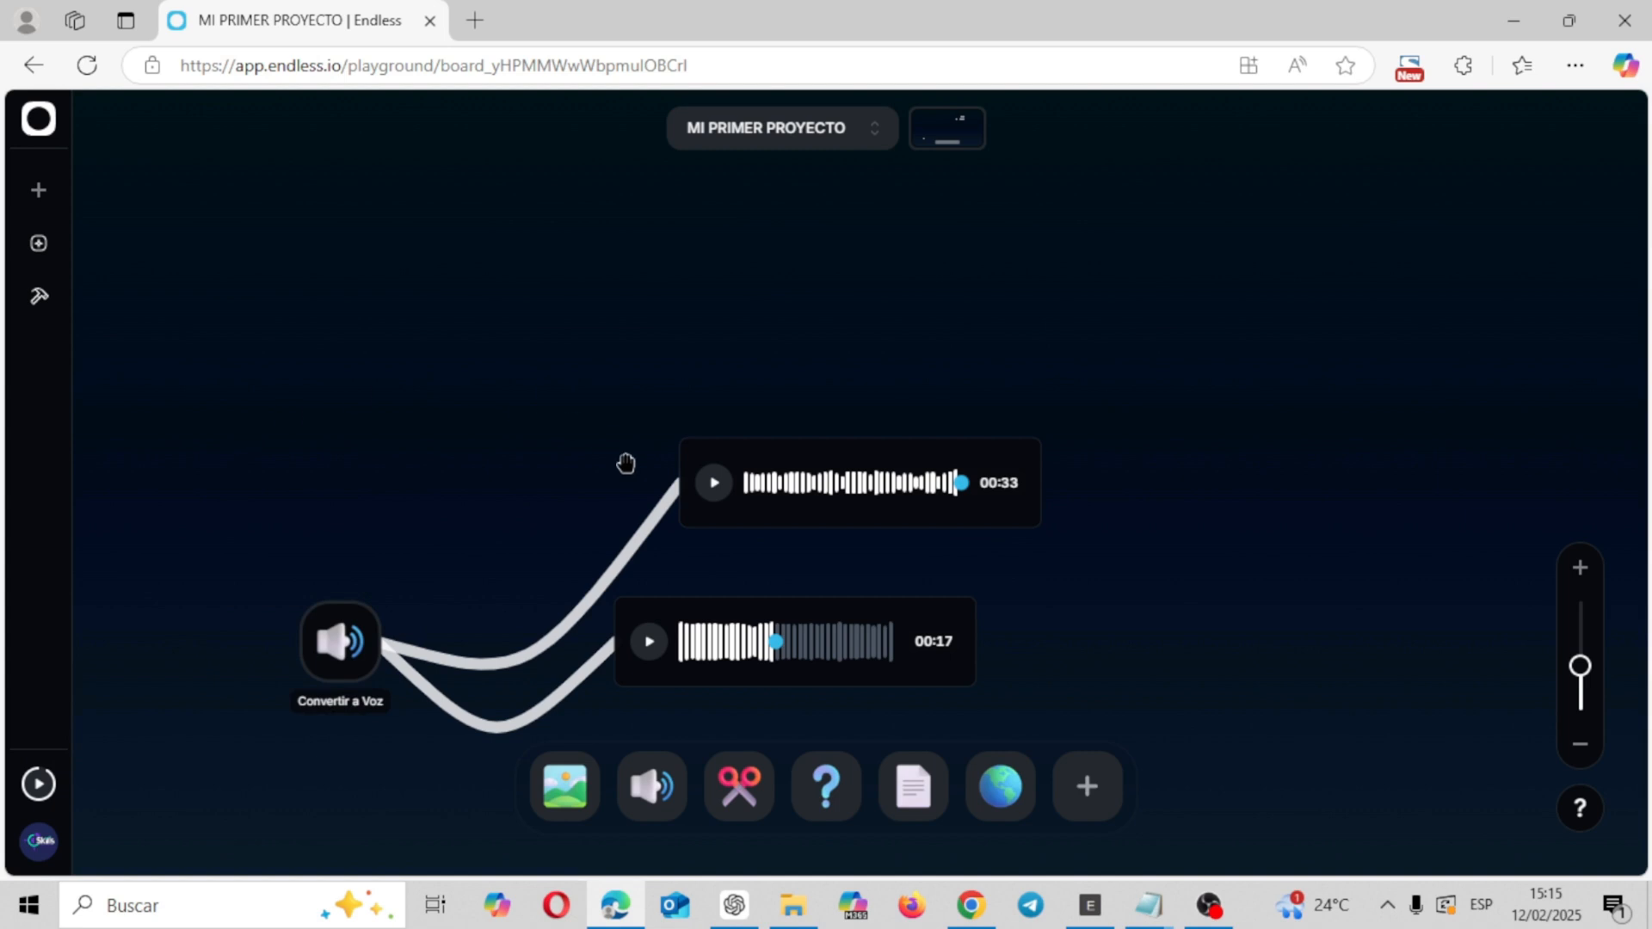
- Place the Traducir mod on the board, paste the Spanish AI channel promotional text and translate it into English
mouse_move(756, 819)
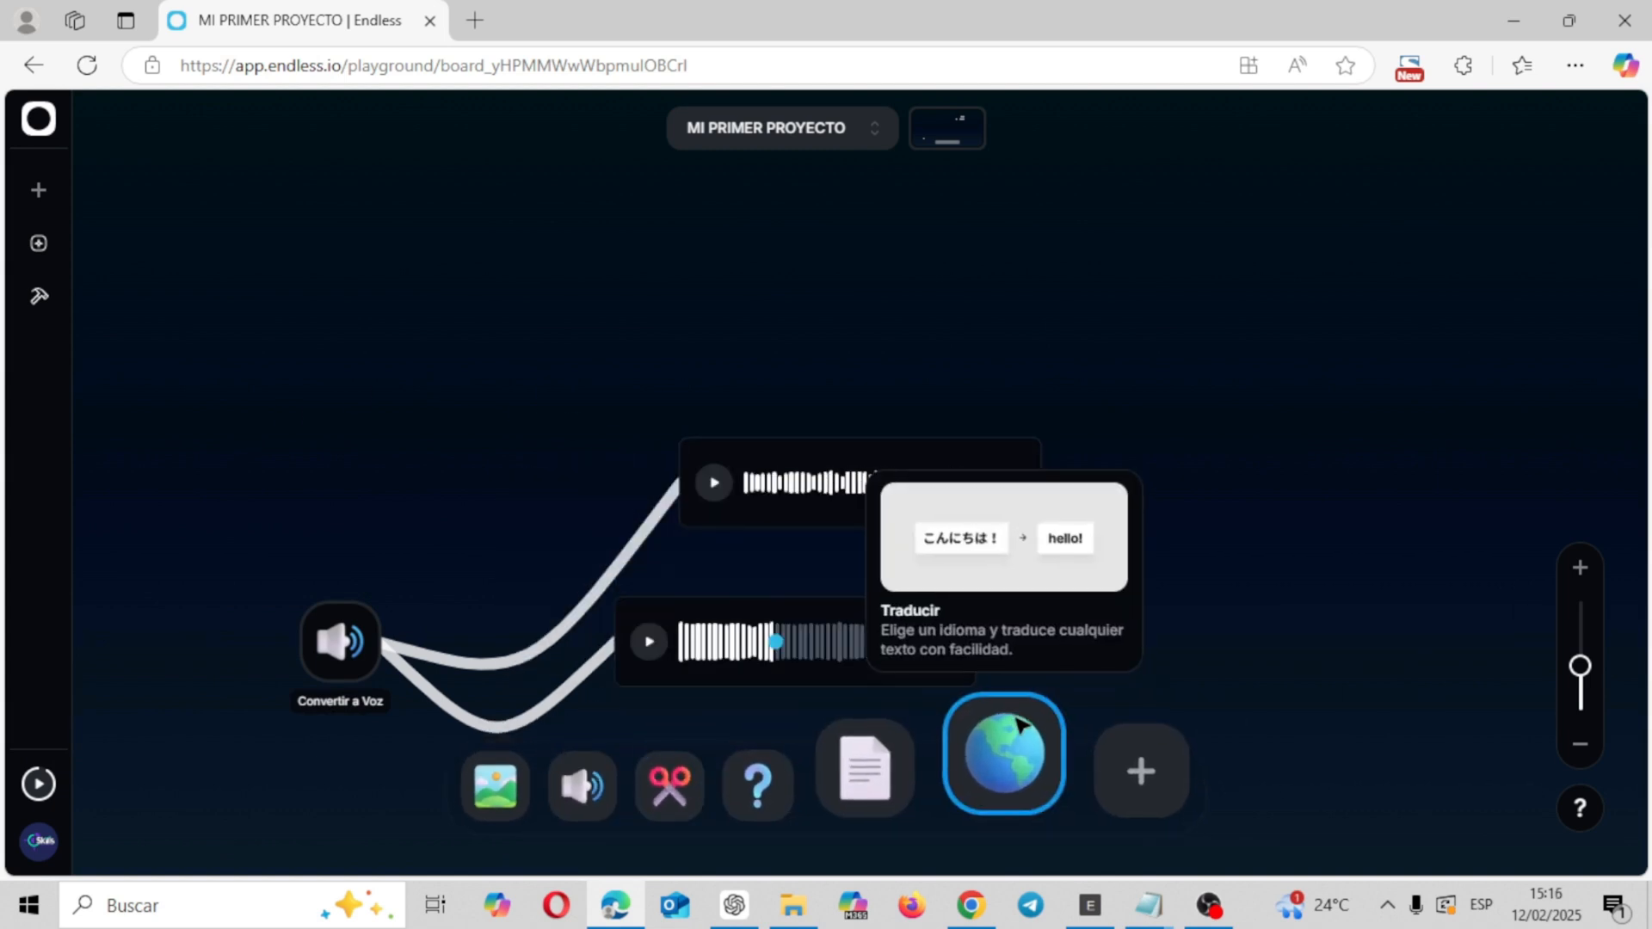
click(1028, 747)
click(1028, 747)
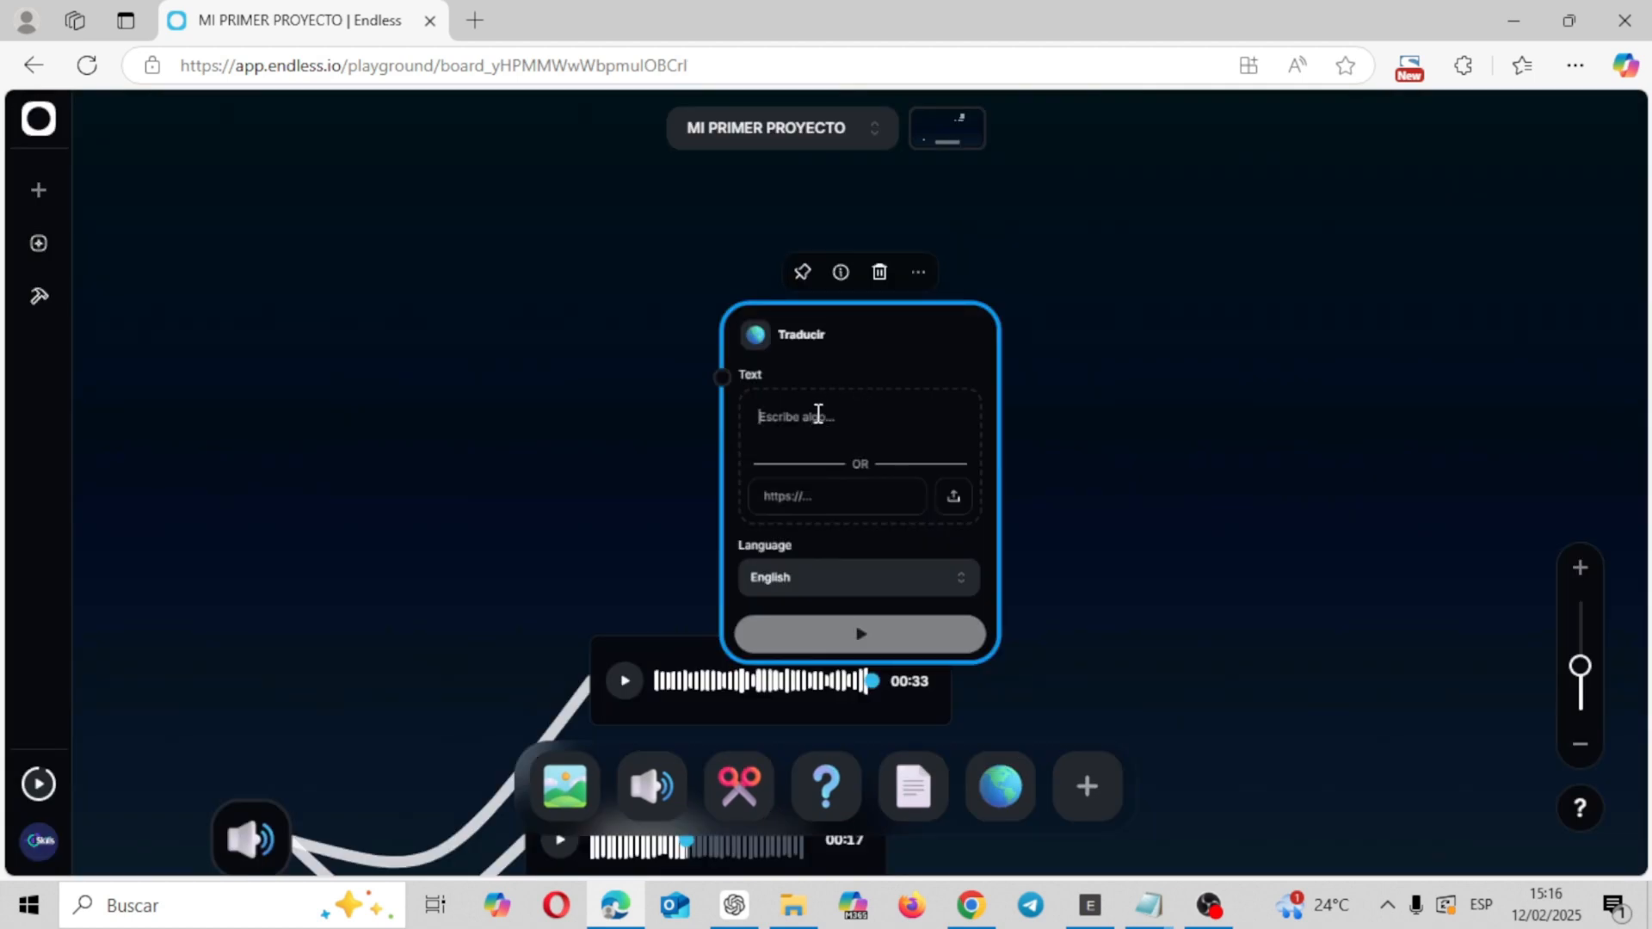
key(ctrl+v)
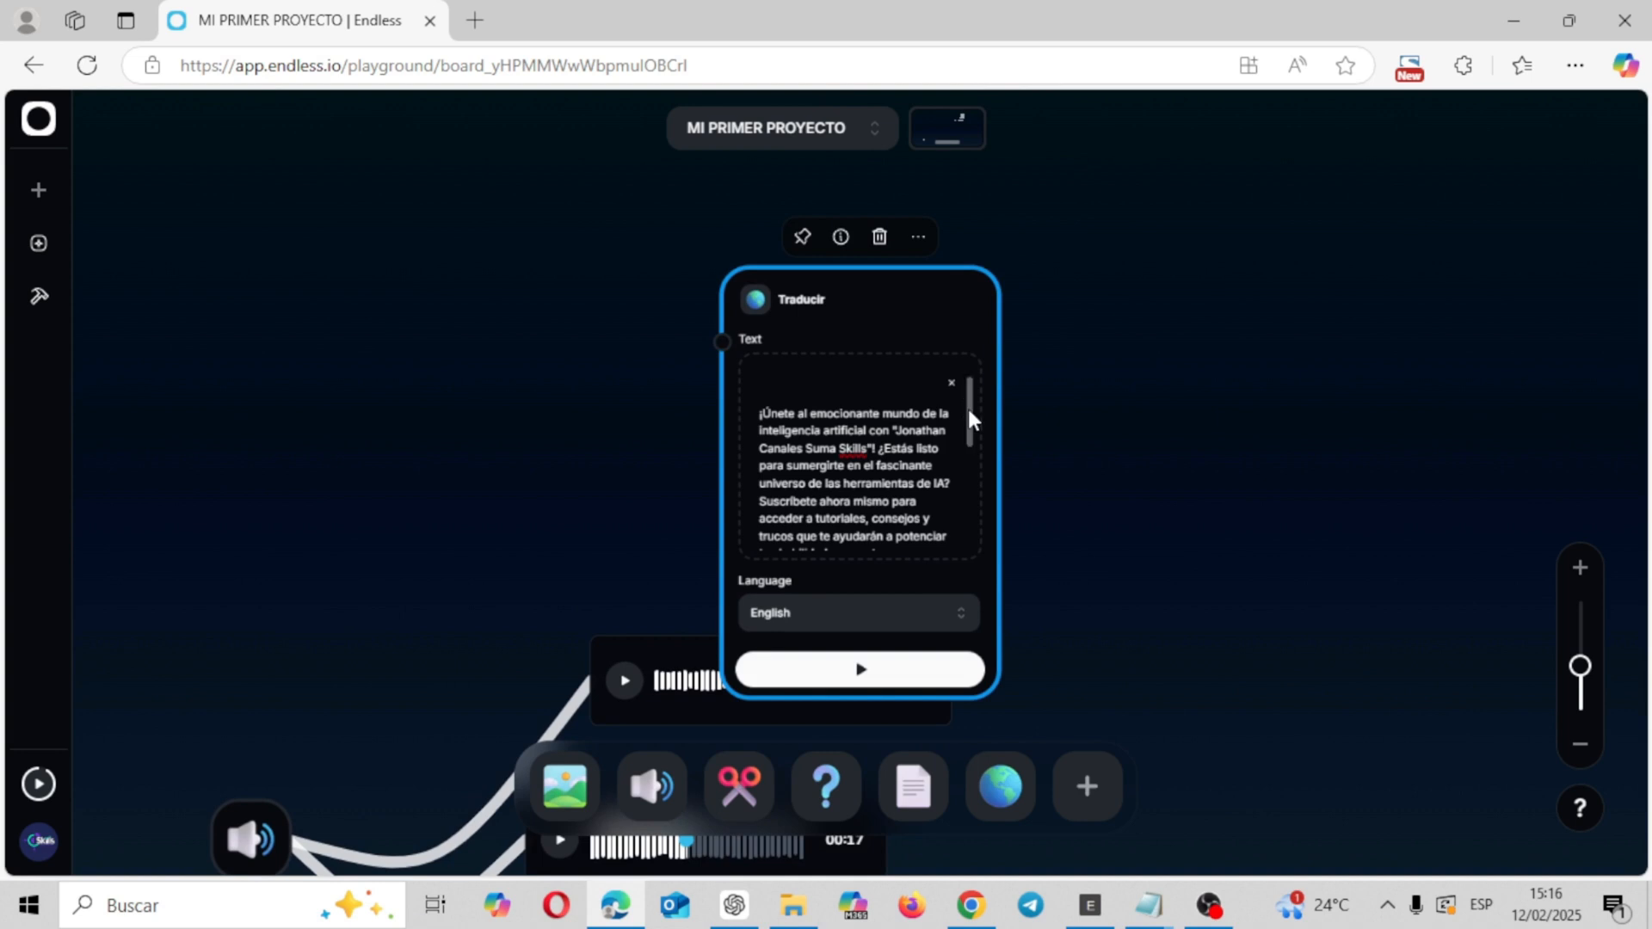
drag(966, 405, 979, 495)
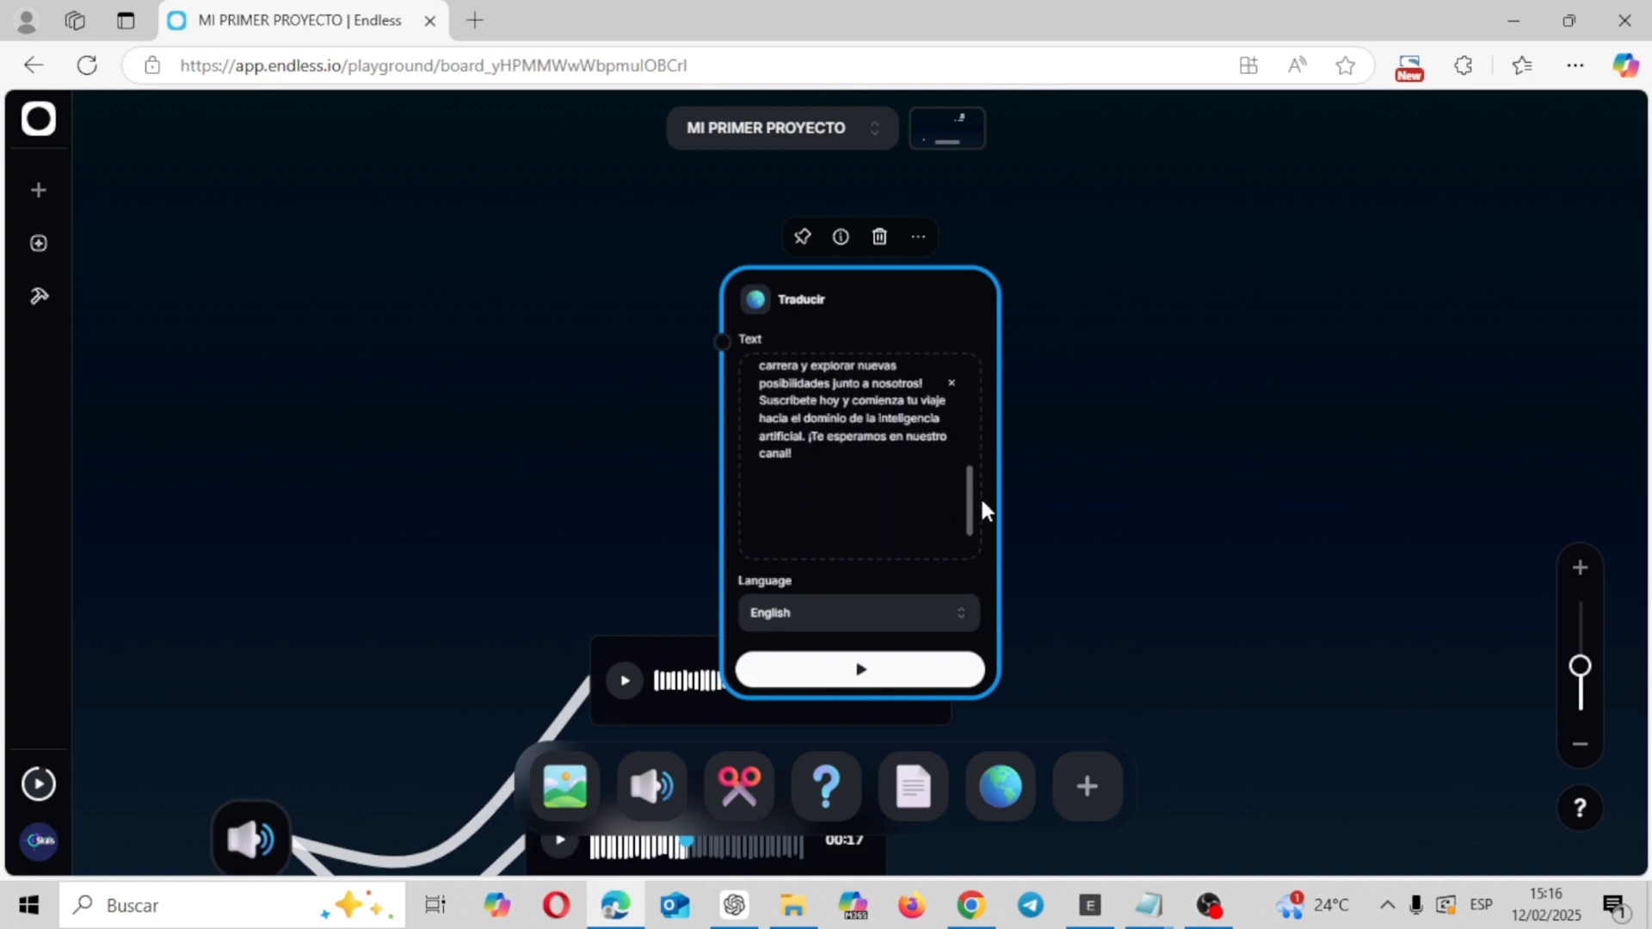
click(929, 625)
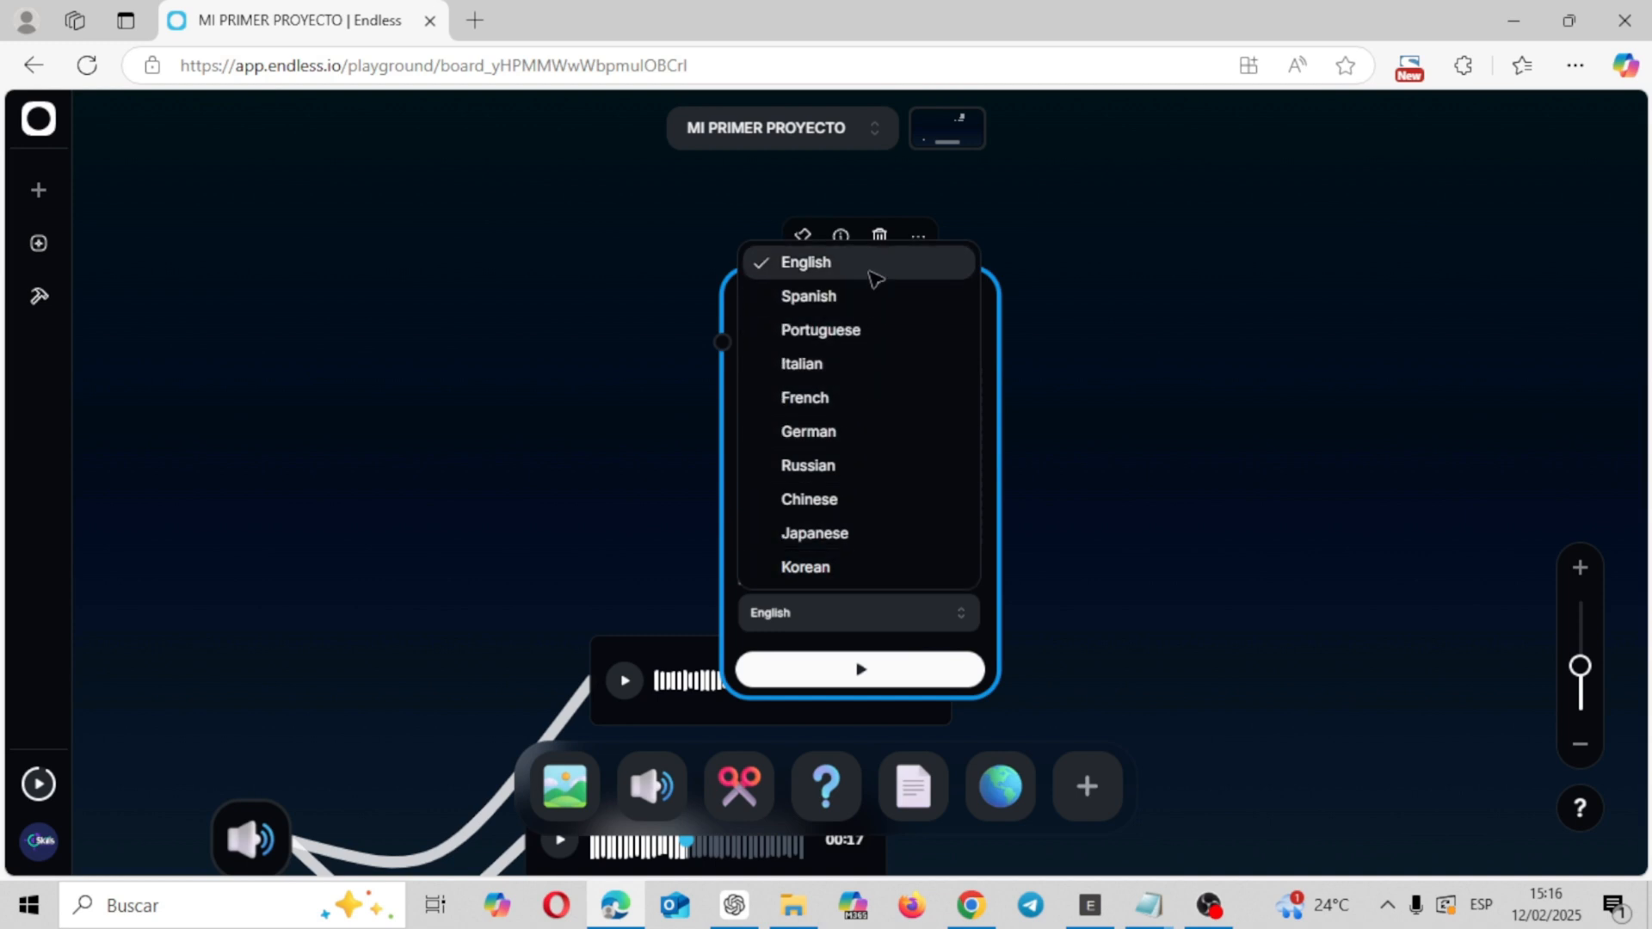
click(875, 277)
click(886, 674)
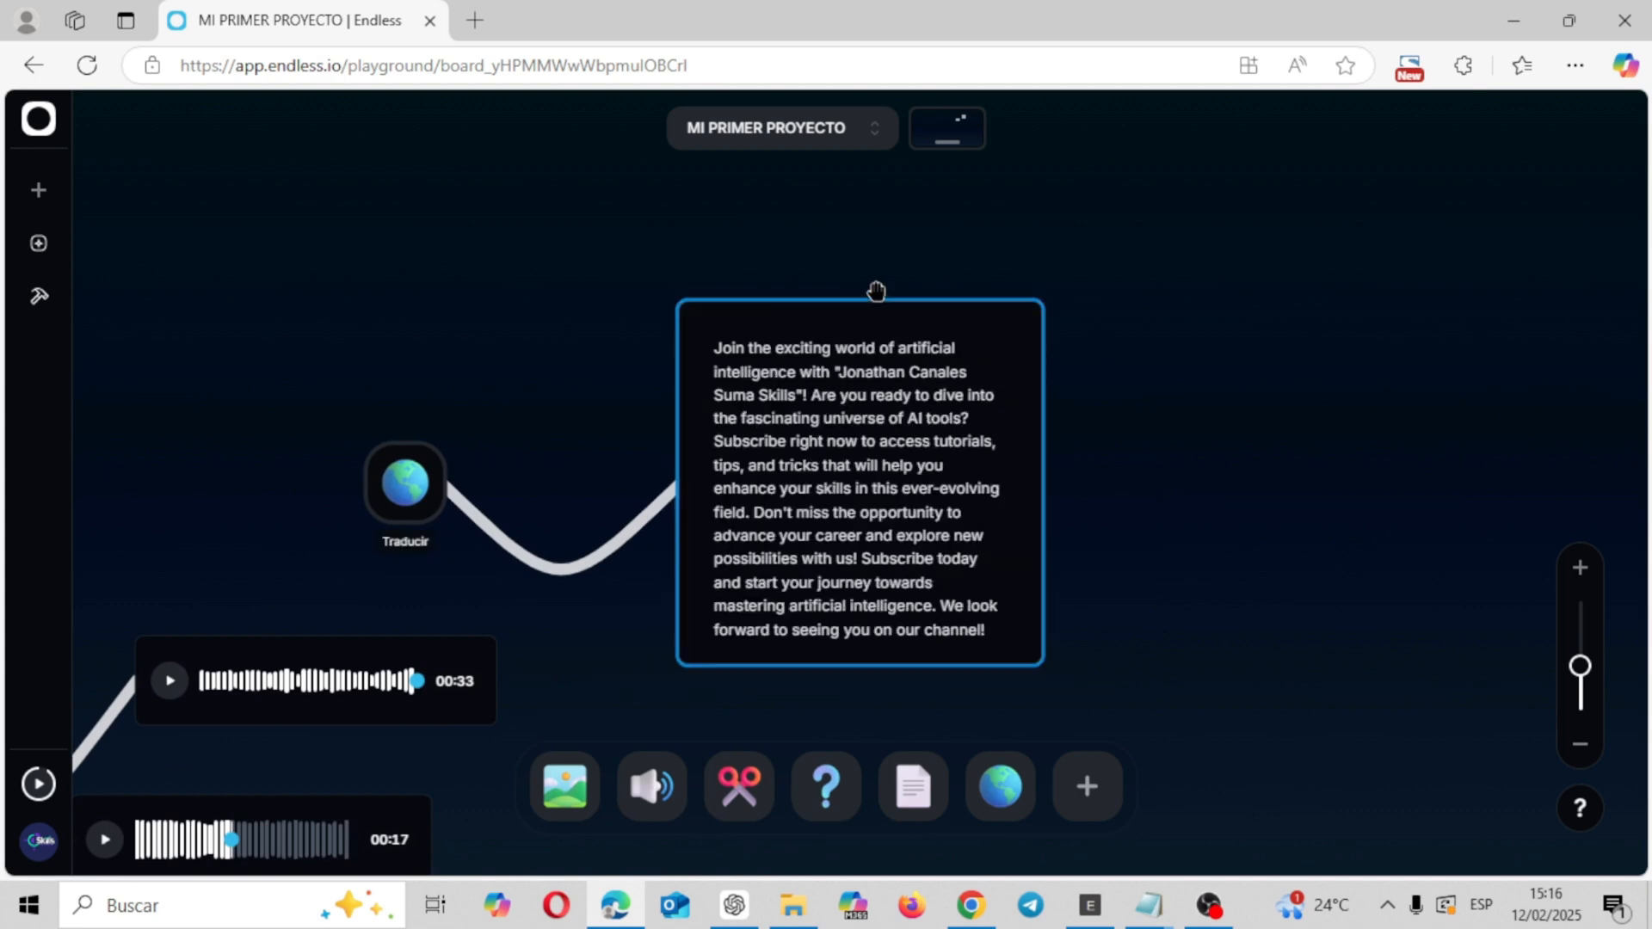
- Set the Traducir language to Chinese and run the translation of the promotional text again
click(891, 325)
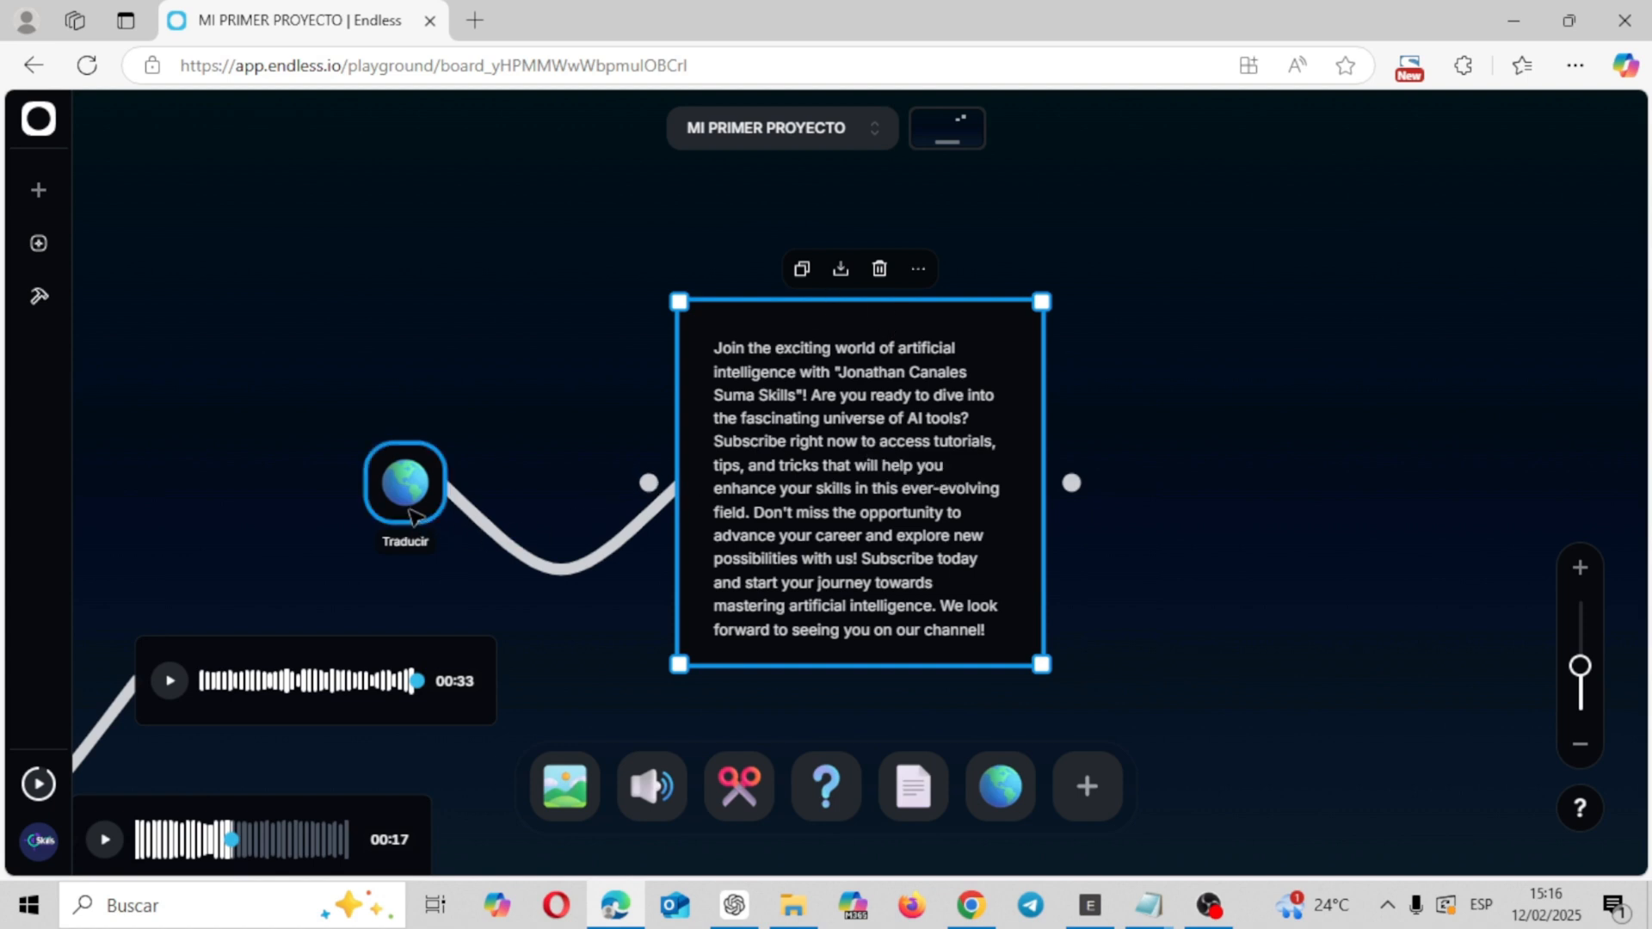
click(406, 504)
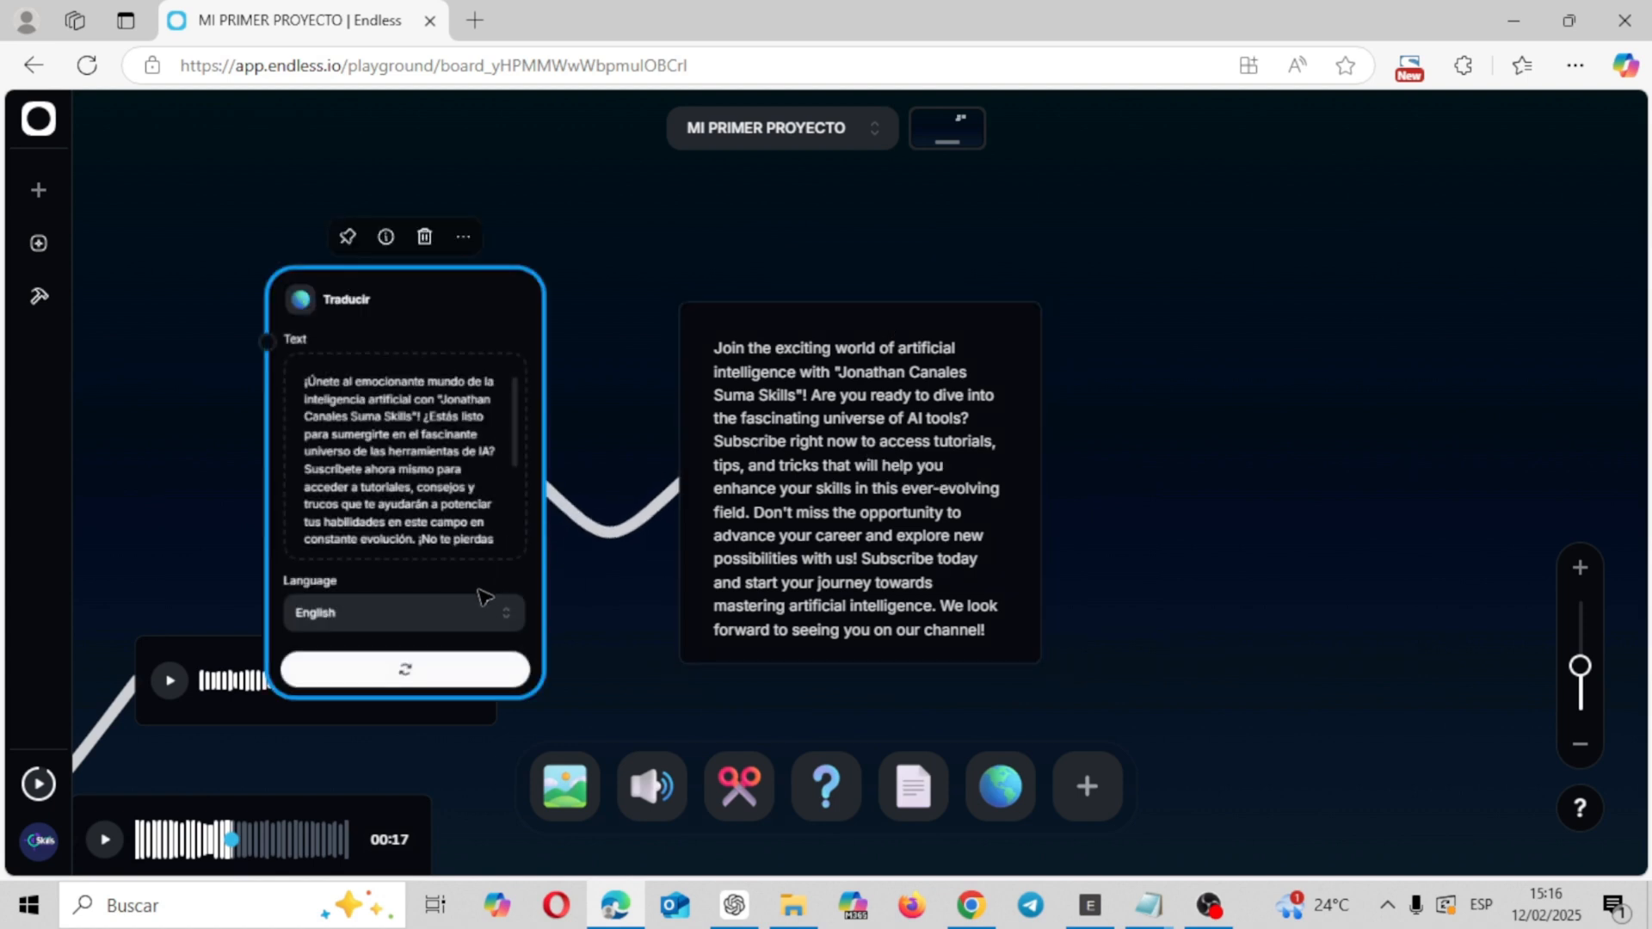
click(460, 613)
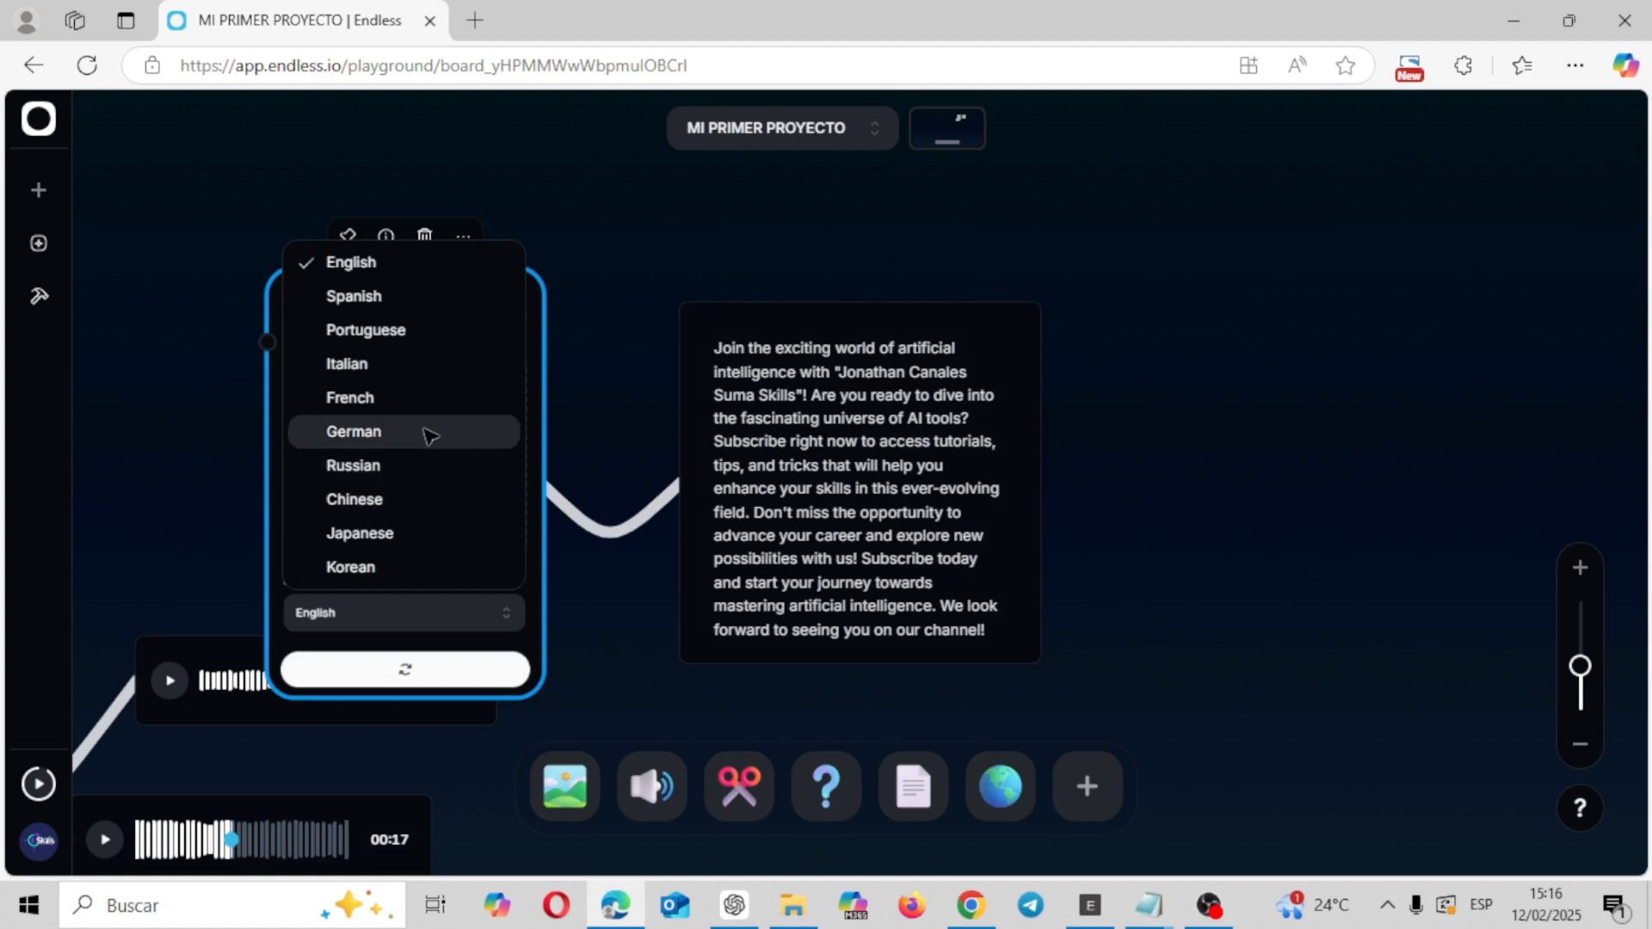
click(430, 497)
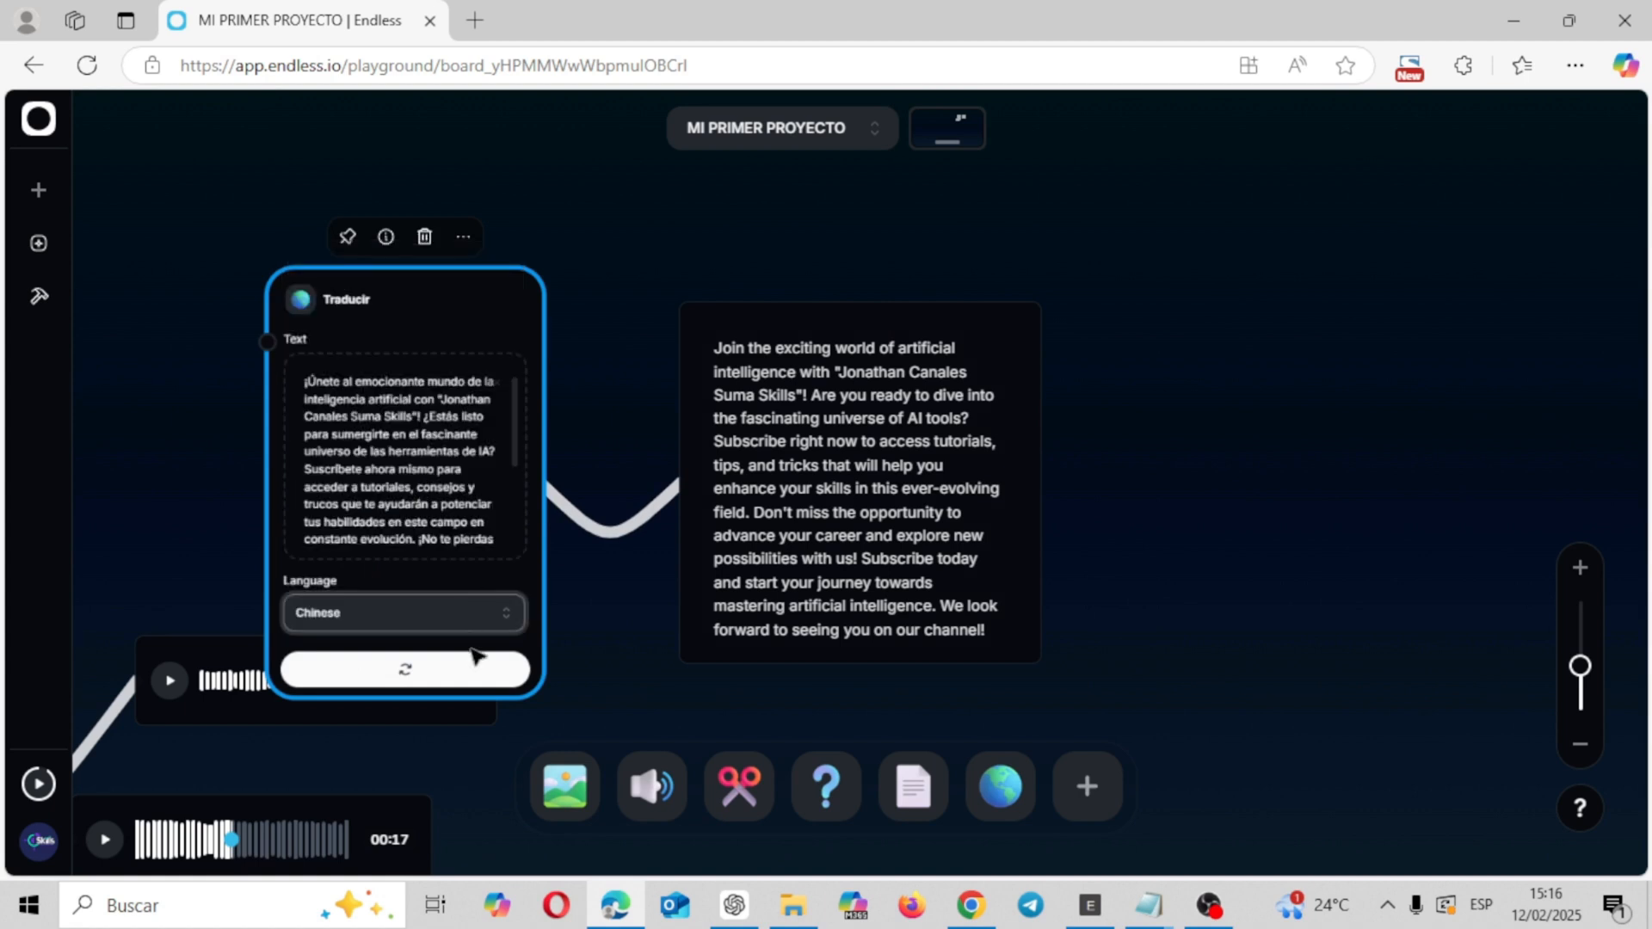
click(449, 684)
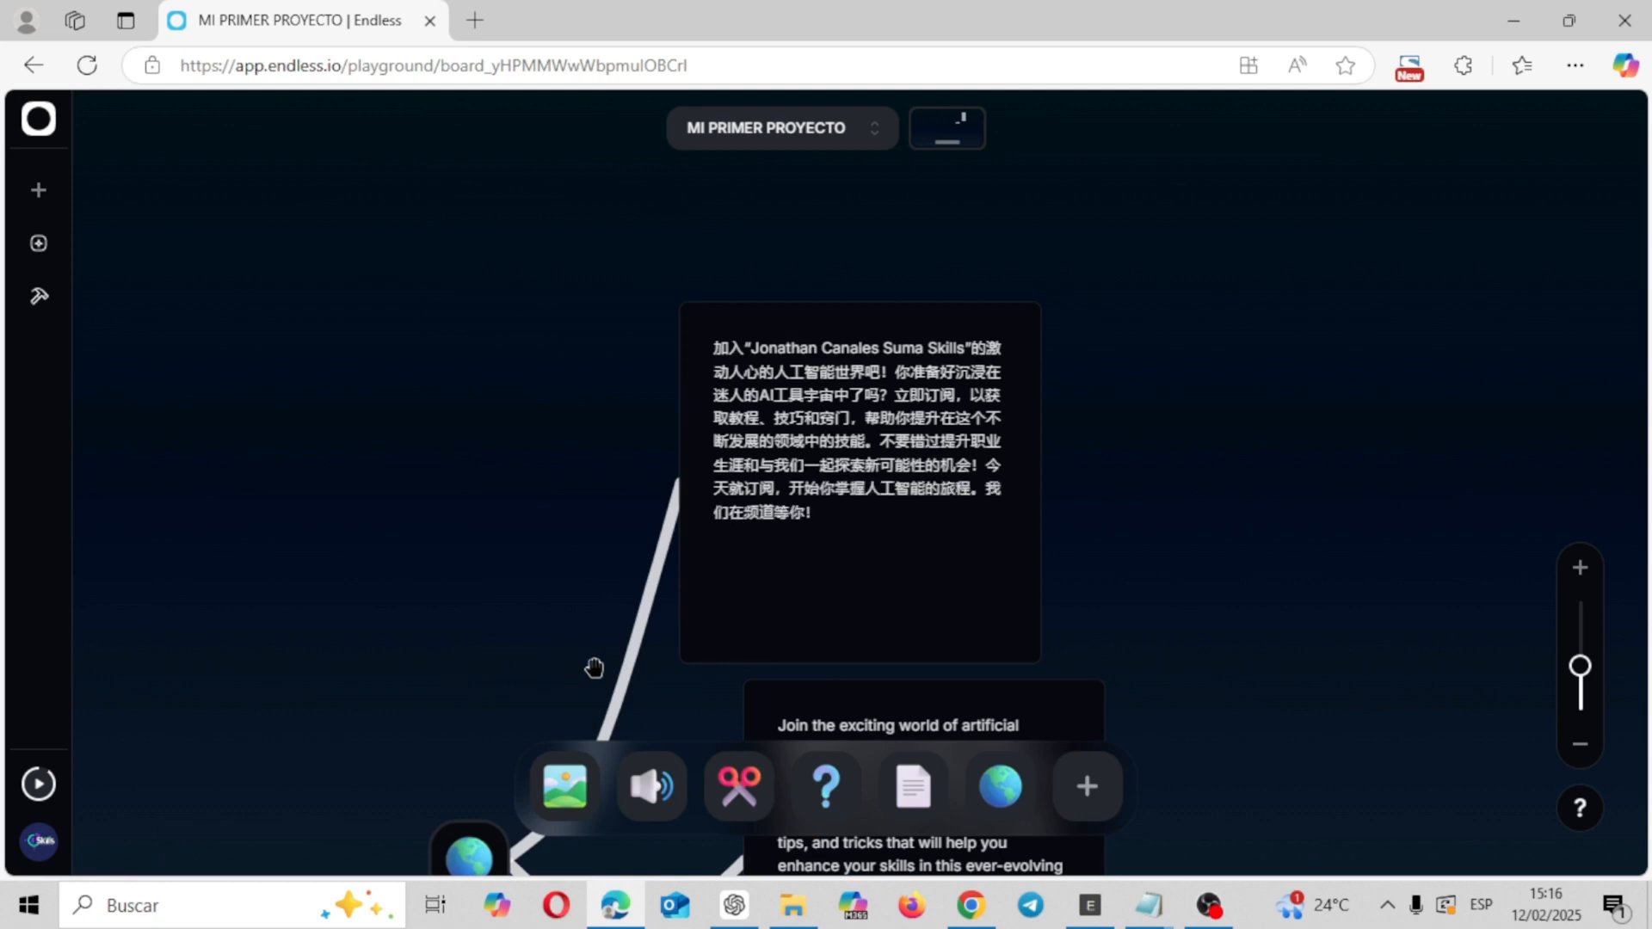
- Delete the Chinese and the English translation results from the board
click(955, 323)
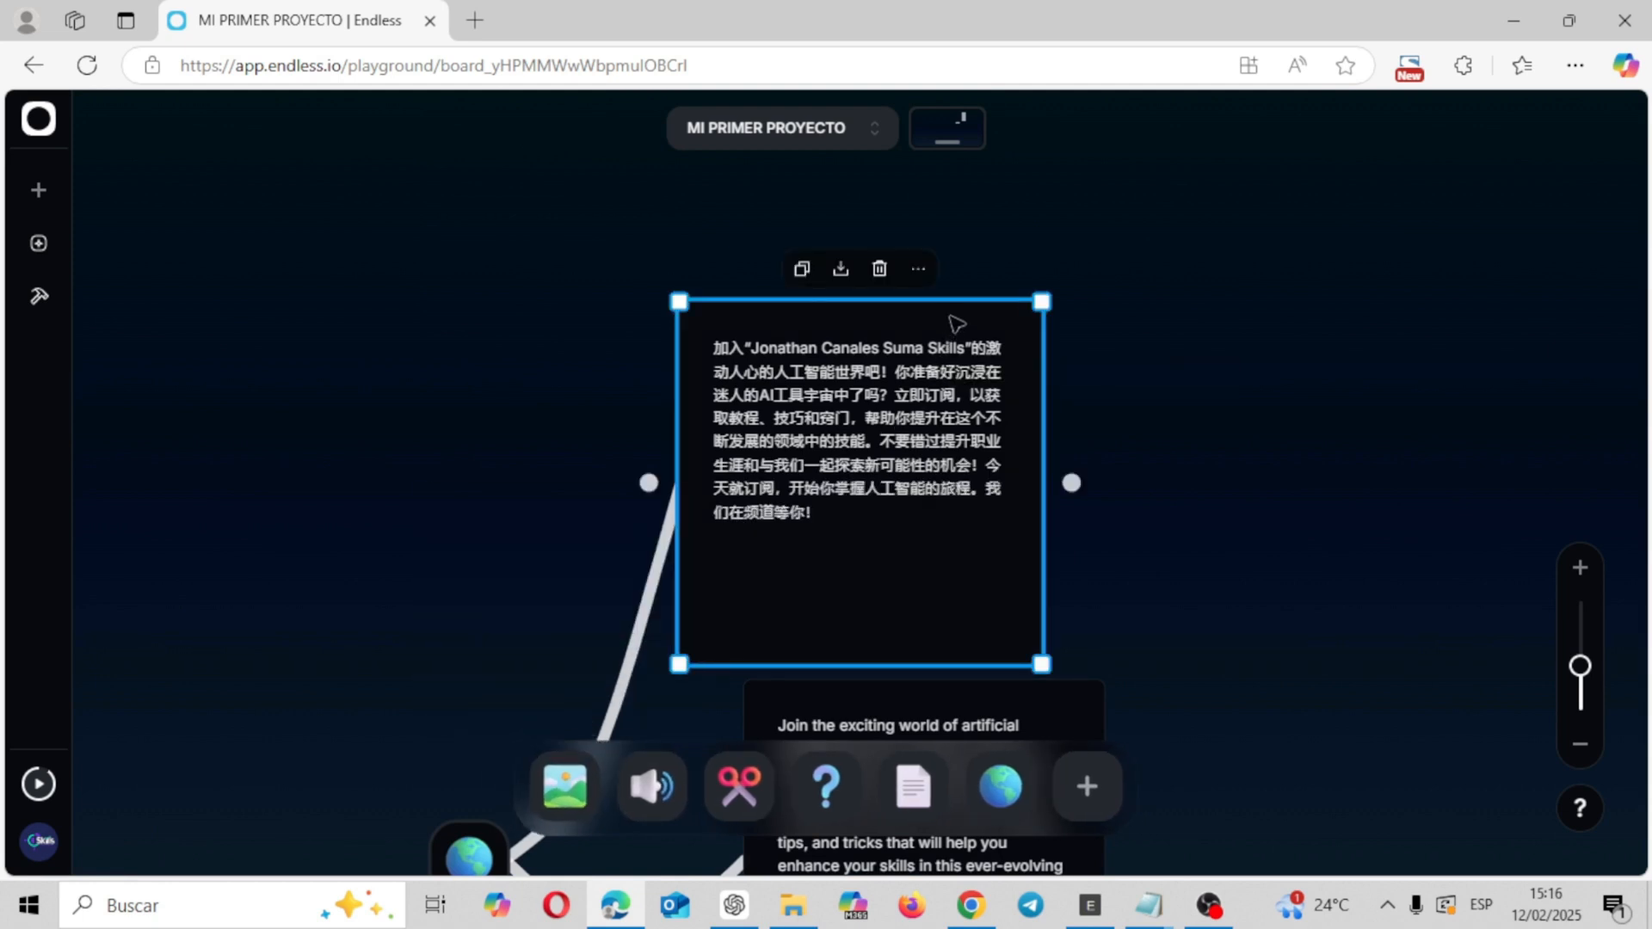
click(886, 276)
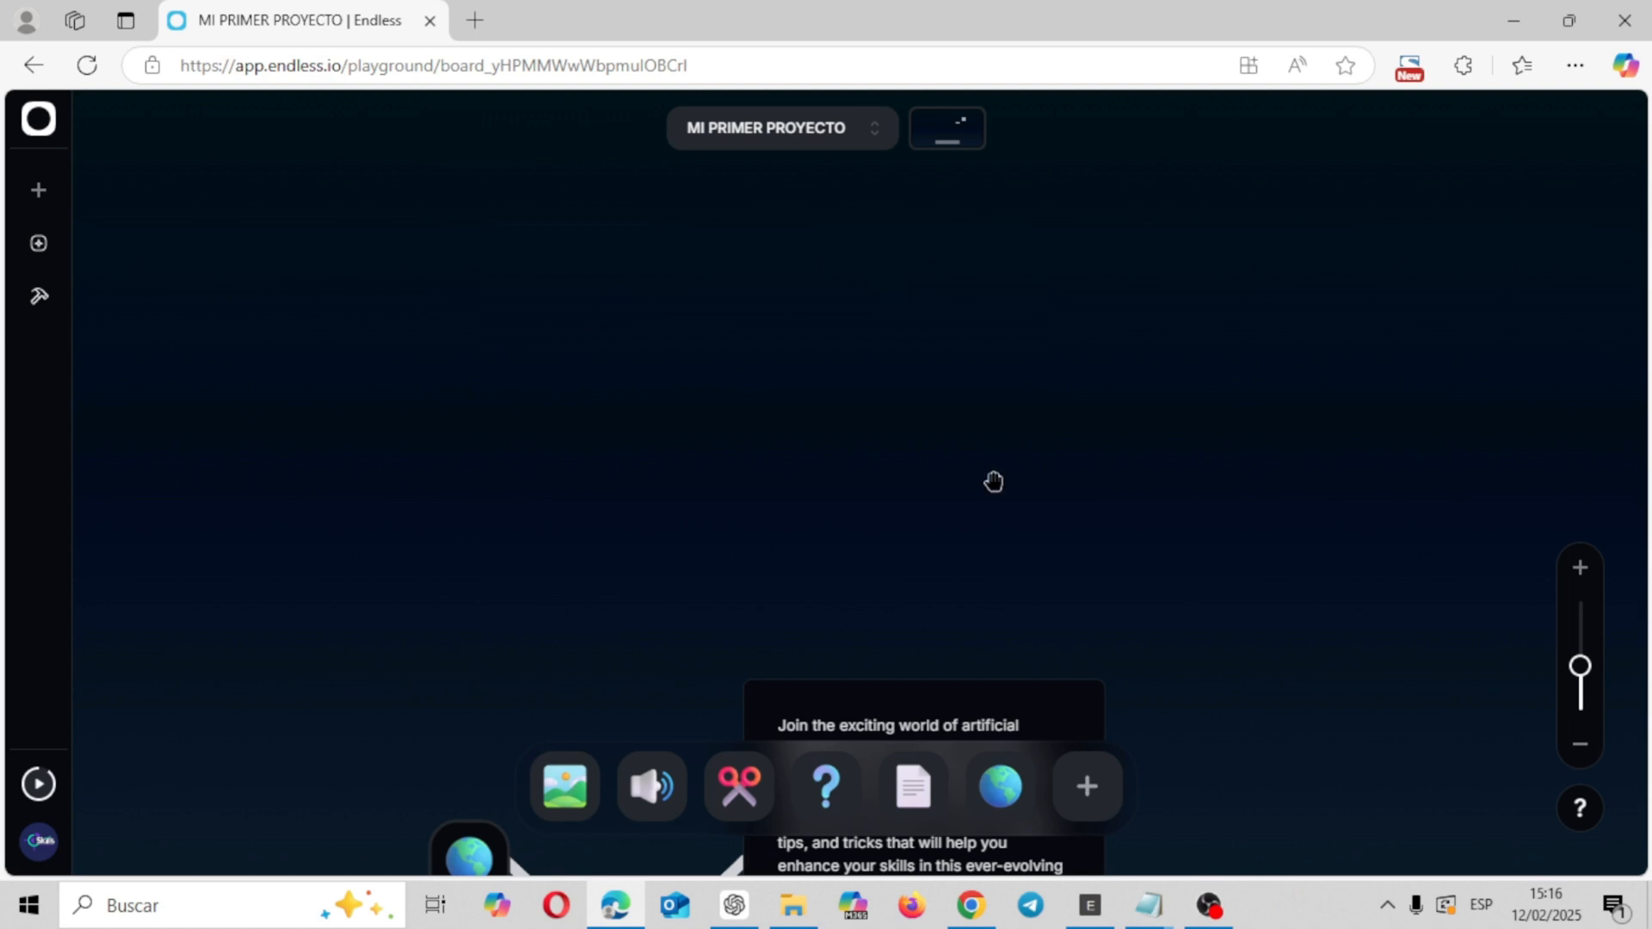
drag(1031, 717, 1040, 421)
click(951, 370)
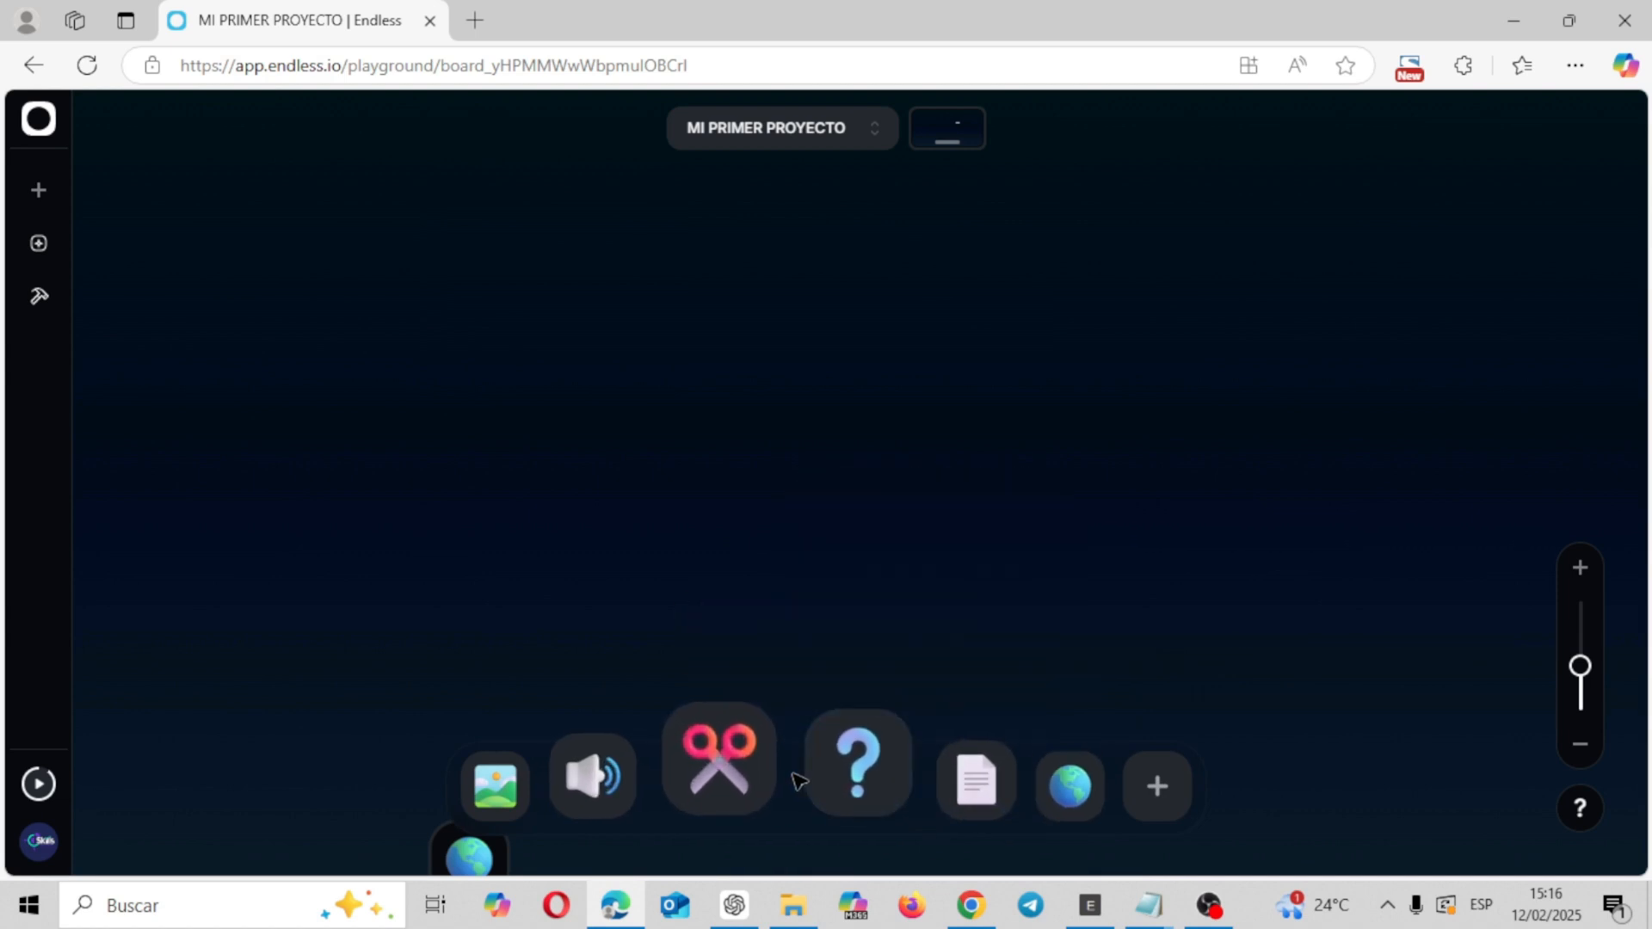
- Place the Preguntar mod on the board, enter "que es la inteligencia artificial" under Questions and generate the answer
click(840, 768)
click(921, 745)
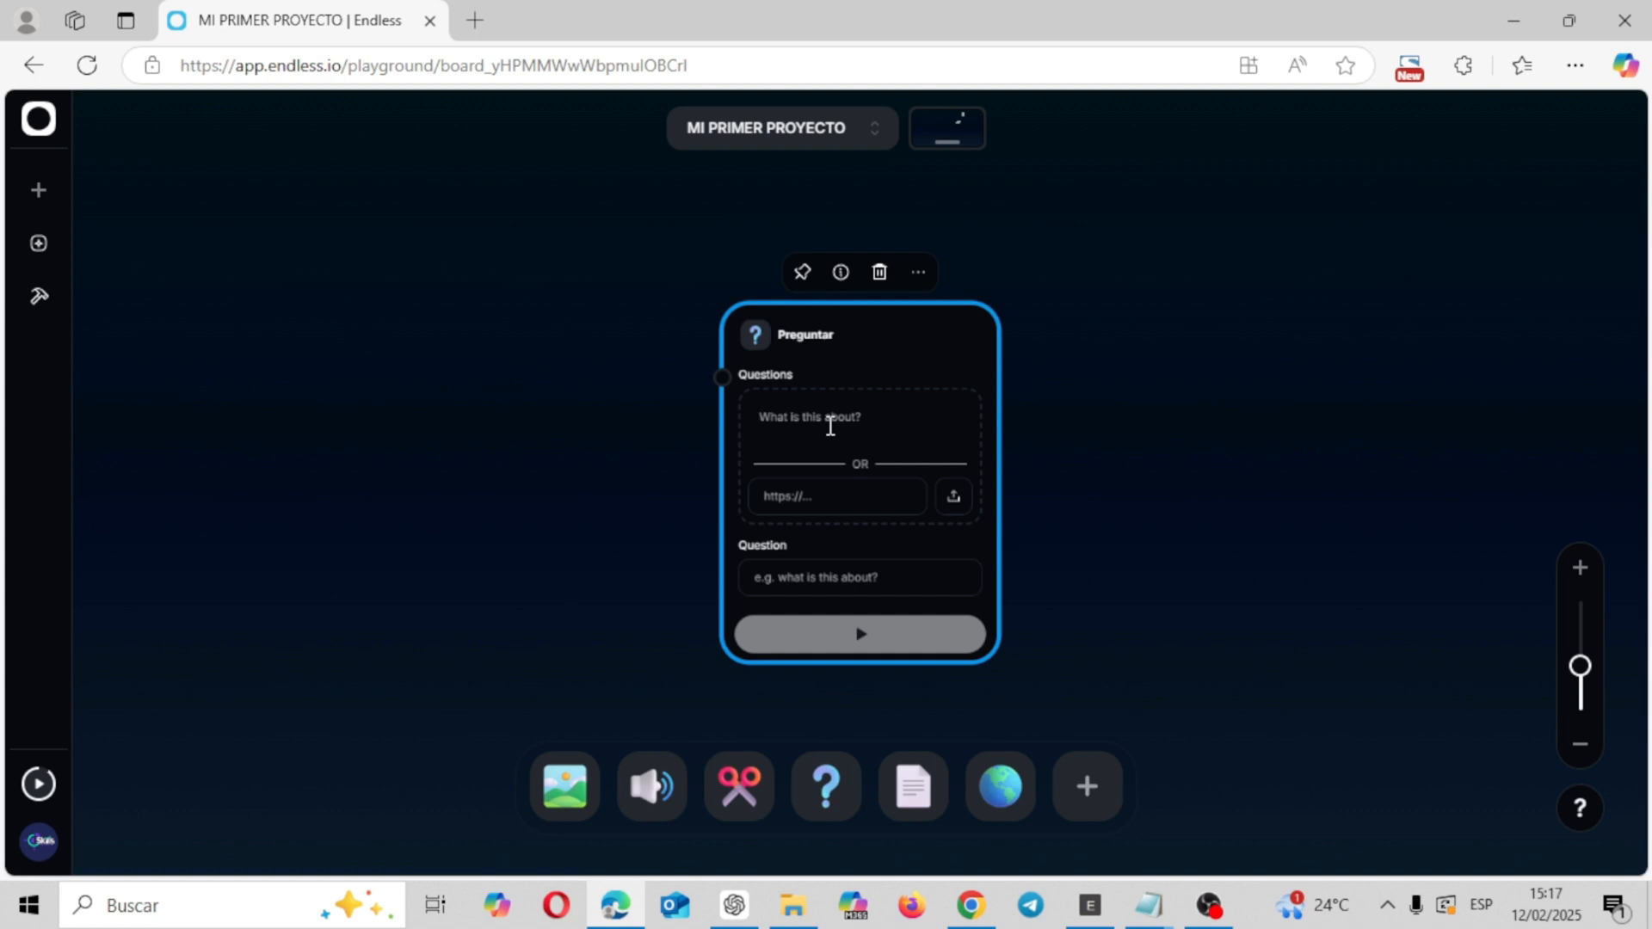
click(830, 426)
text(que es la inteligencia artifi)
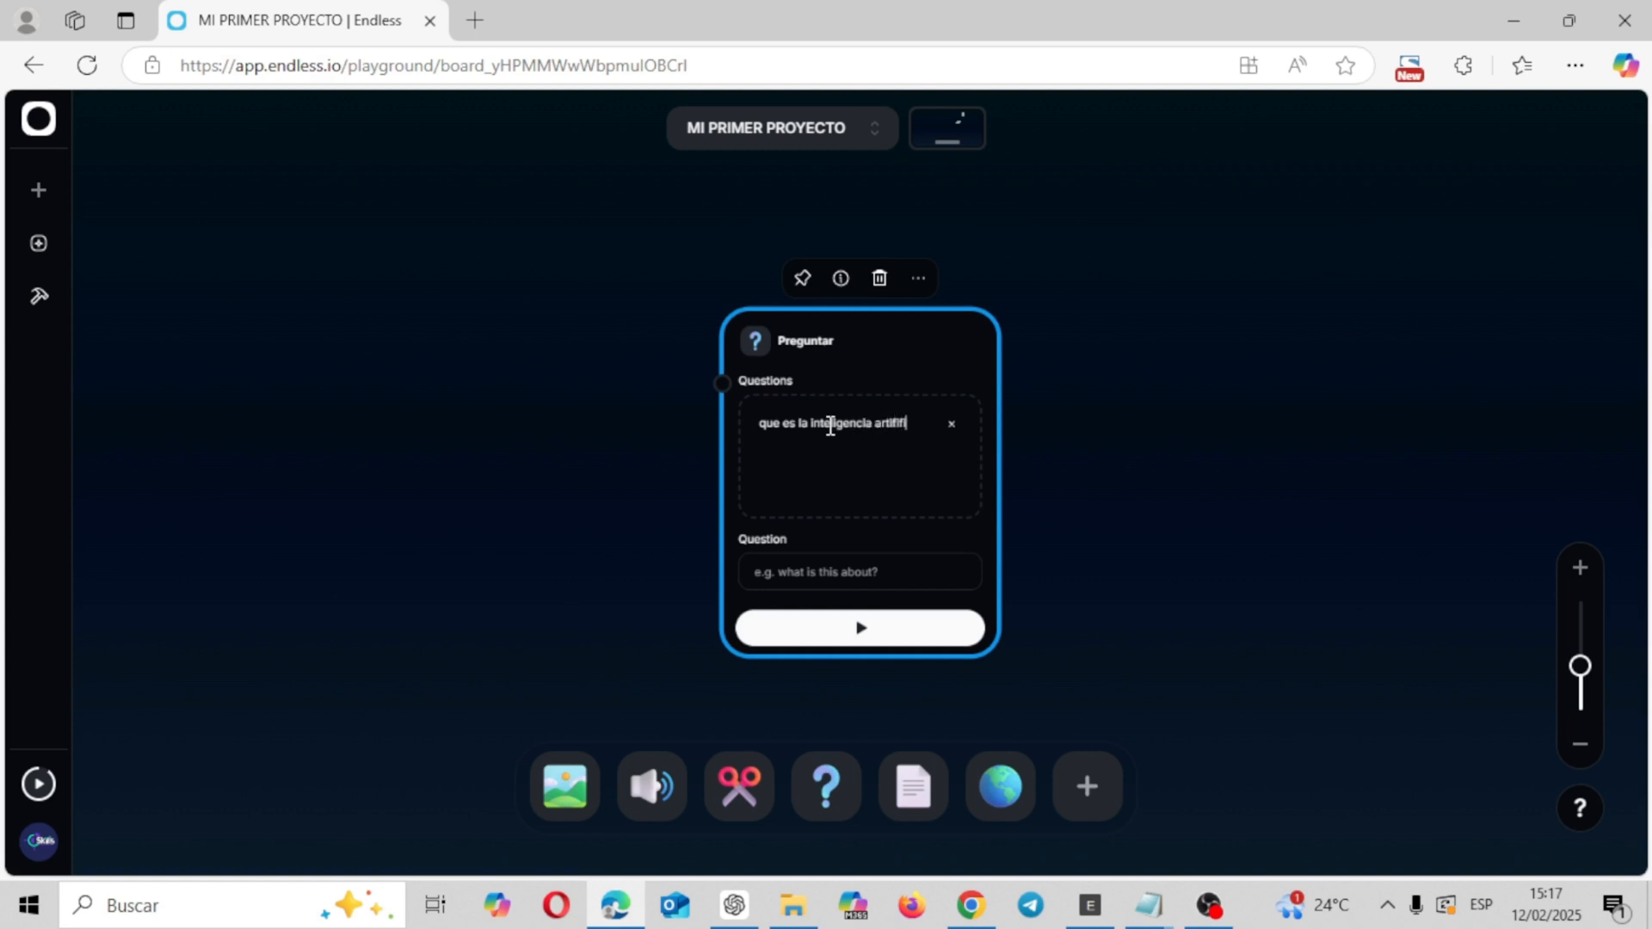
click(892, 637)
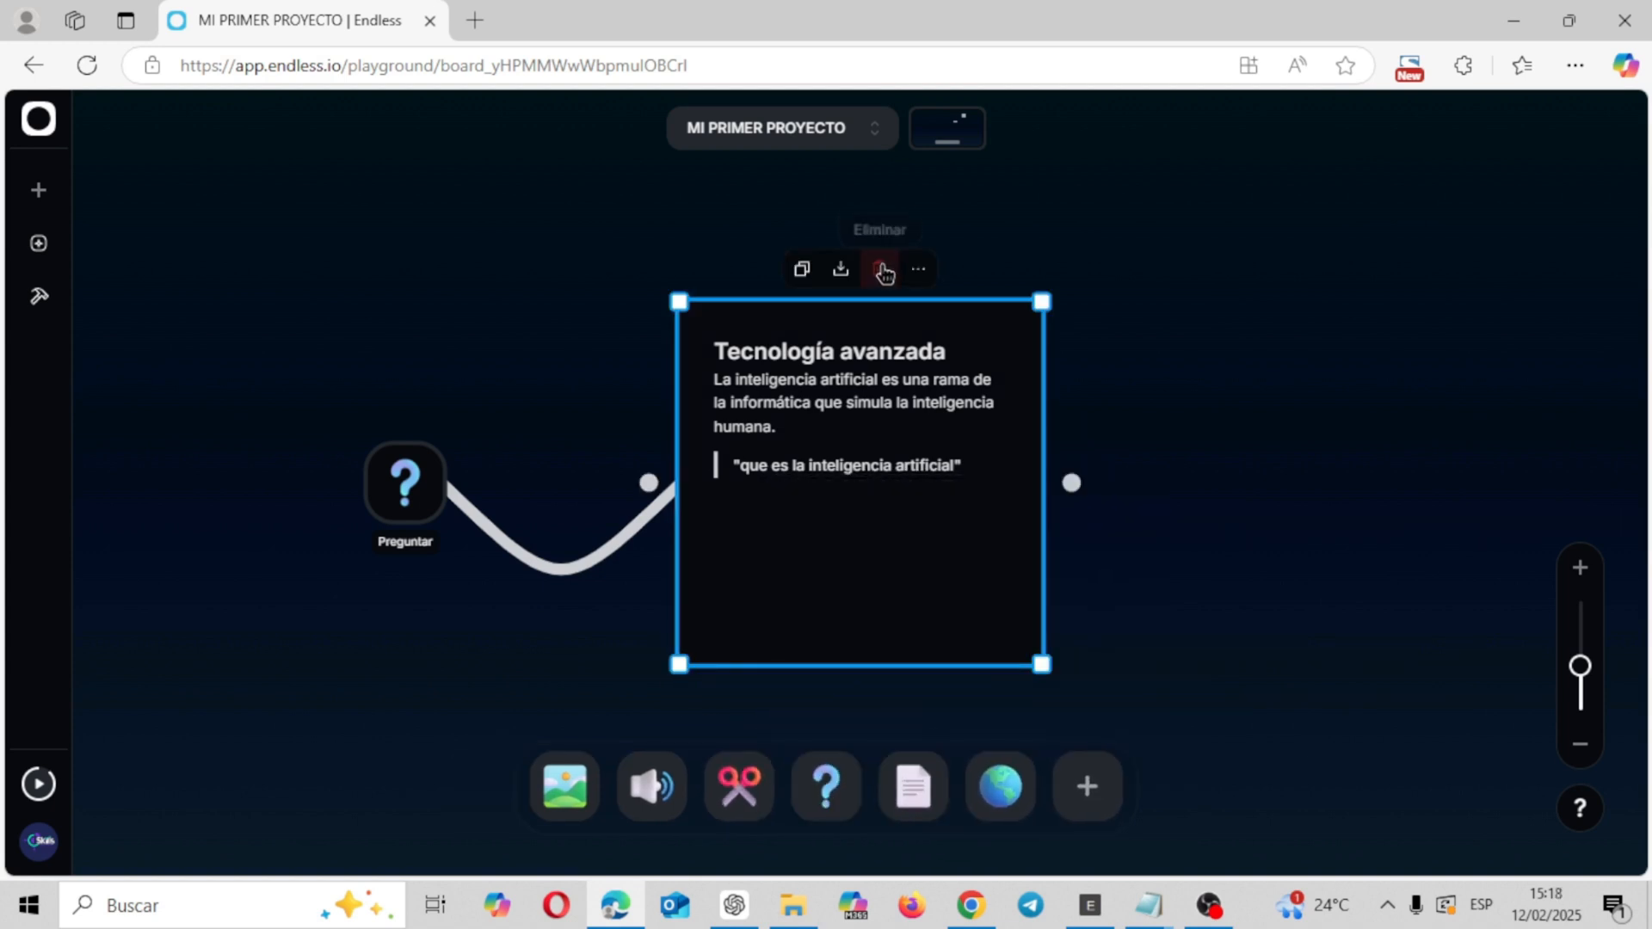
- Delete the Preguntar answer from the board and place the Texto Gráfico mod on it from the Mods library
click(885, 270)
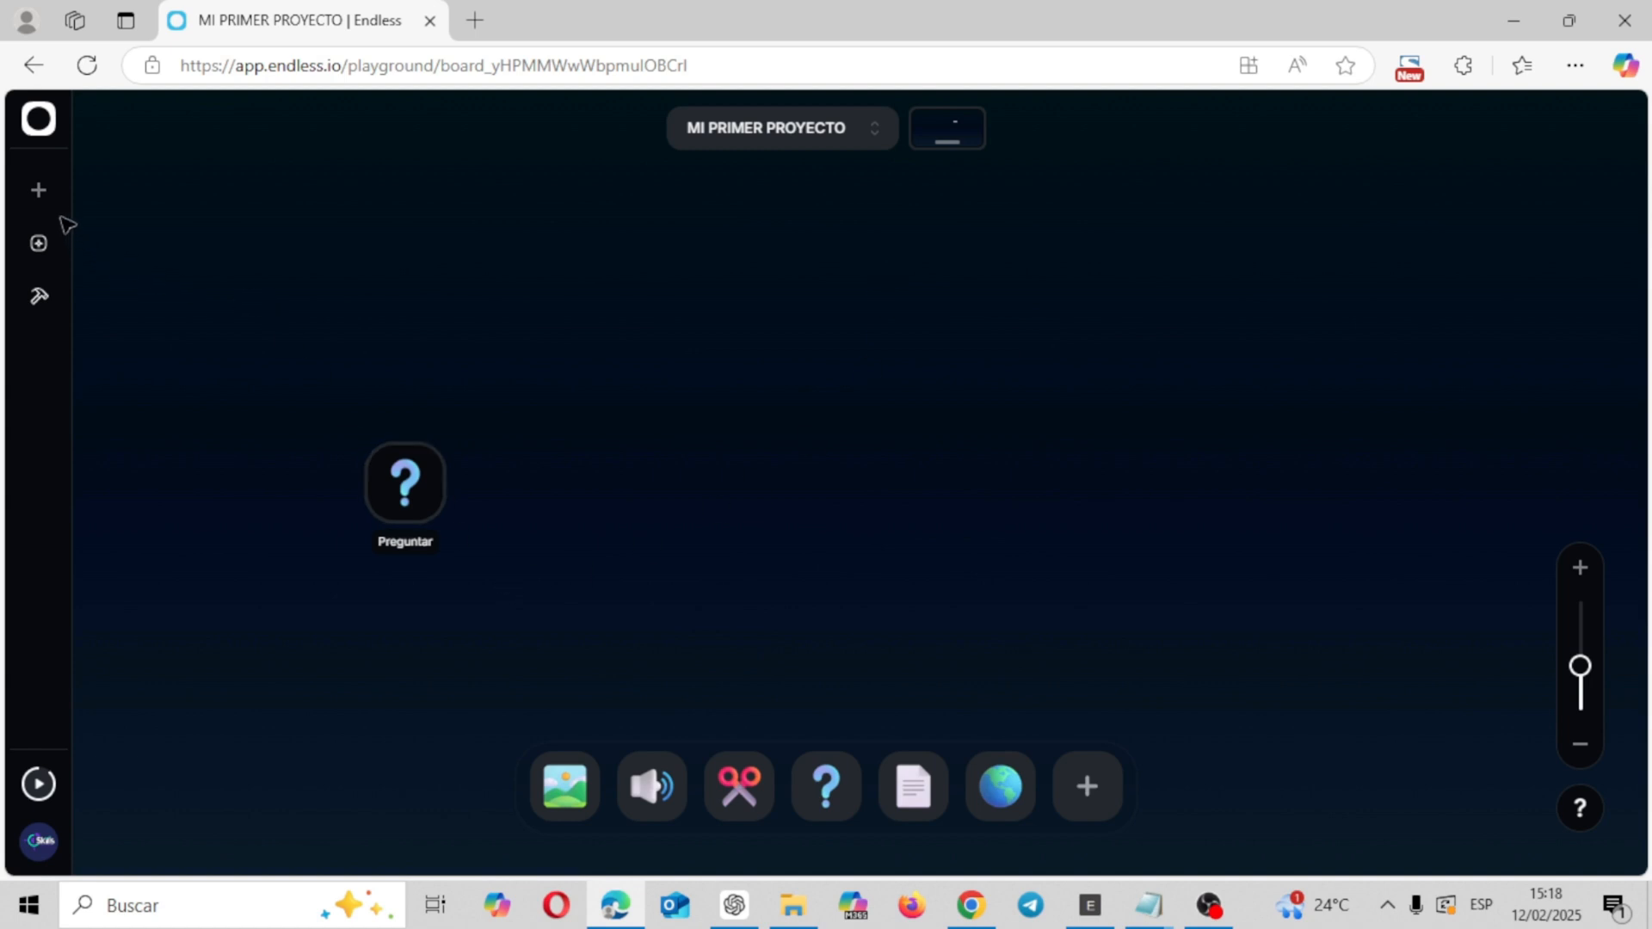
click(42, 192)
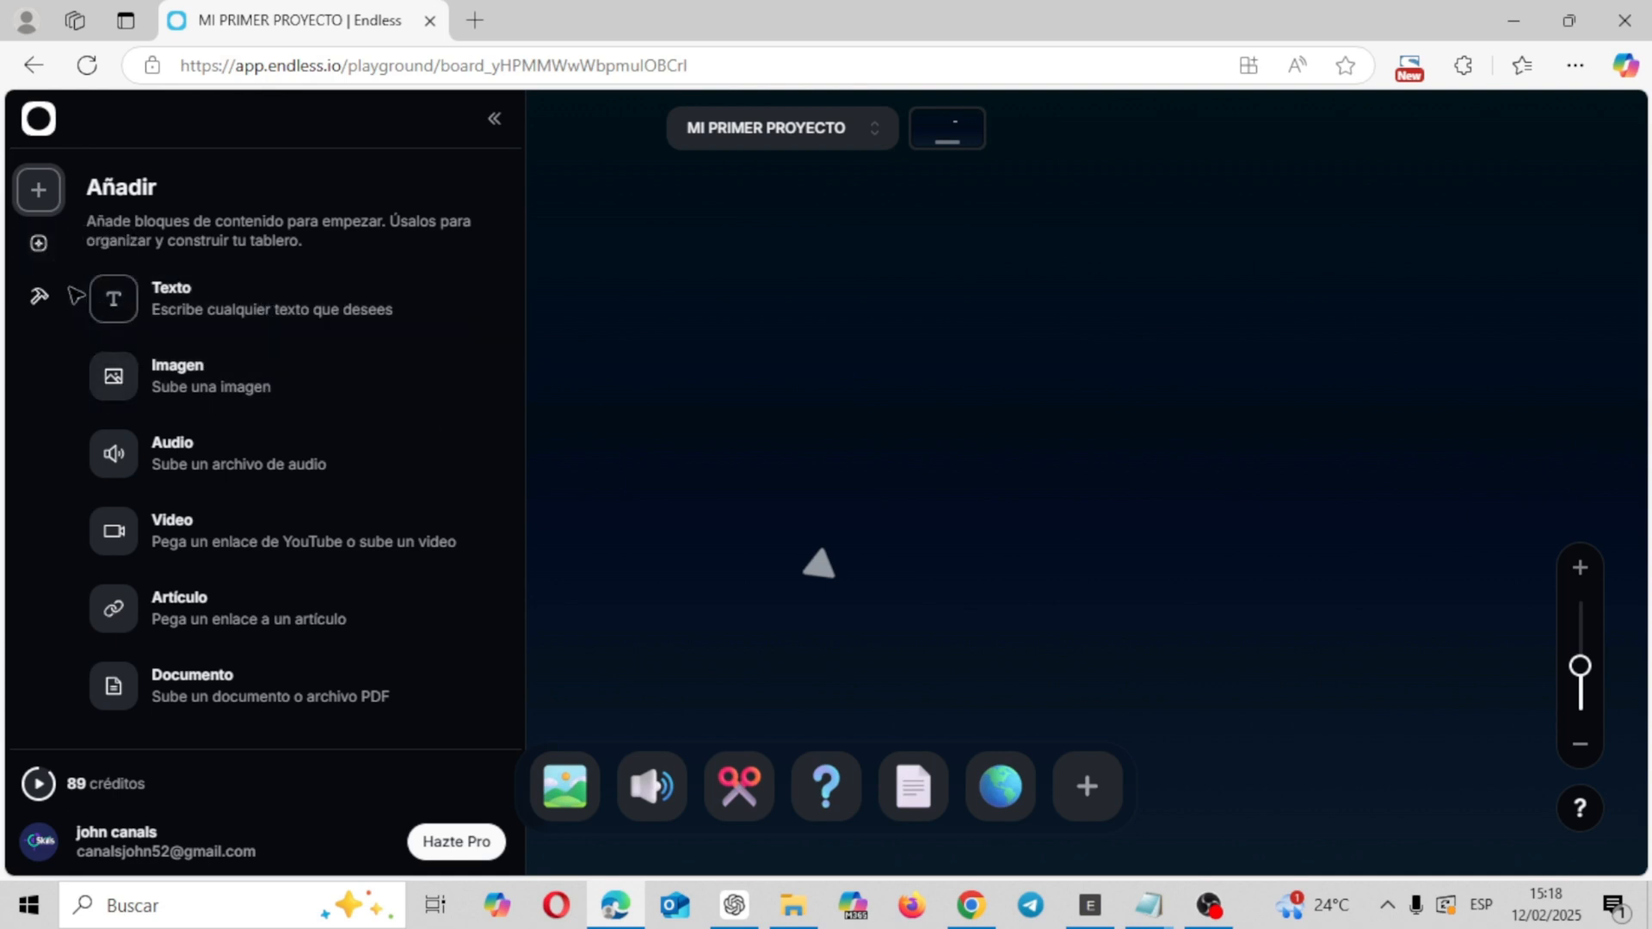
click(40, 260)
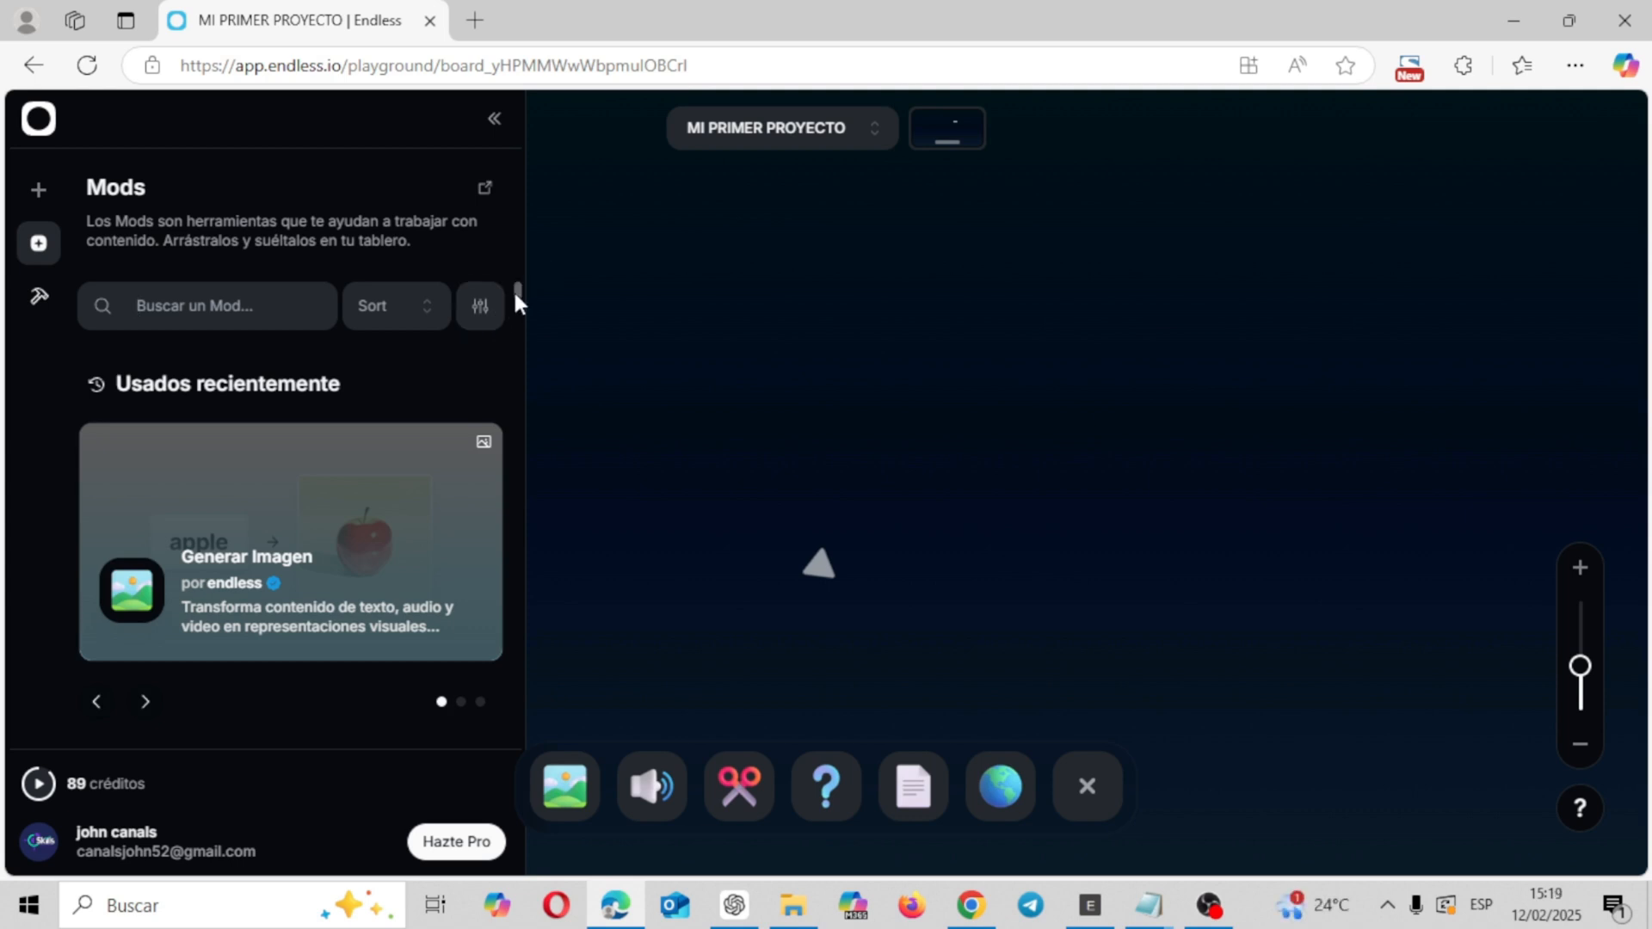
mouse_move(514, 294)
mouse_down()
mouse_move(515, 393)
mouse_move(513, 307)
mouse_up()
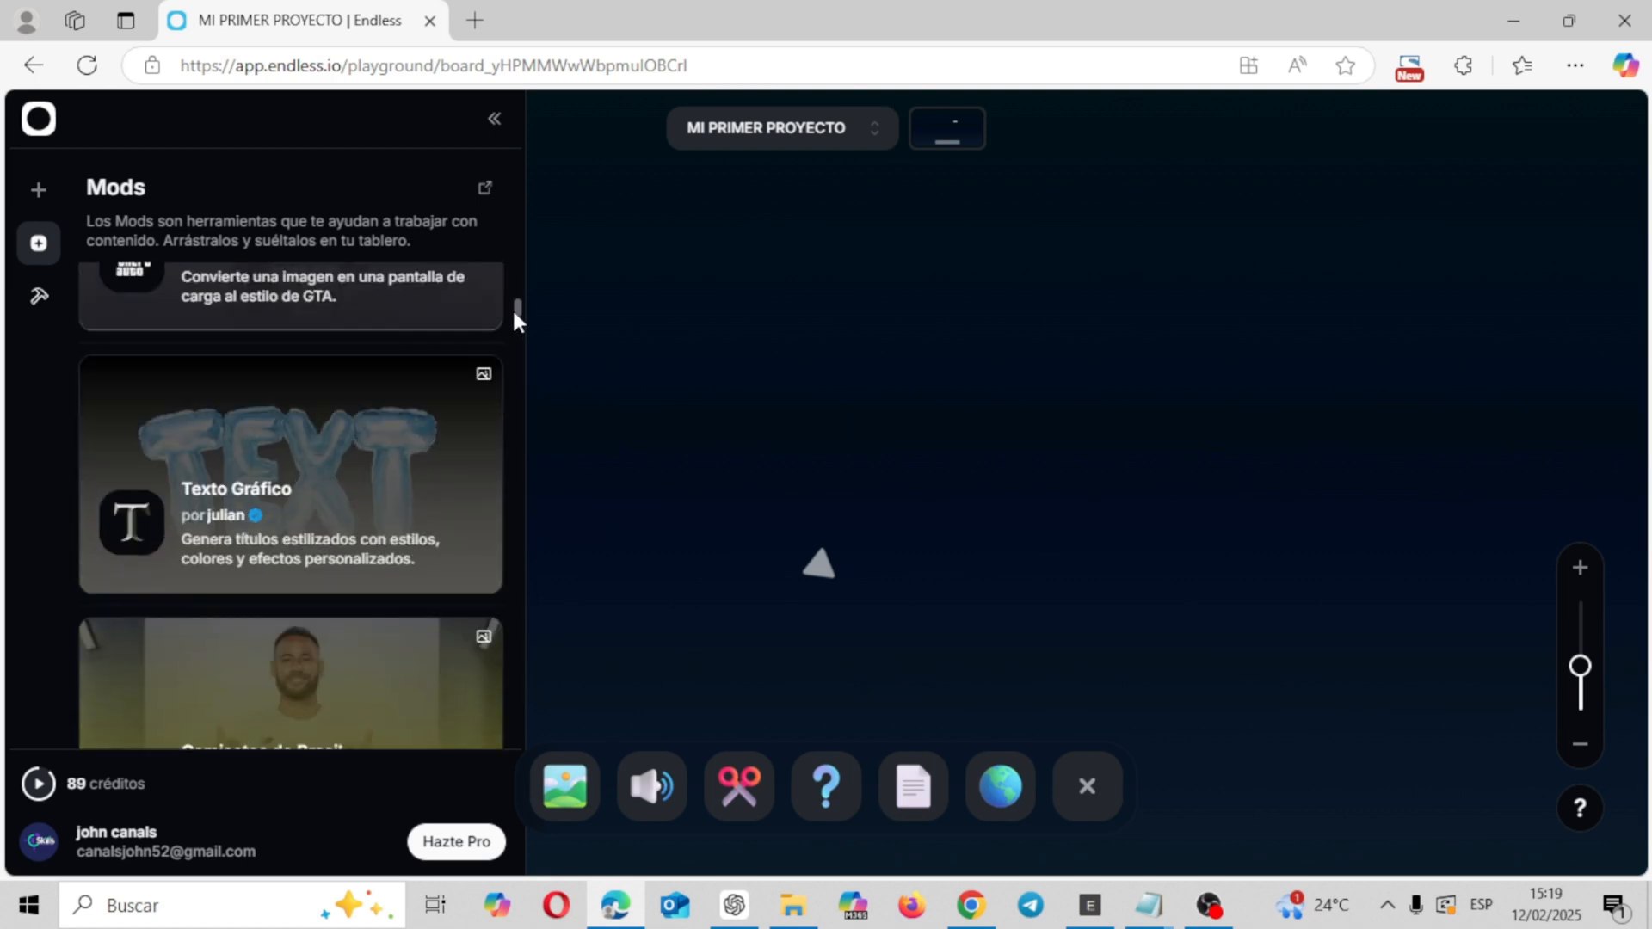
click(297, 486)
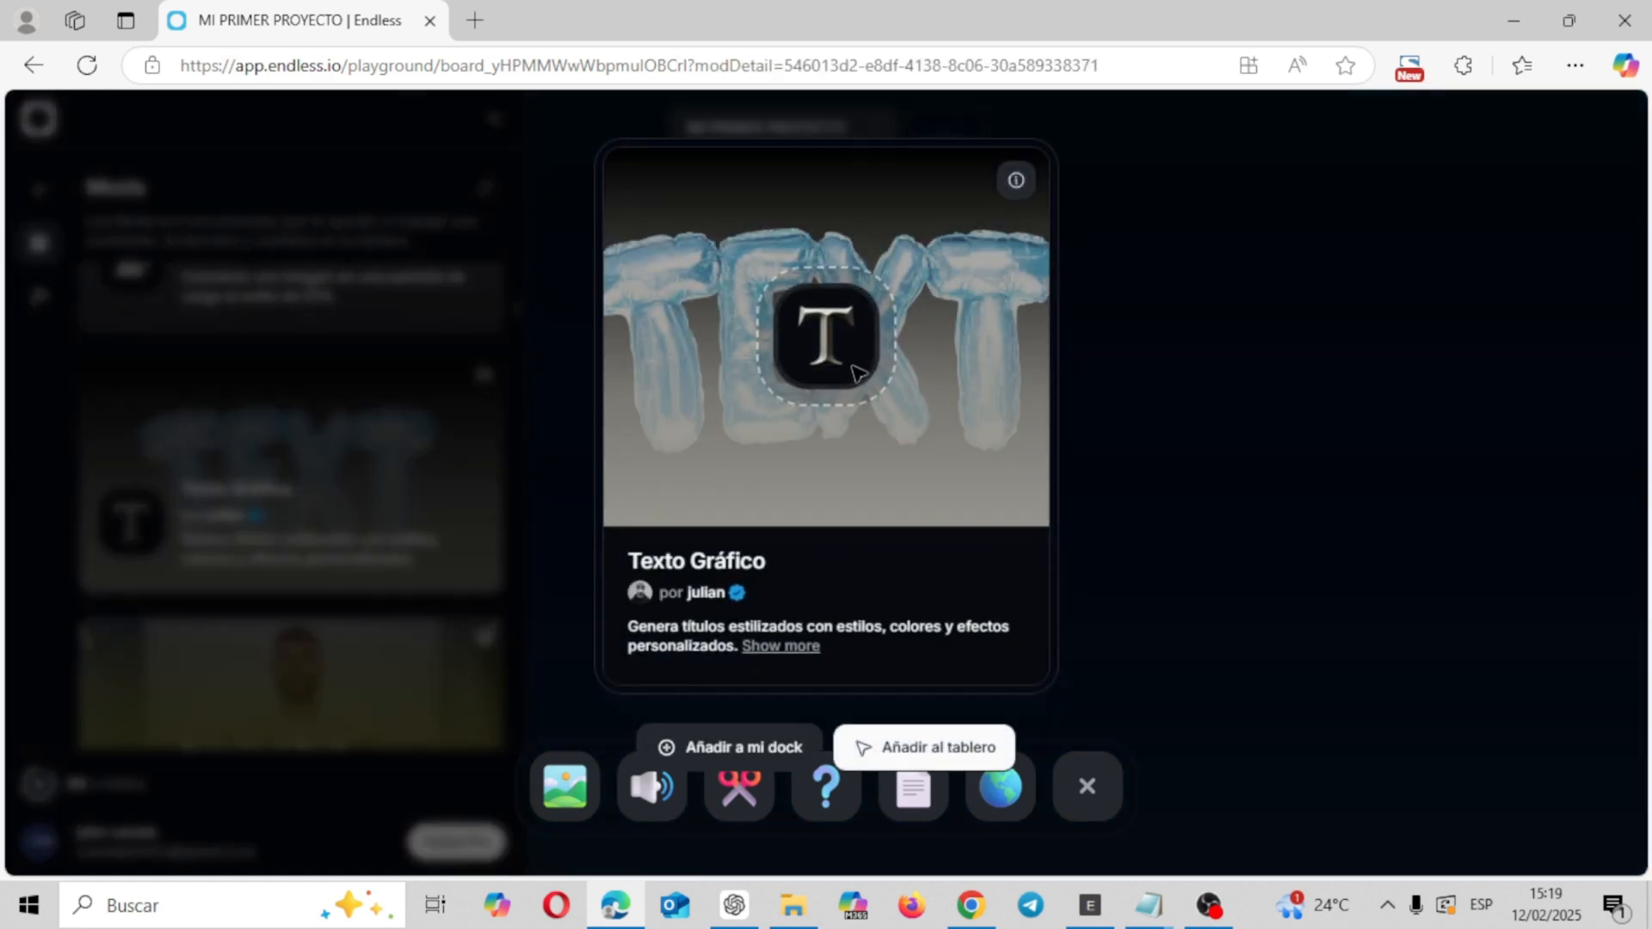
click(855, 370)
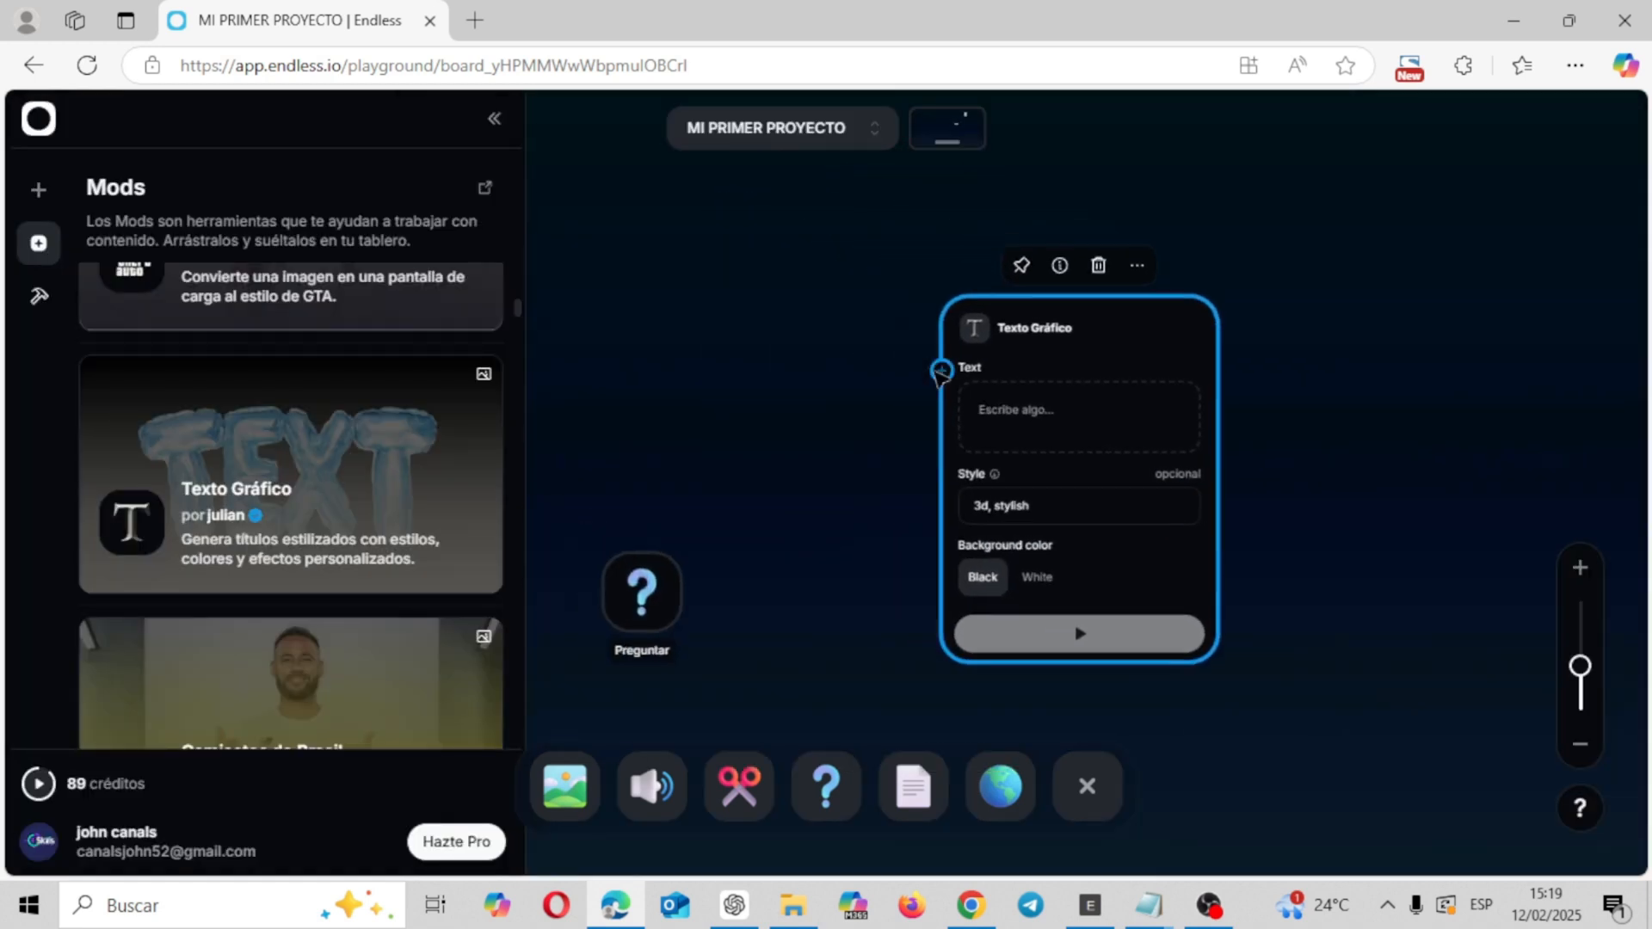
- Enter the personal brand name as the Texto Gráfico text and generate the title graphic
text(Jonathan Digital)
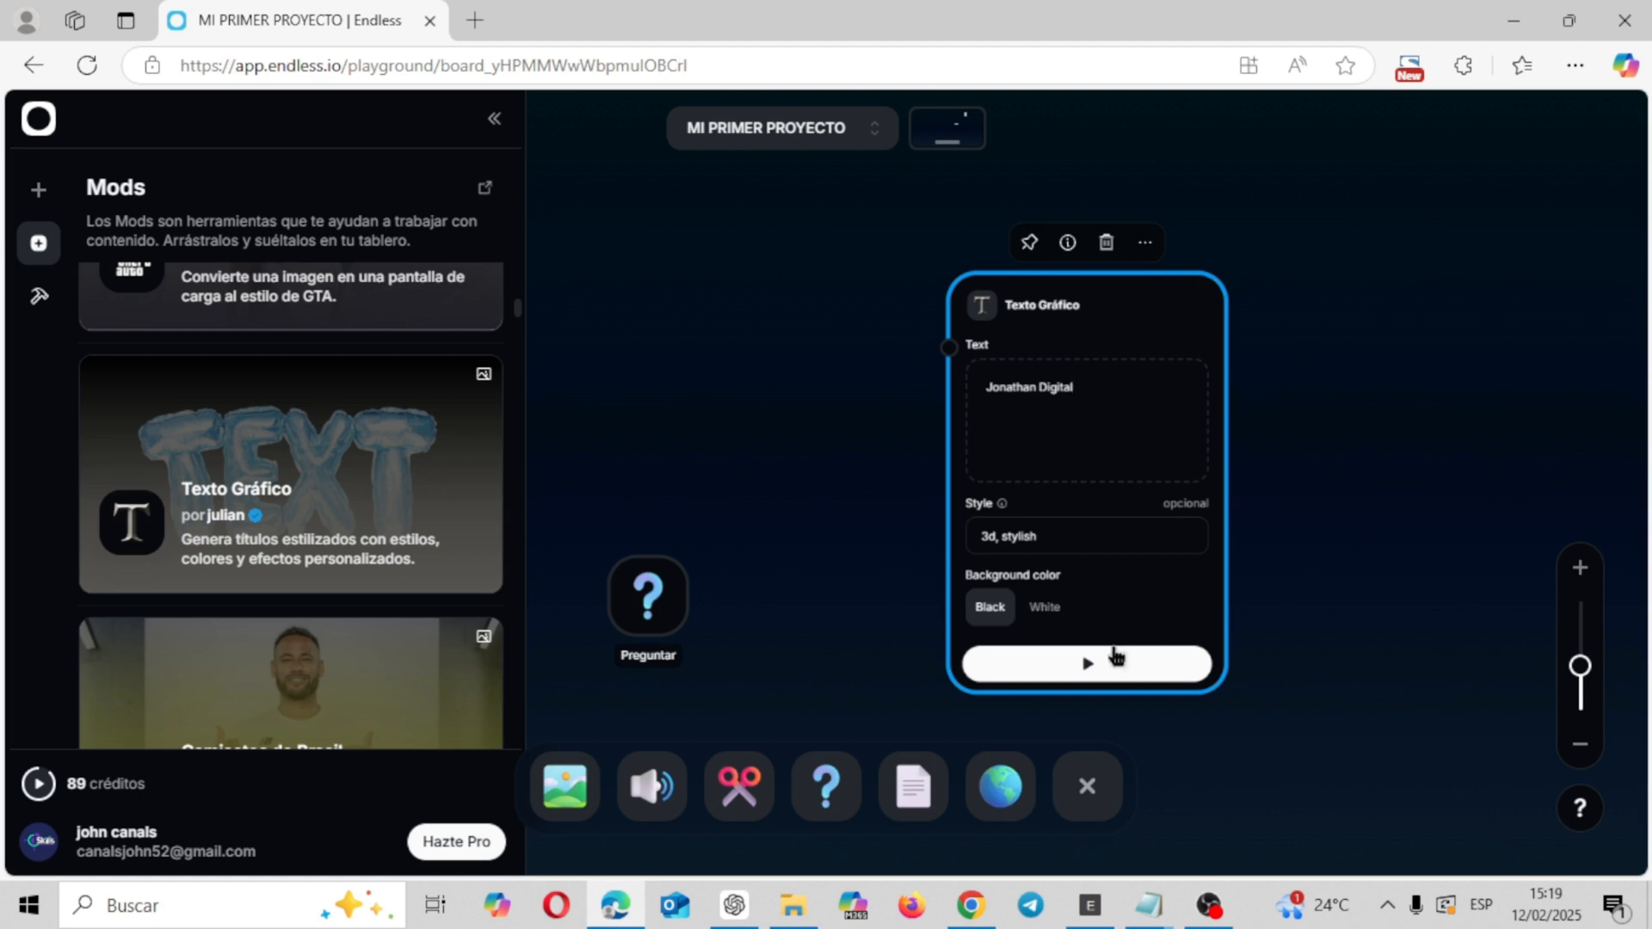
click(1089, 668)
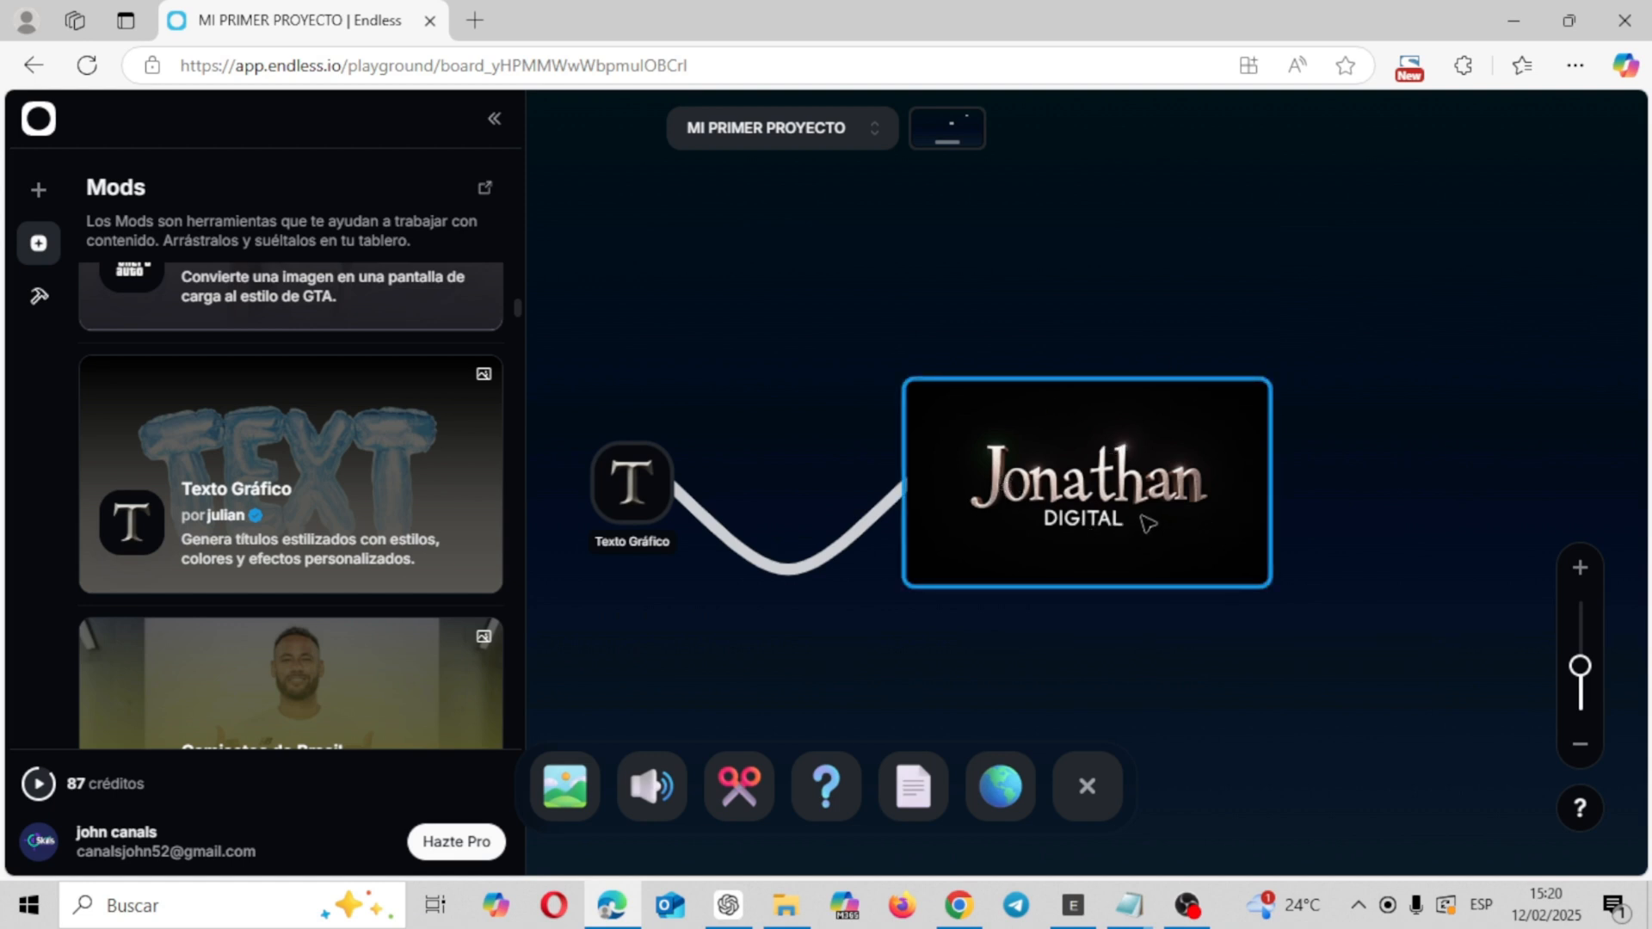
- Download the generated title graphic and view the PNG file in the image viewer
click(650, 515)
click(1006, 444)
click(1051, 437)
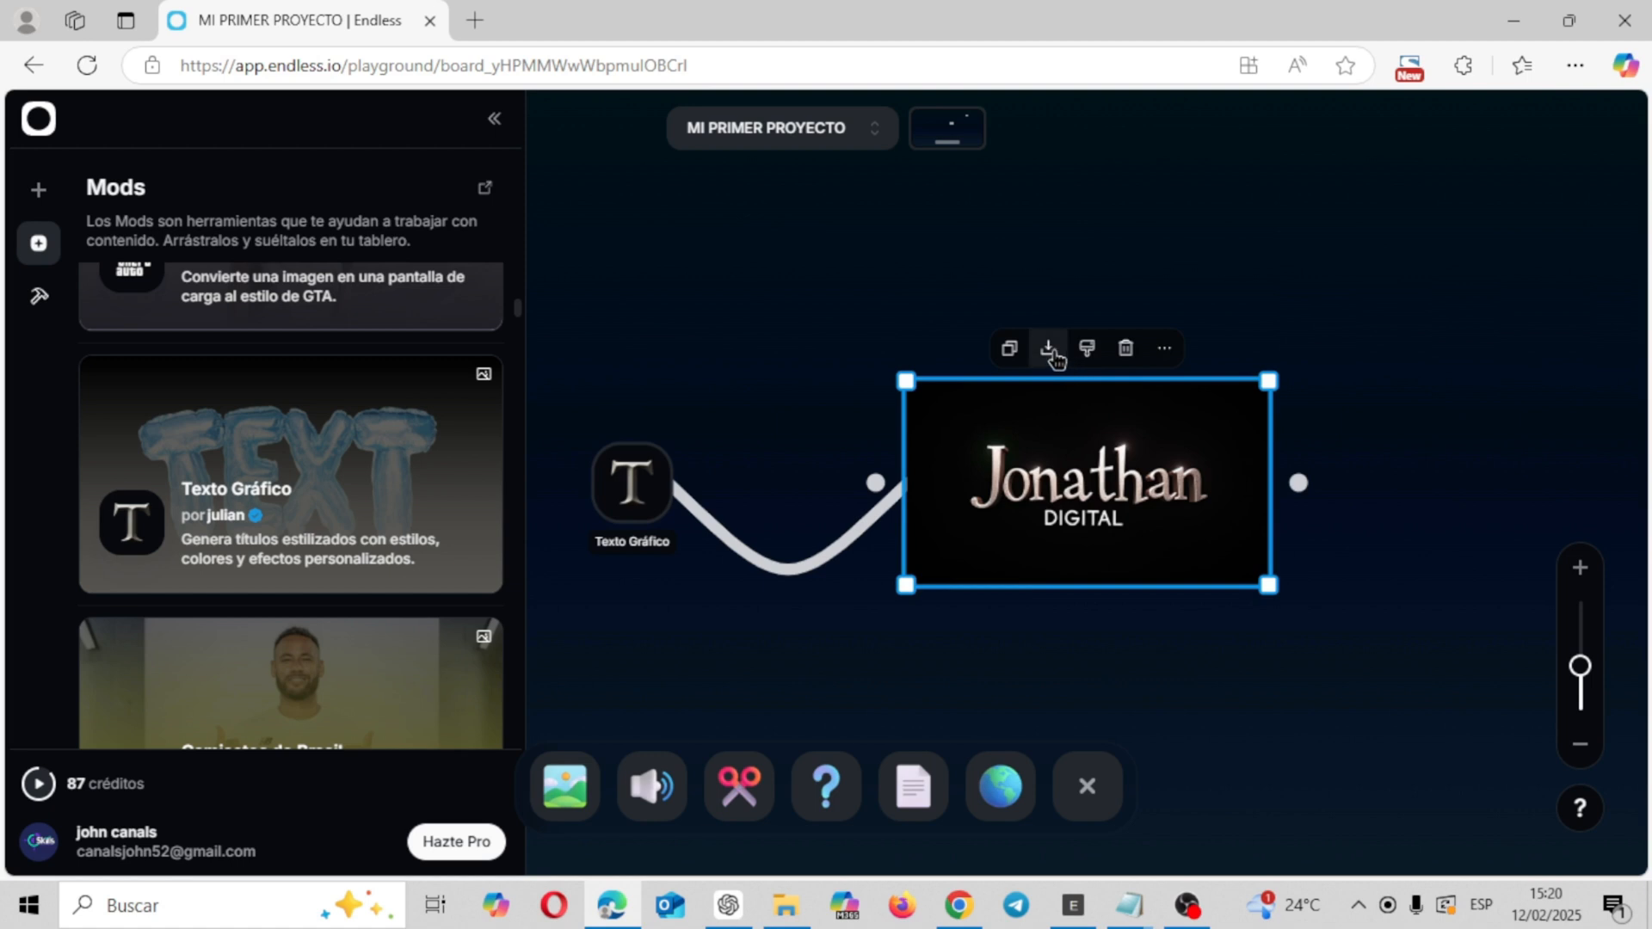
click(1049, 349)
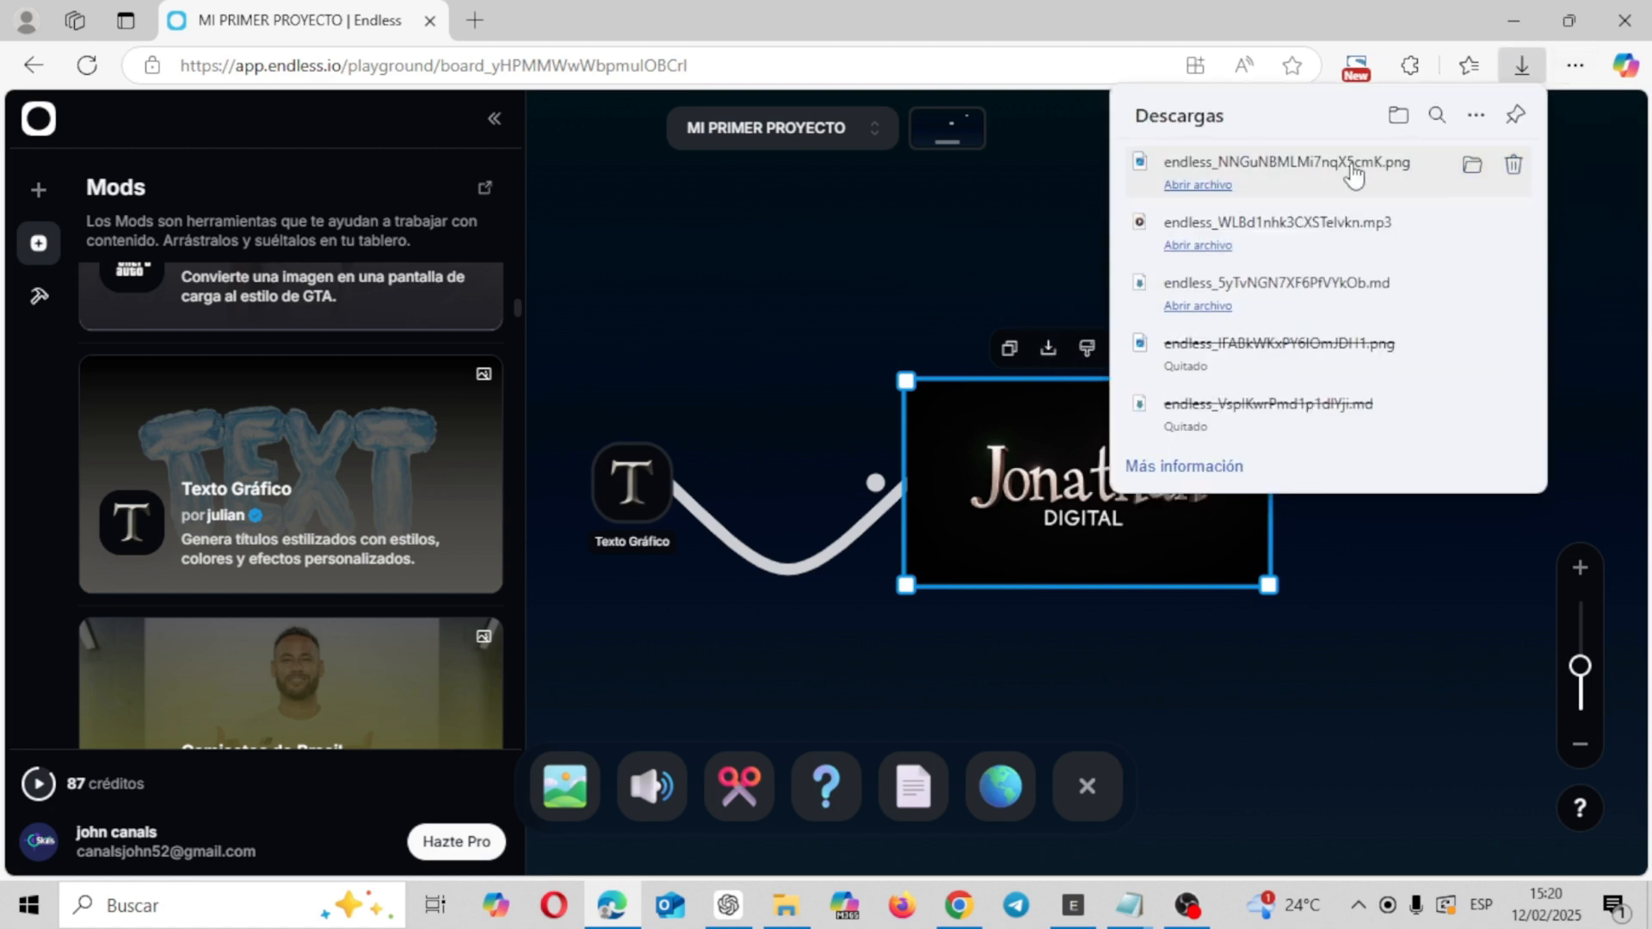
click(1352, 172)
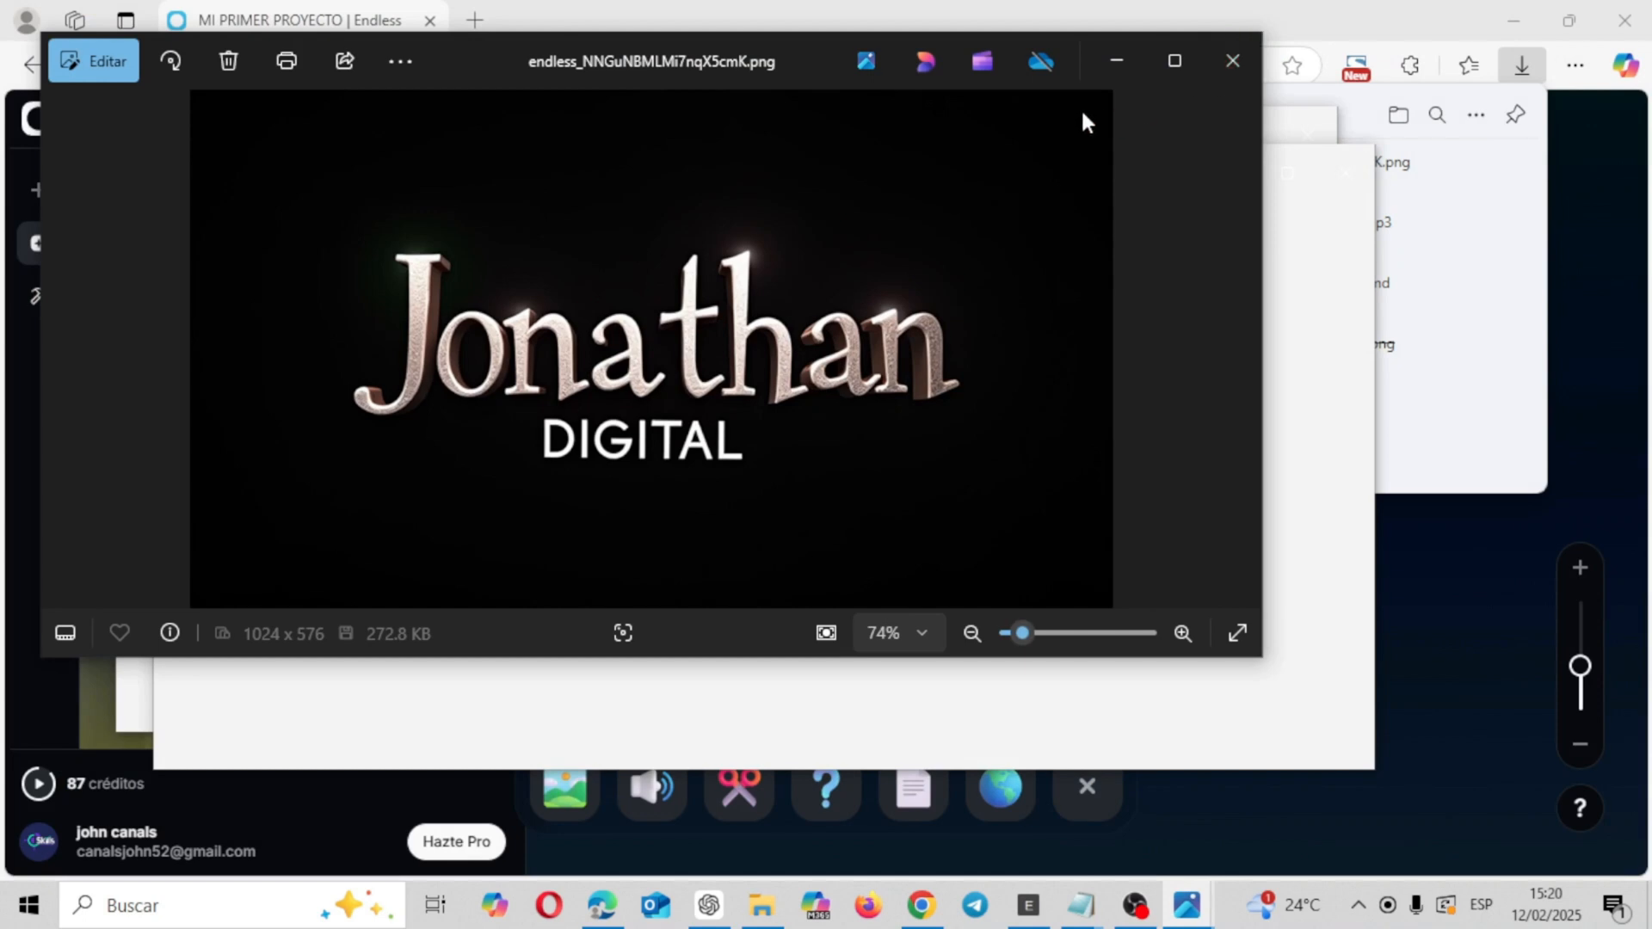
click(1258, 65)
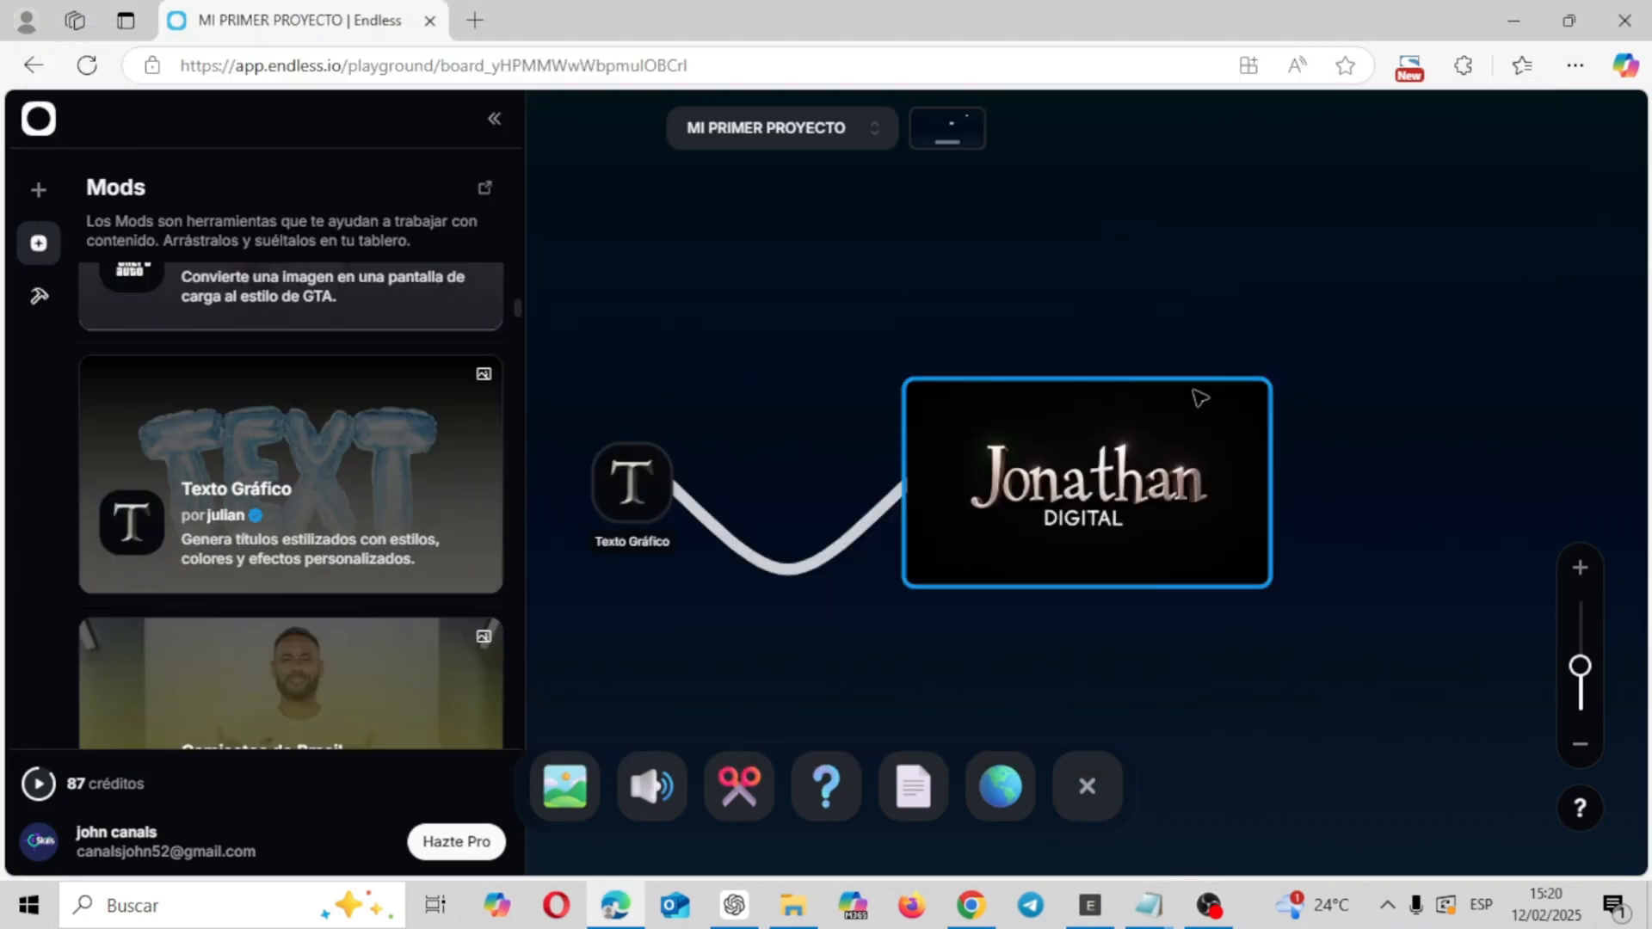
- Delete the title graphic from the board and move the Texto Gráfico mod out of the way
click(1199, 395)
click(1130, 349)
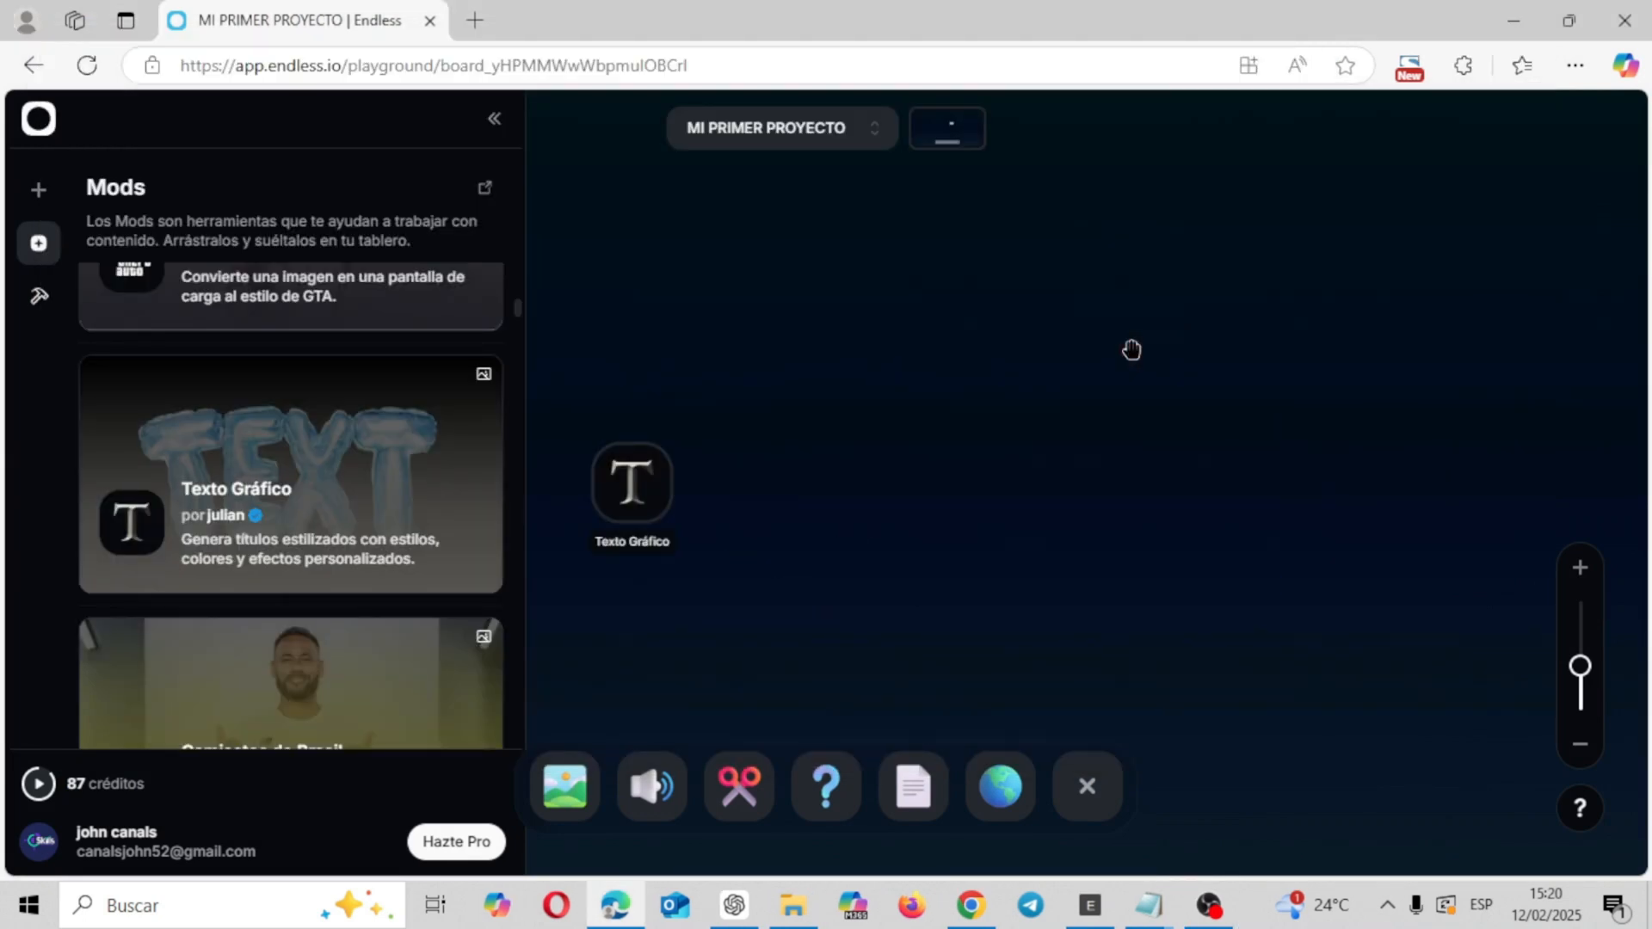
drag(663, 474, 1279, 755)
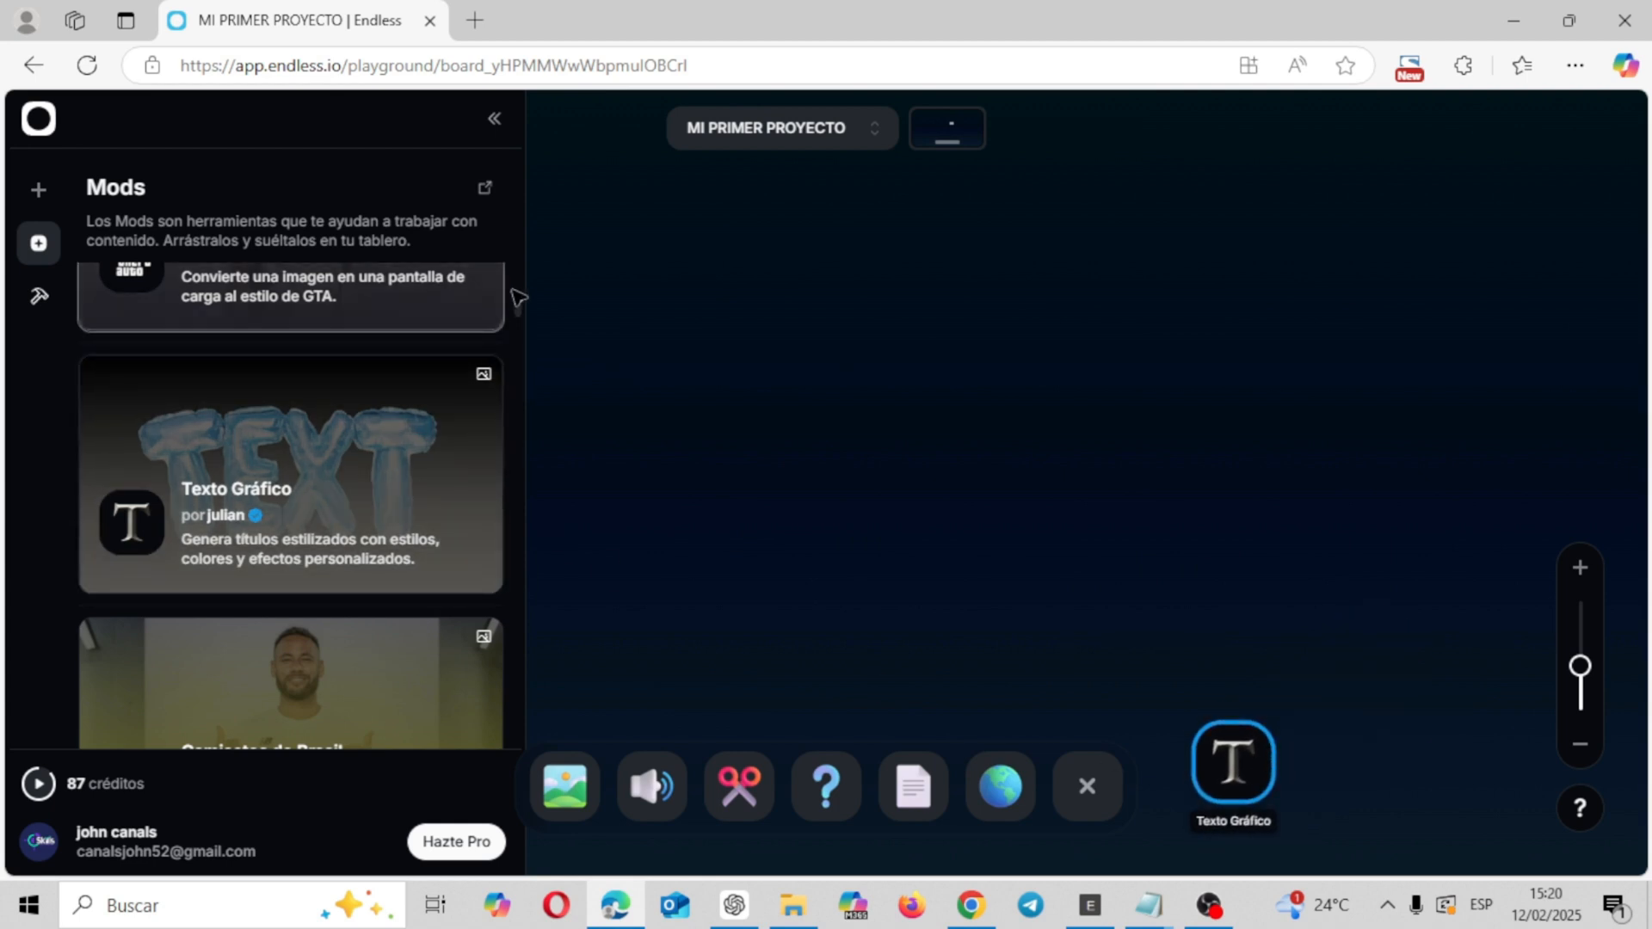
- Place the Camisetas de Brasil mod on the board and replace its sample image with an uploaded portrait of a long-haired woman
drag(514, 305, 515, 312)
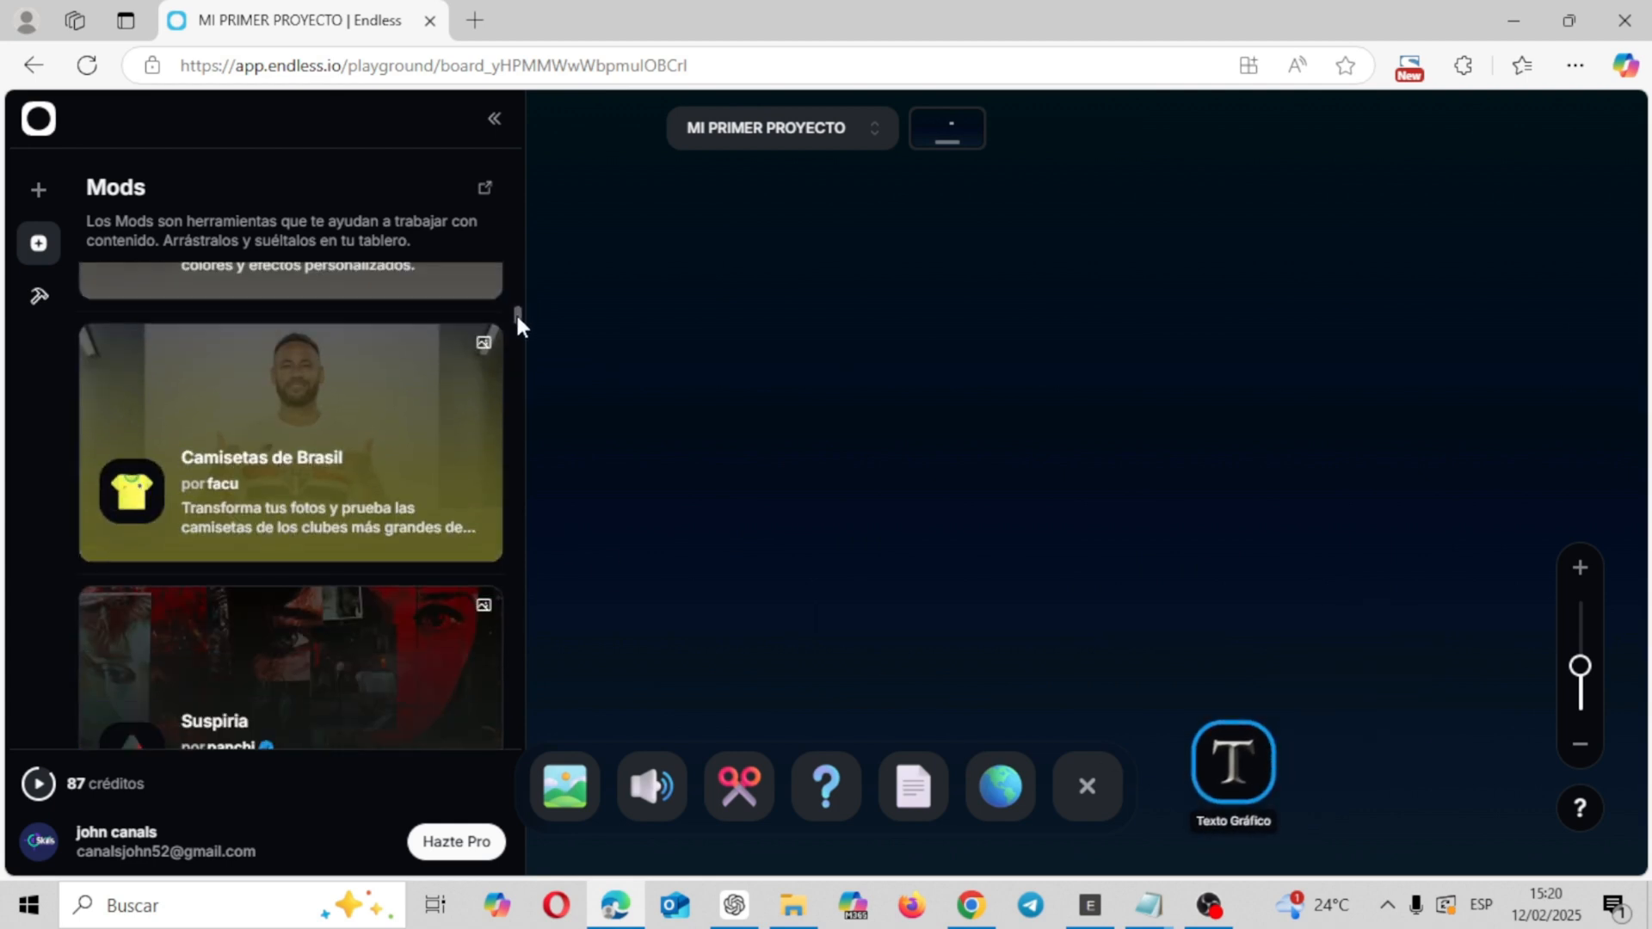
click(359, 443)
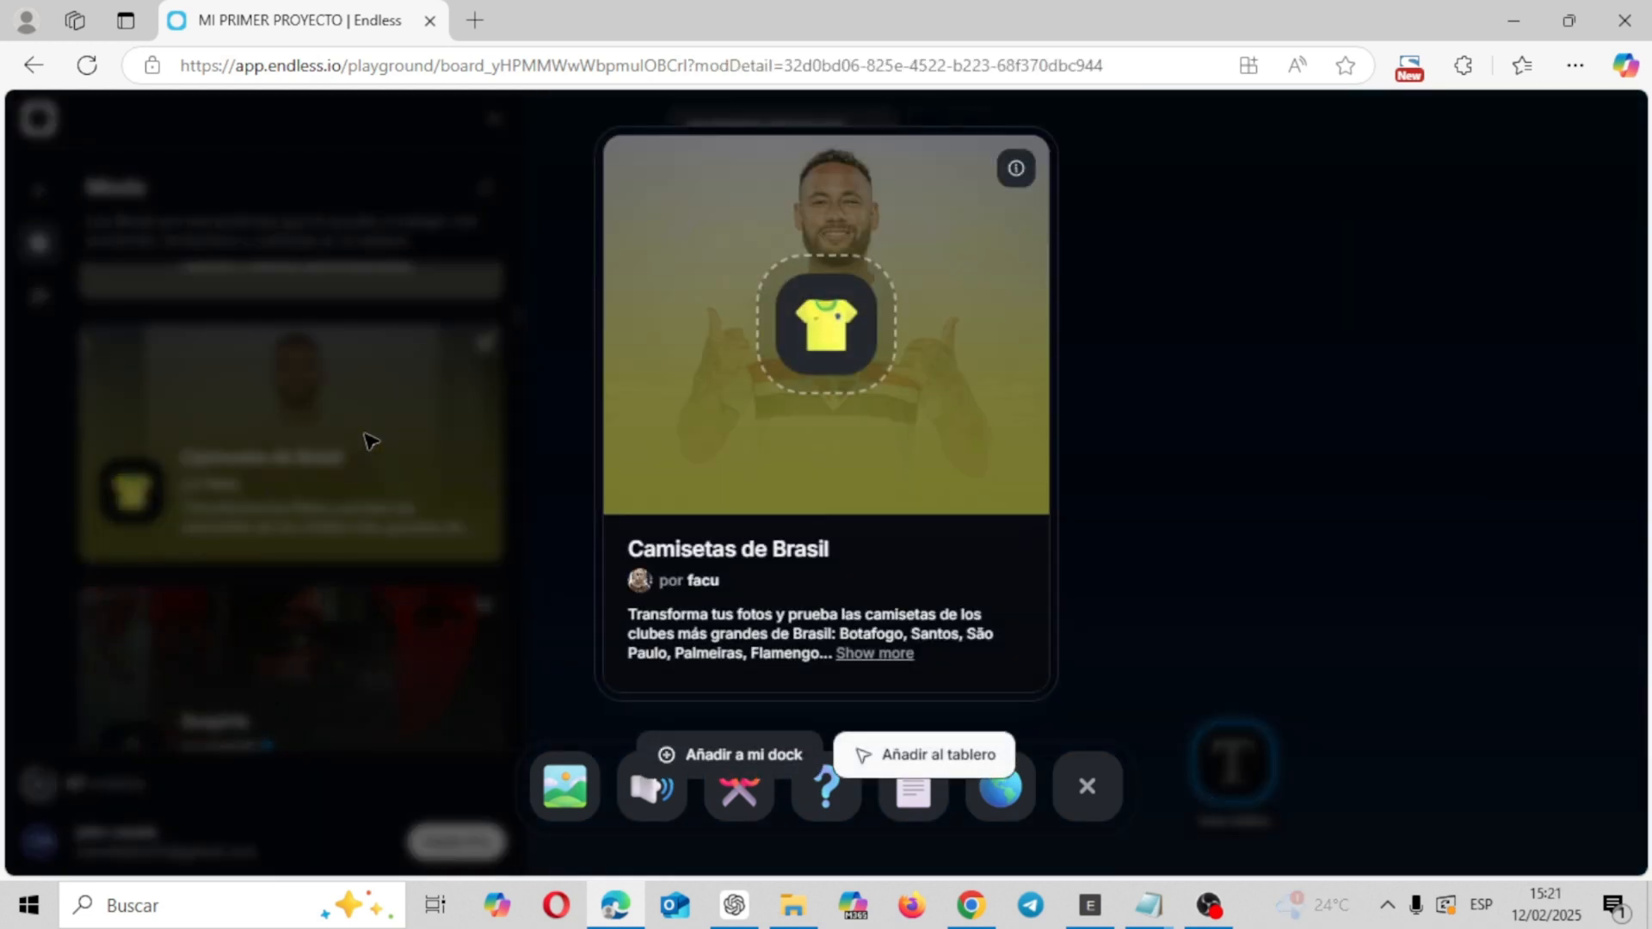
drag(854, 360, 981, 353)
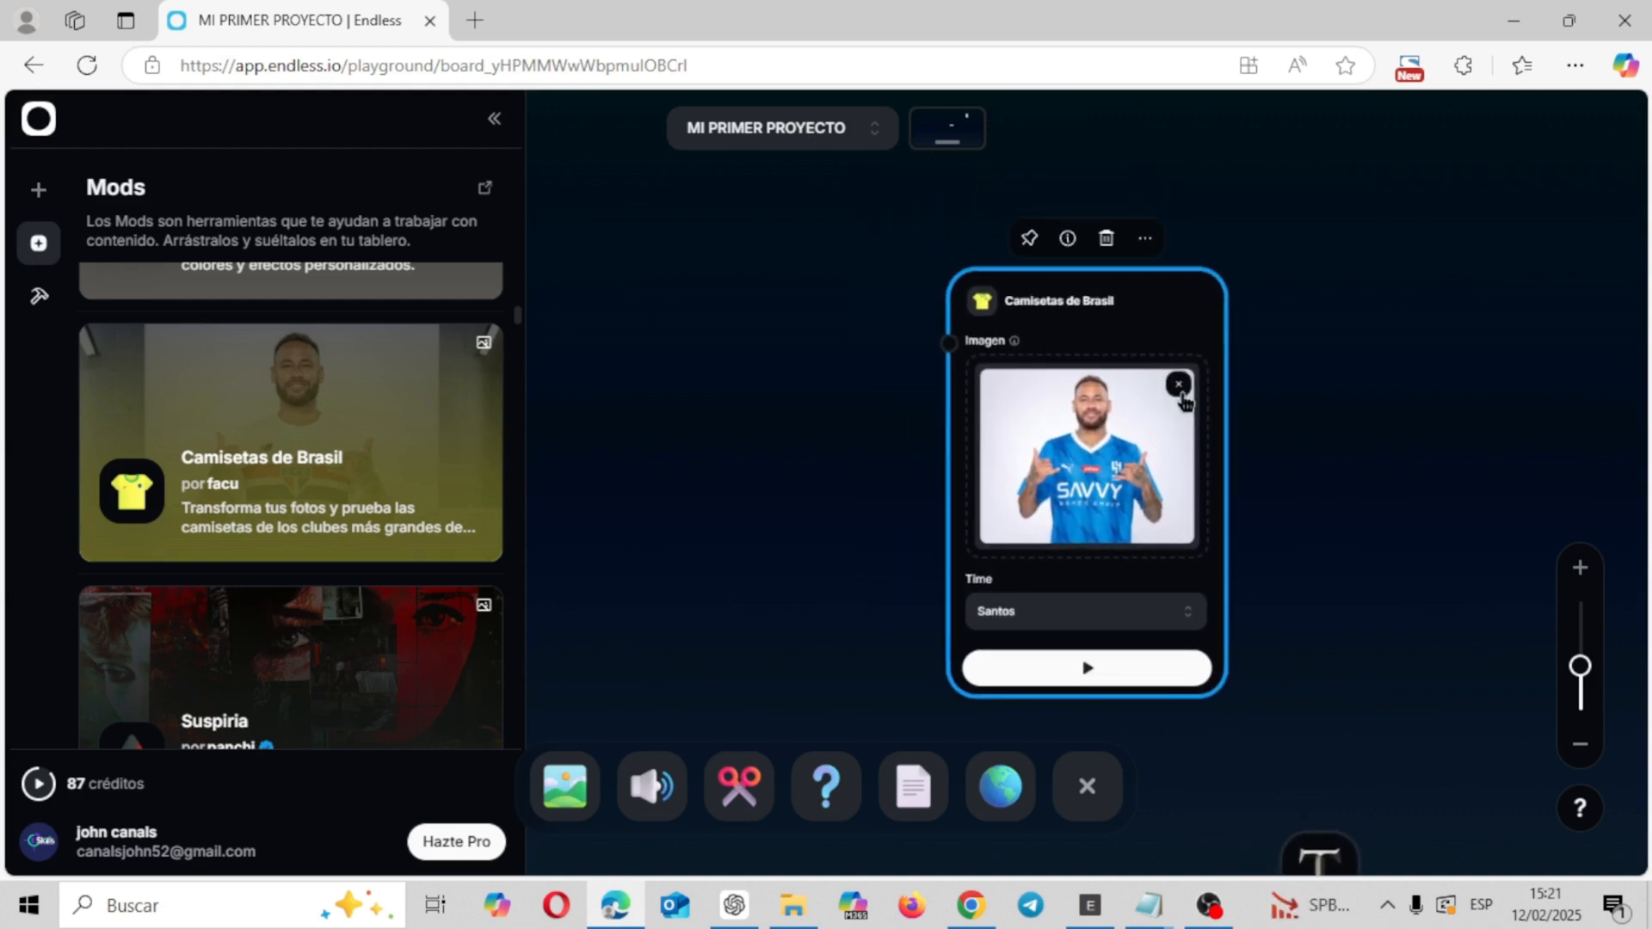
click(1178, 385)
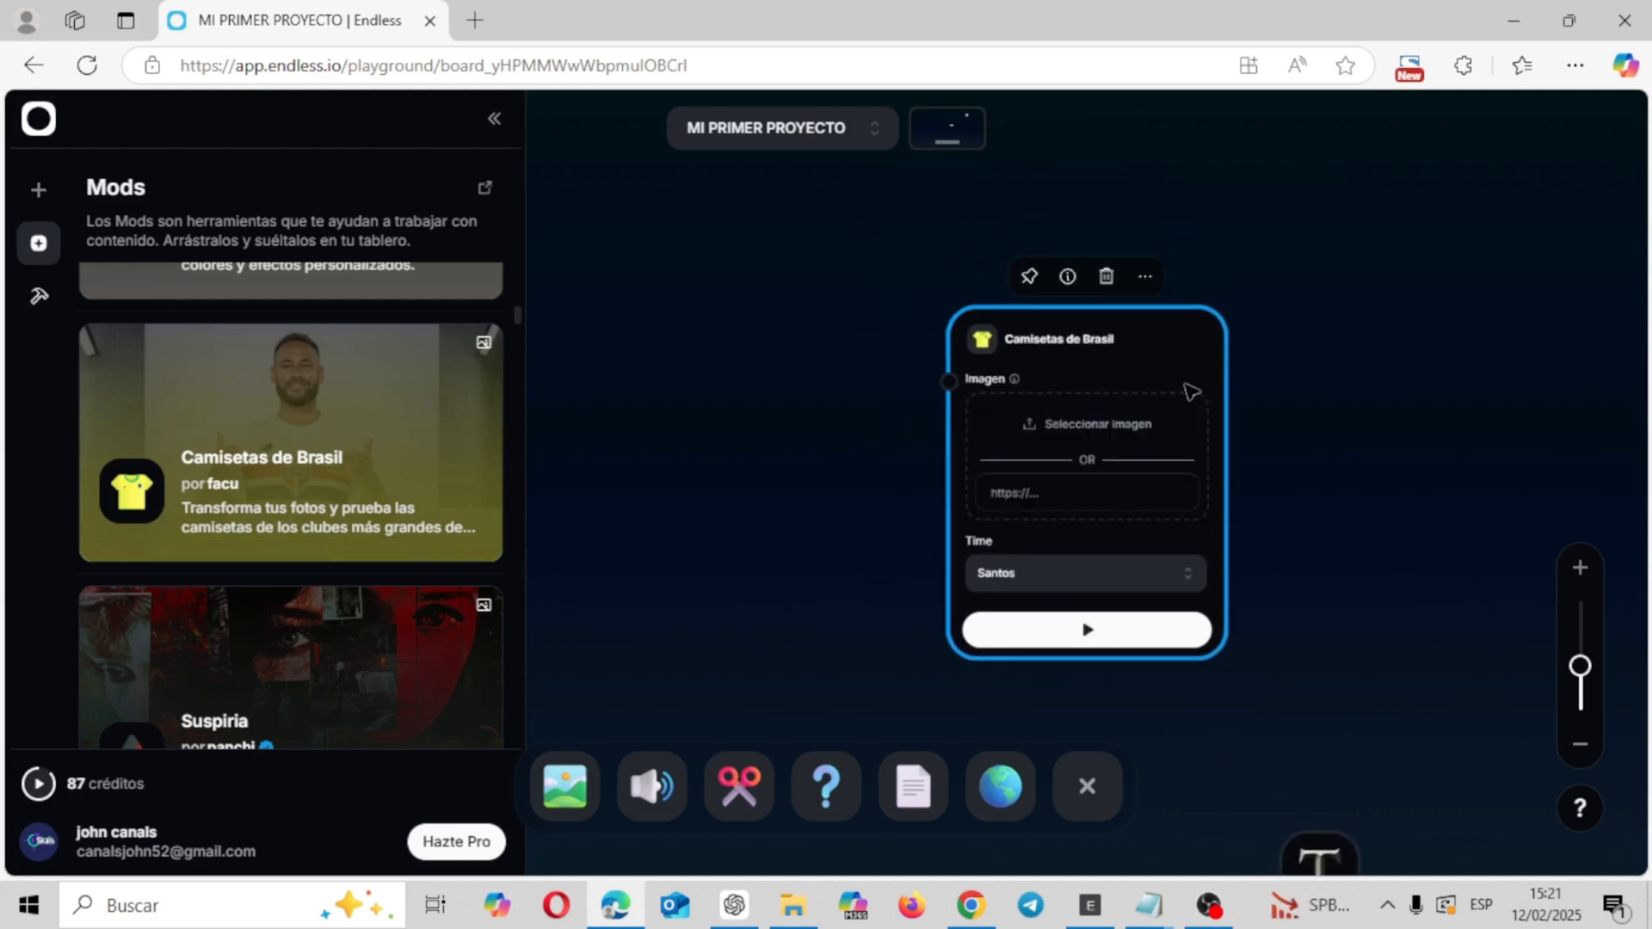
click(1109, 435)
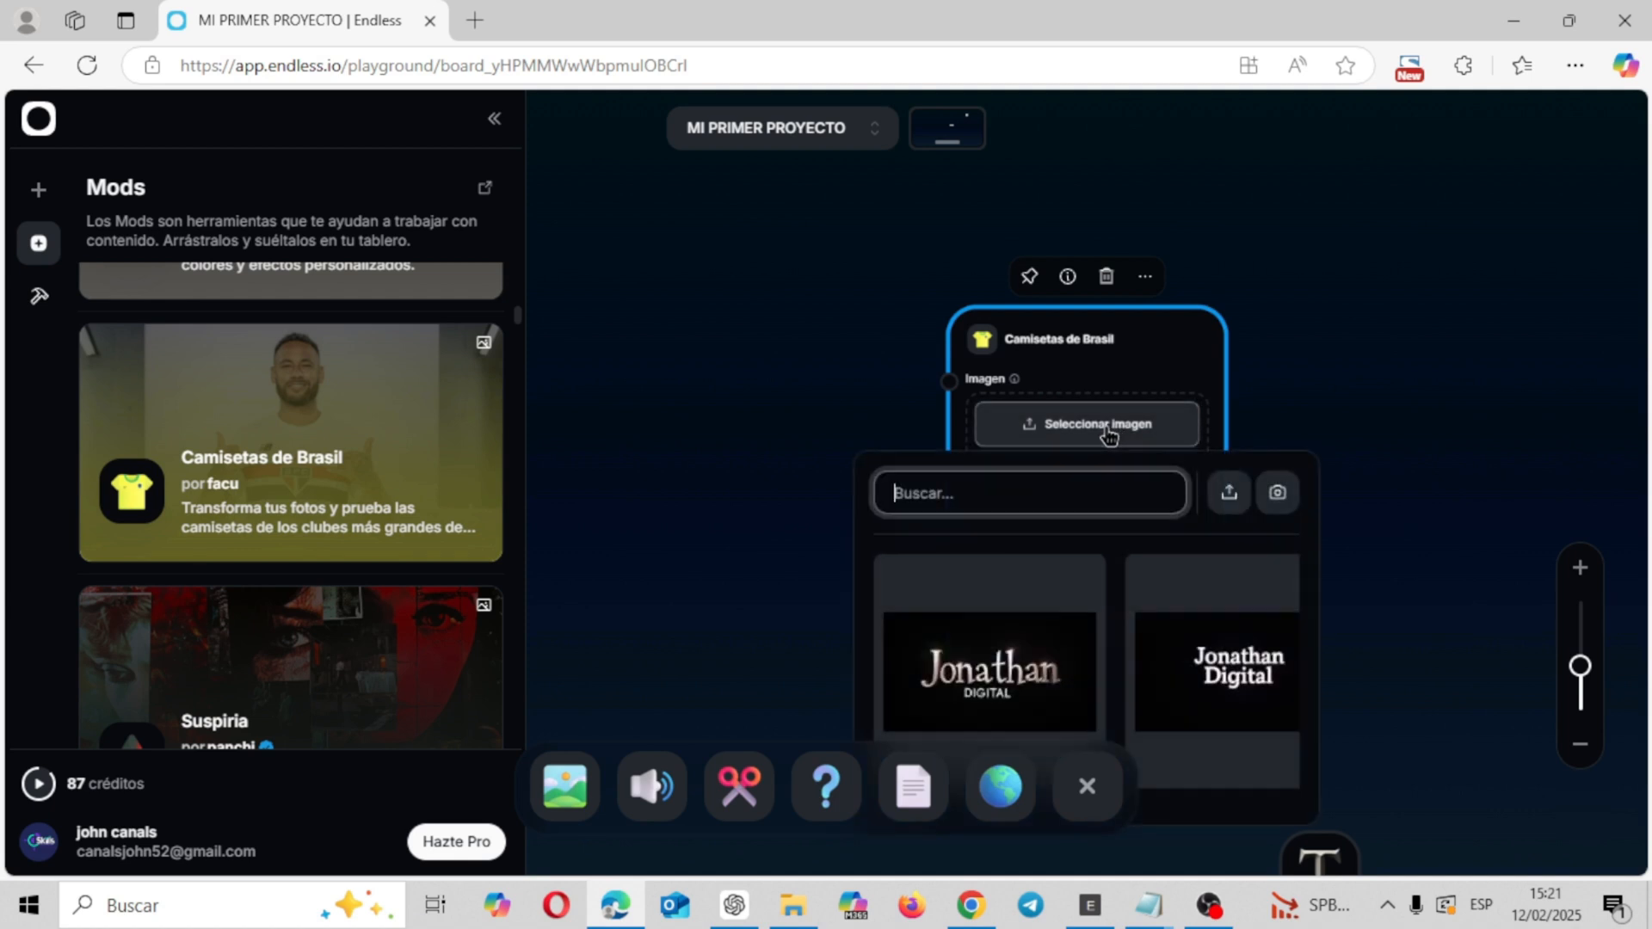
click(1220, 492)
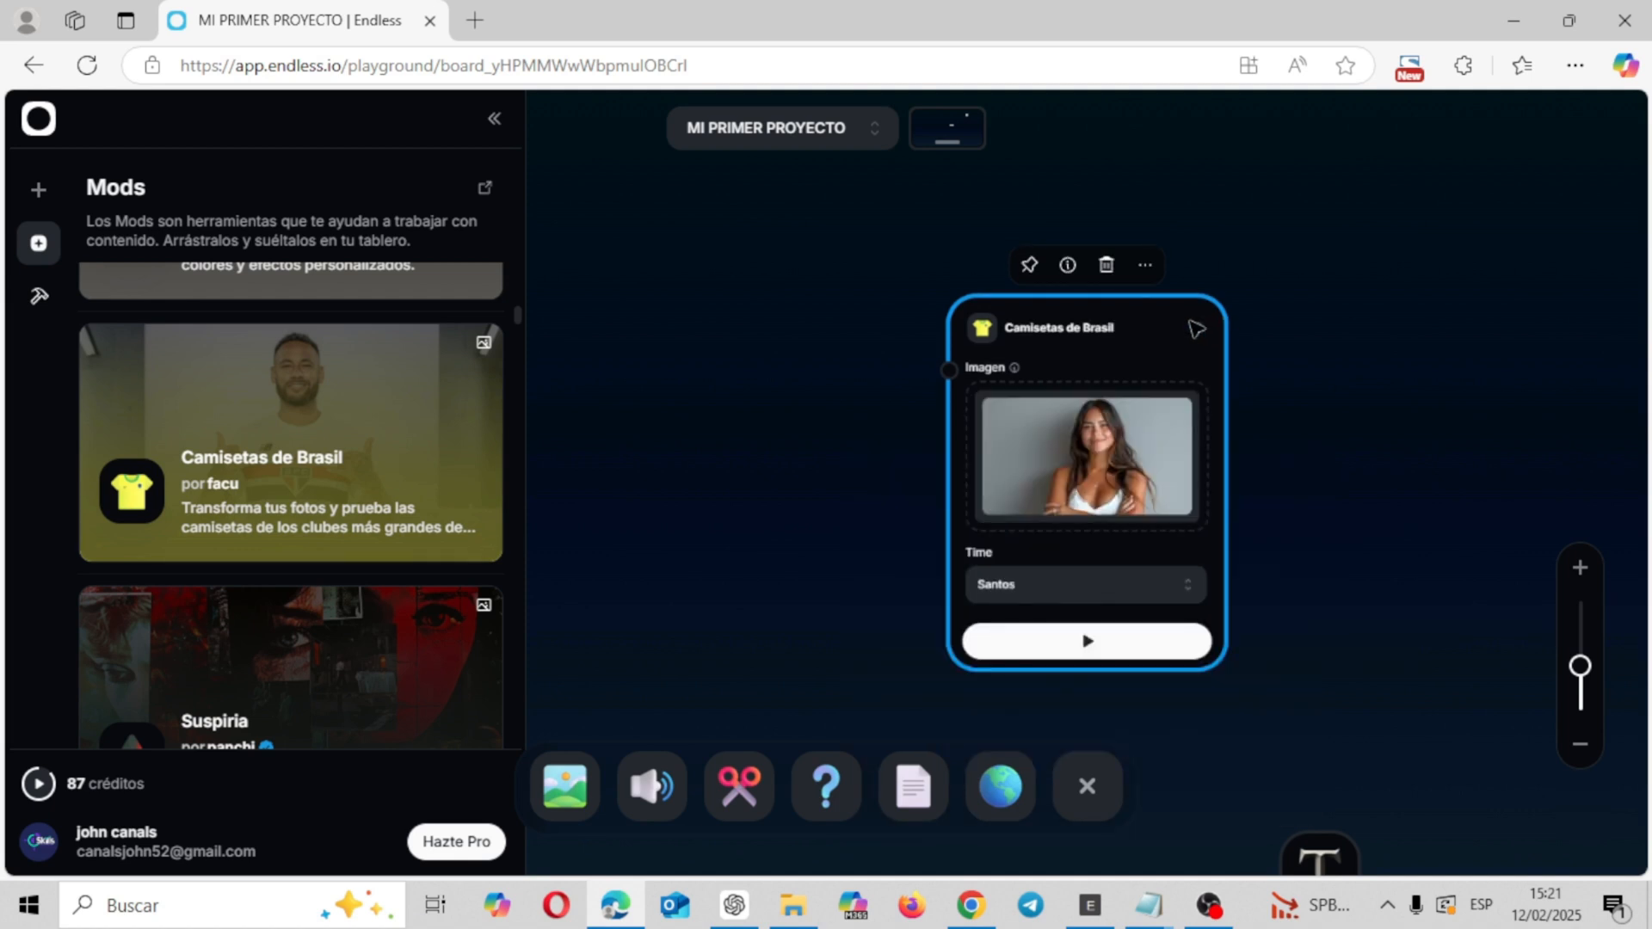
- Set the Camisetas de Brasil Time option to Flamengo and generate the jersey image
drag(1190, 326, 1072, 220)
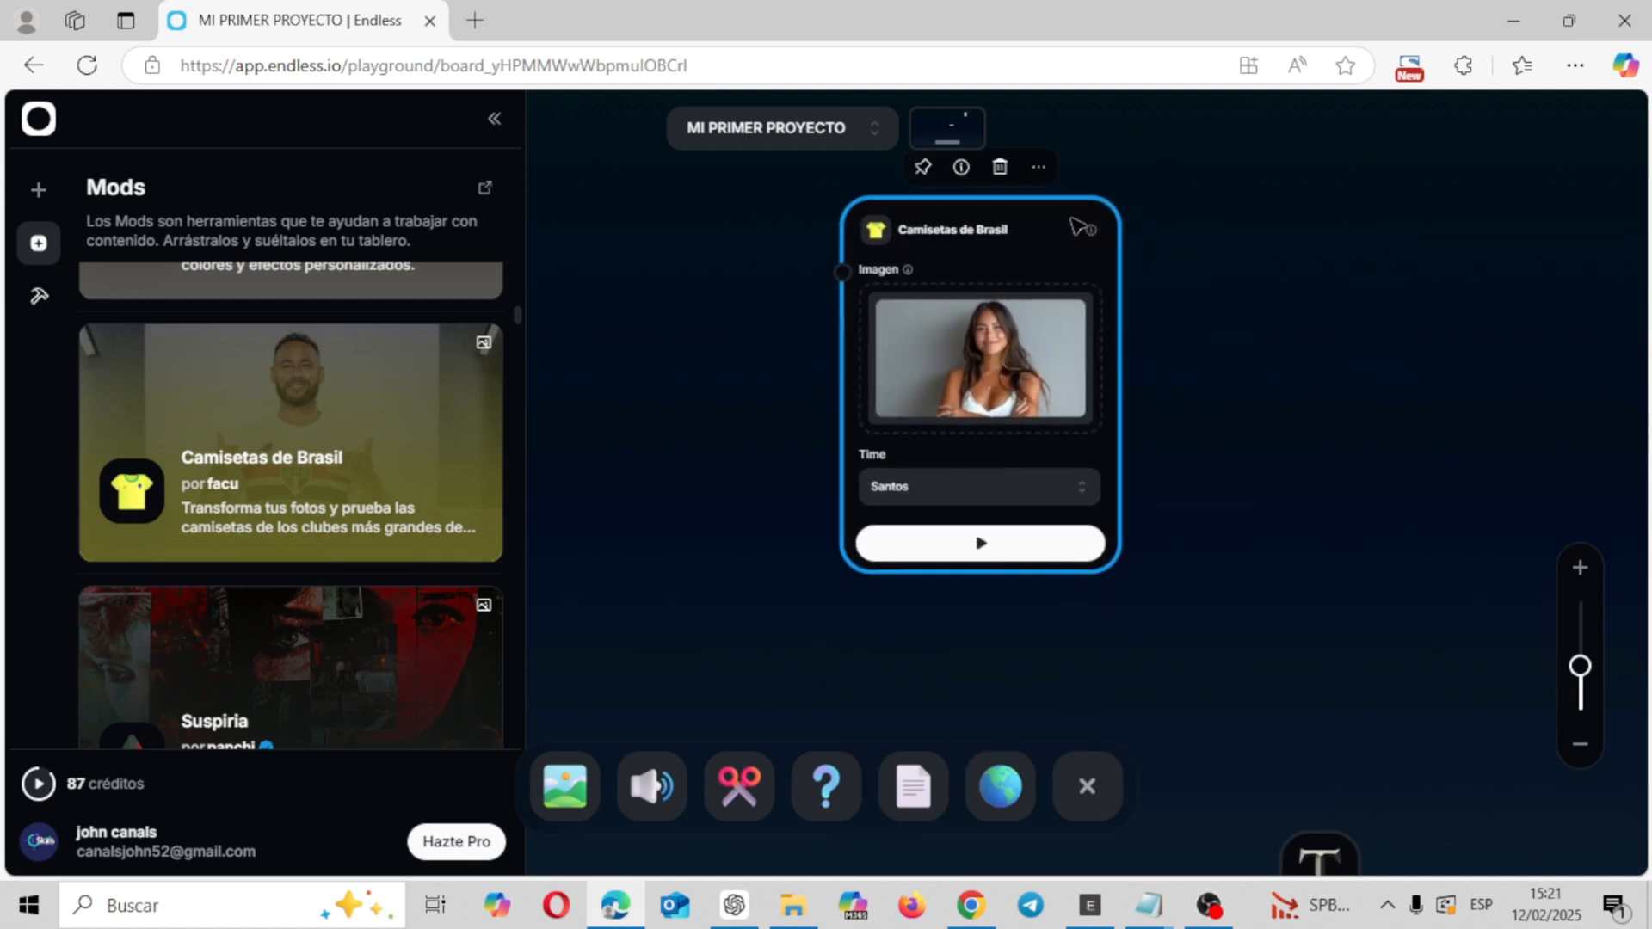
click(1066, 494)
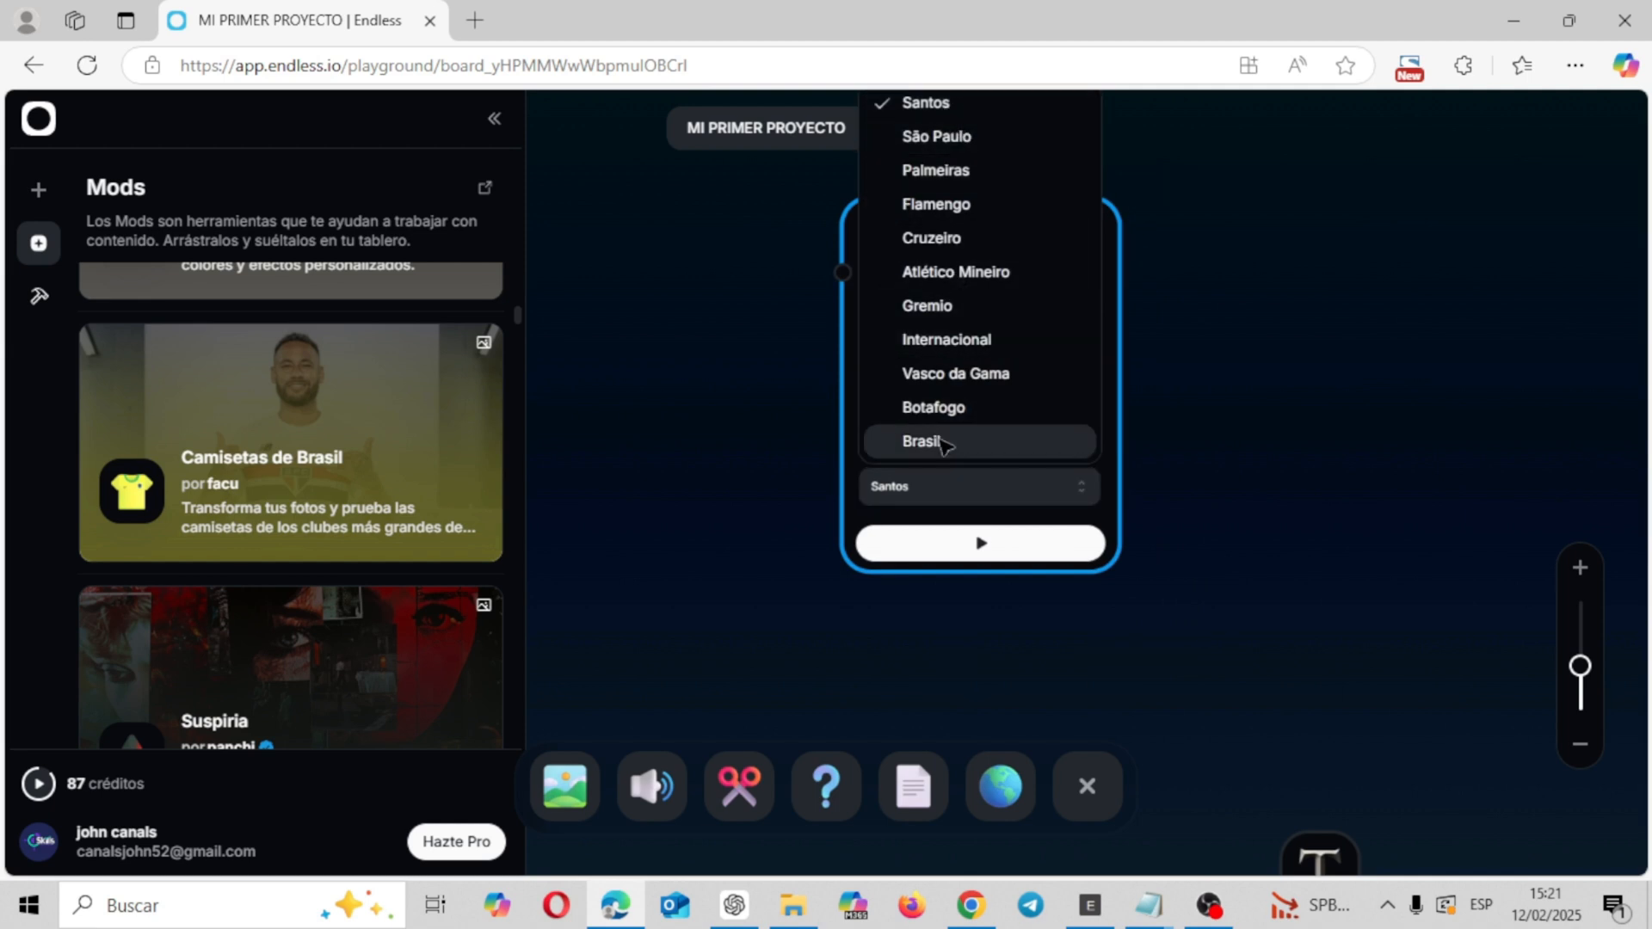
click(968, 209)
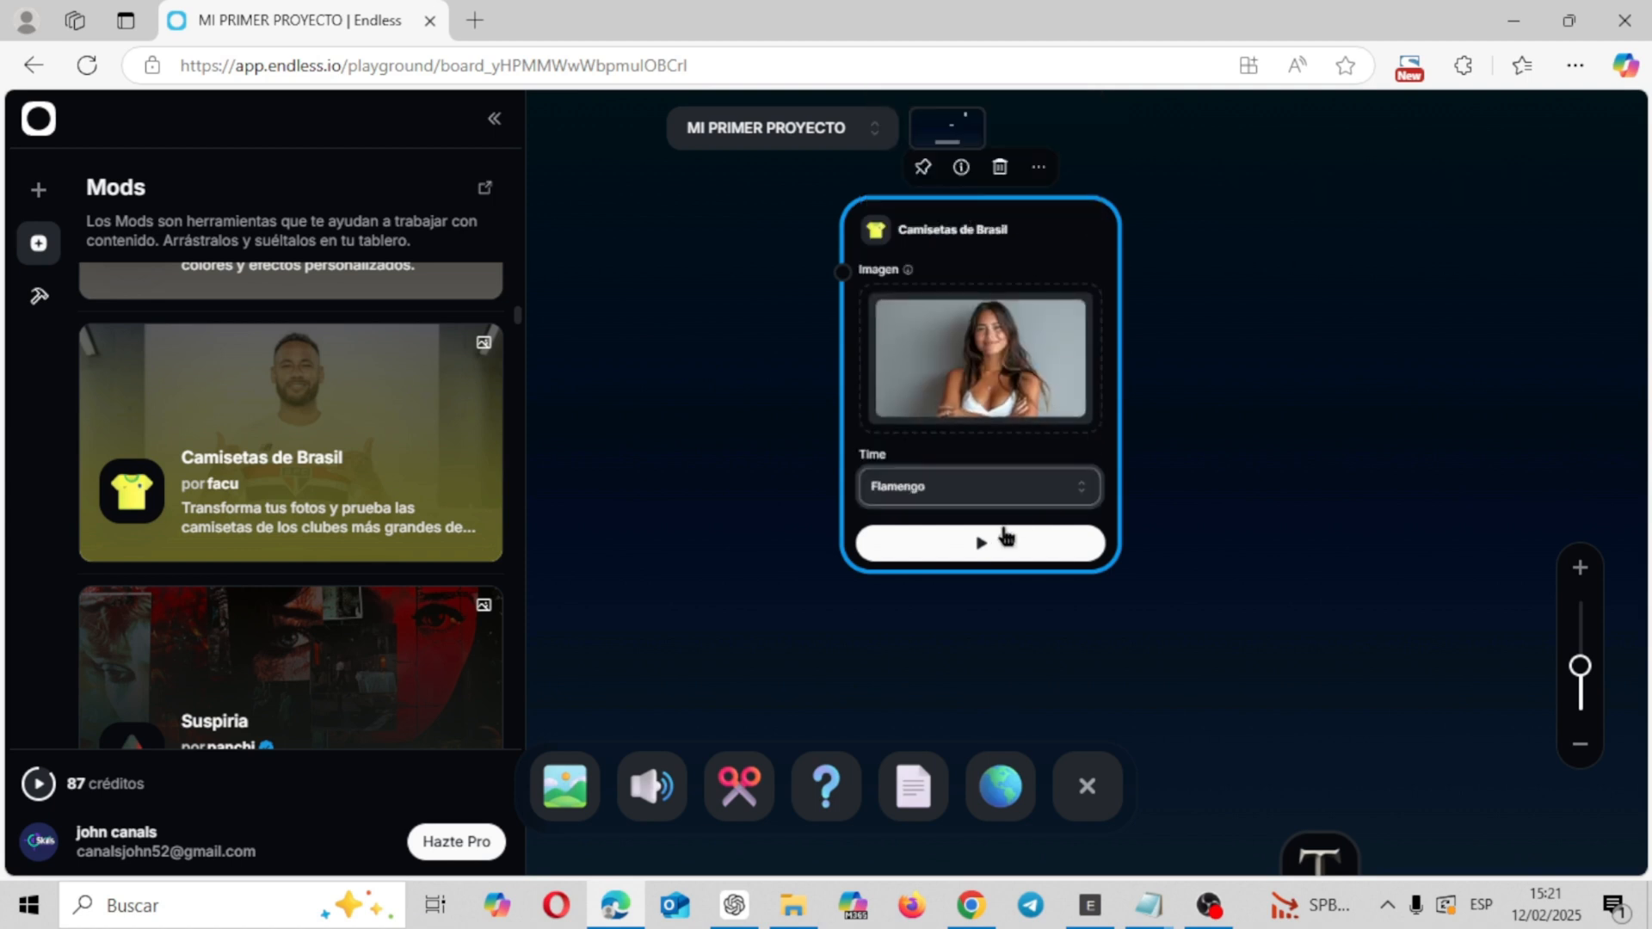
click(982, 547)
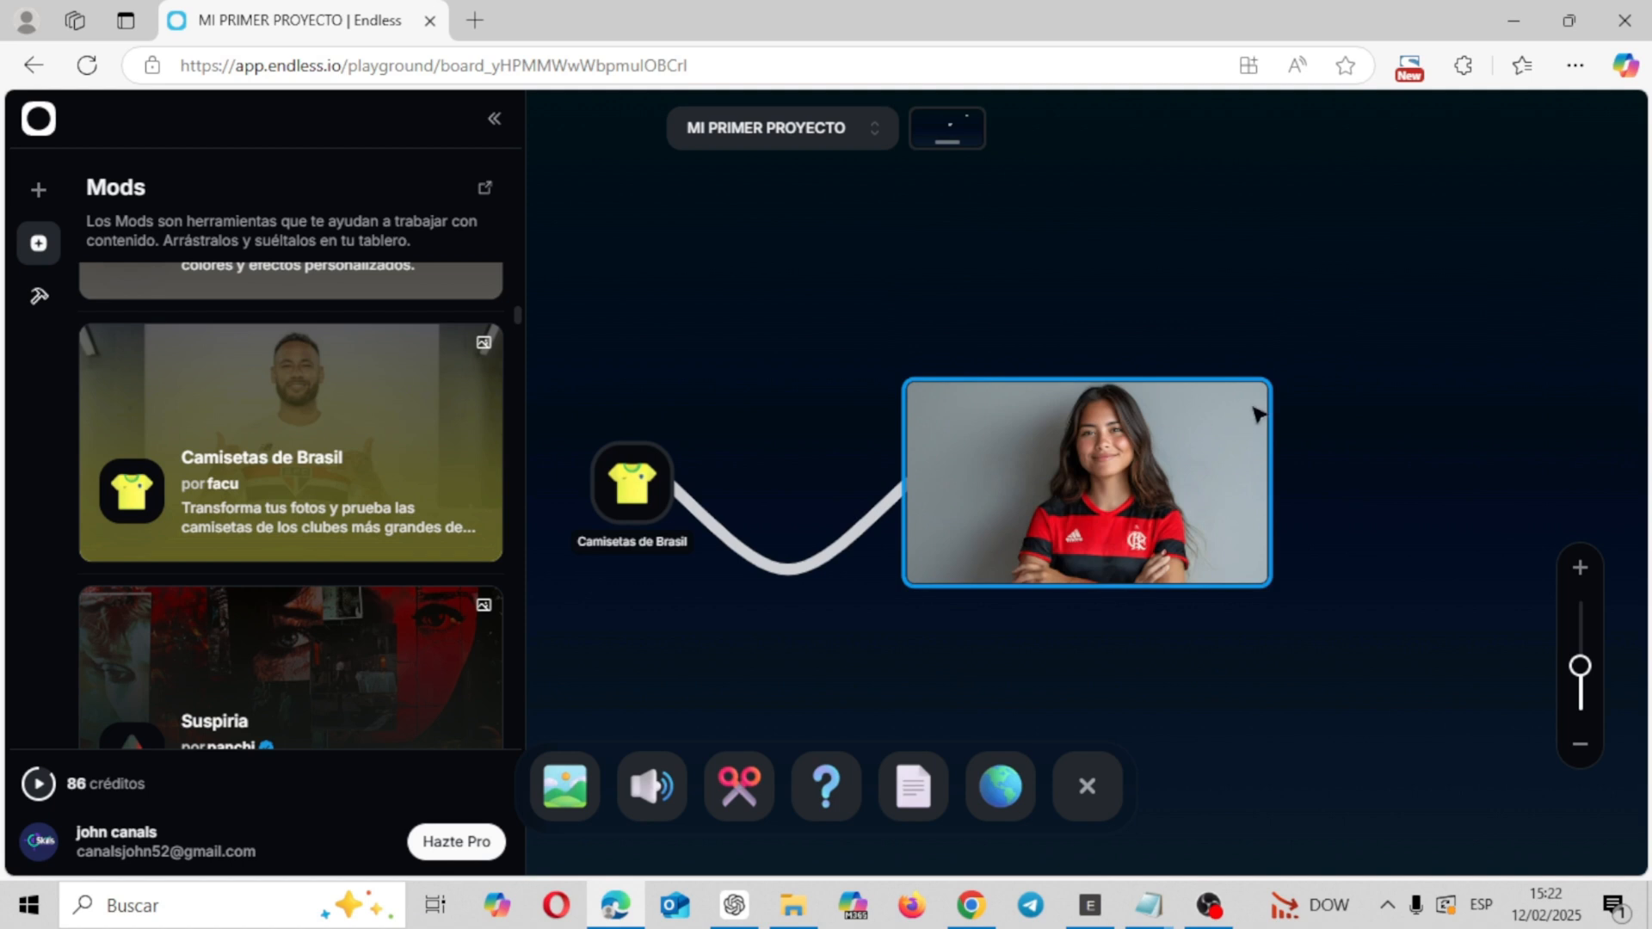
- Enlarge the generated Flamengo jersey portrait on the board and download it
click(1239, 412)
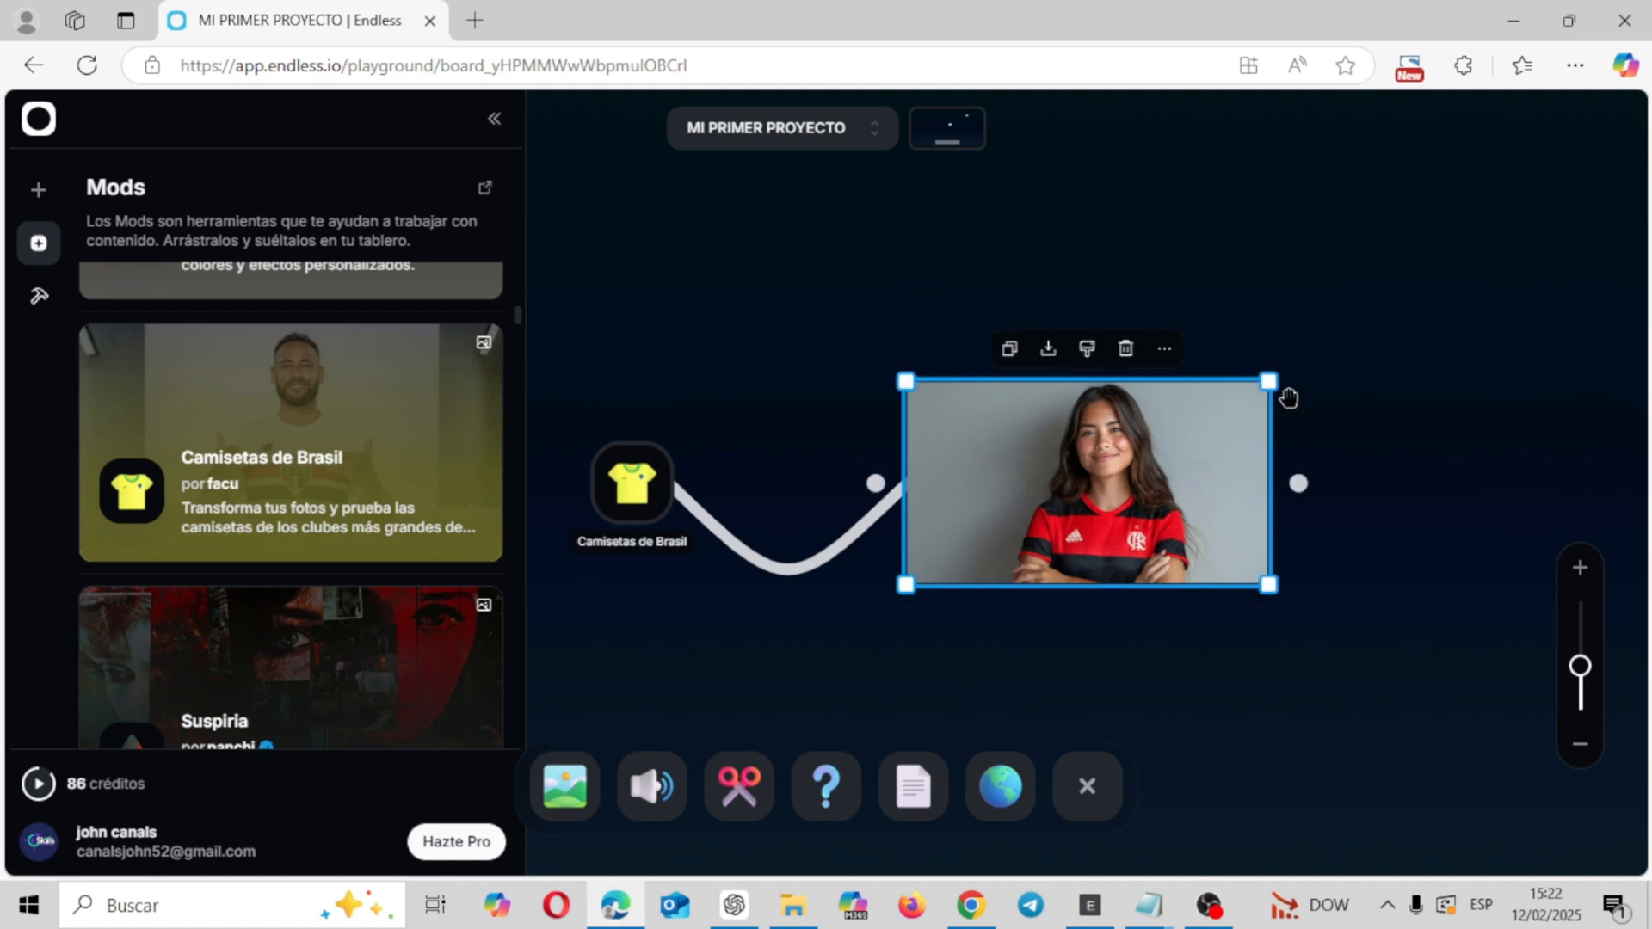
drag(1261, 387, 1537, 152)
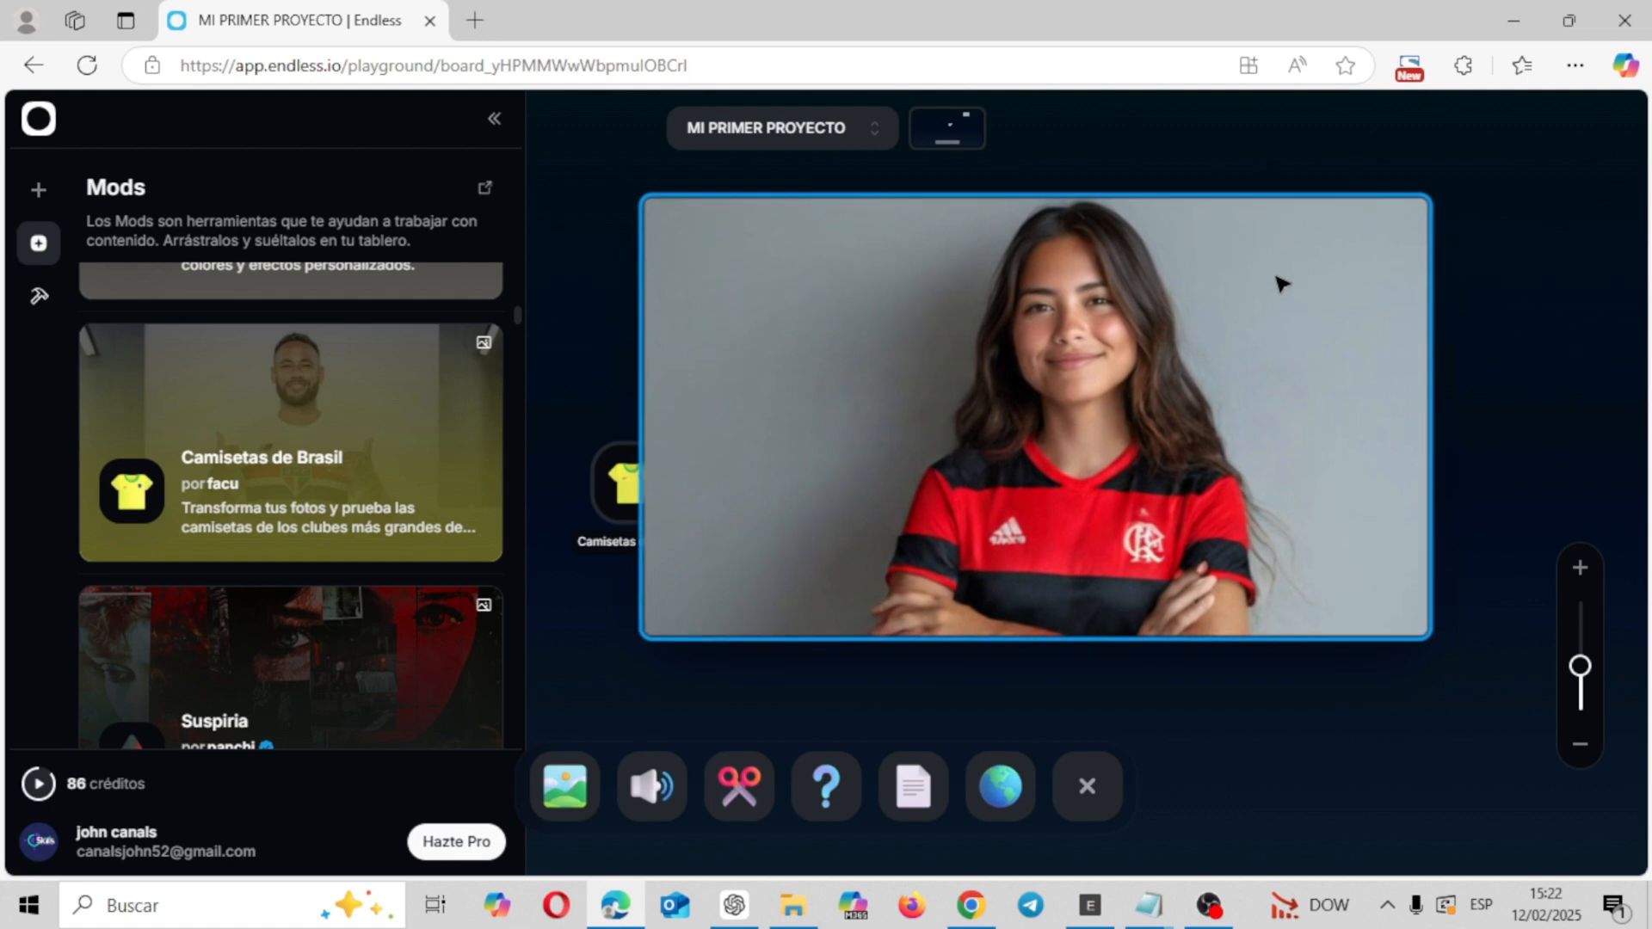
click(1130, 421)
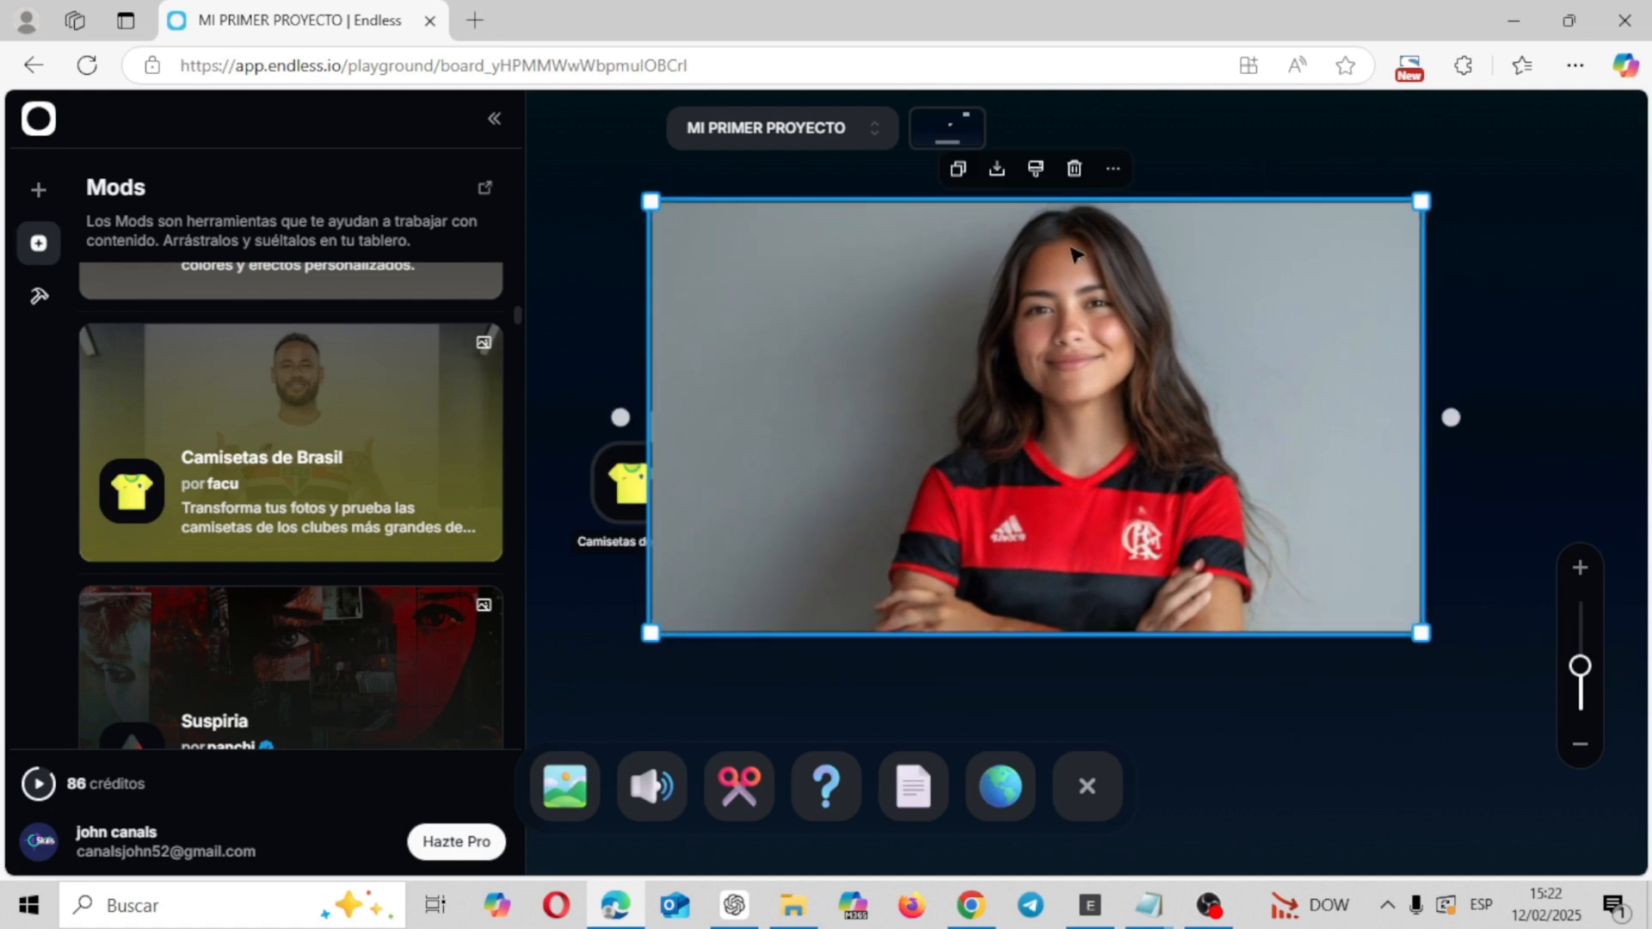
click(998, 169)
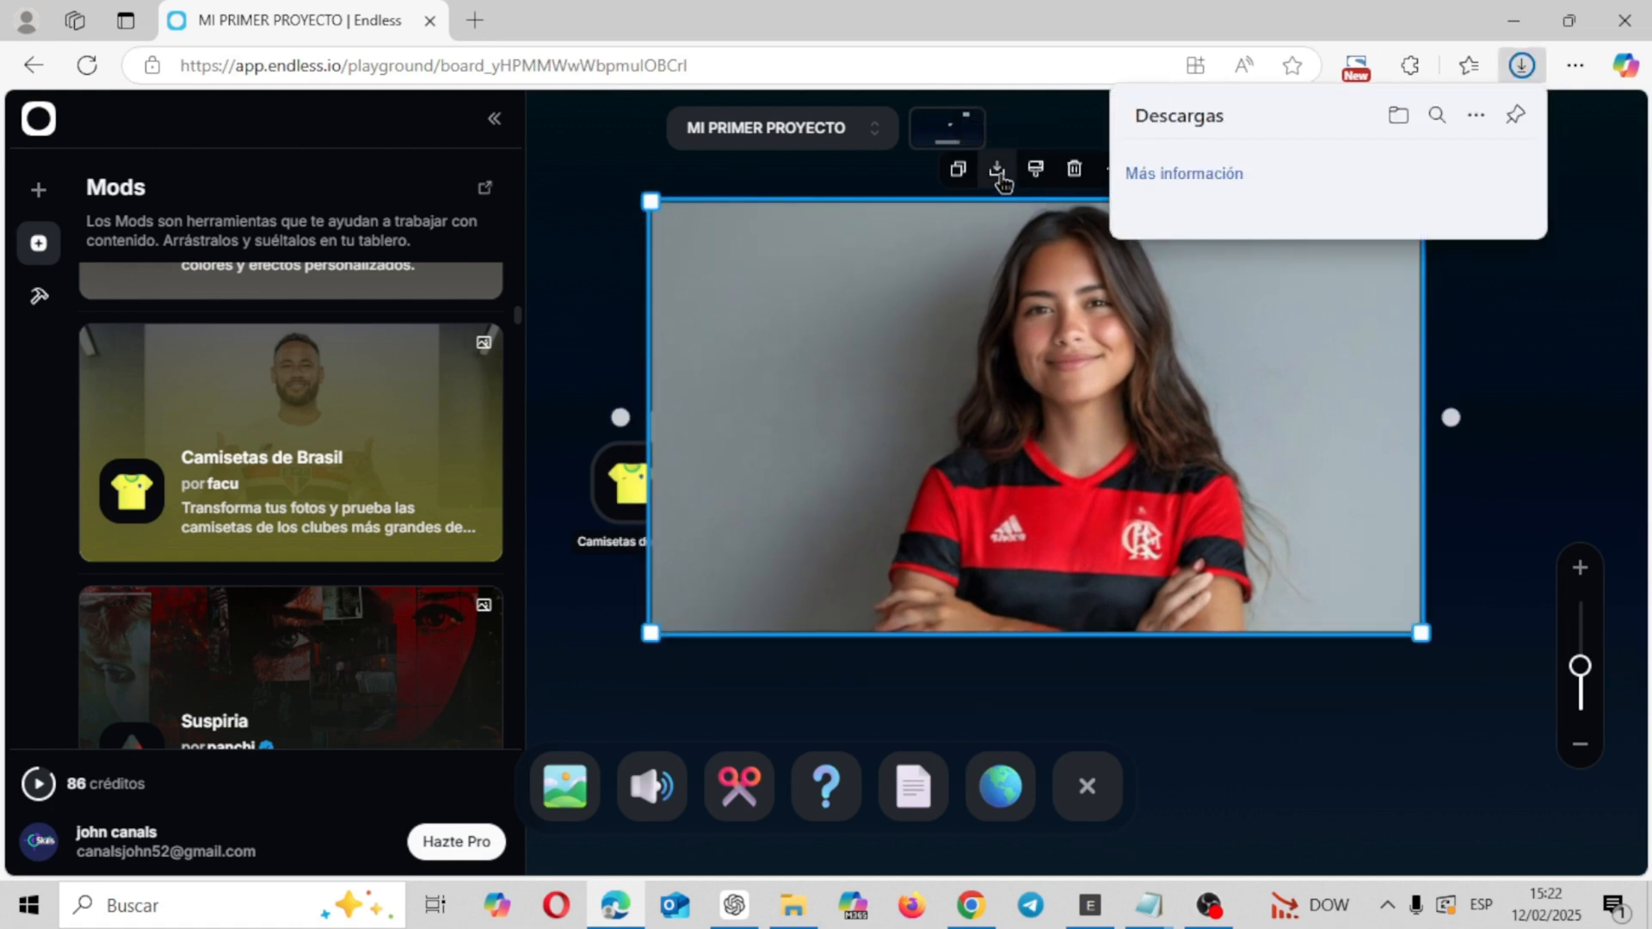
click(1624, 196)
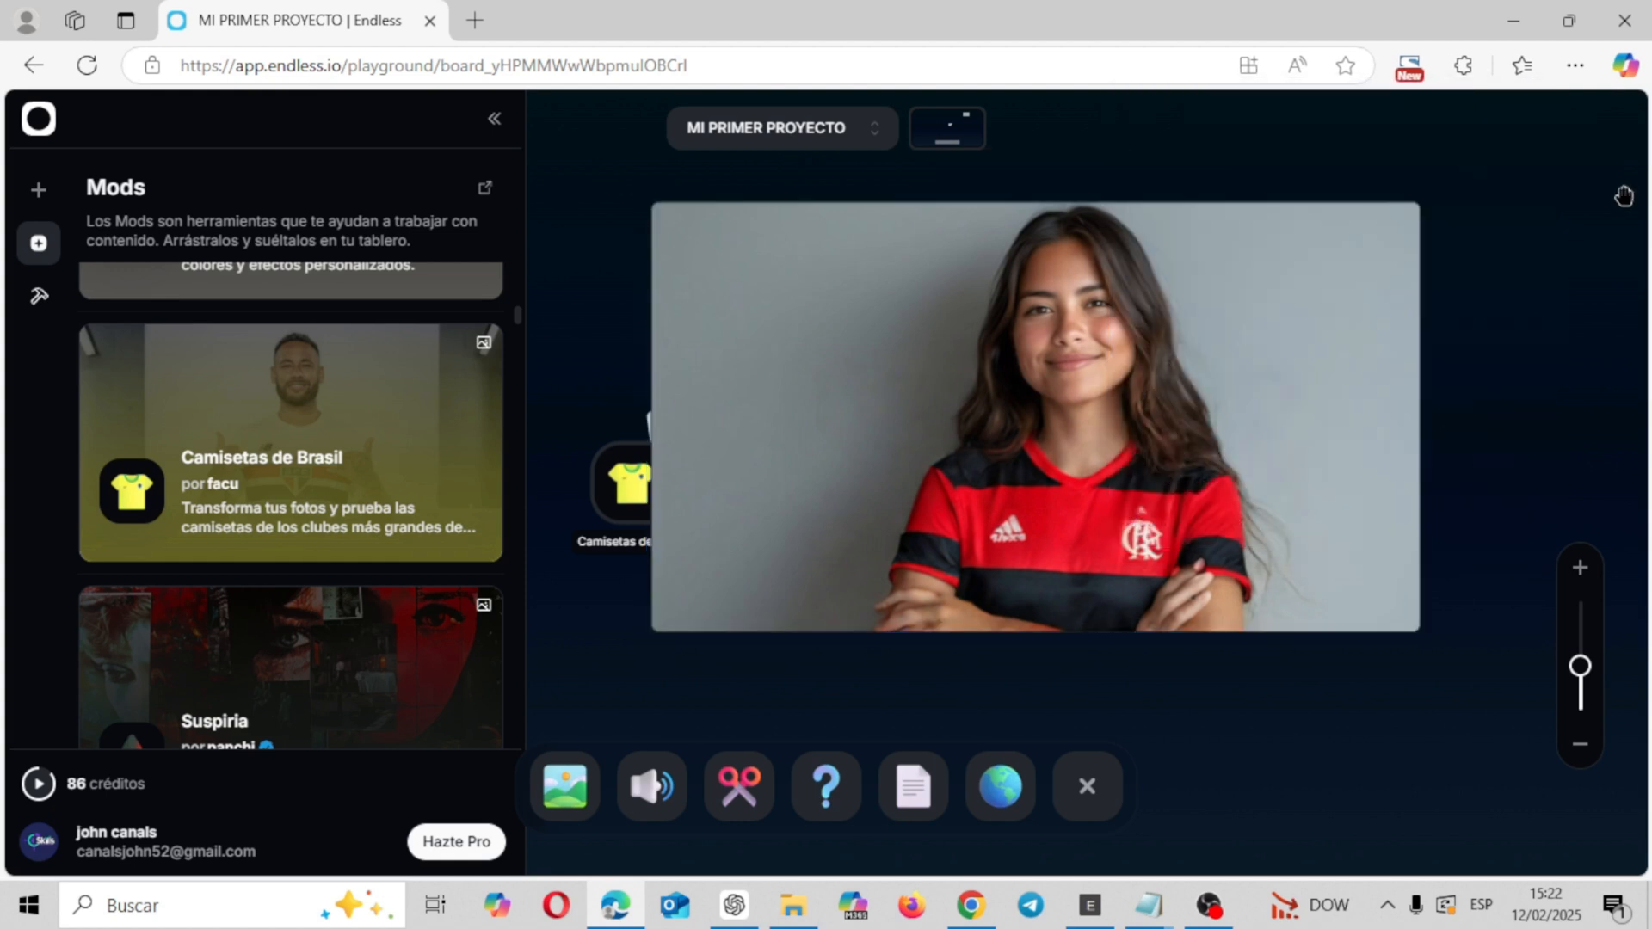
- Delete the Flamengo jersey portrait and move the Camisetas de Brasil mod out of the way
click(1258, 253)
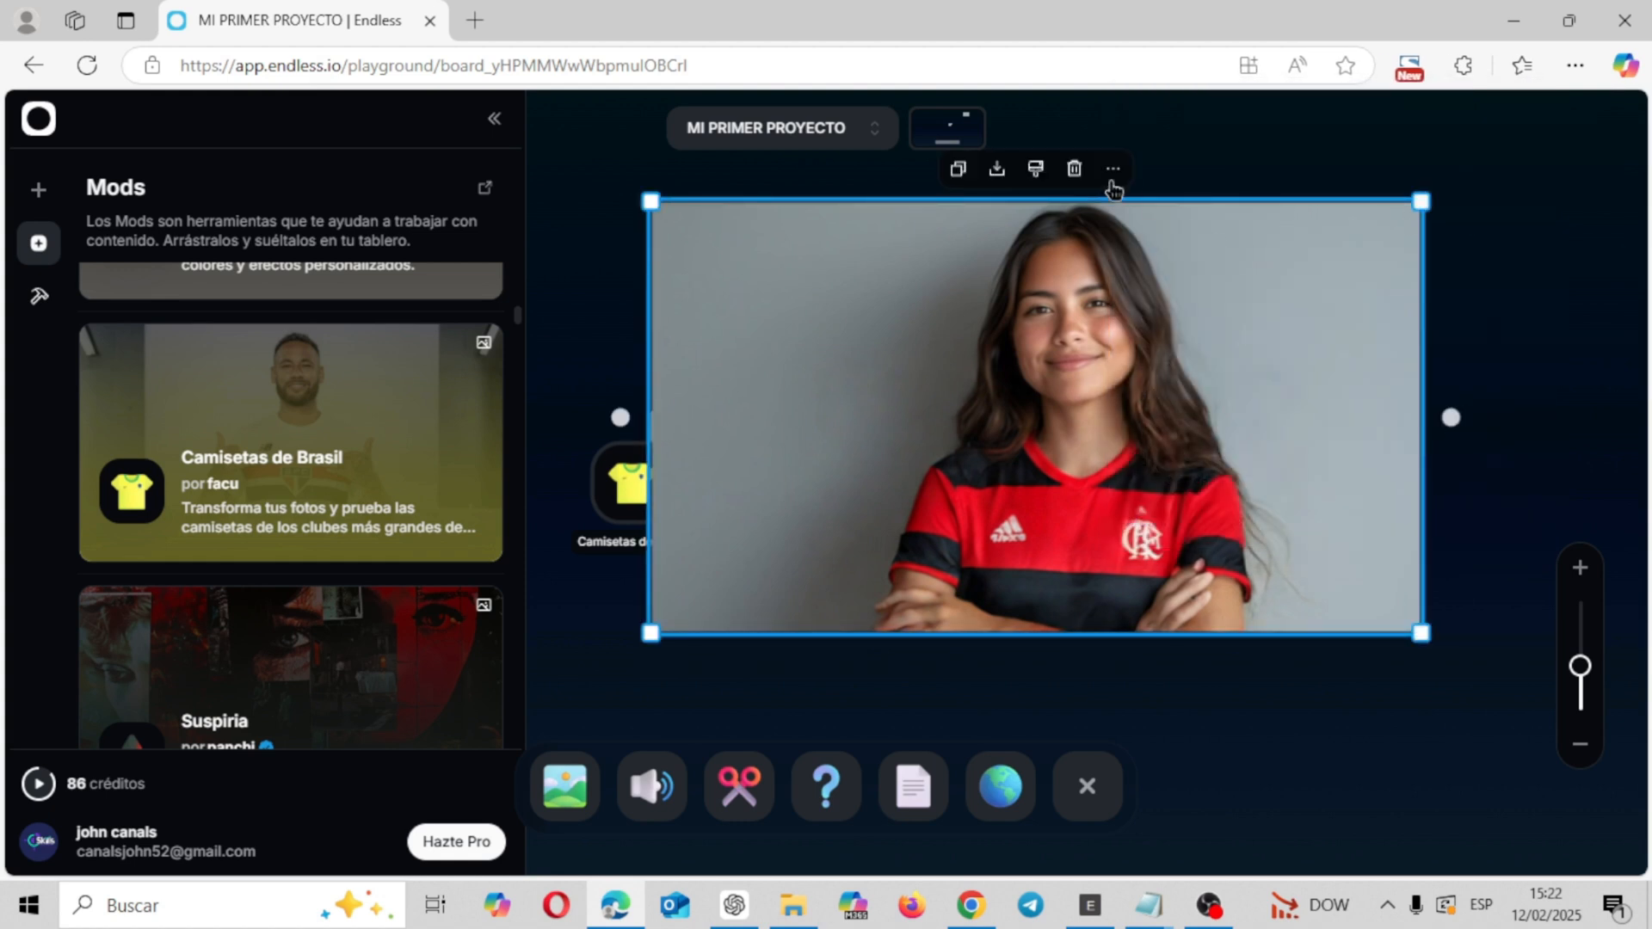
click(1075, 172)
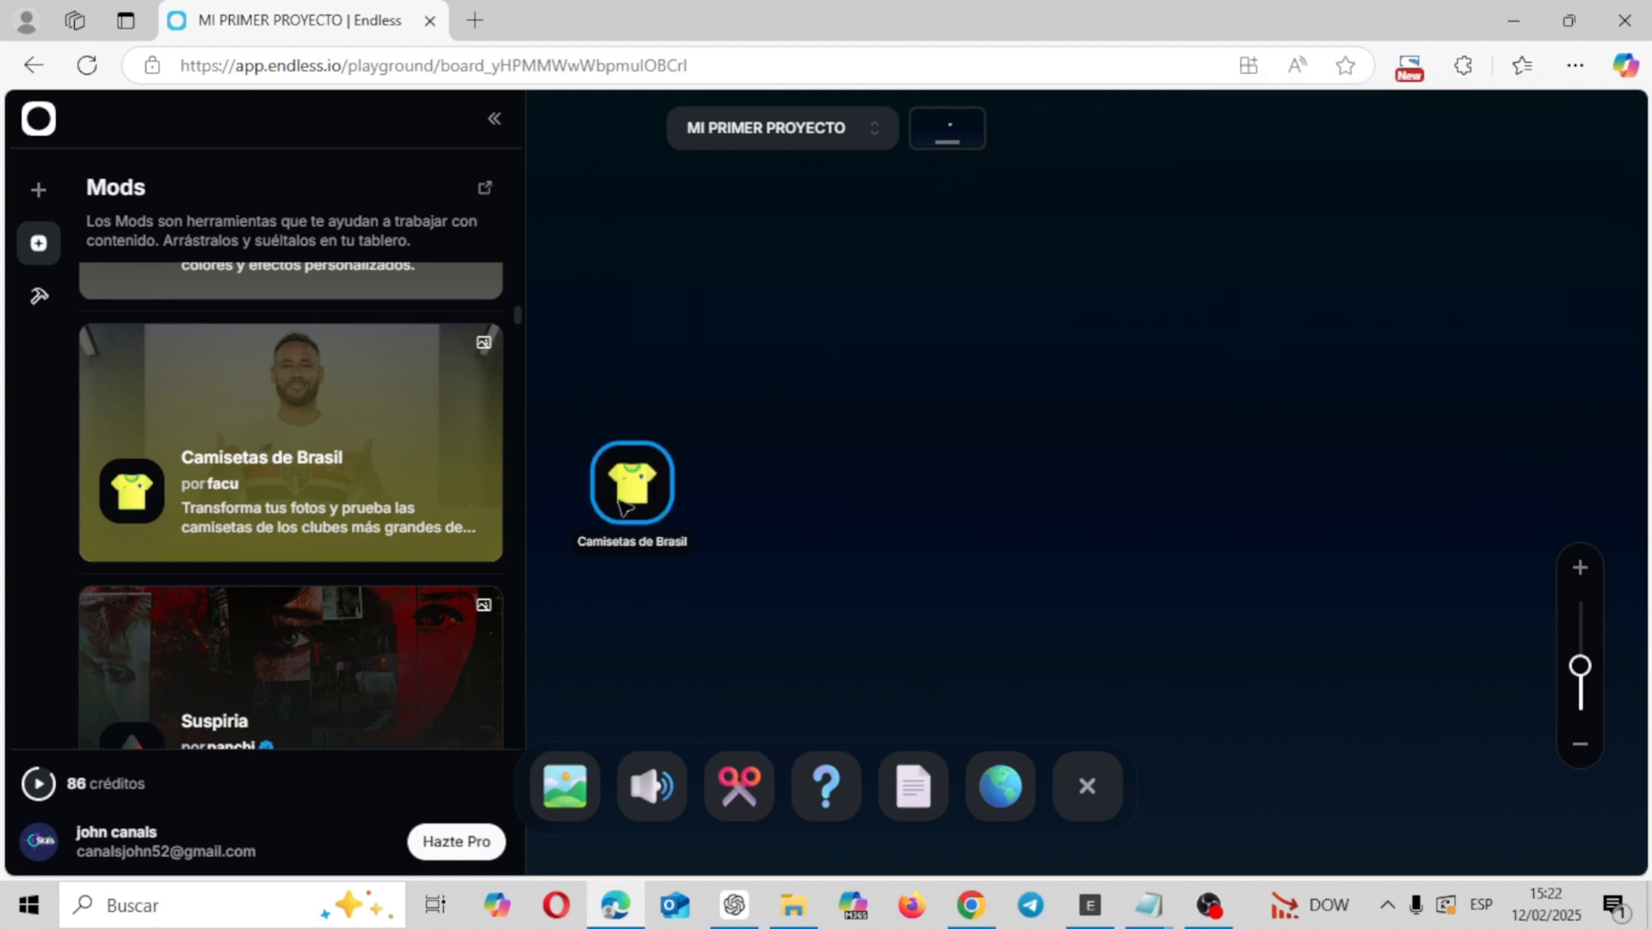
drag(637, 490, 1303, 746)
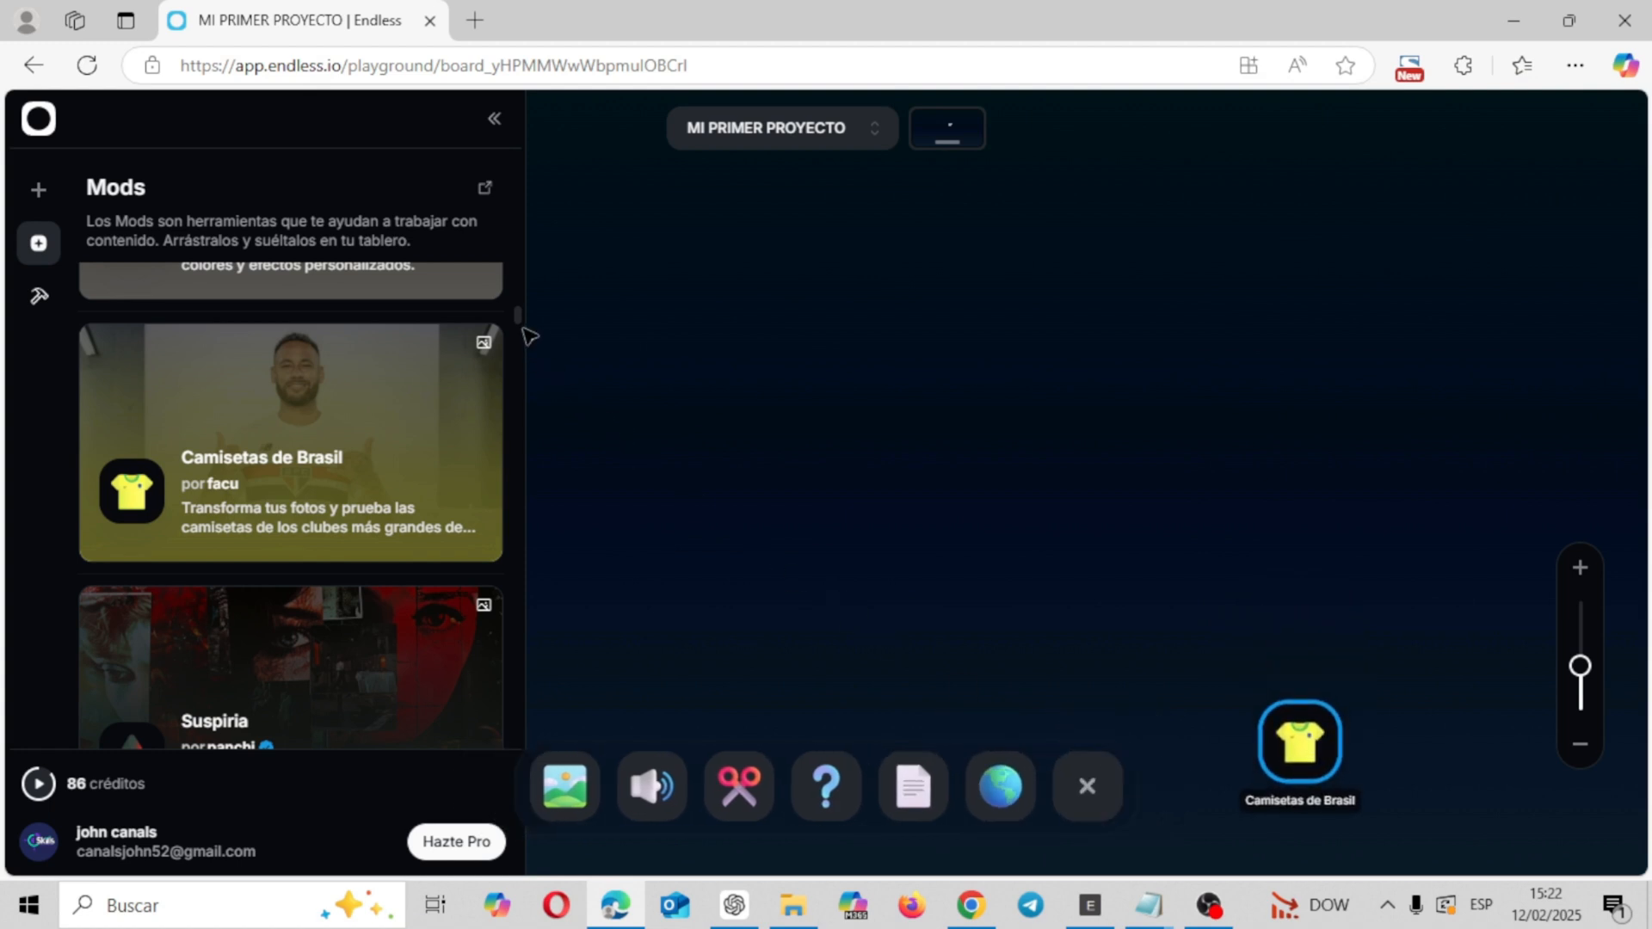
- Place the Voz de TikTok mod on the board and paste the Spanish AI channel promotional text as its Input
drag(516, 314, 526, 369)
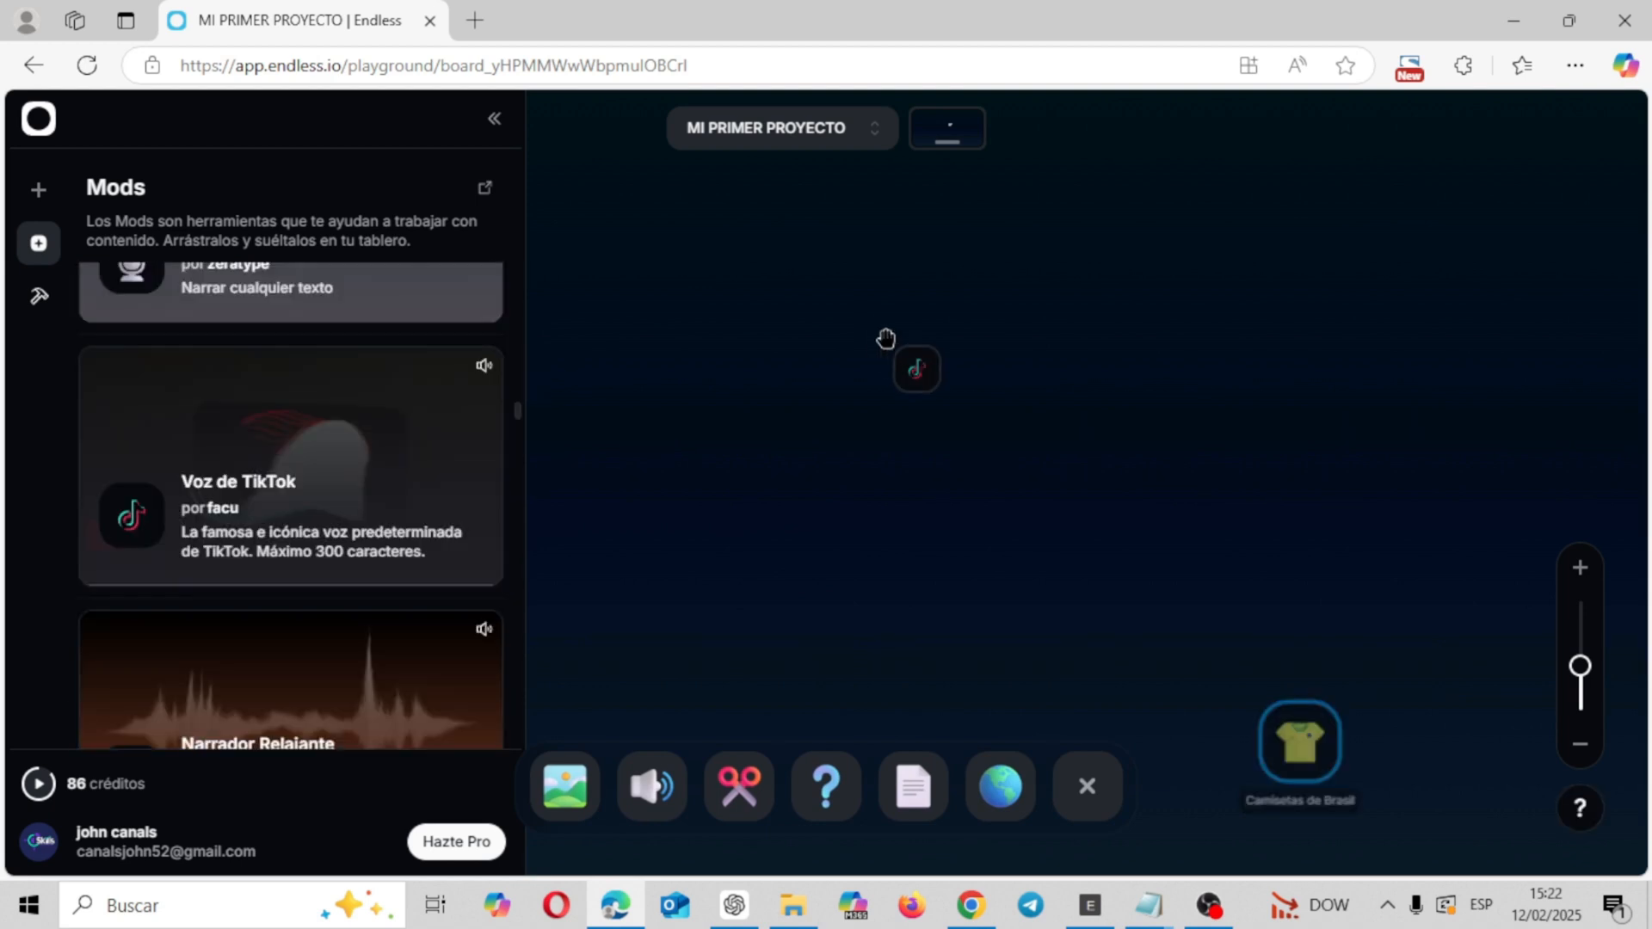
drag(885, 340, 880, 332)
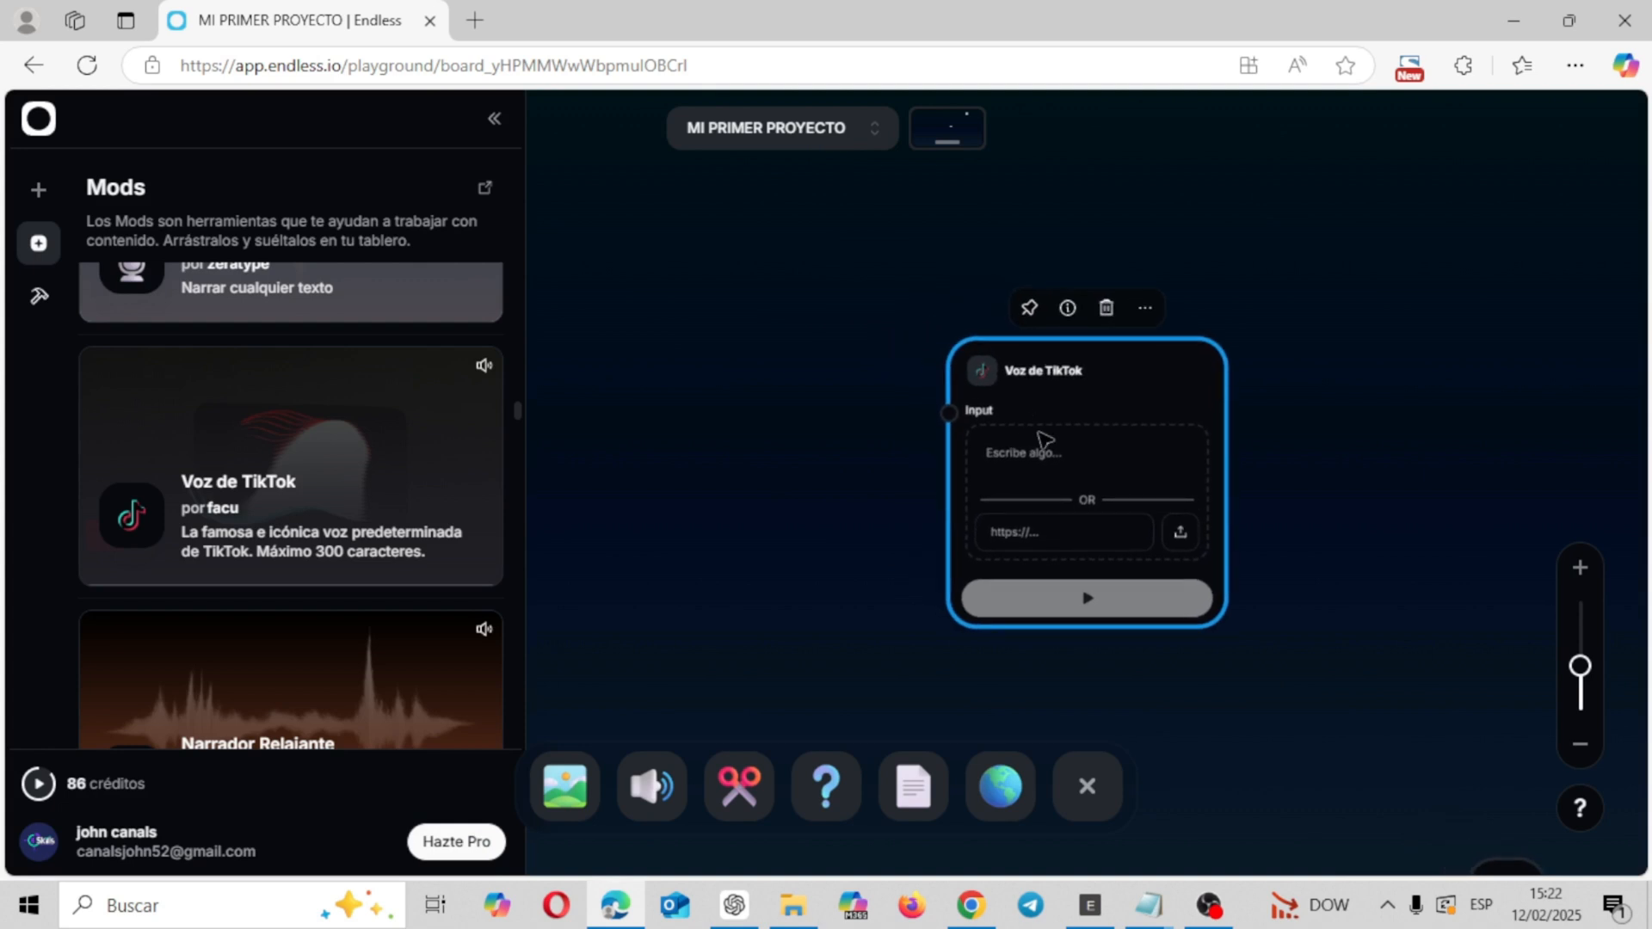
click(1049, 465)
key(ctrl+v)
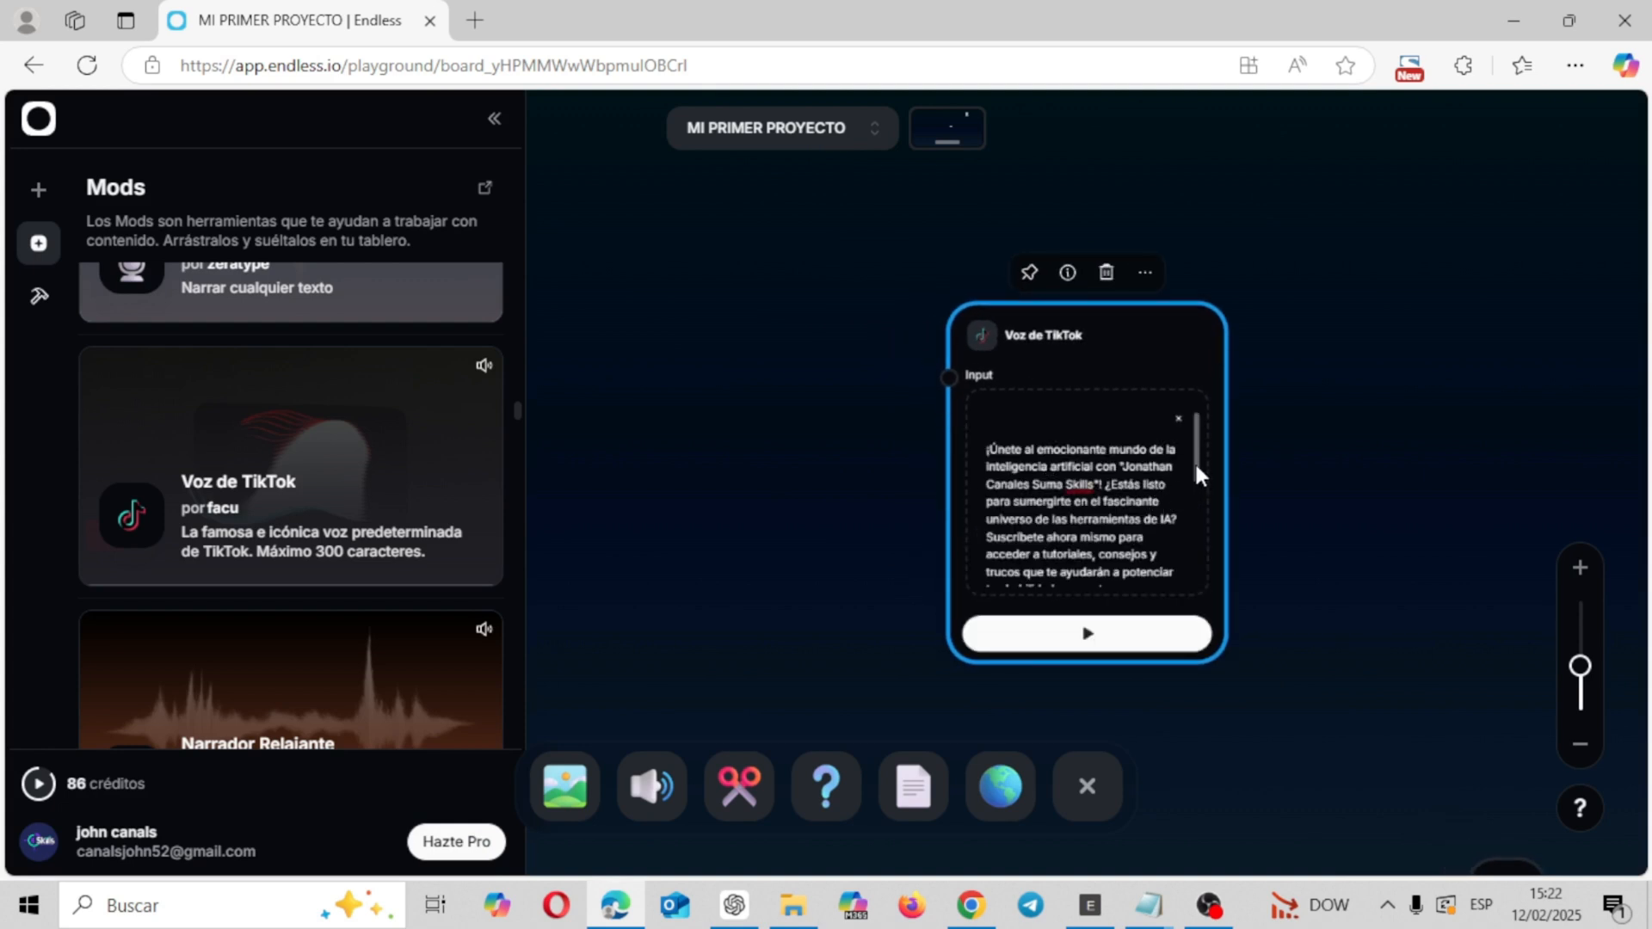
- Check the pasted promotional text in the Voz de TikTok mod, generate its voice audio and play the clip
drag(1194, 462, 1162, 538)
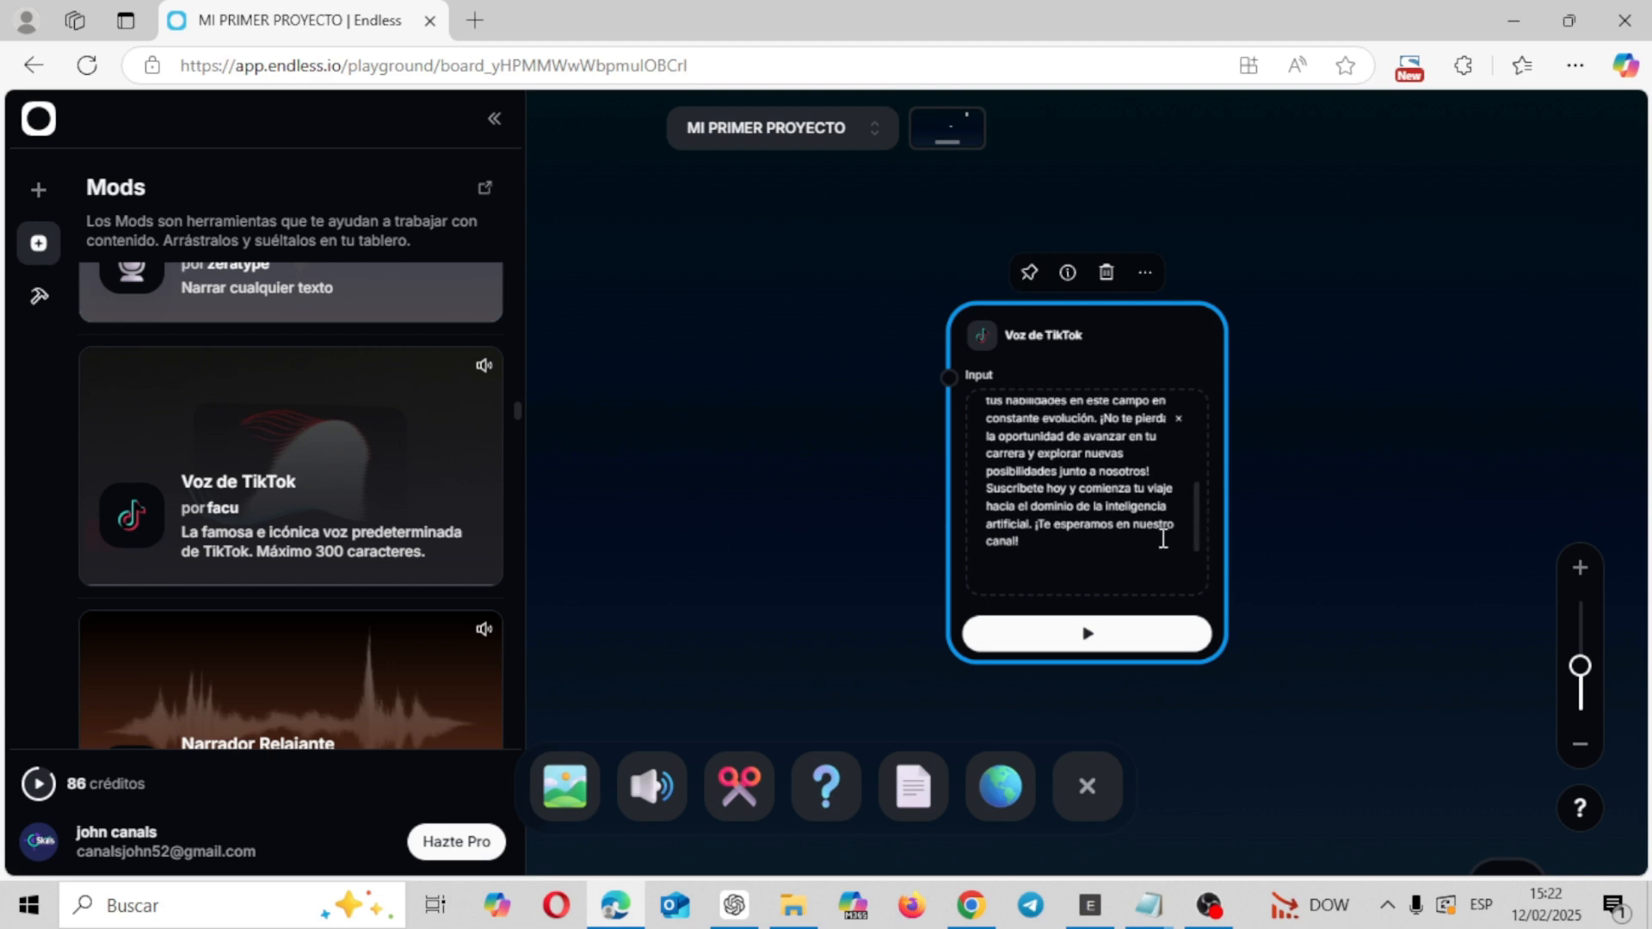
click(1122, 640)
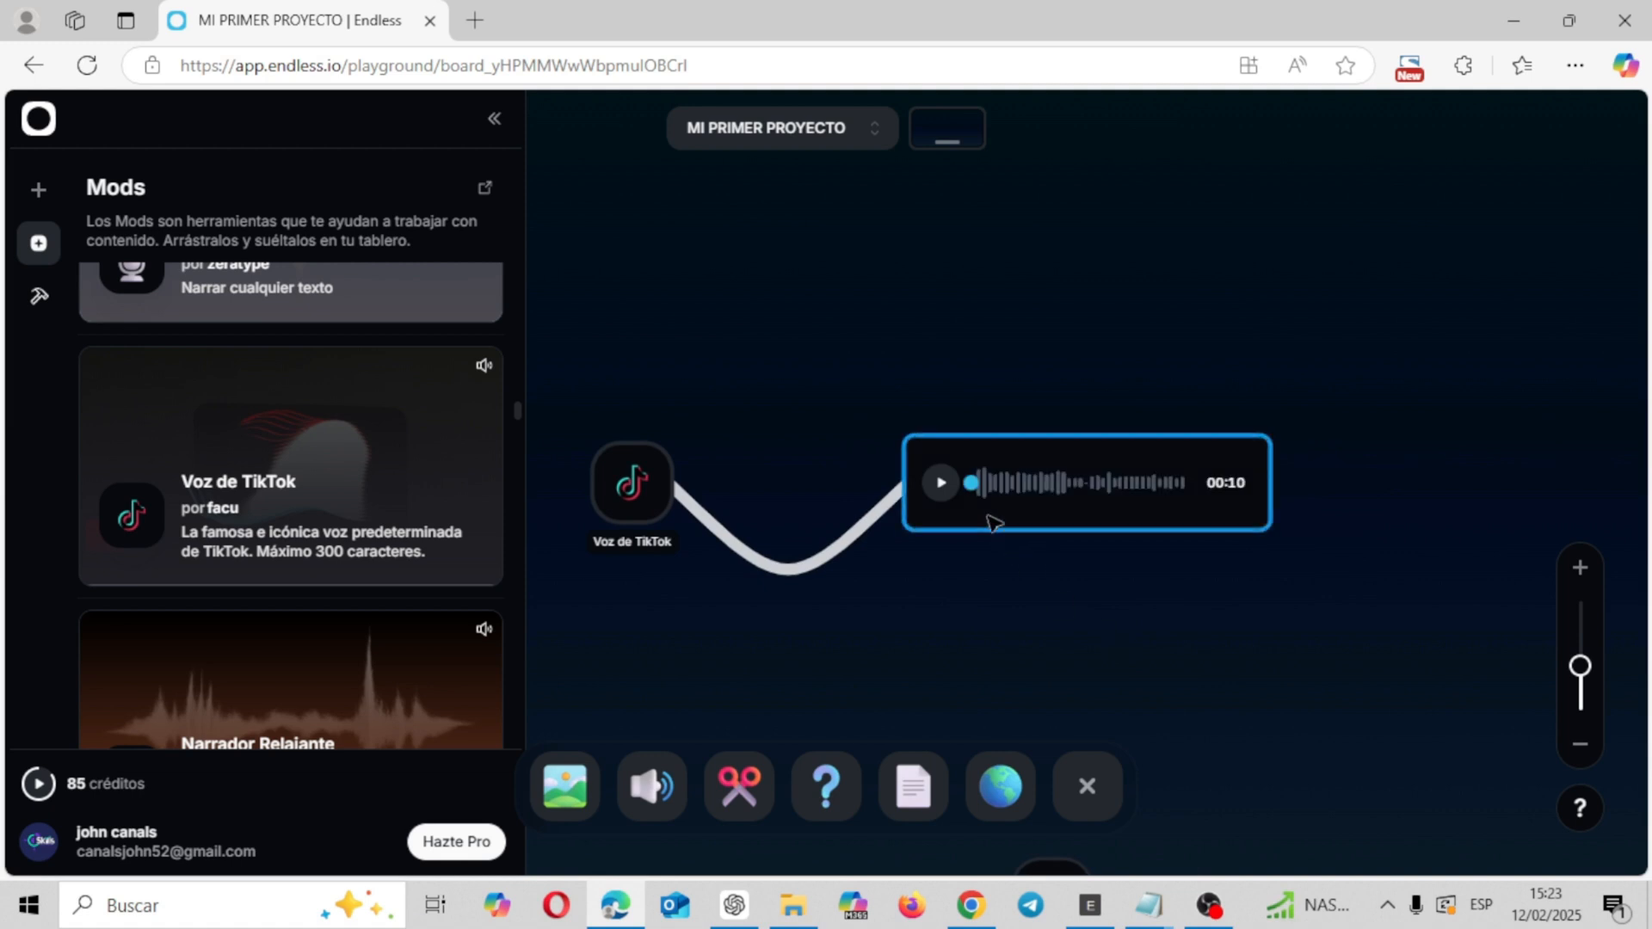
click(942, 484)
click(945, 637)
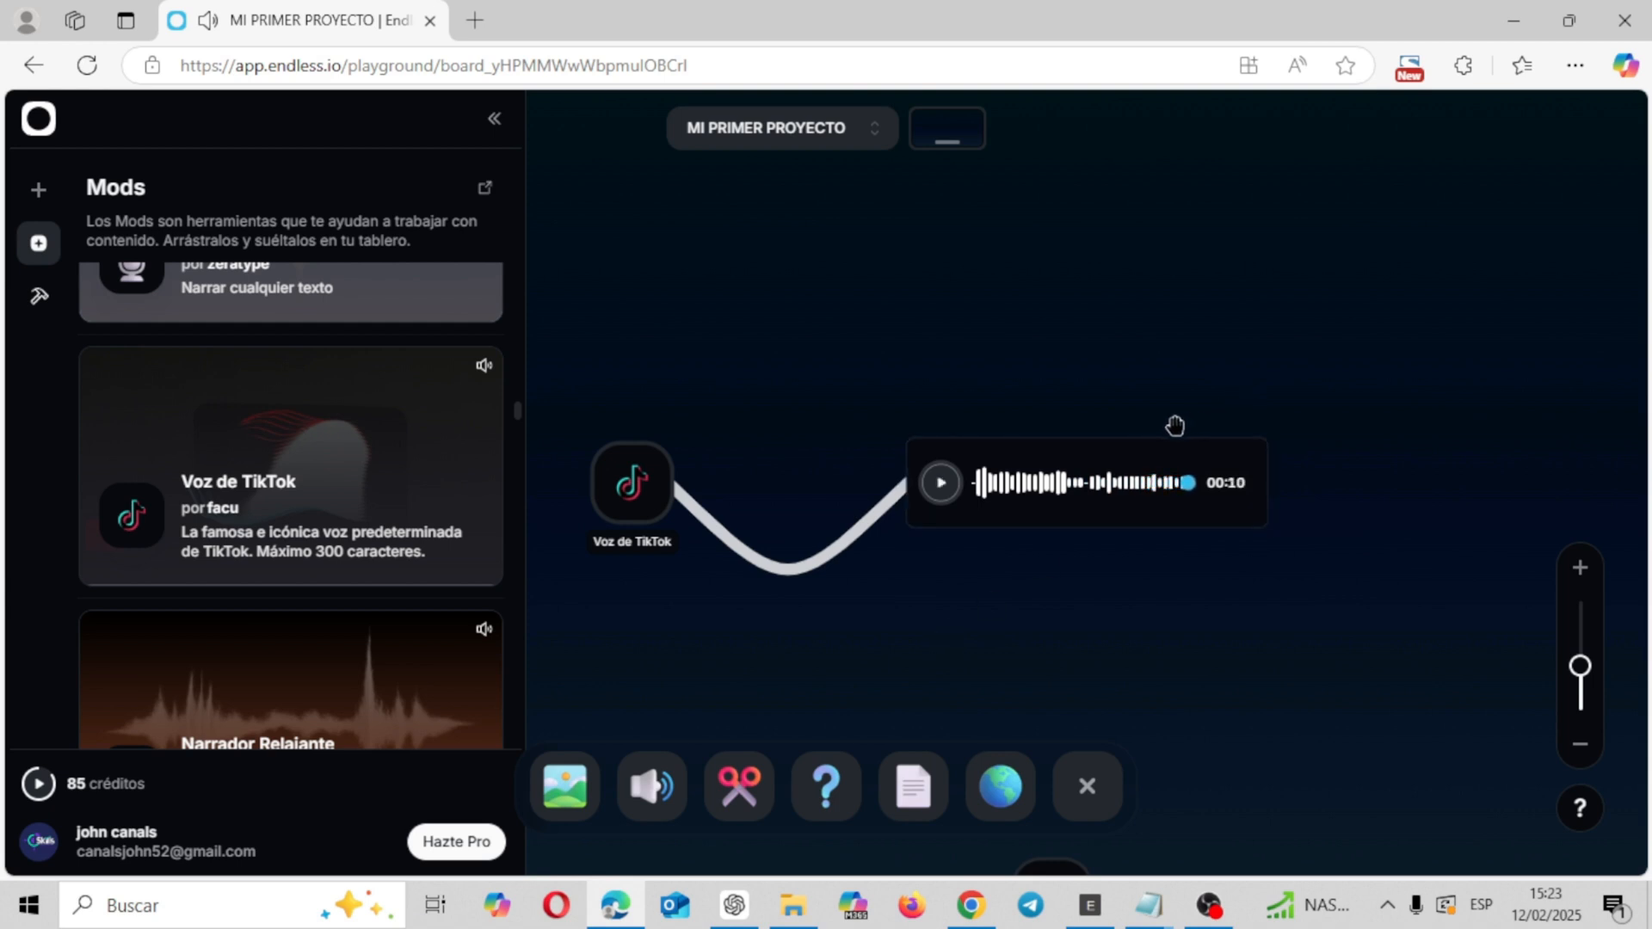
- Delete the TikTok voice audio clip and move the Voz de TikTok mod out of the way
click(1194, 449)
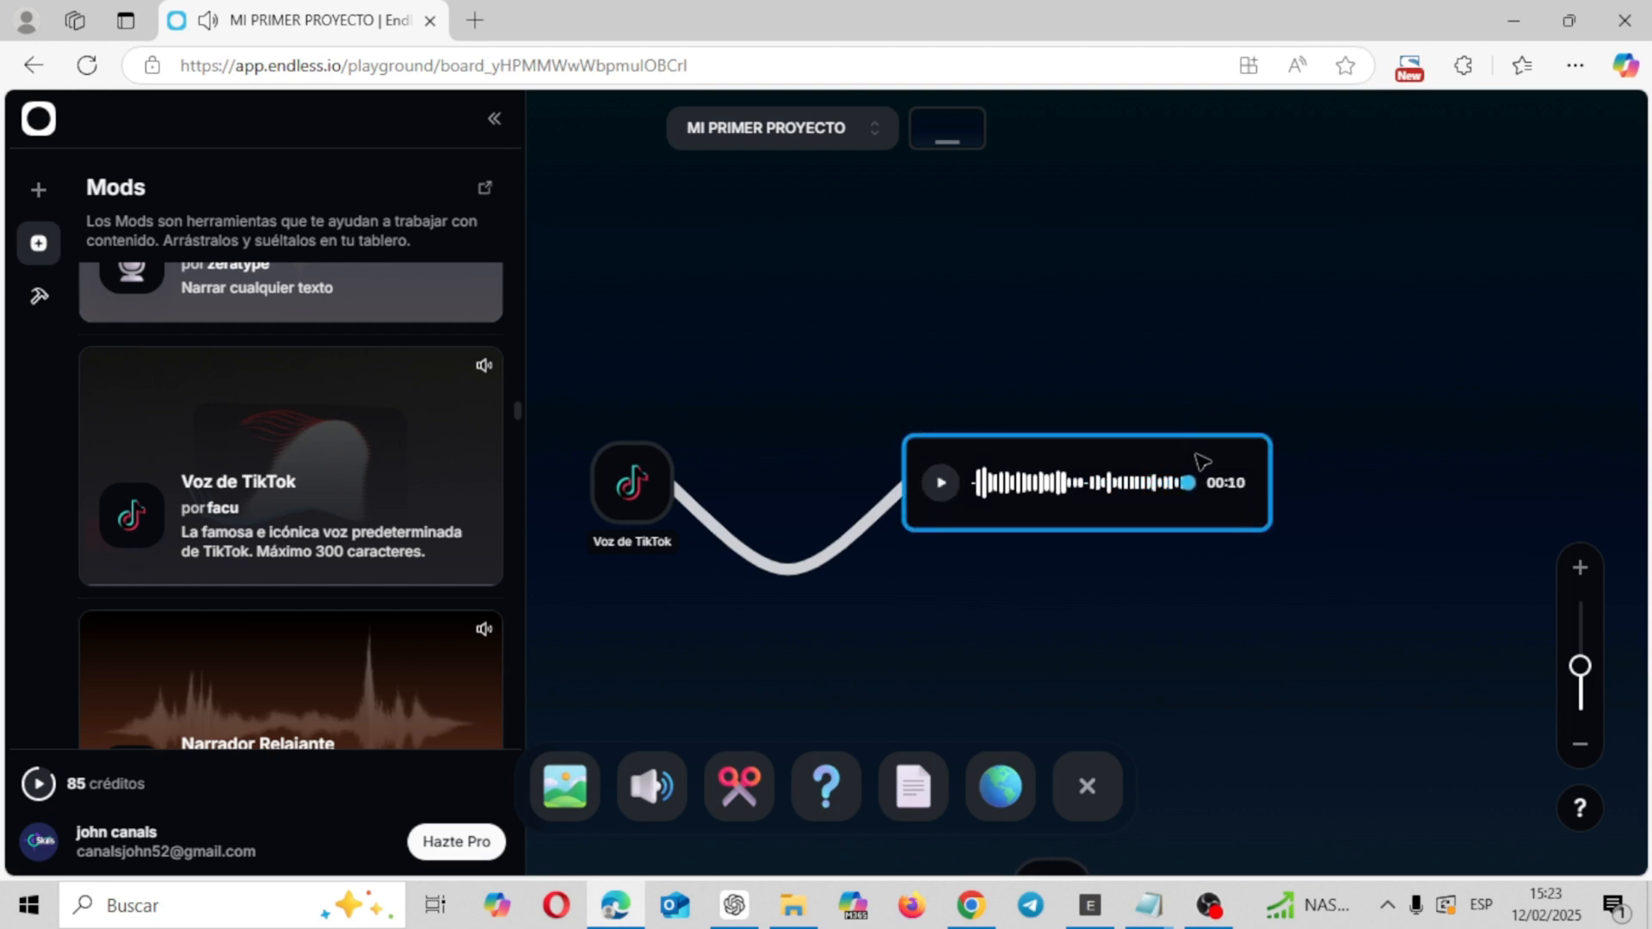
click(1067, 407)
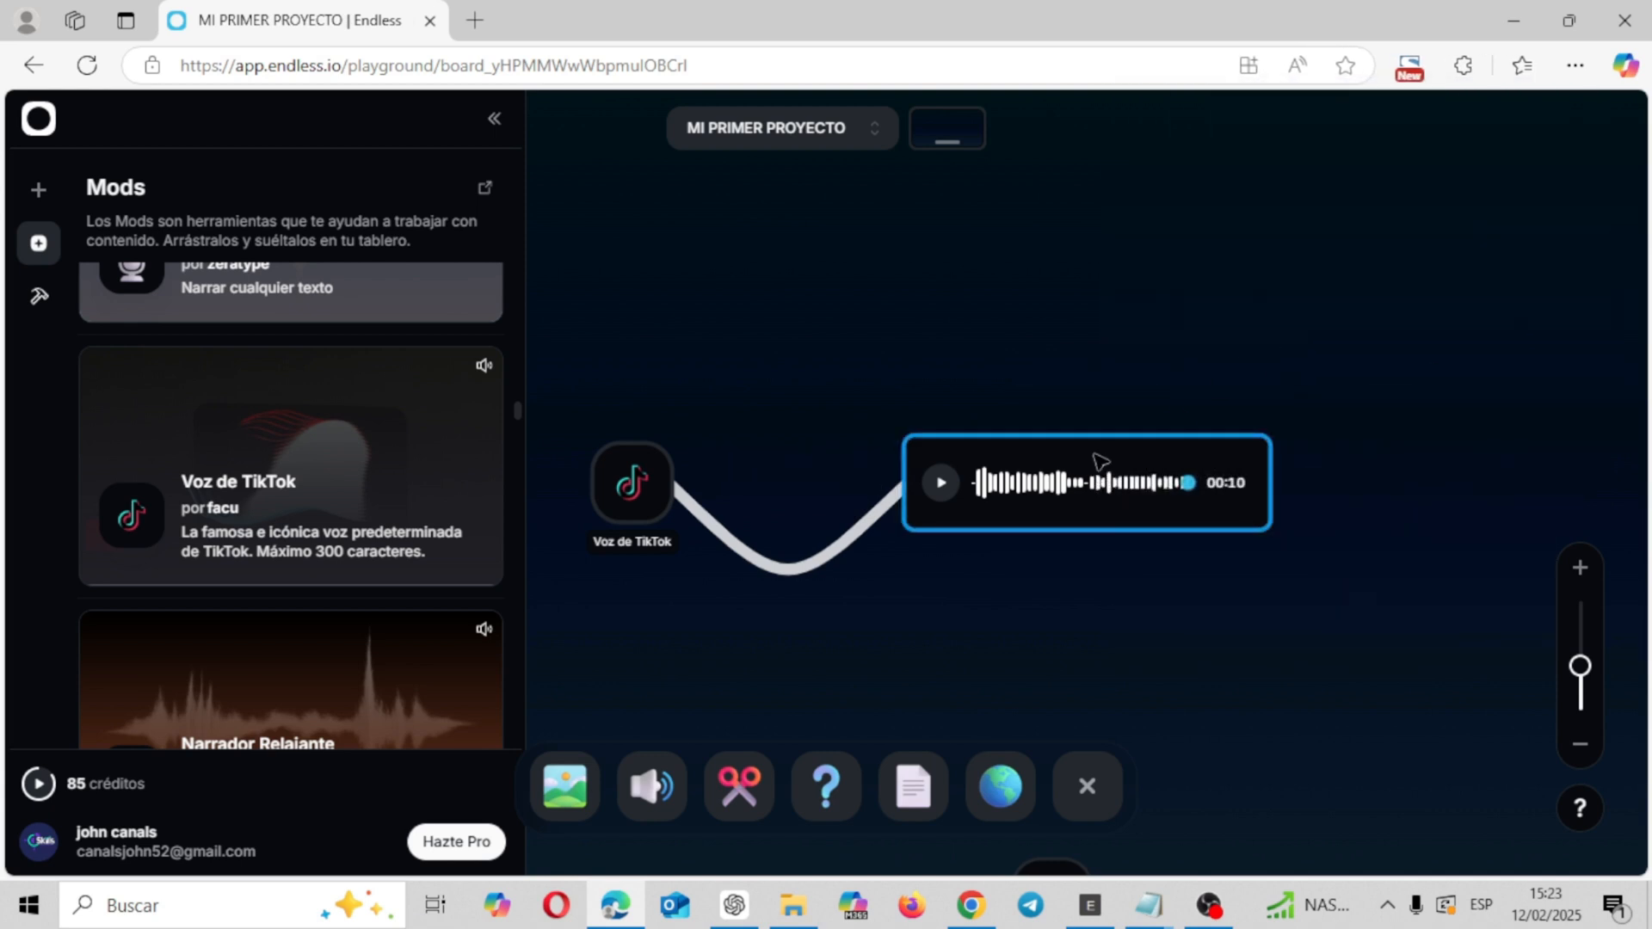
click(1116, 409)
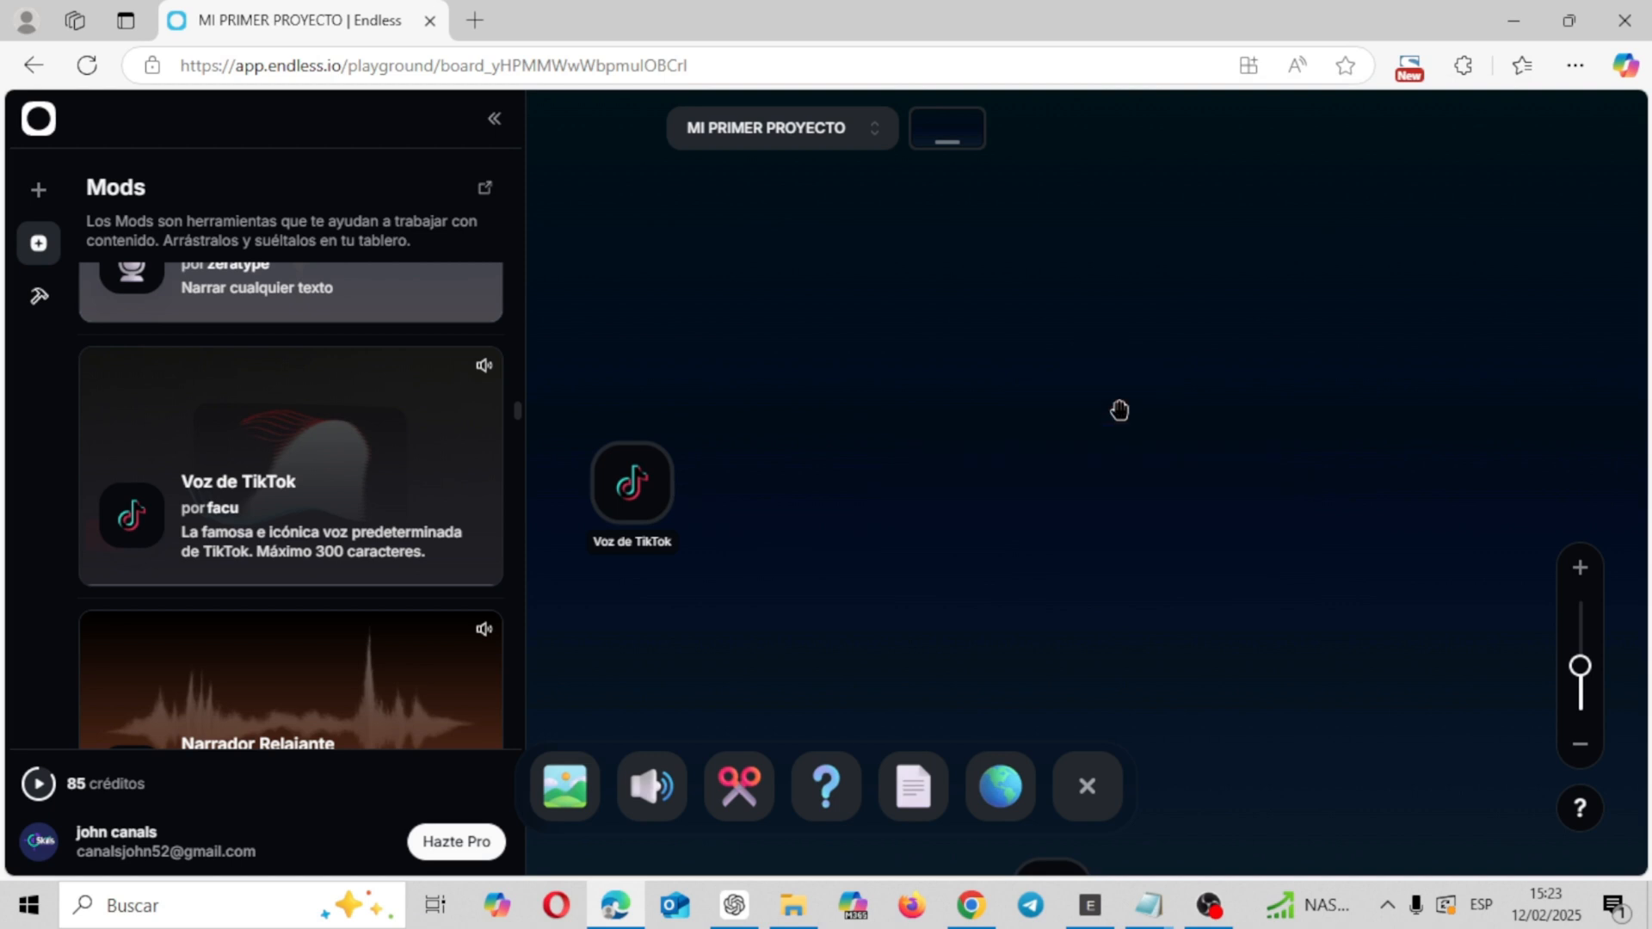
drag(633, 479, 770, 490)
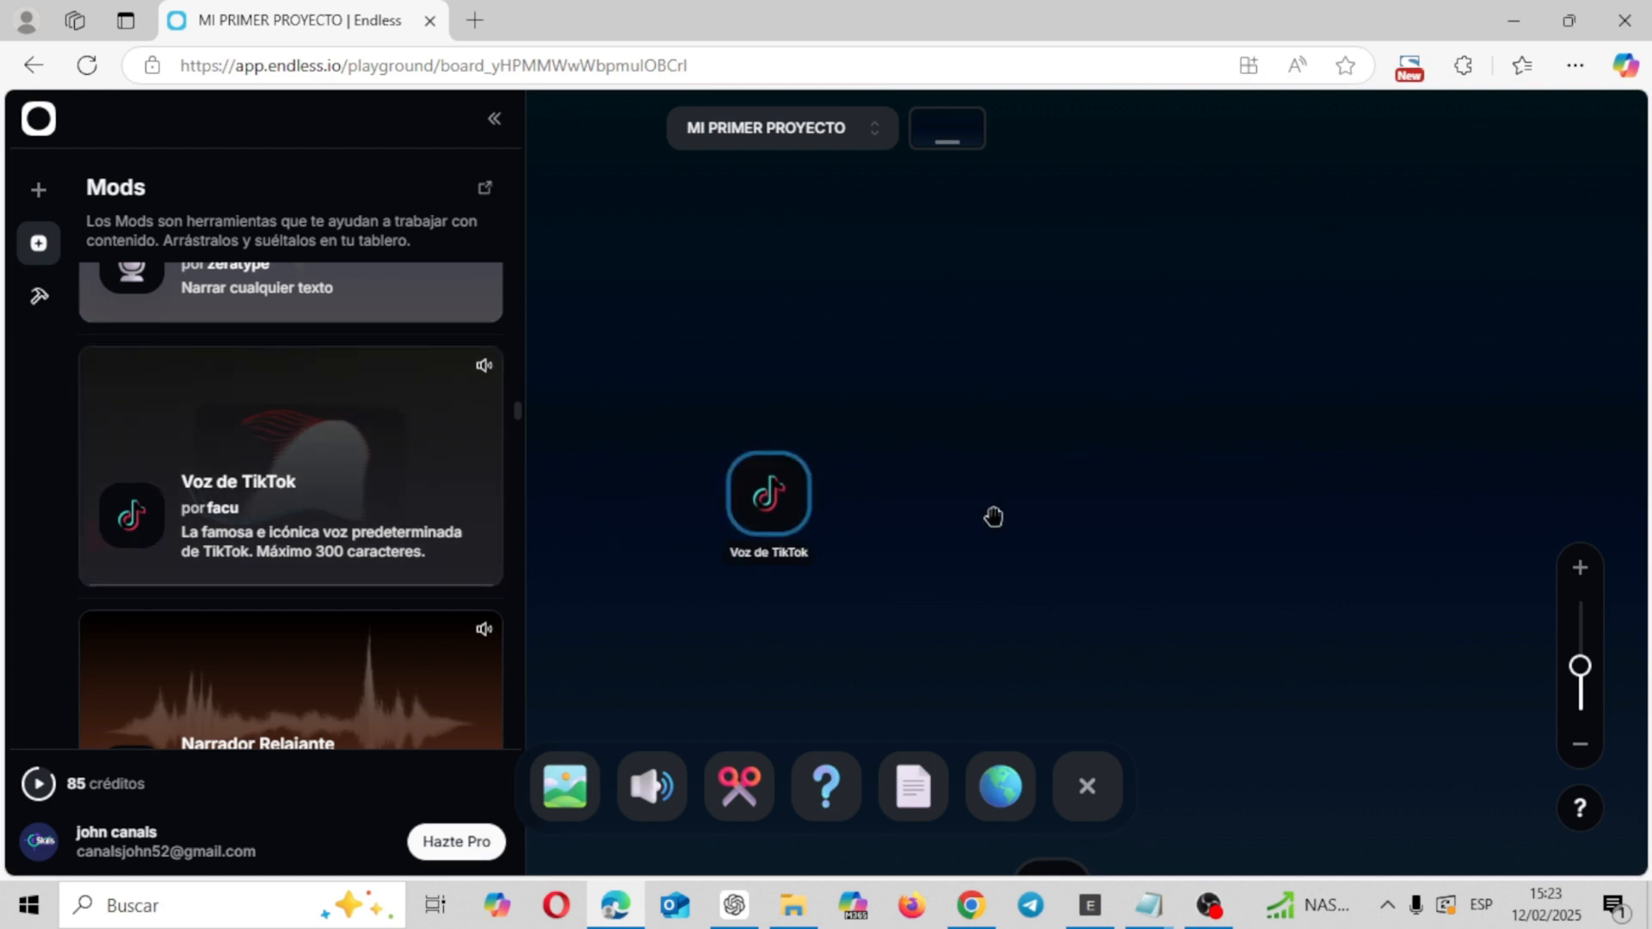
drag(994, 516, 1257, 678)
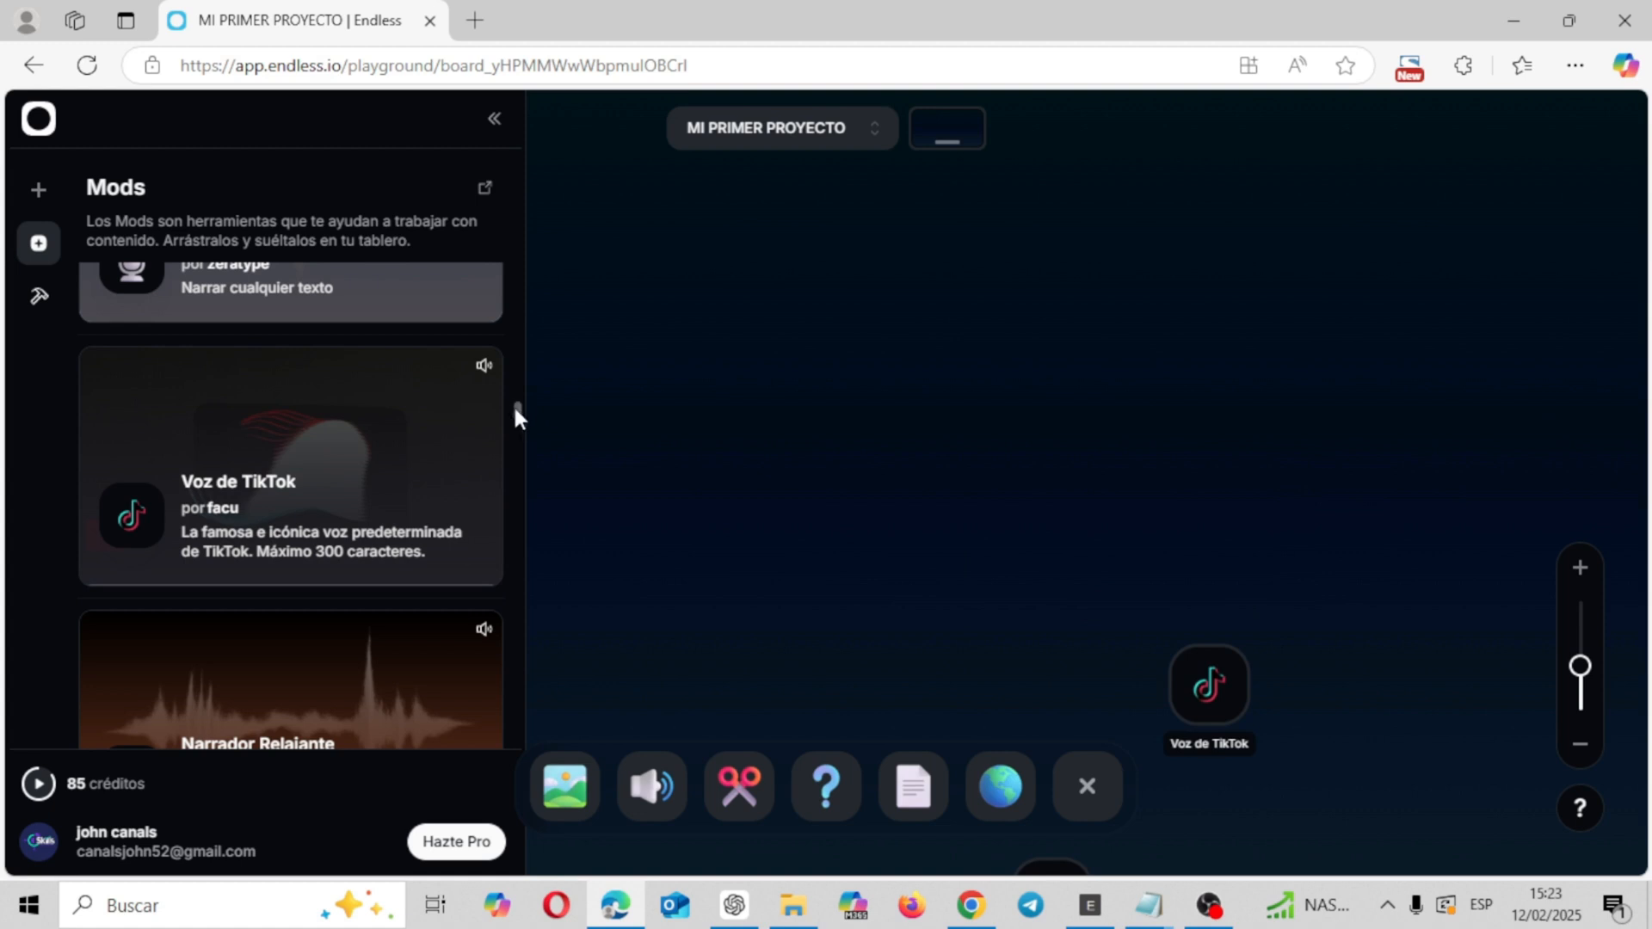
- Place the Narrador mod for narrating any text, paste the promotional text and generate the audio with the Masculine voice
drag(518, 409, 519, 403)
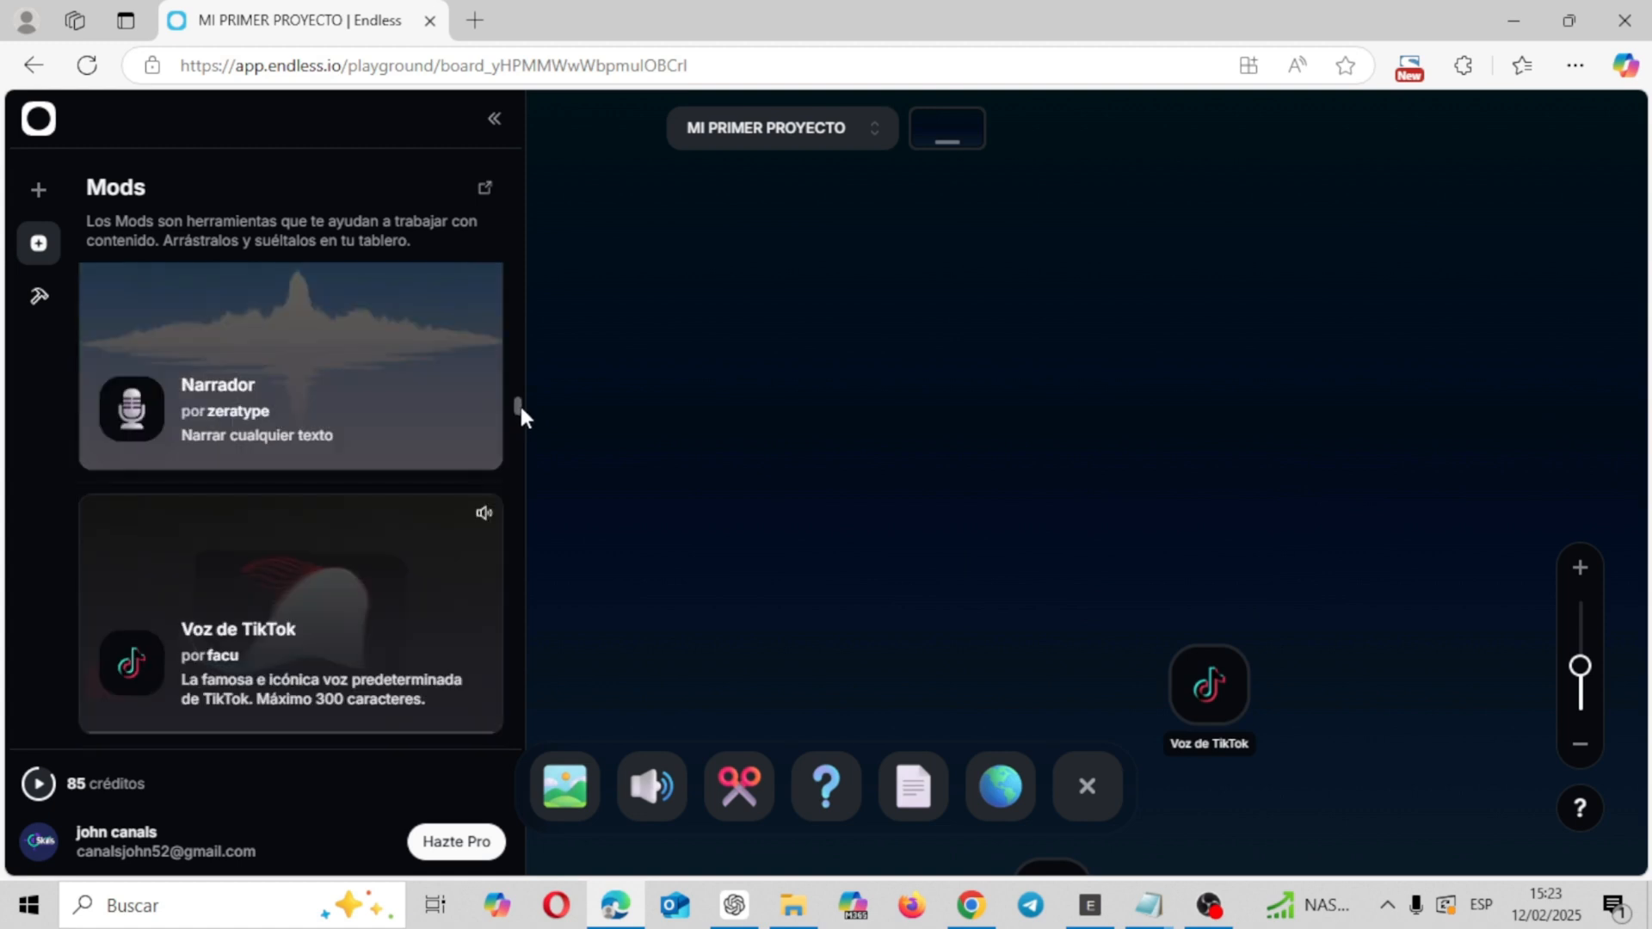
click(358, 416)
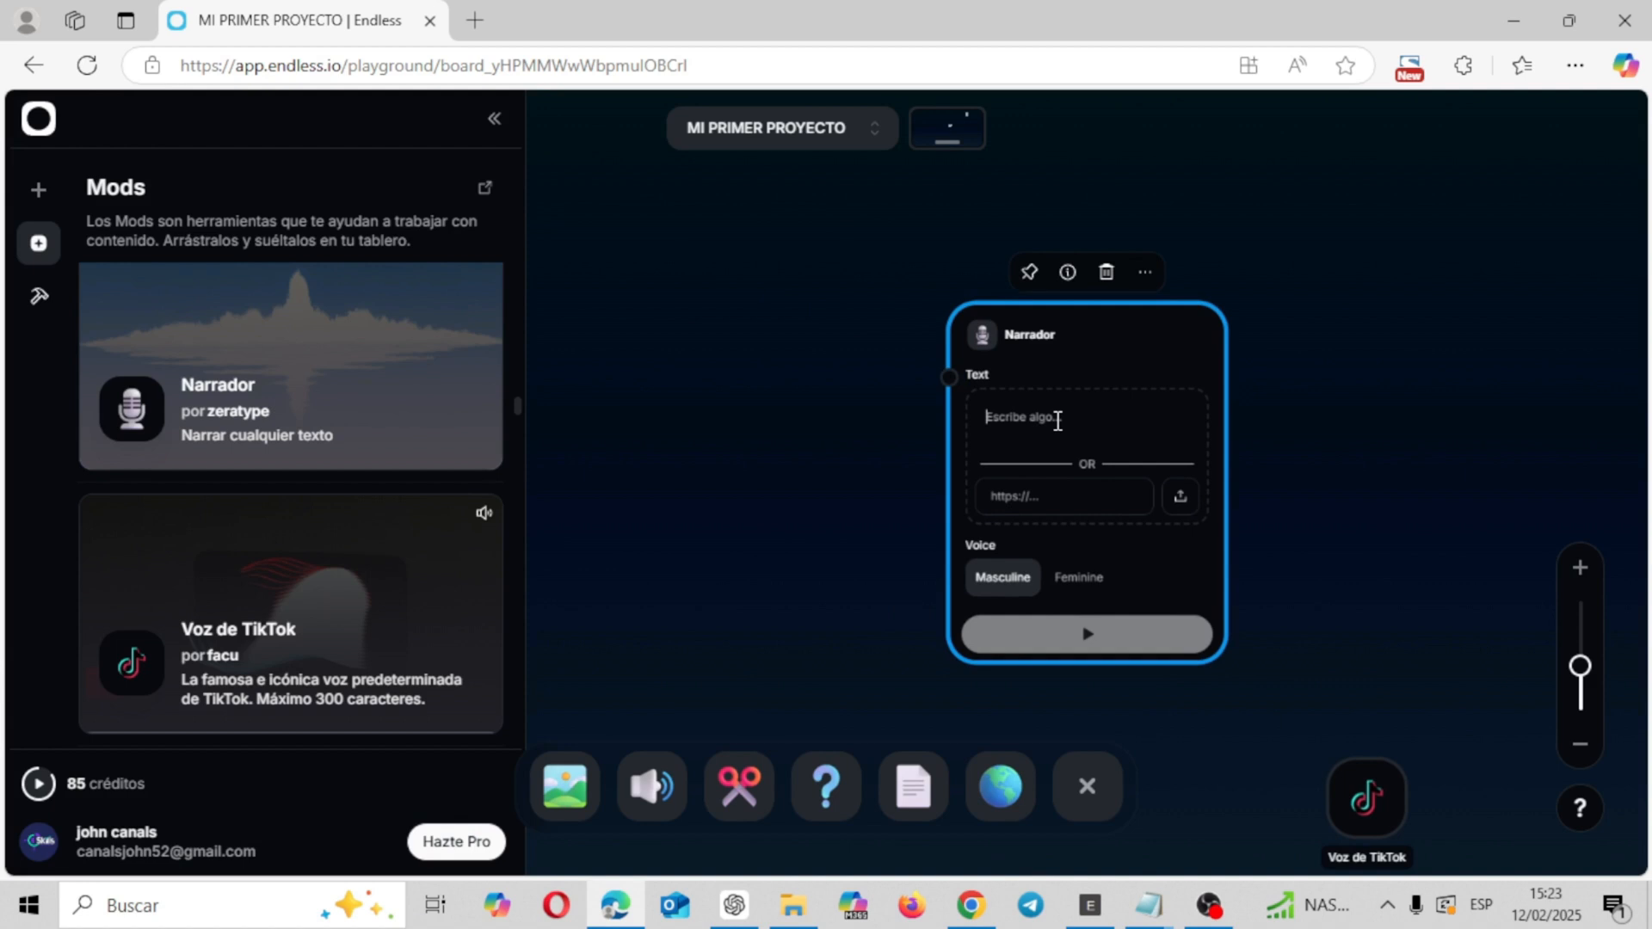
key(ctrl+v)
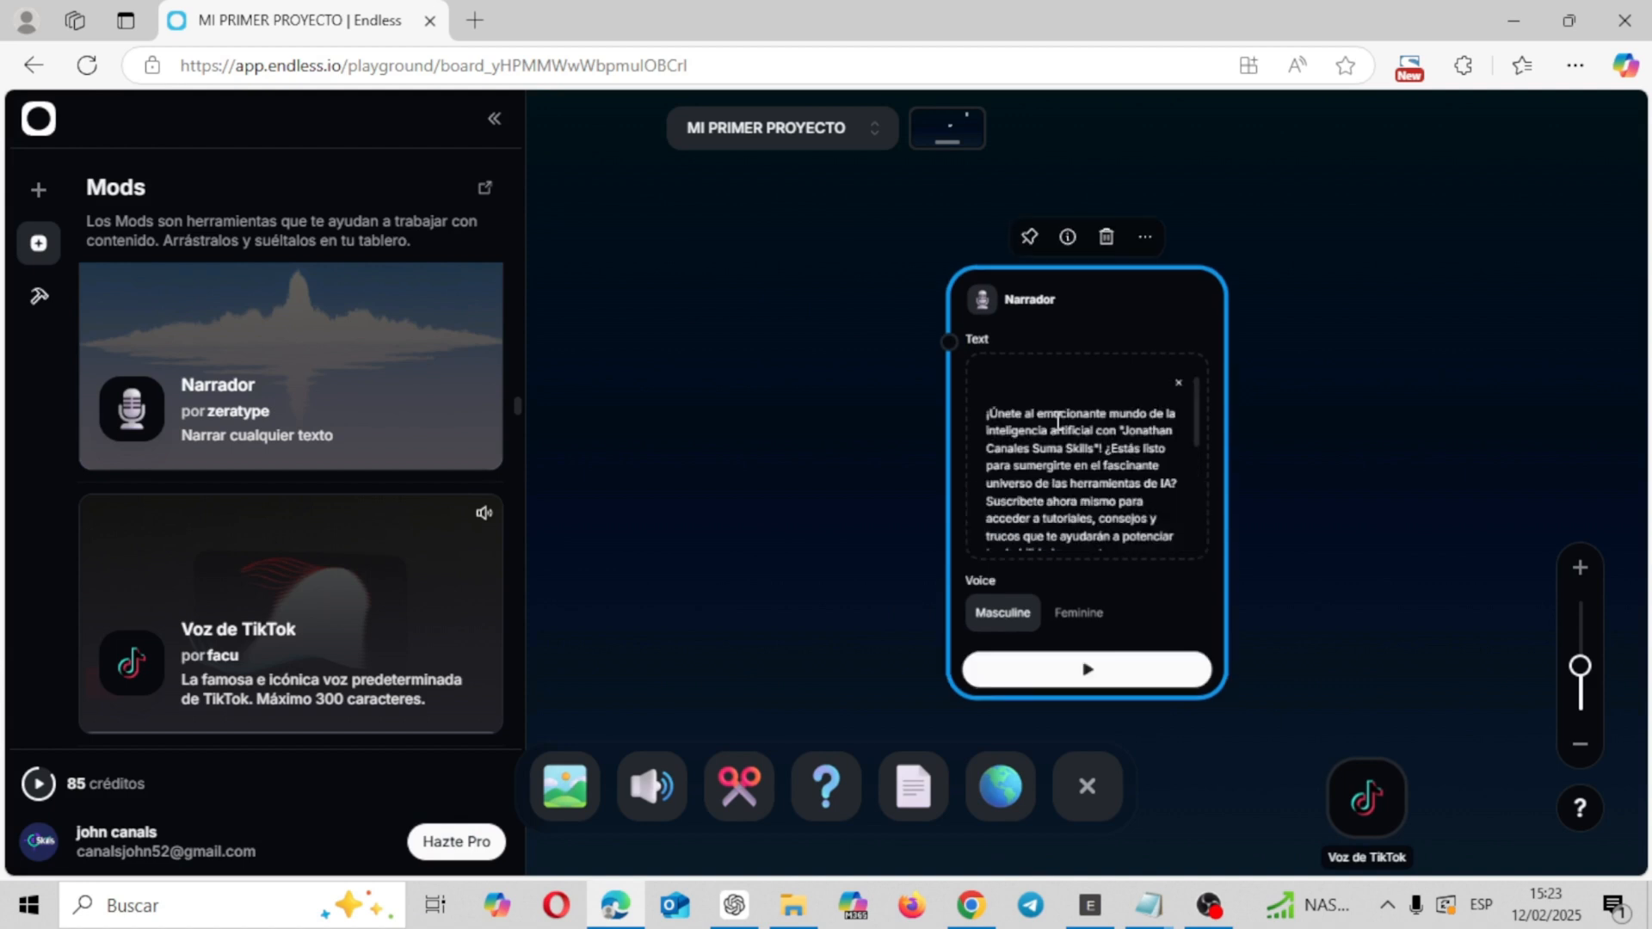
click(1089, 669)
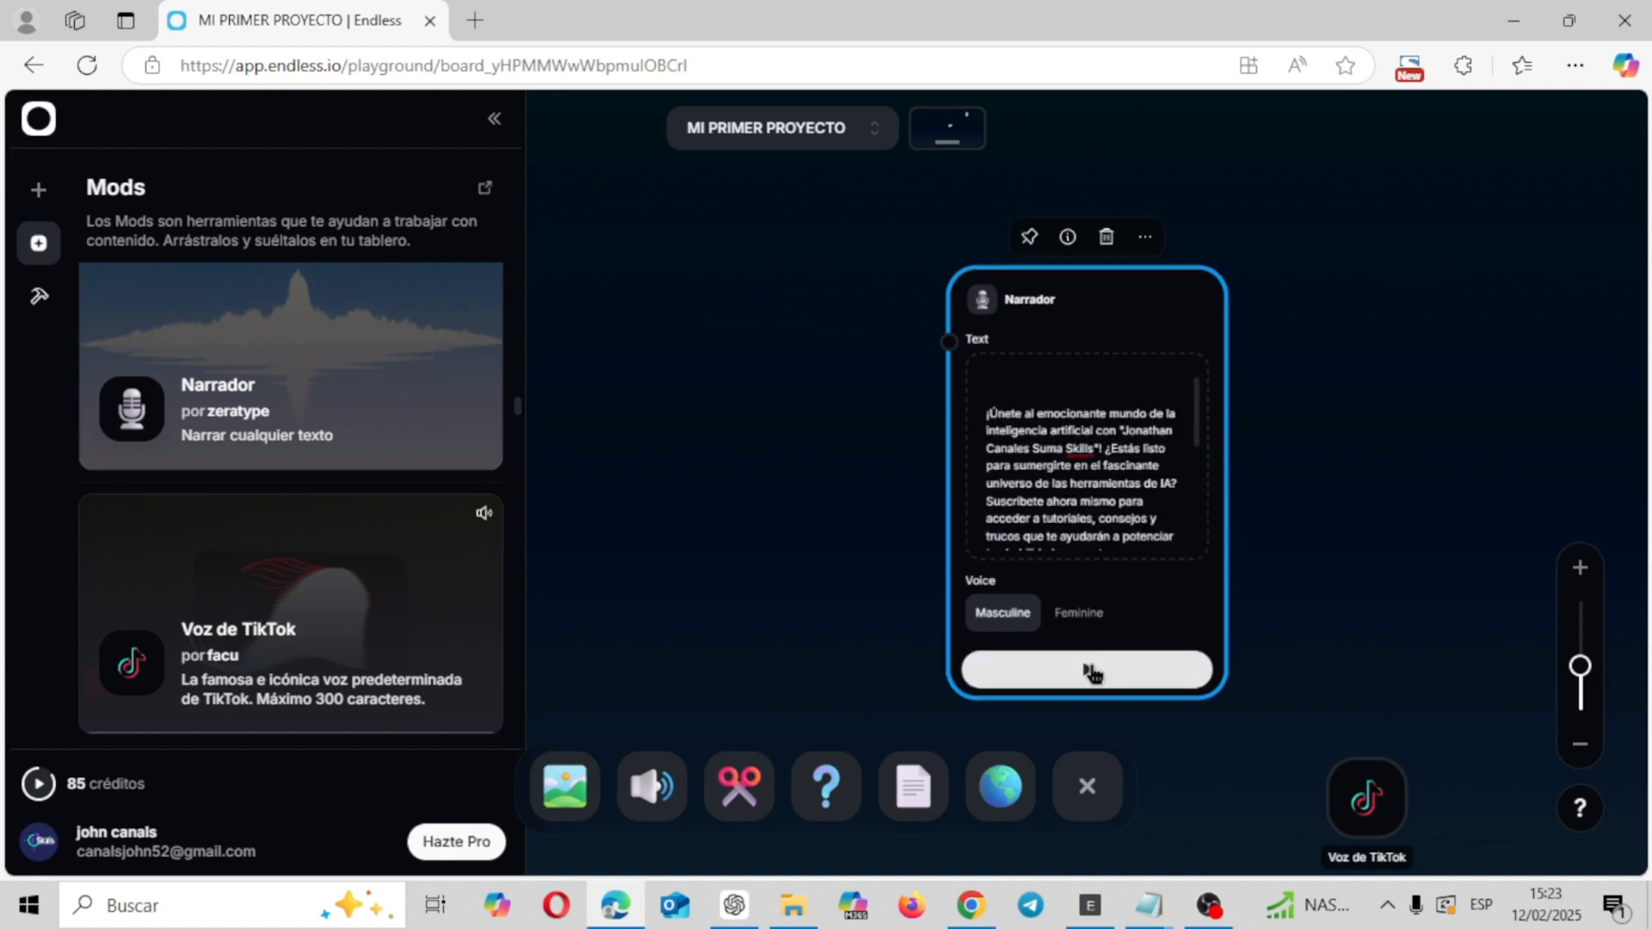
click(1088, 671)
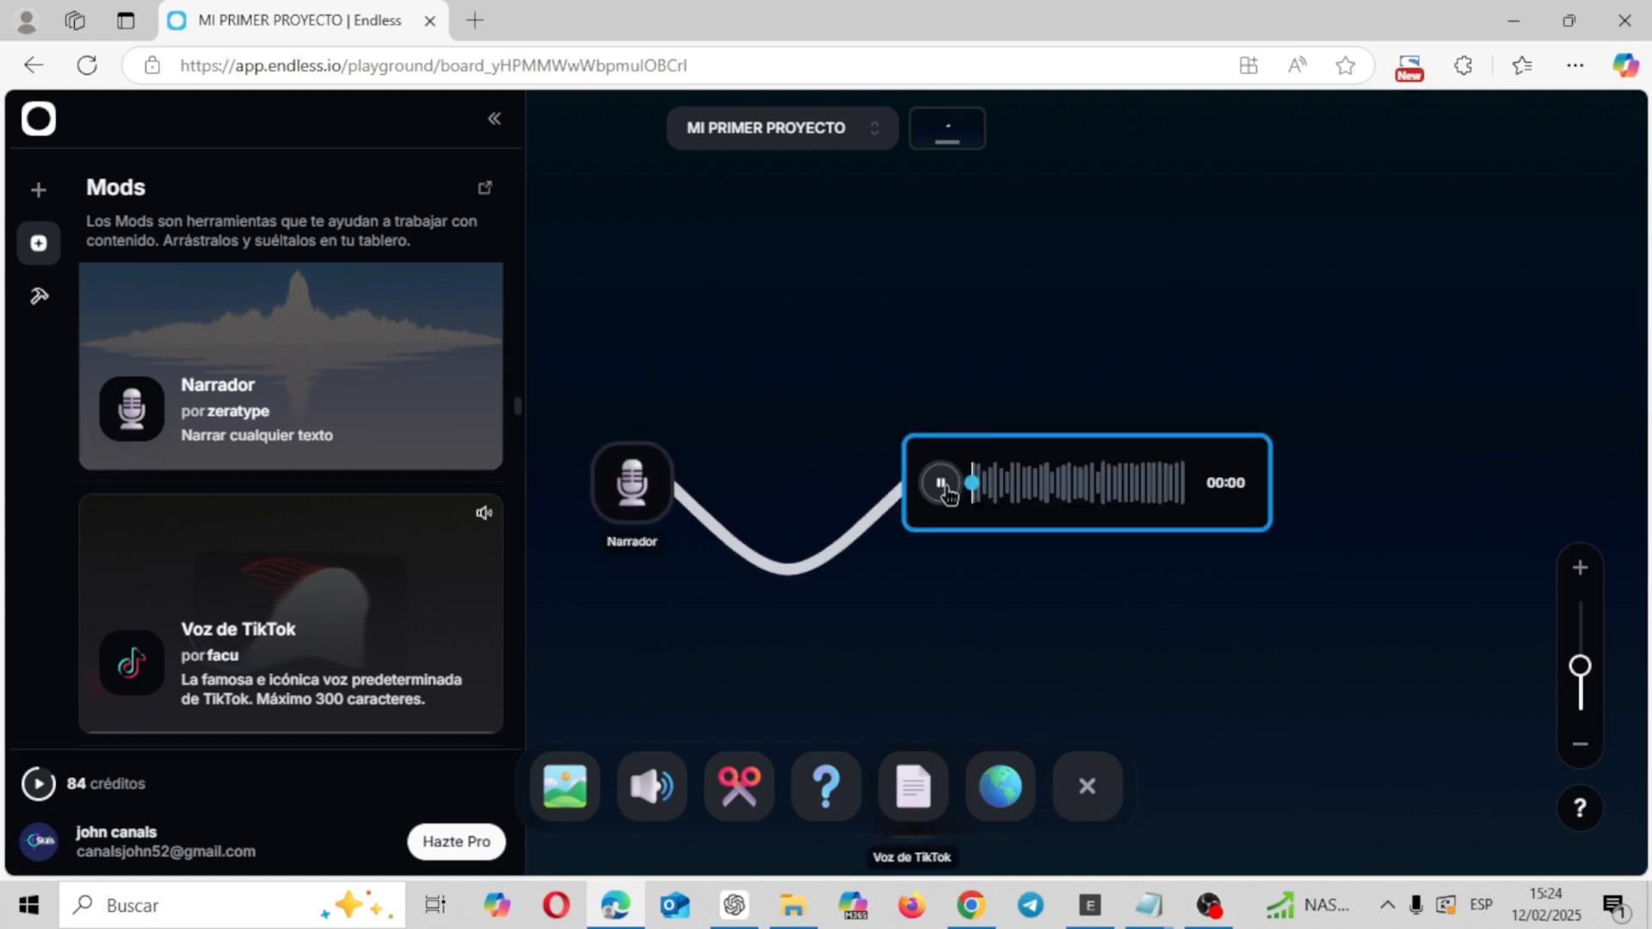
- Listen to part of the generated narration, then clear the clip and move the Narrador mod aside
click(943, 486)
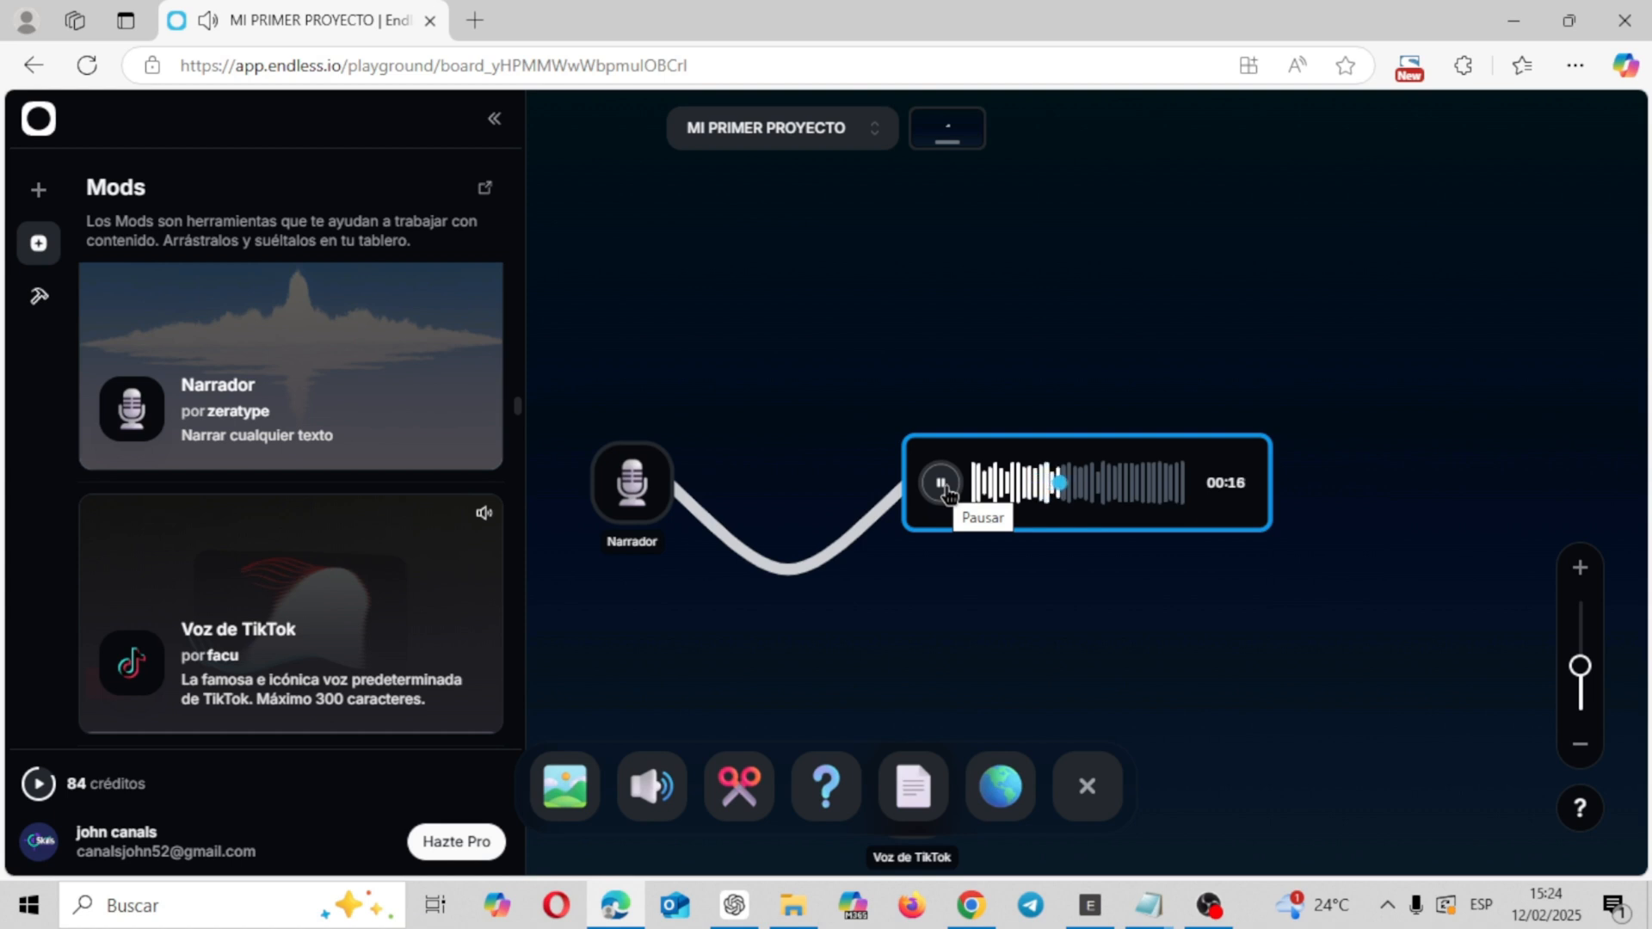
click(942, 484)
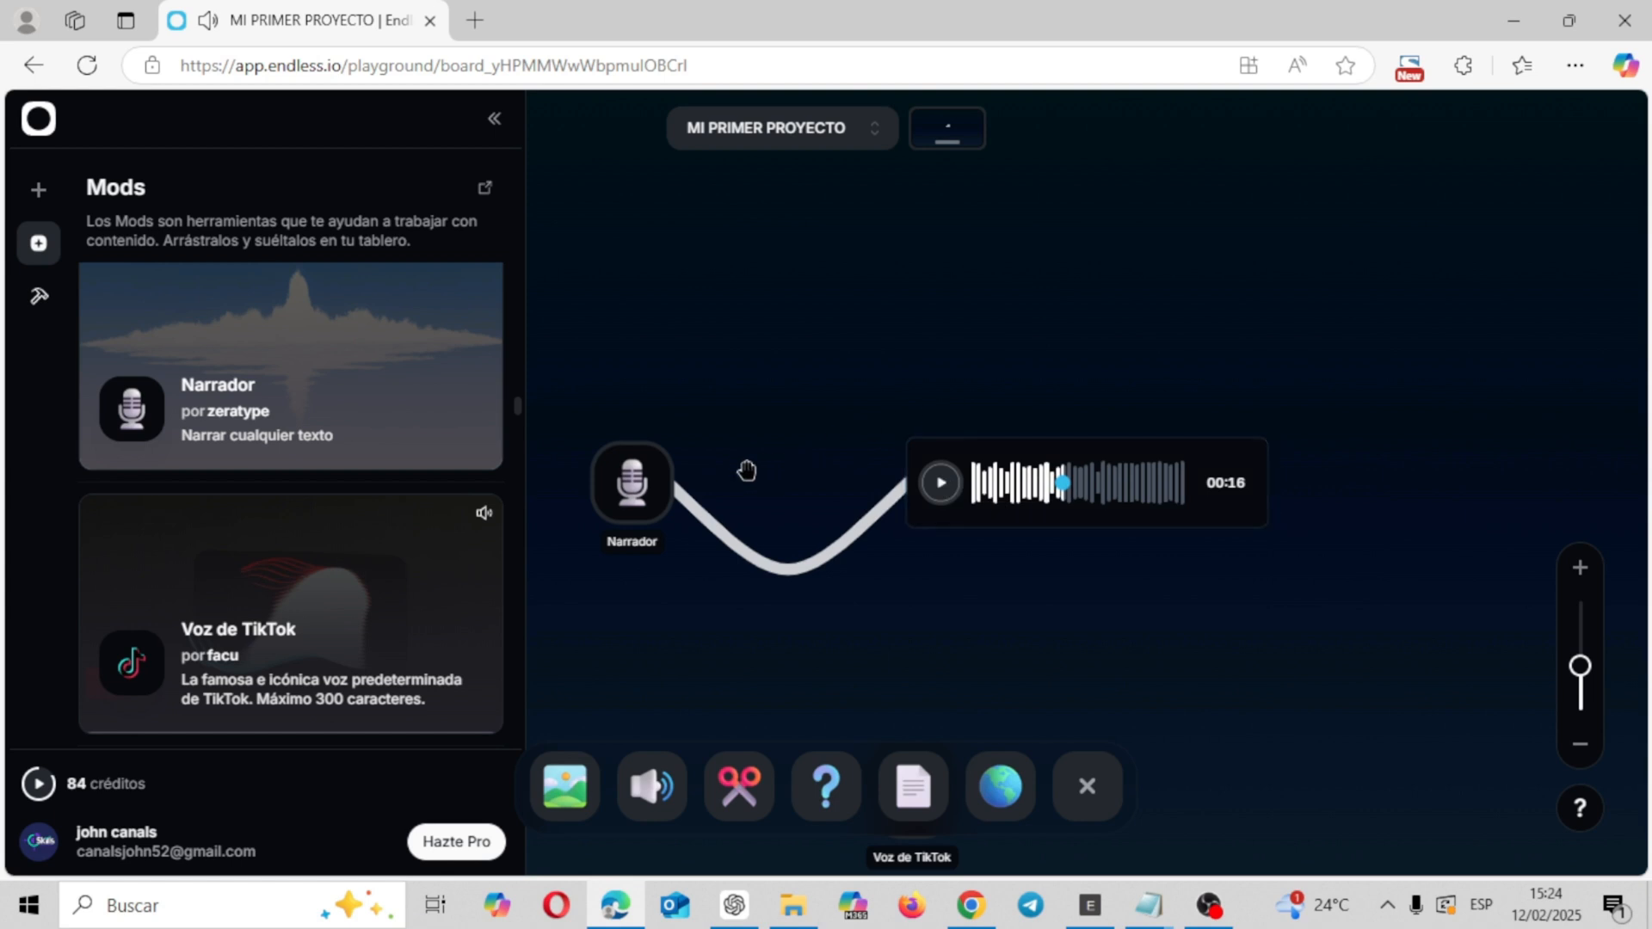
drag(647, 493, 1261, 549)
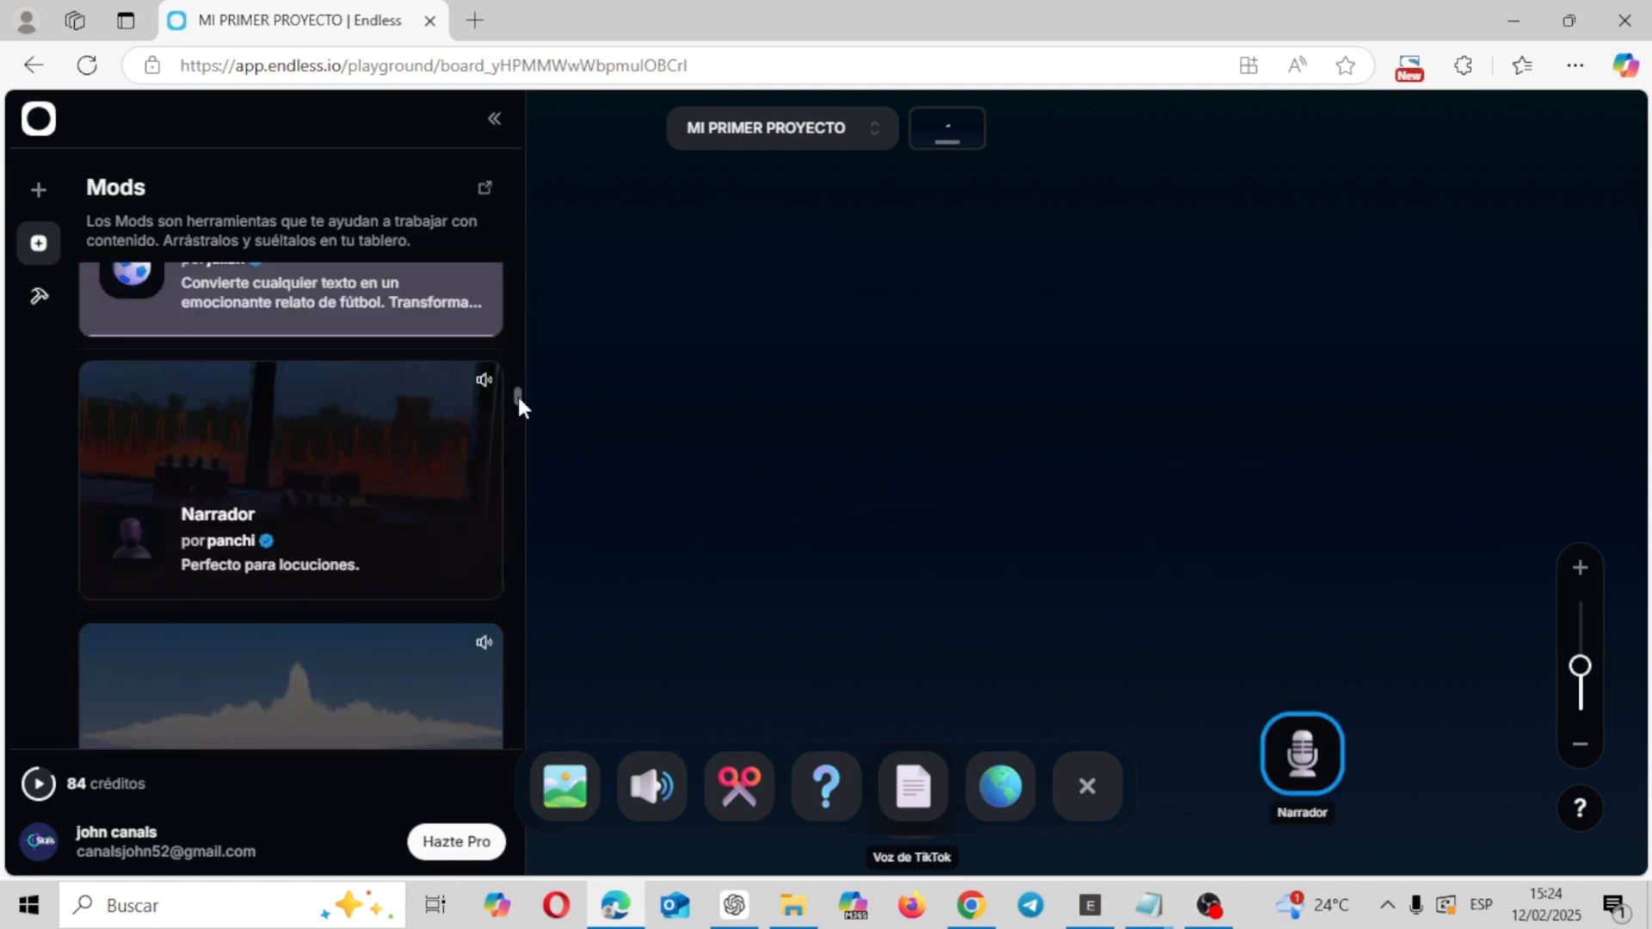
- Place the Relator mod on the board, generate its football-style commentary audio and play the clip
drag(518, 396, 518, 391)
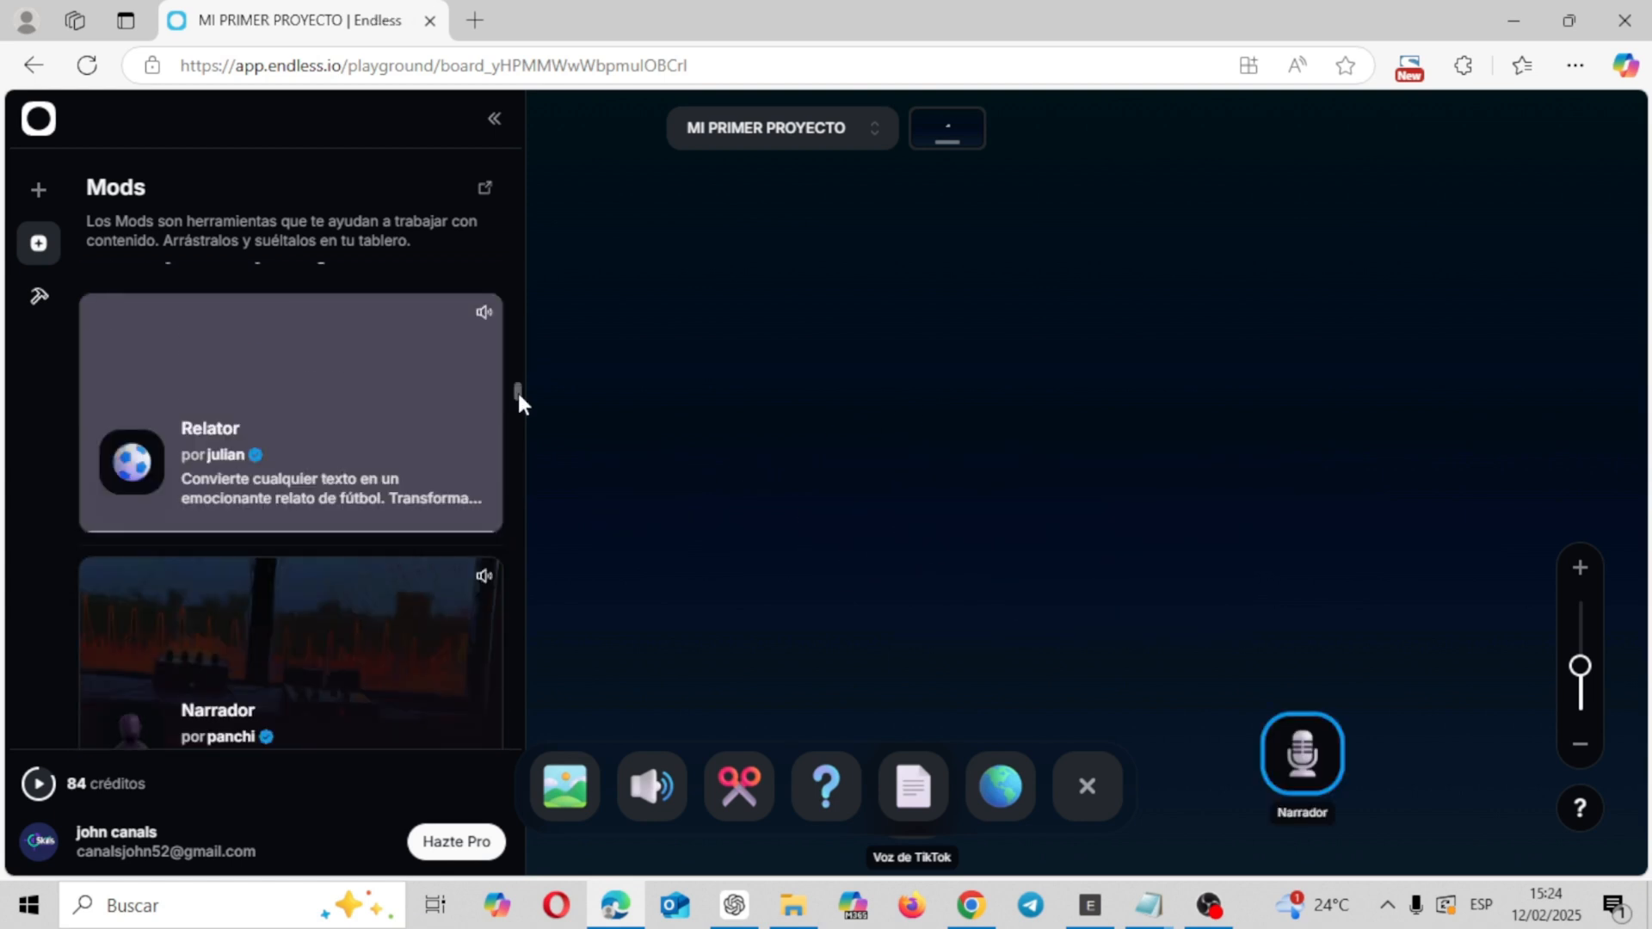
click(331, 444)
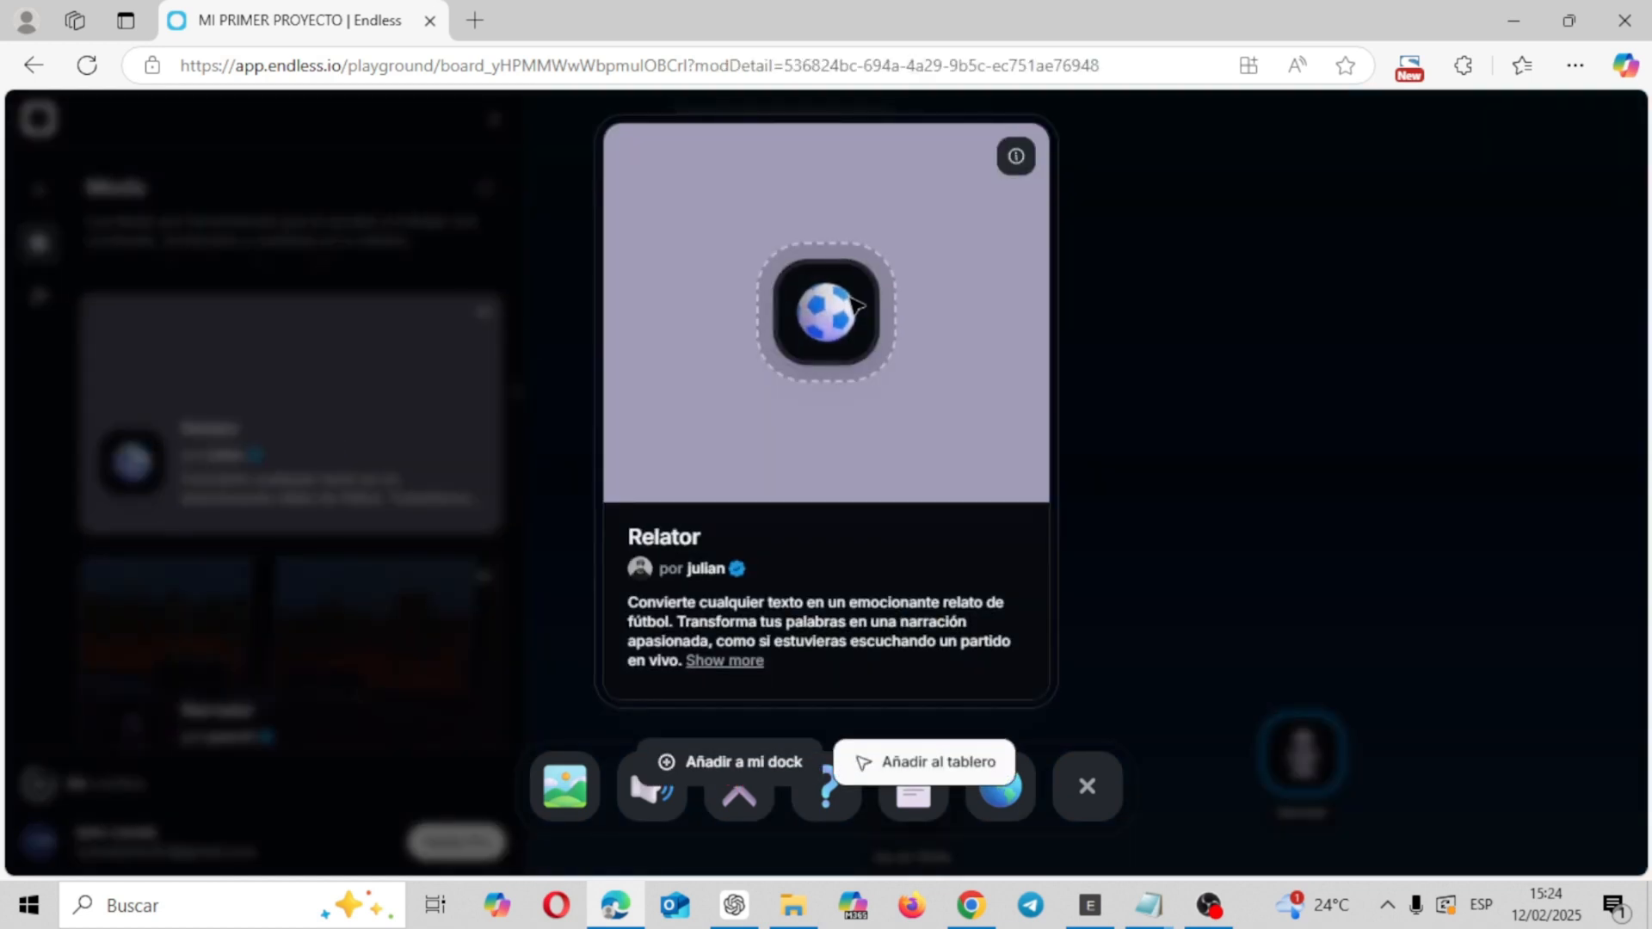
click(923, 762)
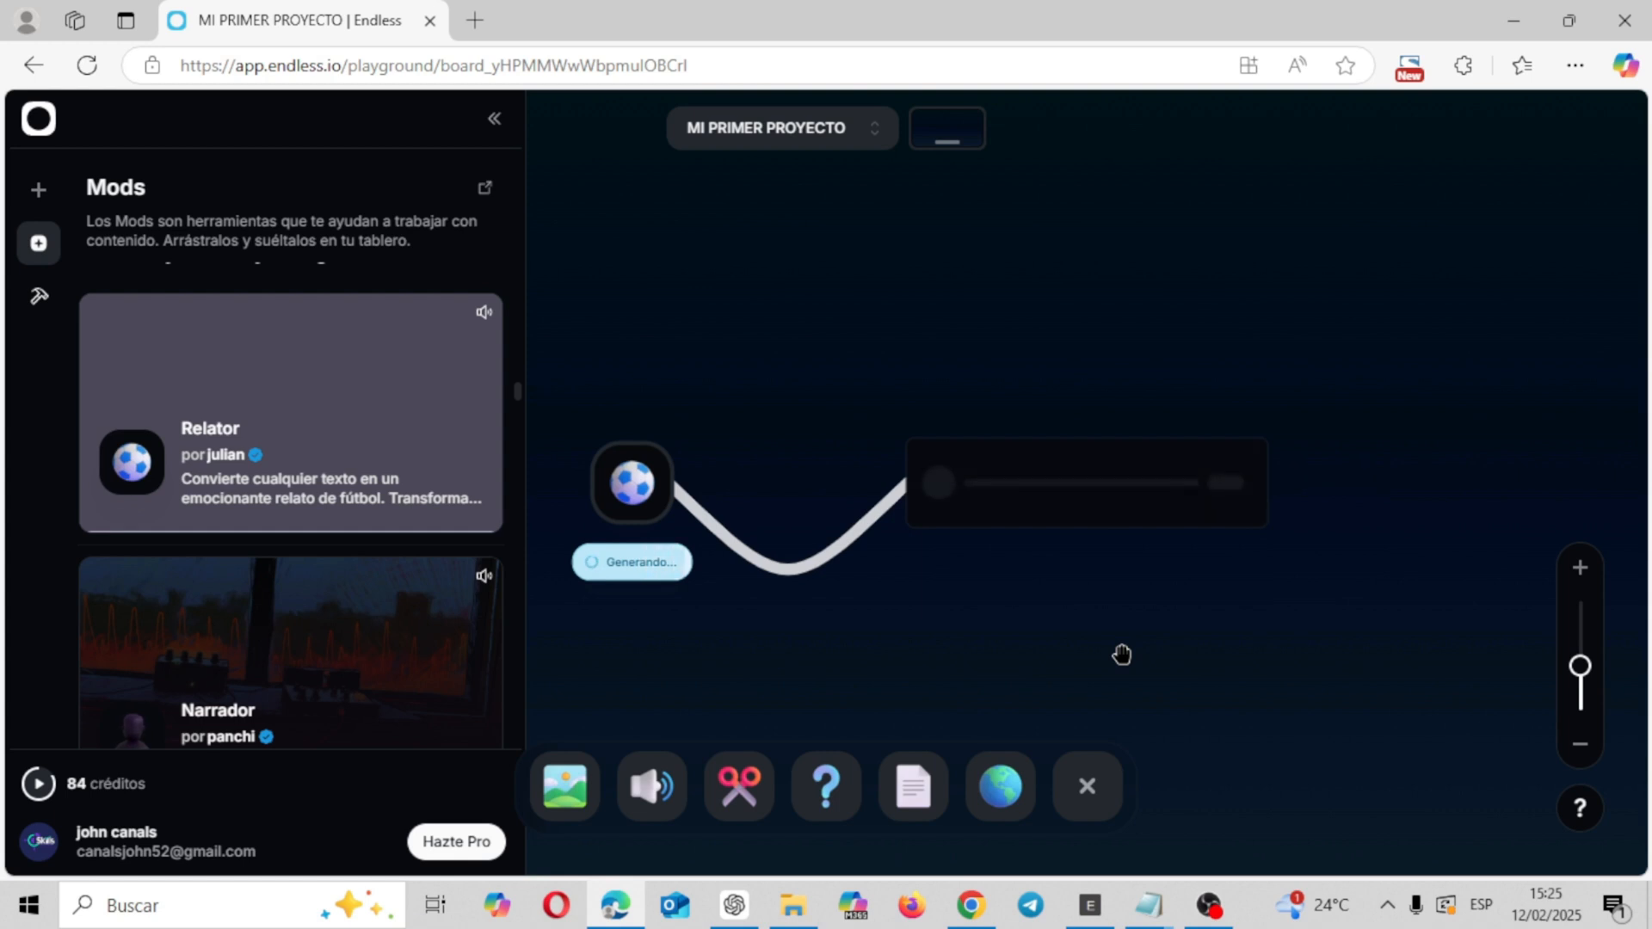
click(942, 484)
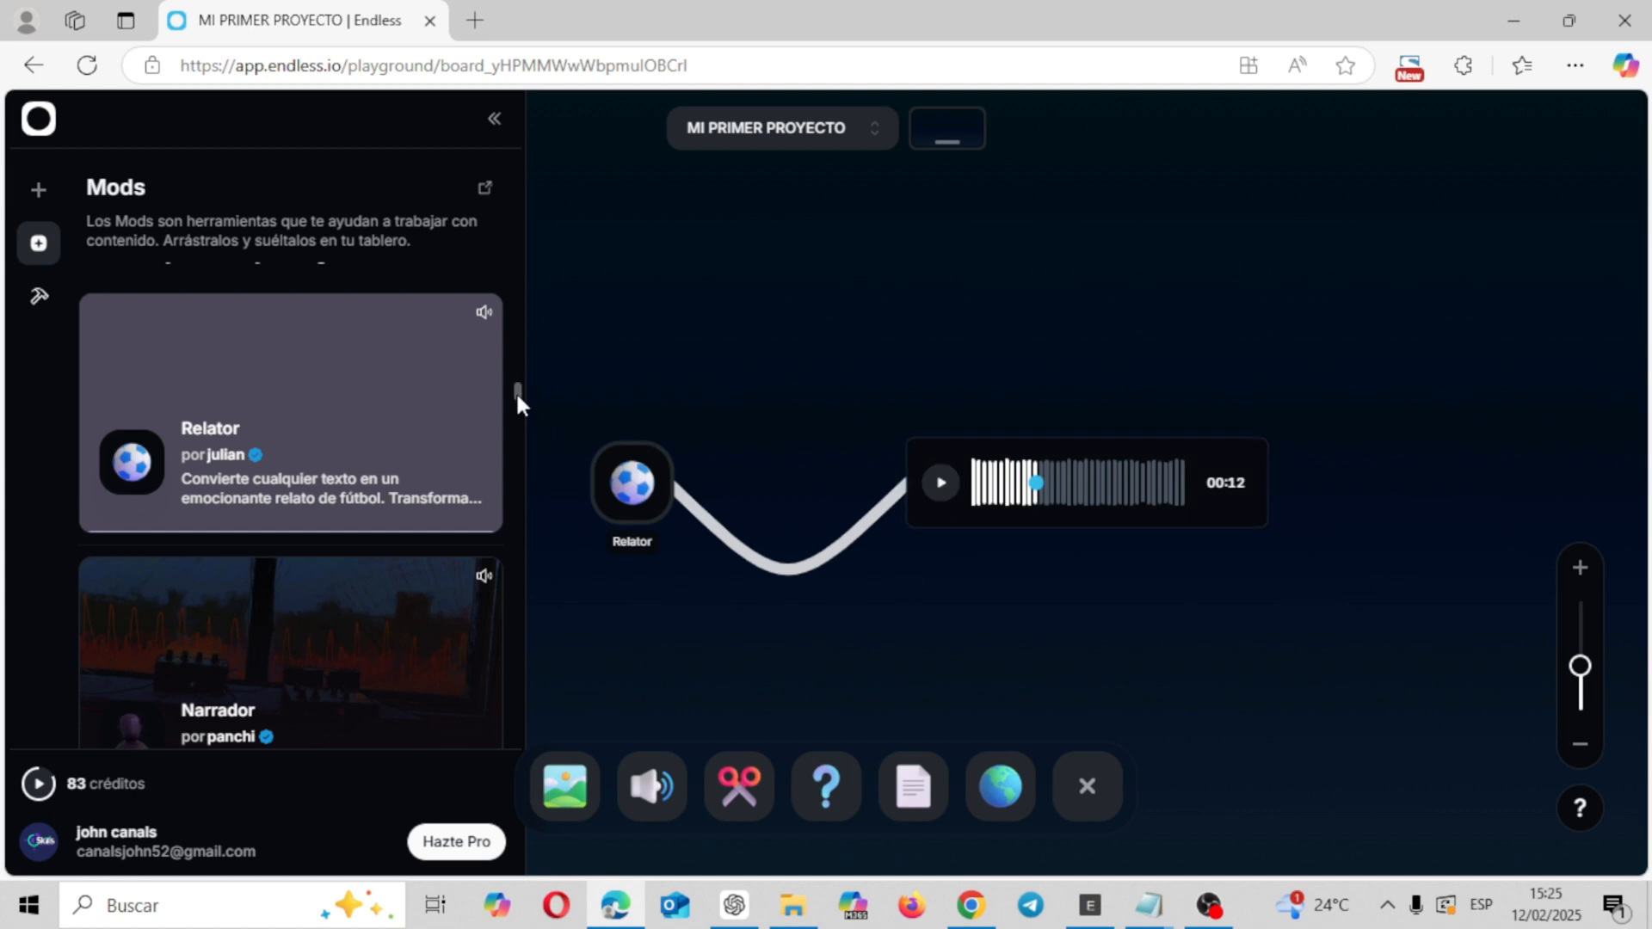
- Find the Emojify mod among the text mods and place it on the board
drag(517, 395, 519, 422)
drag(518, 421, 516, 601)
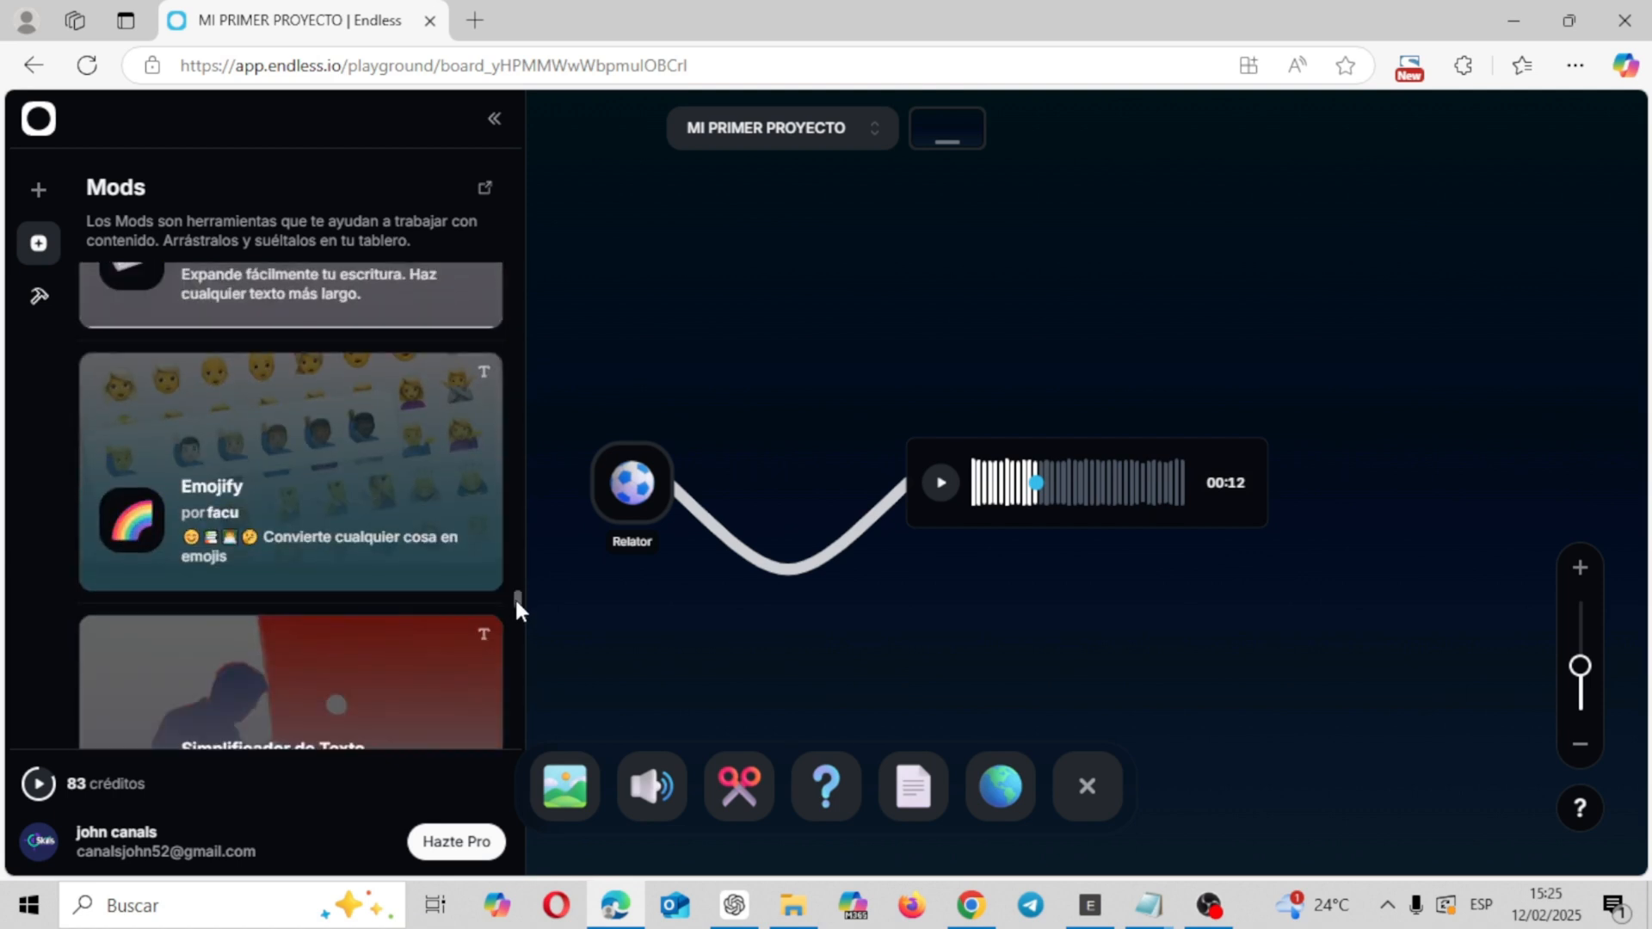
click(393, 485)
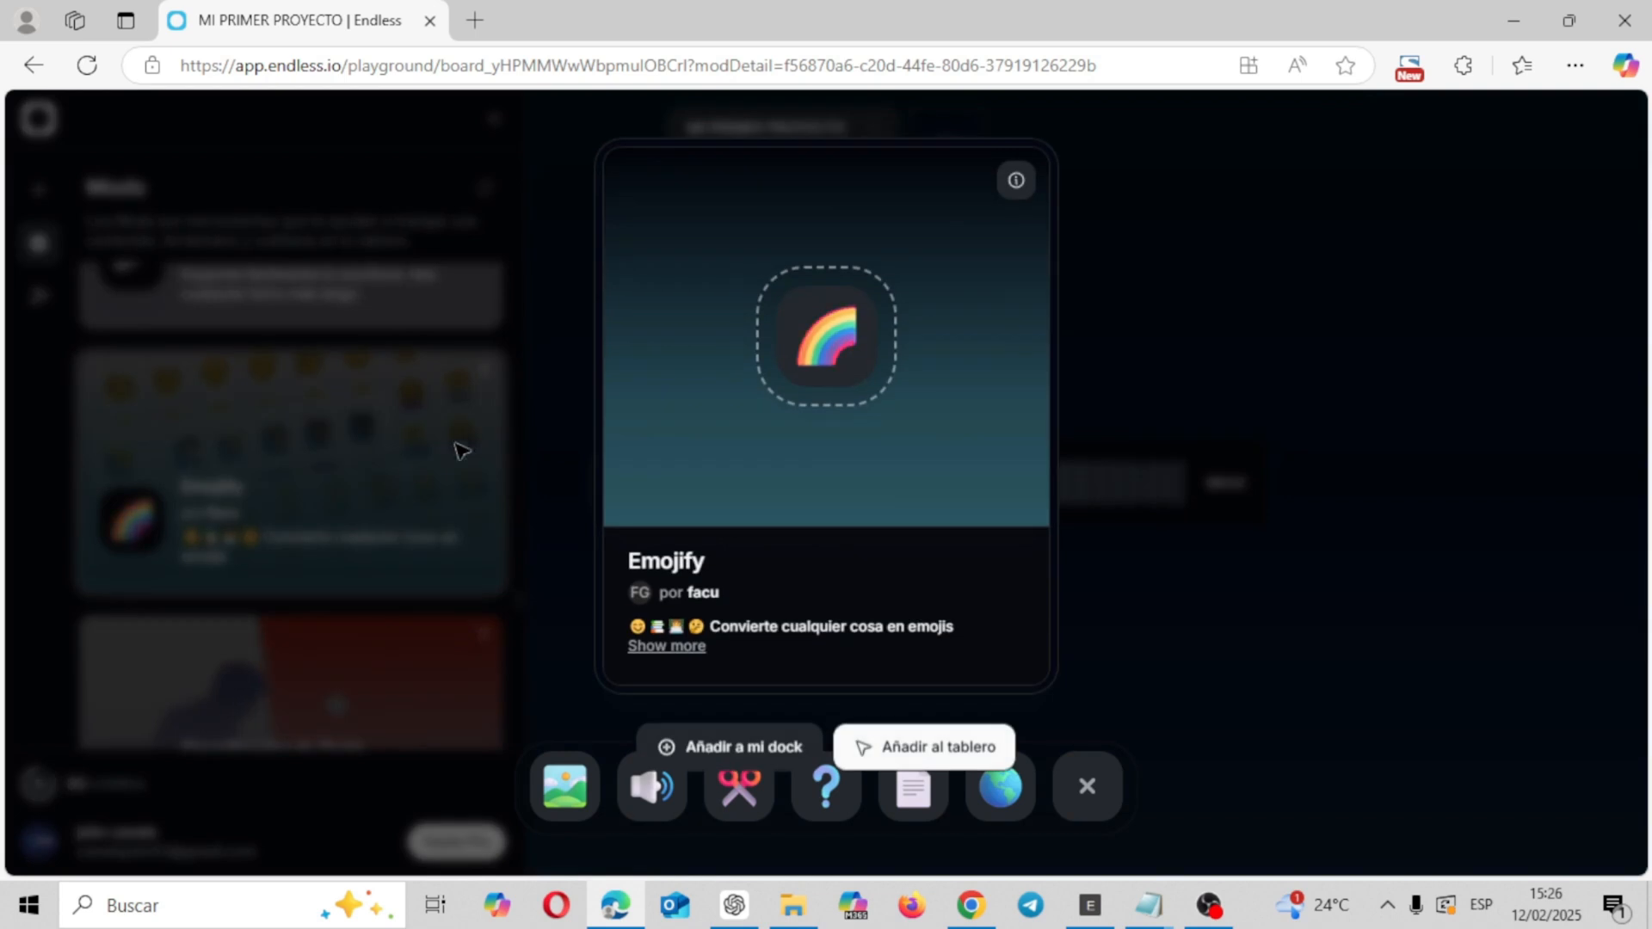
click(821, 327)
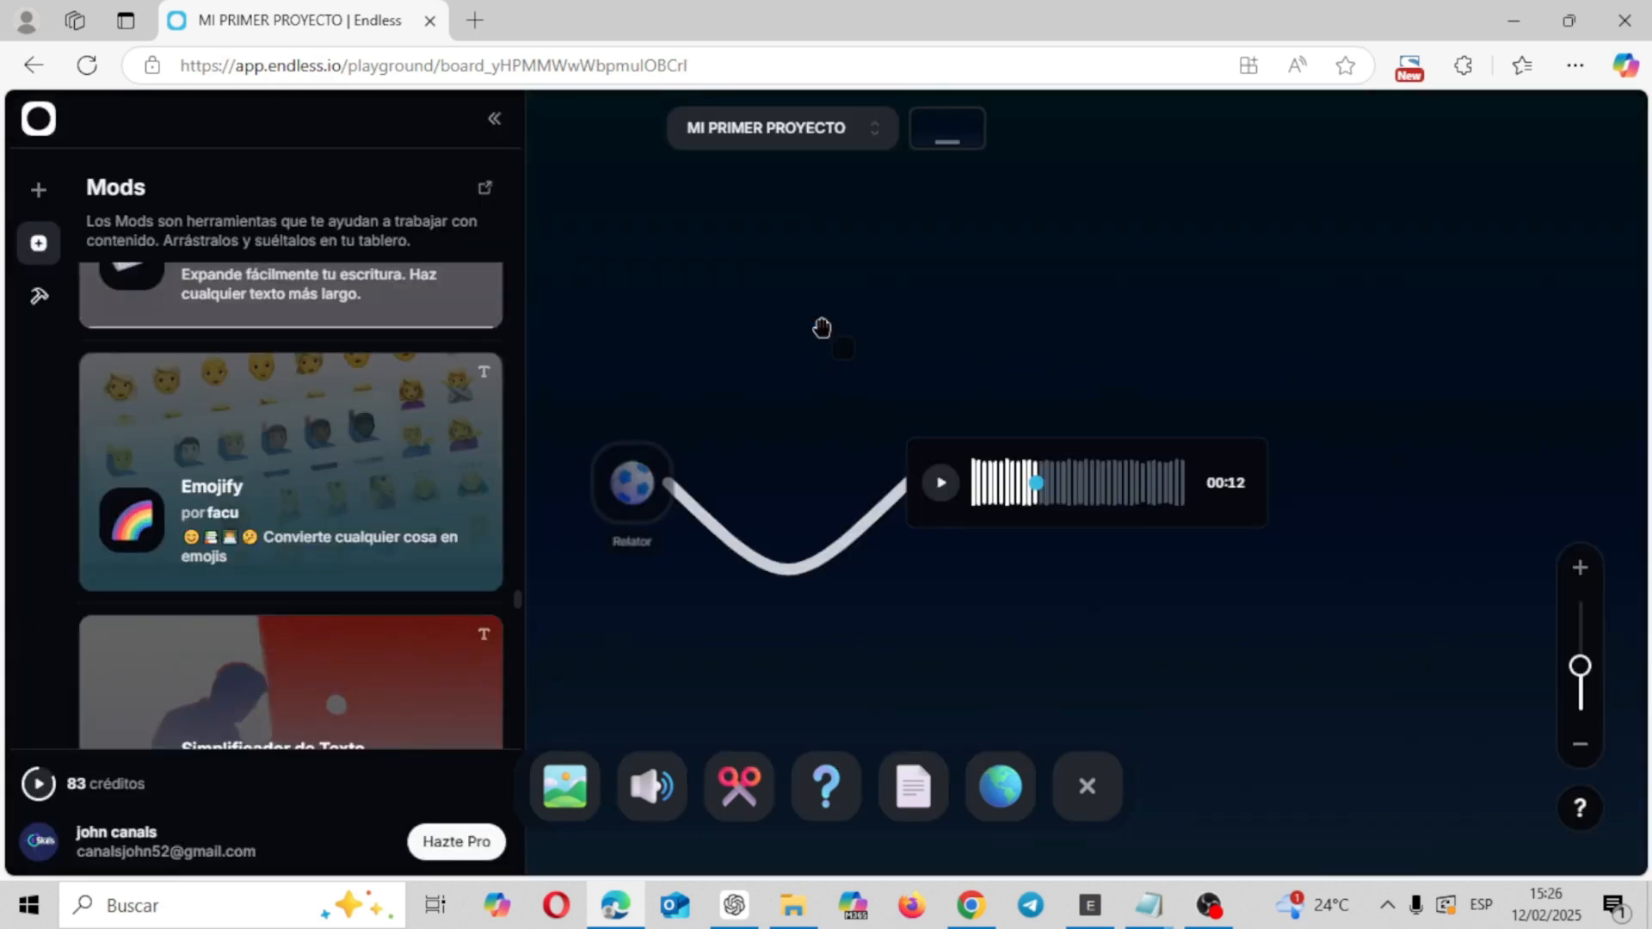
click(822, 330)
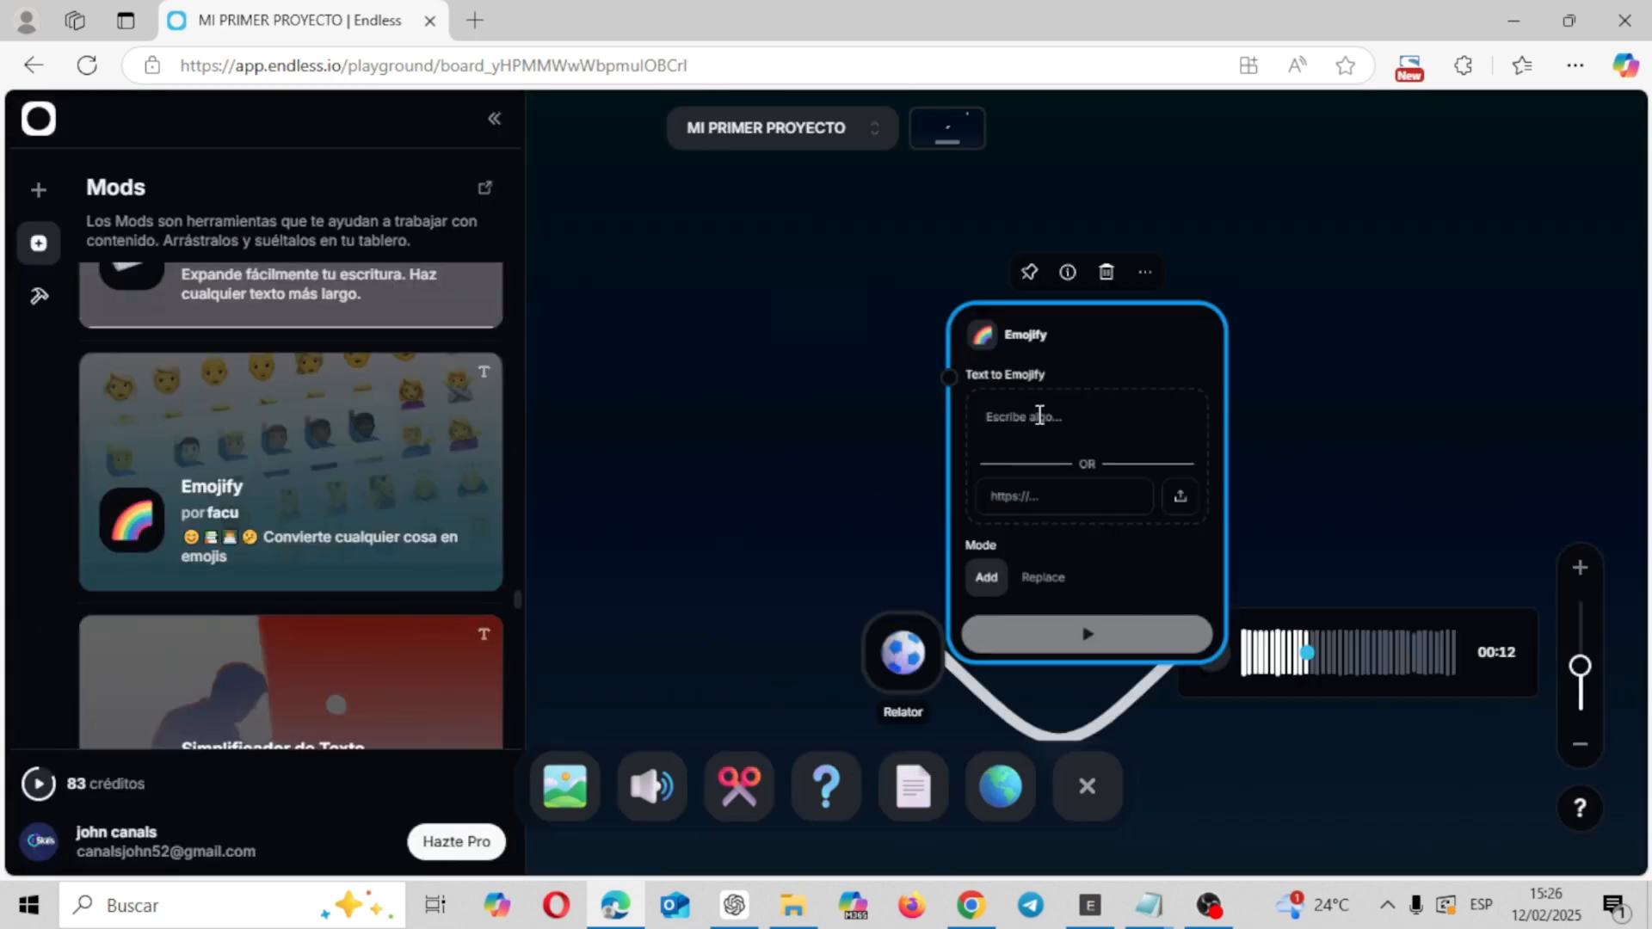
- Enter "intenso calor" as the Text to Emojify and generate the emoji text in Add mode
click(1039, 415)
text(In)
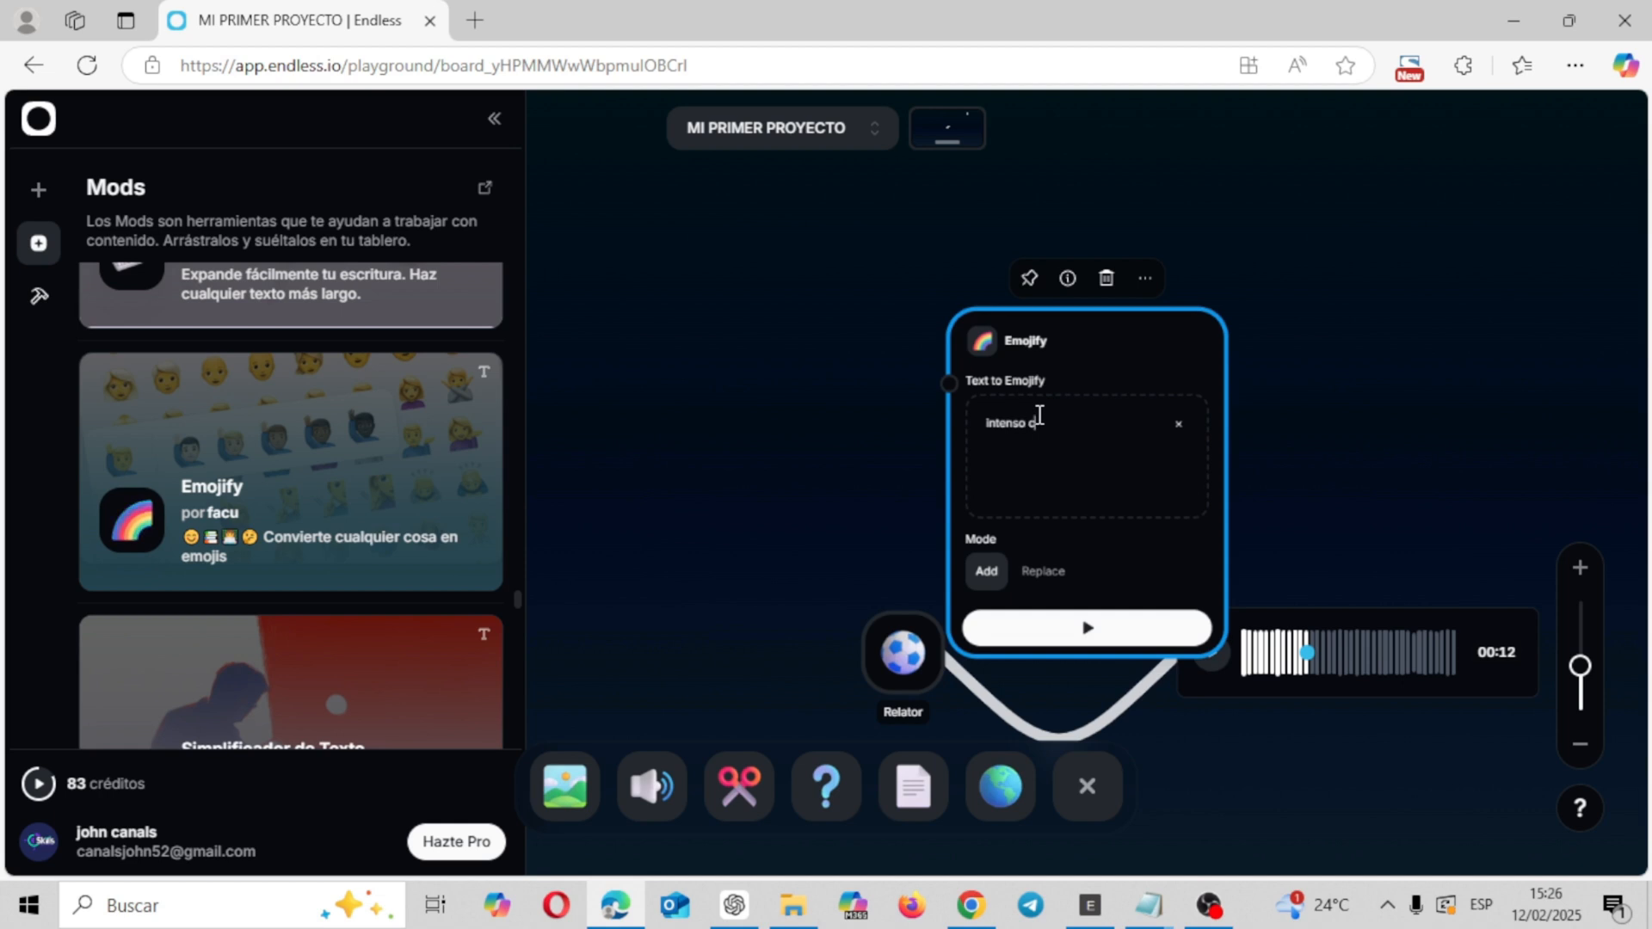
click(1108, 627)
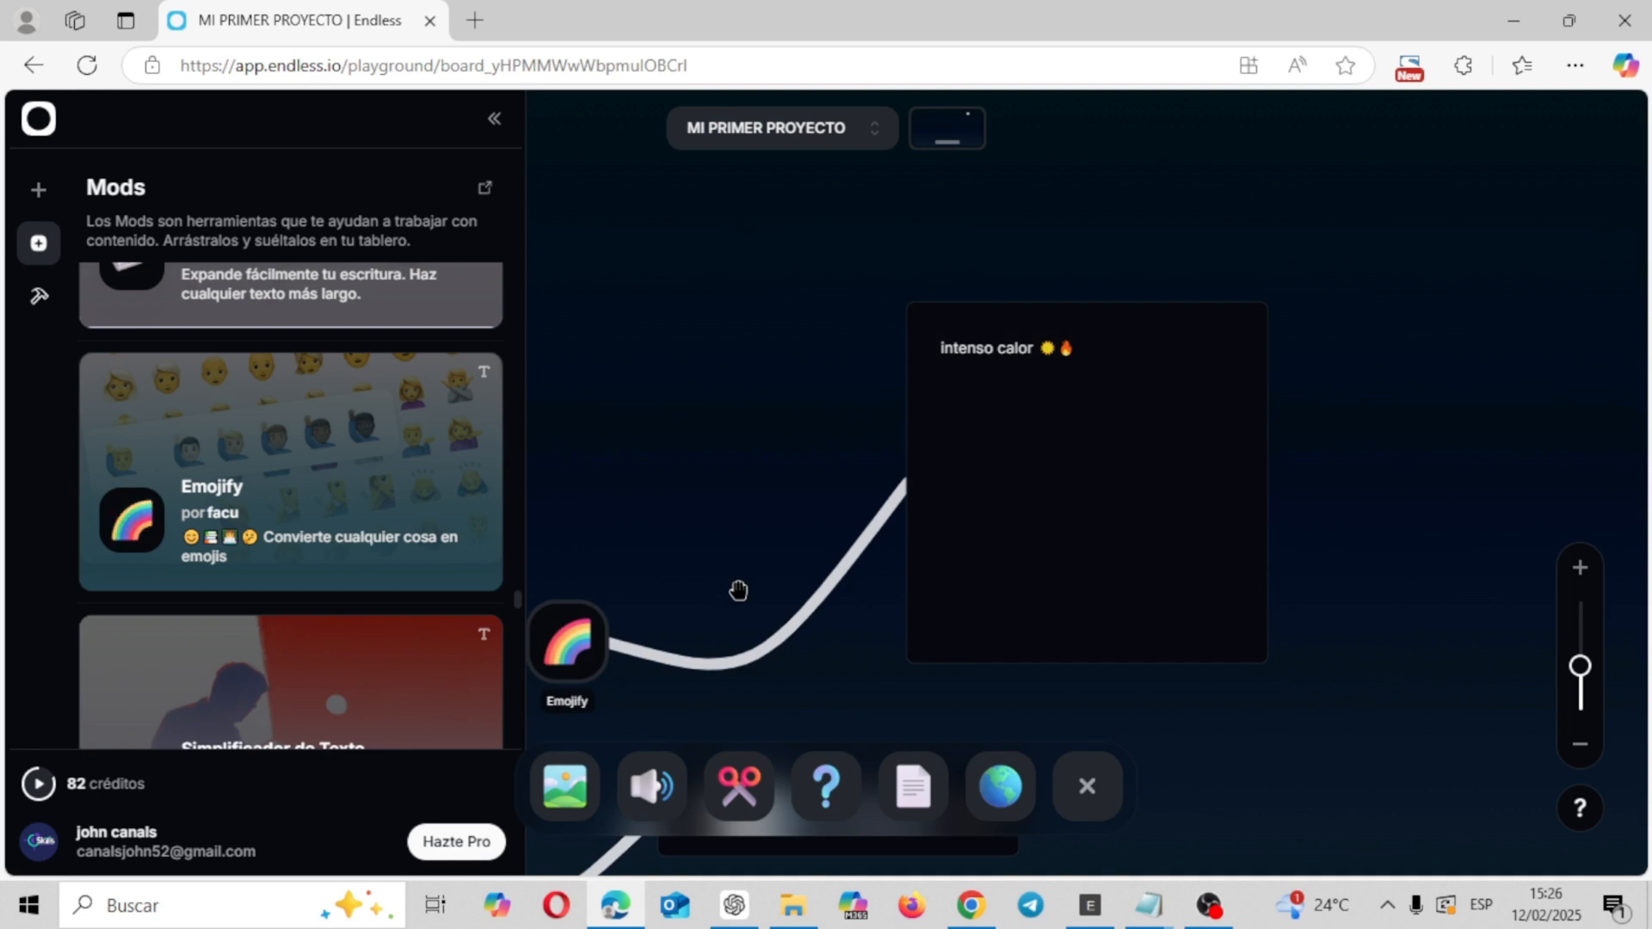
- Look over the list of boards and the features and price of the Pro plan
click(824, 129)
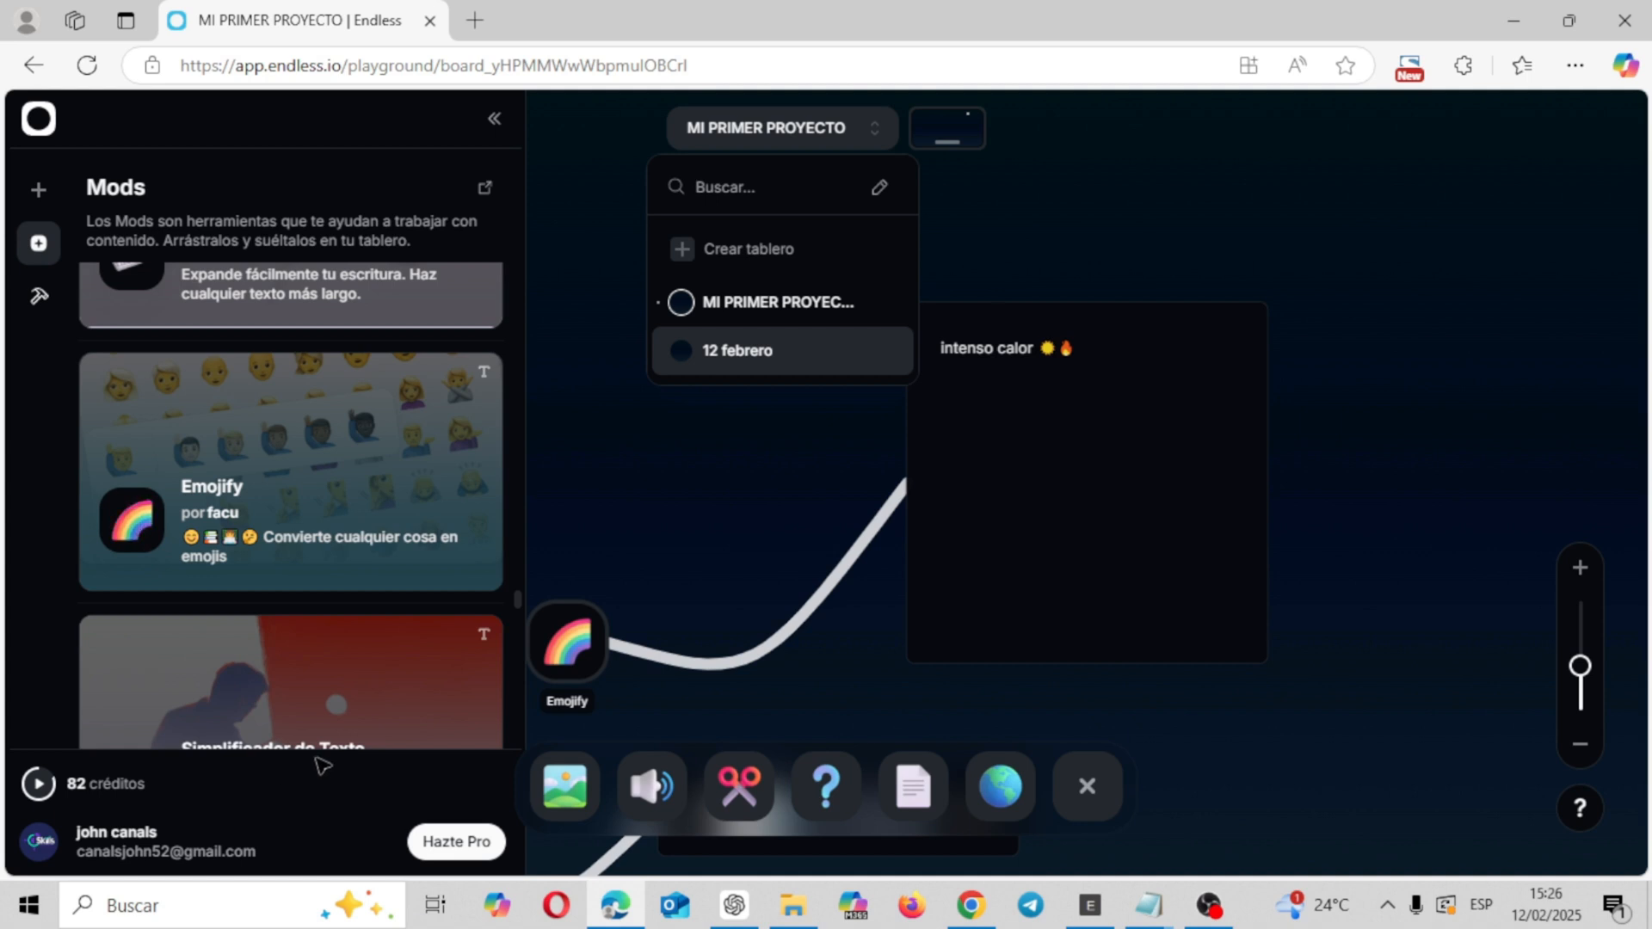
click(458, 847)
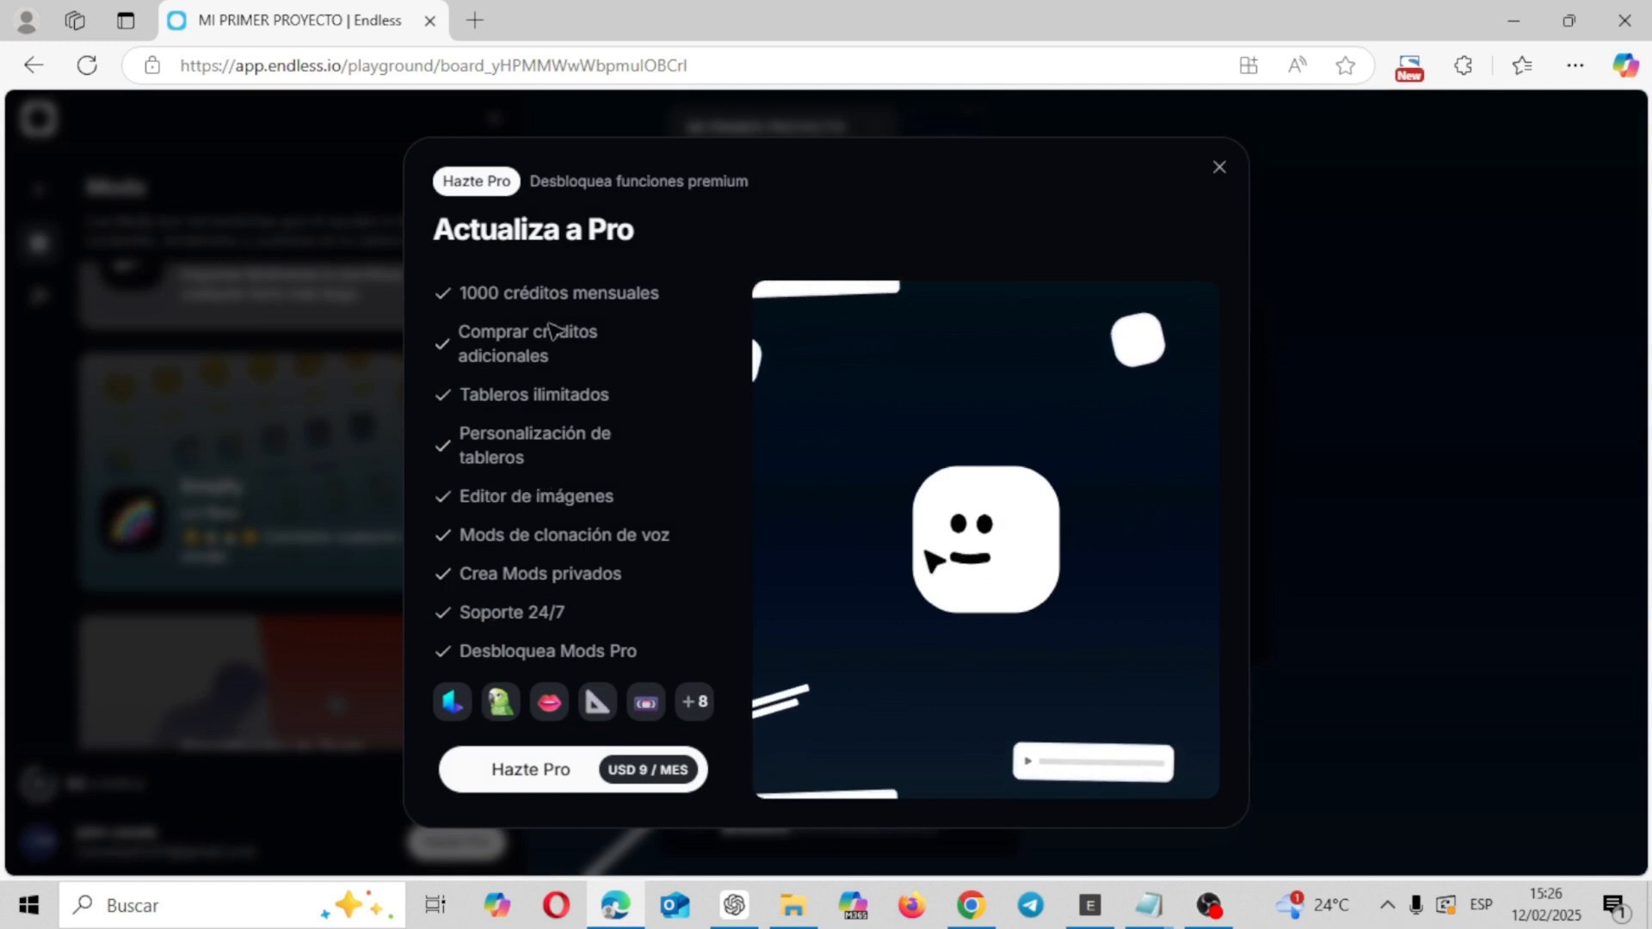
click(1220, 170)
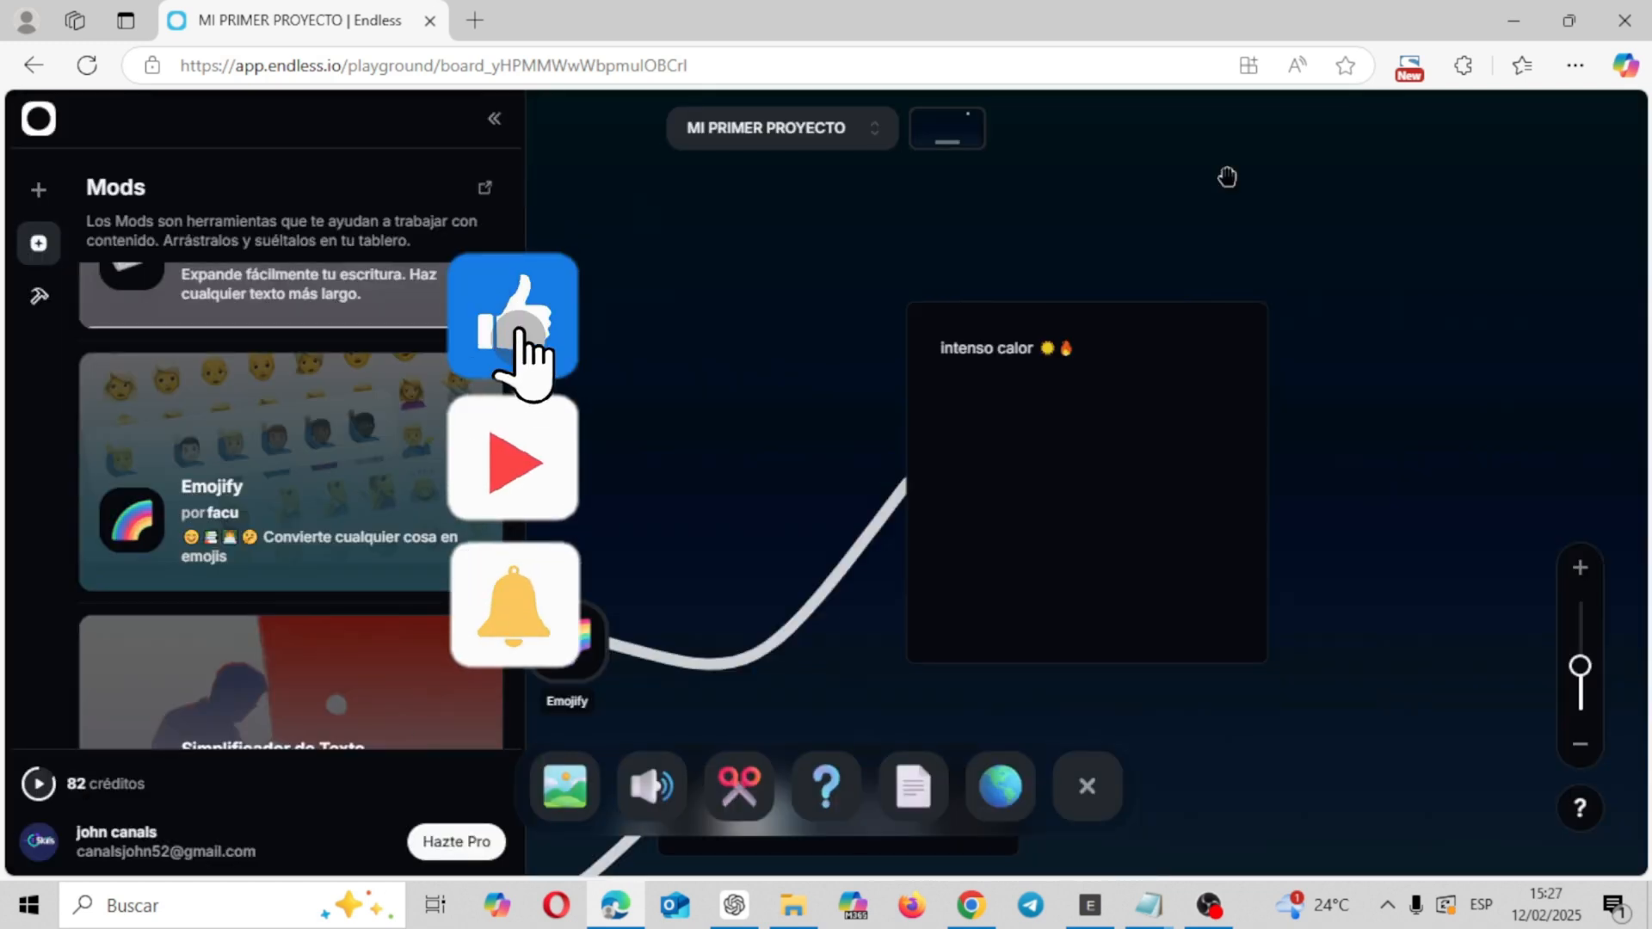